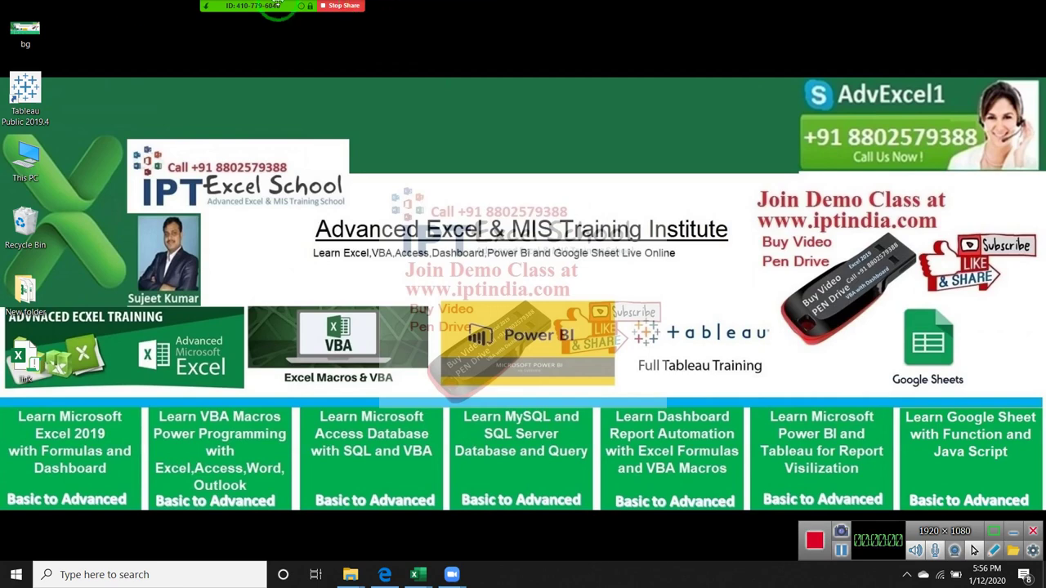
- Open Zoom's More menu for the meeting, then dismiss it
mouse_move(246, 5)
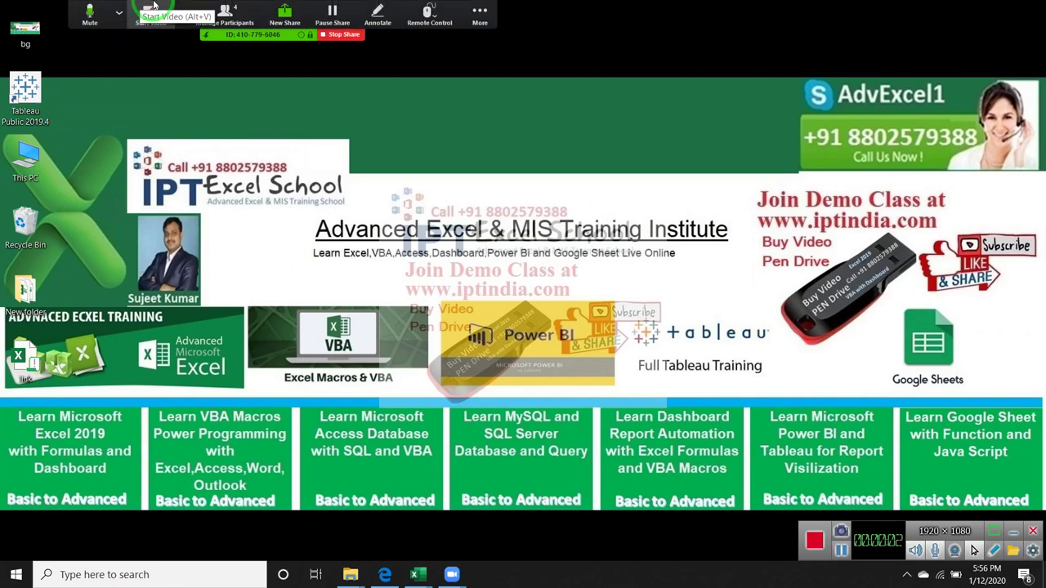
left_click(182, 11)
left_click(480, 12)
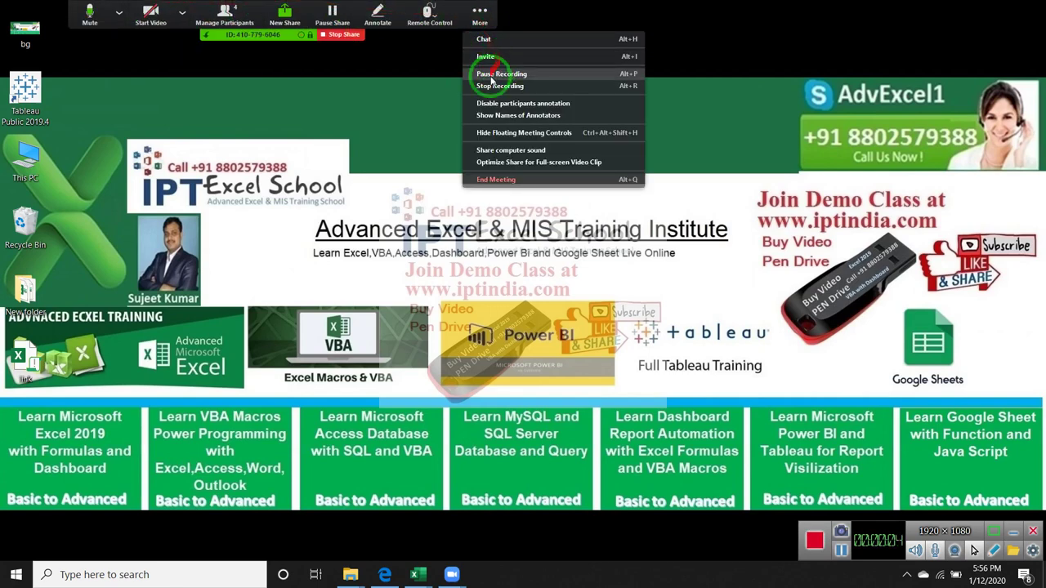
left_click(372, 139)
- Refresh the desktop and bring the Book1.xlsm VBA editor window forward from the taskbar
right_click(377, 147)
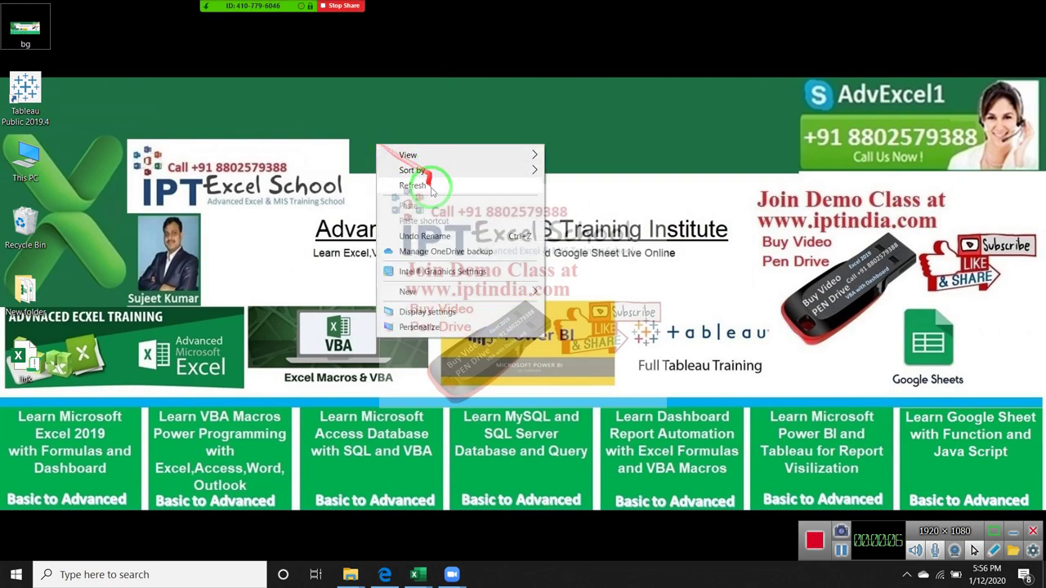
left_click(431, 190)
mouse_move(434, 568)
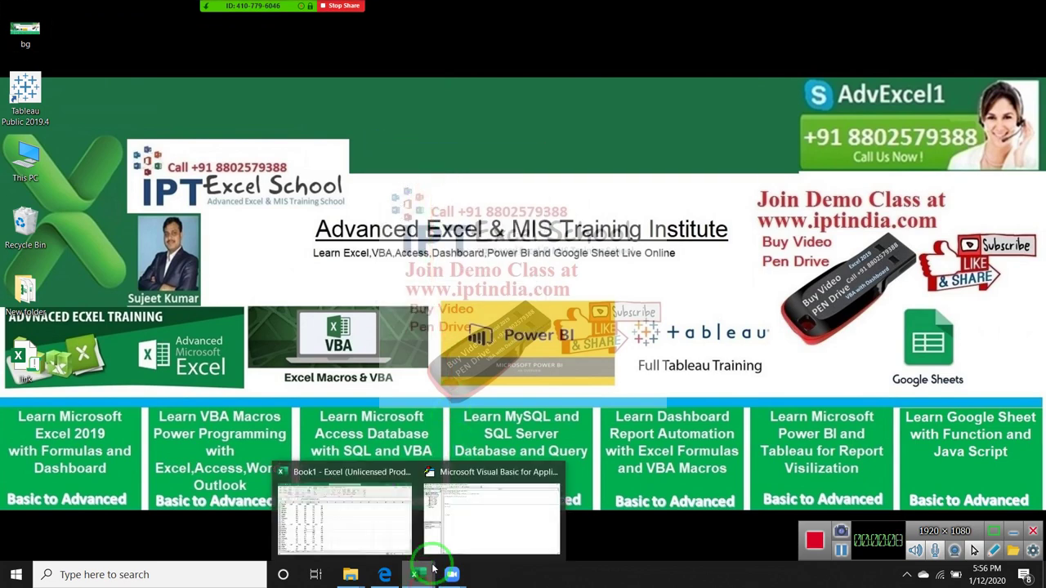
left_click(446, 523)
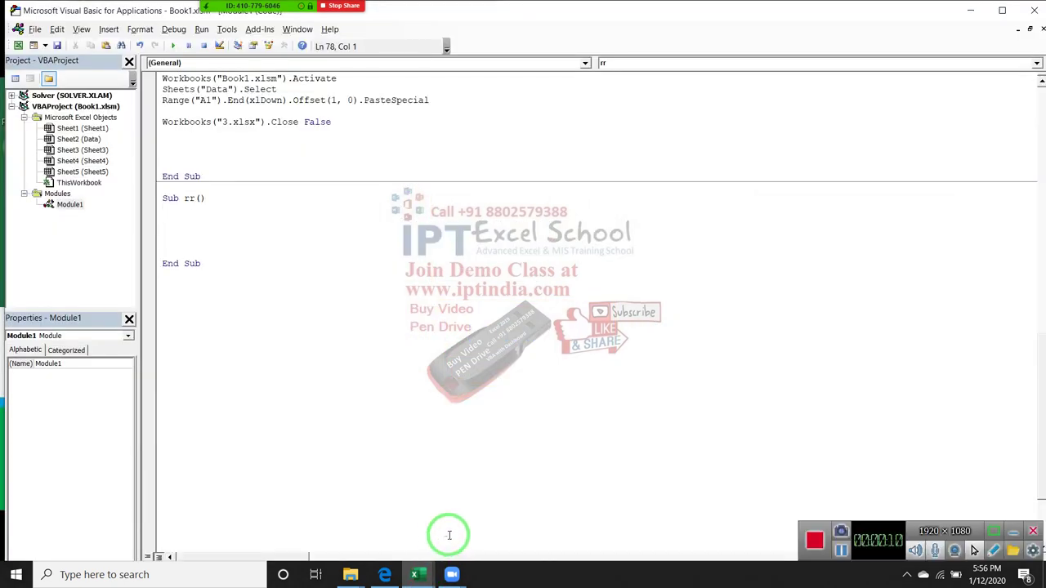
- Add ActiveSheet after 'Sheets ,' on line 5 of the object notes
scroll(448, 535, "up", 7)
scroll(449, 535, "up", 8)
scroll(448, 536, "up", 8)
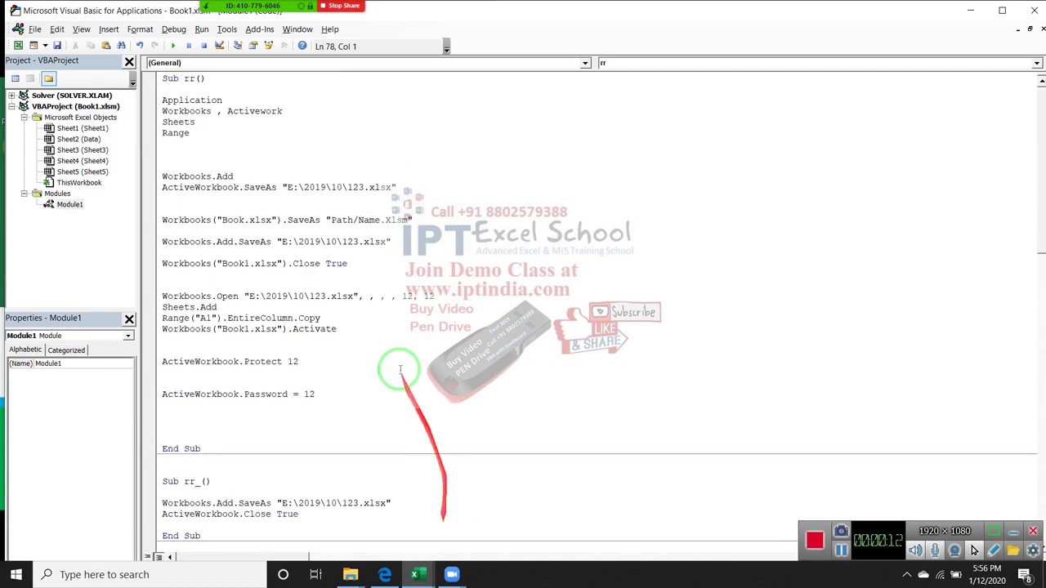
left_click(190, 112)
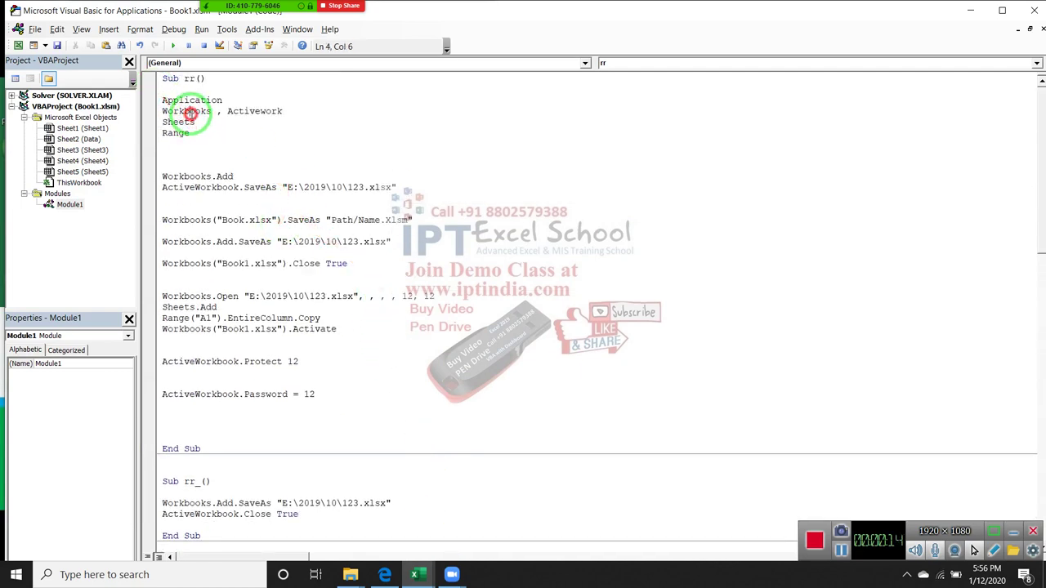
double_click(190, 112)
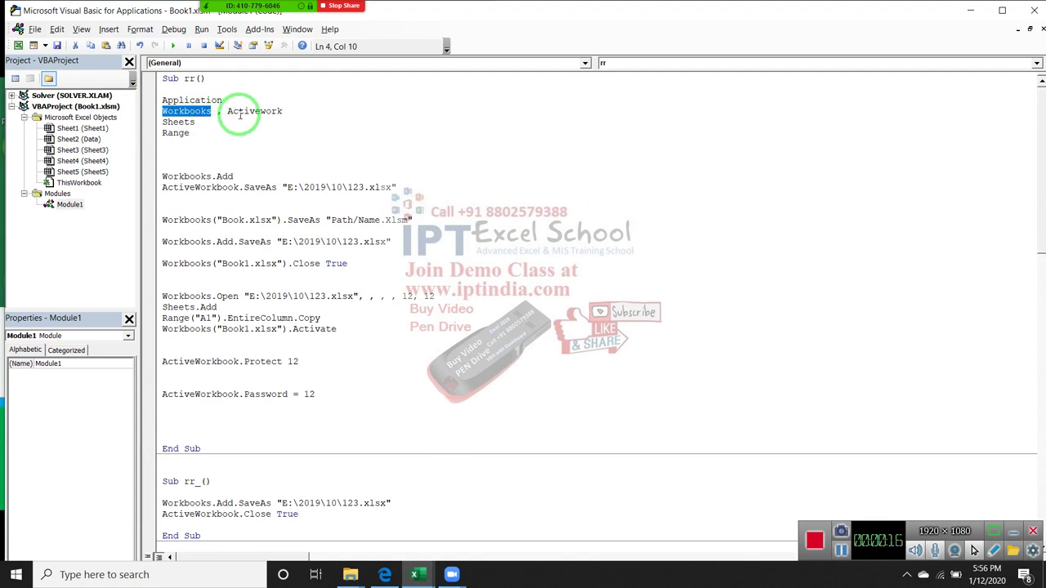
left_click(239, 112)
double_click(239, 112)
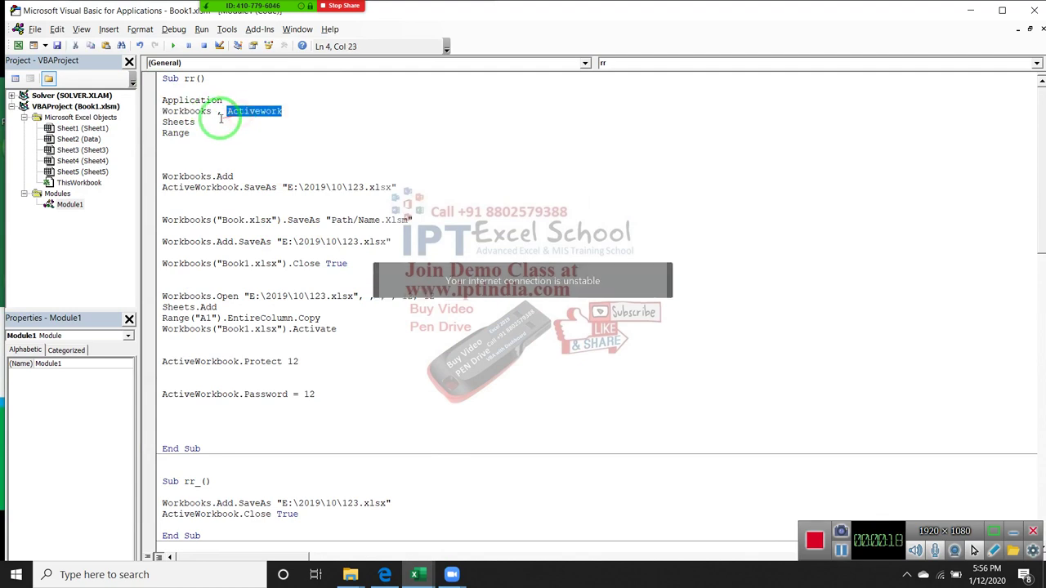
left_click(220, 119)
type(", active")
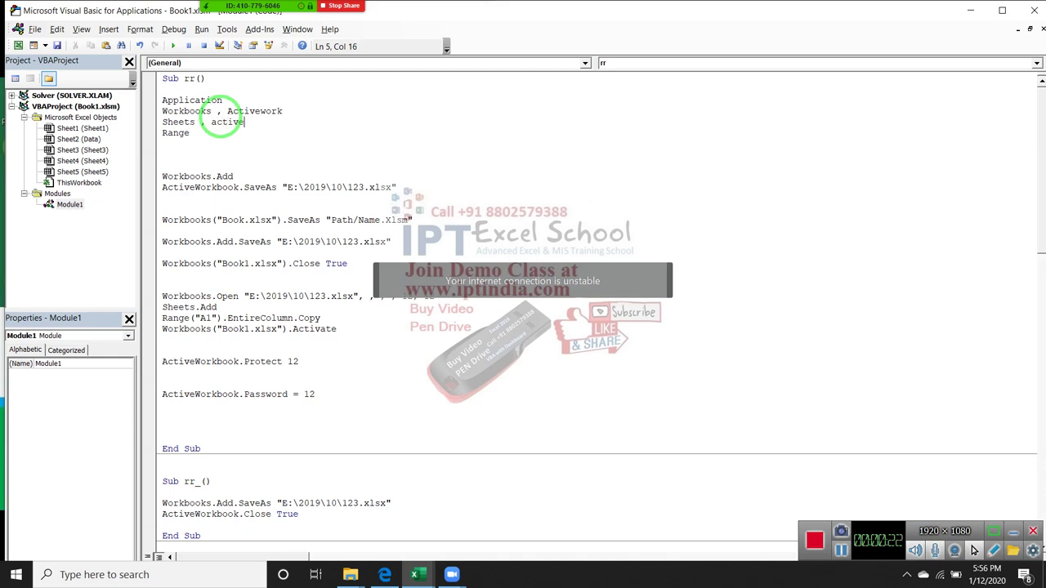
type("sheet")
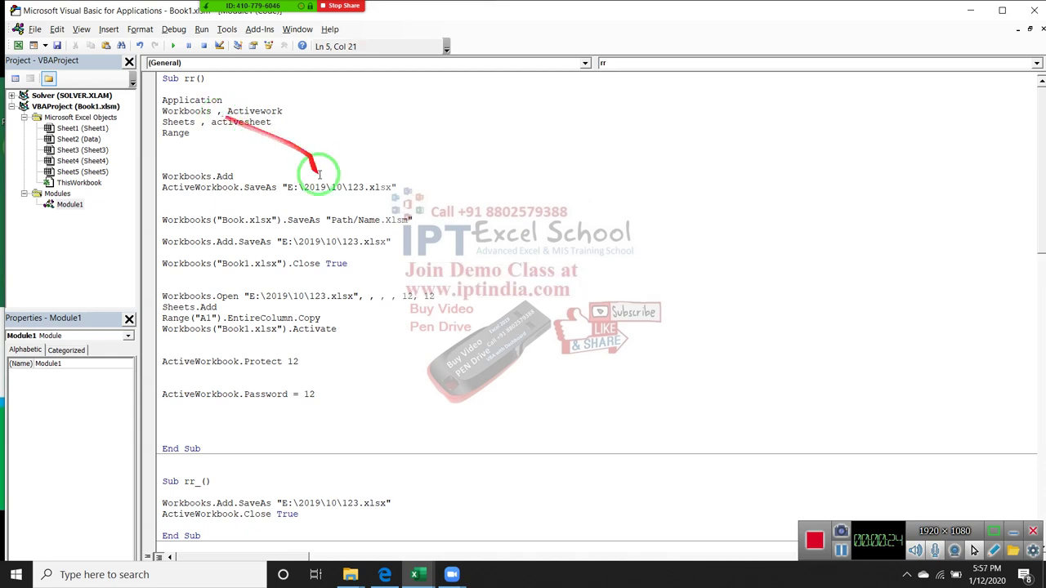
left_click(409, 308)
- Place the caret inside Sub rr(), check Excel's Sheet5 and Data tabs, then return
scroll(413, 392, "down", 18)
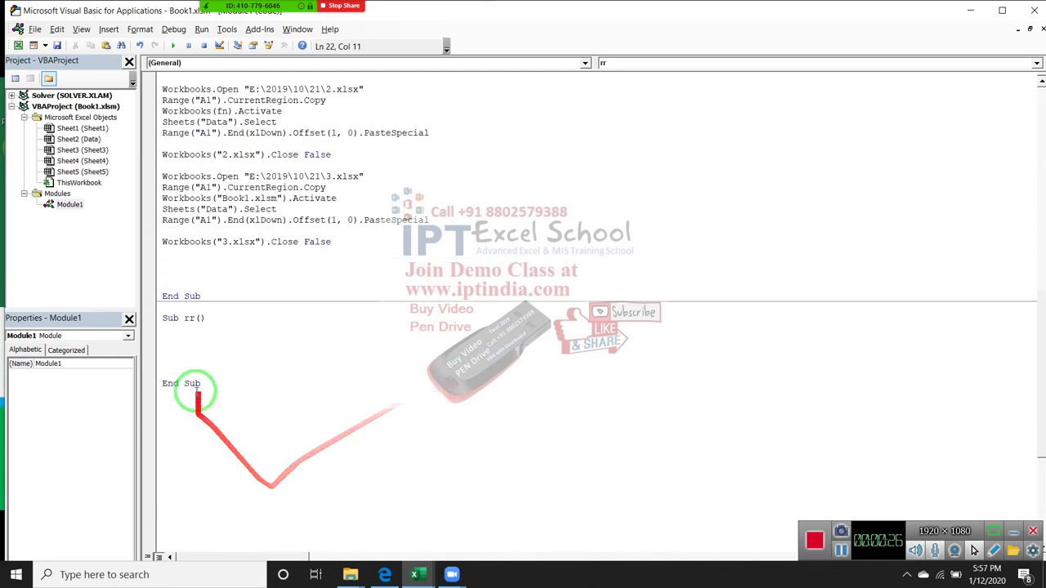
left_click(201, 329)
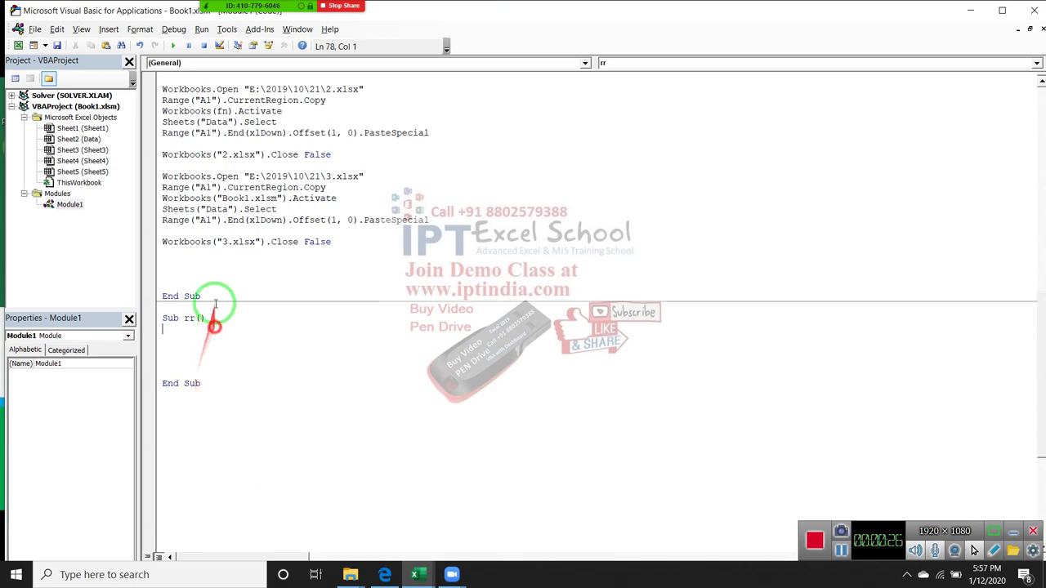
mouse_move(411, 572)
left_click(379, 539)
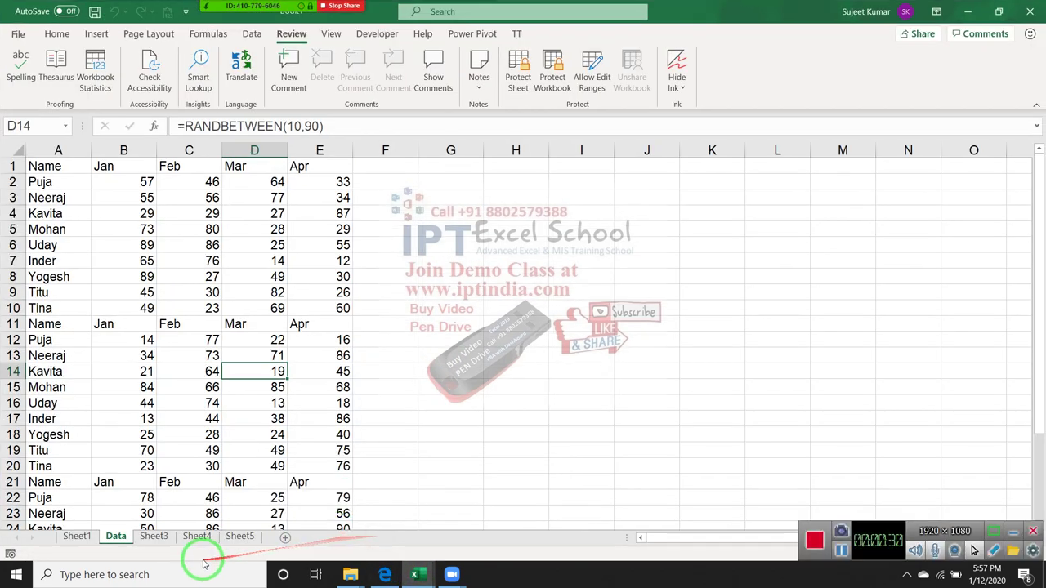
left_click(248, 539)
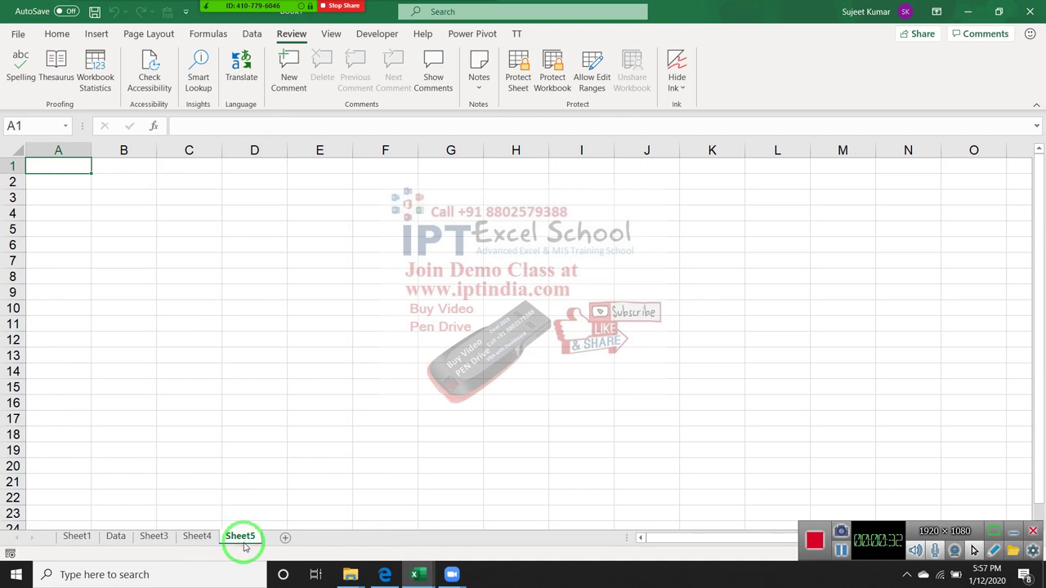
left_click(119, 536)
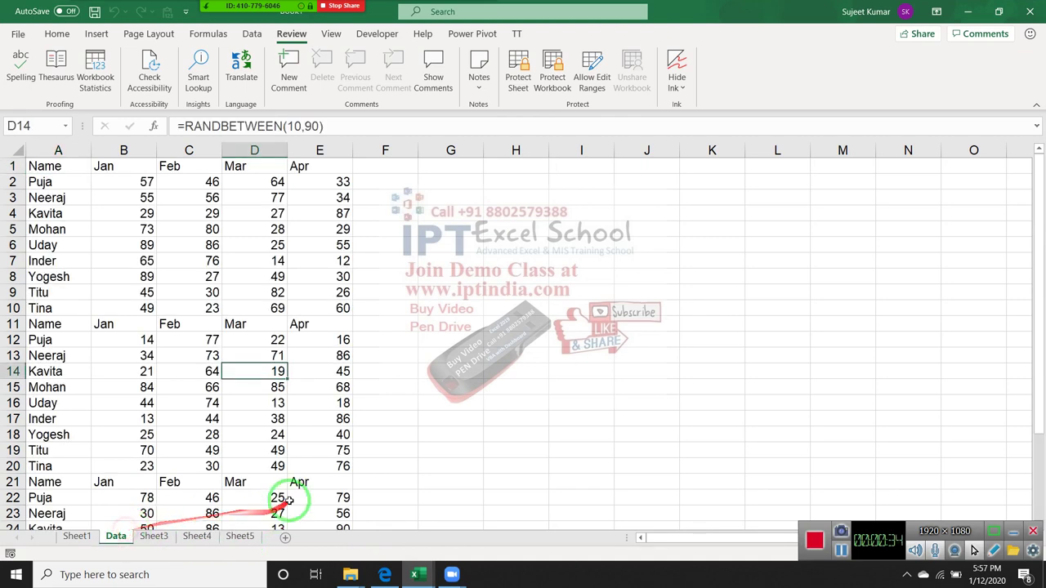
key("alt+F11")
- Write Sheets("Data").Select, Sheet2.Select and Sheets(2).Select as separate lines in rr
key("Return")
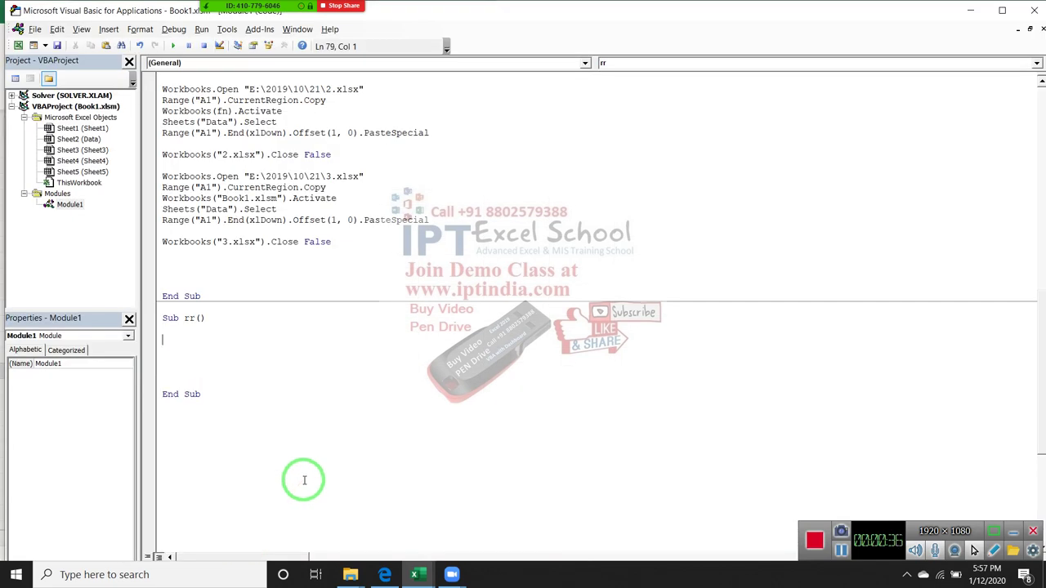
type("s")
type("(")
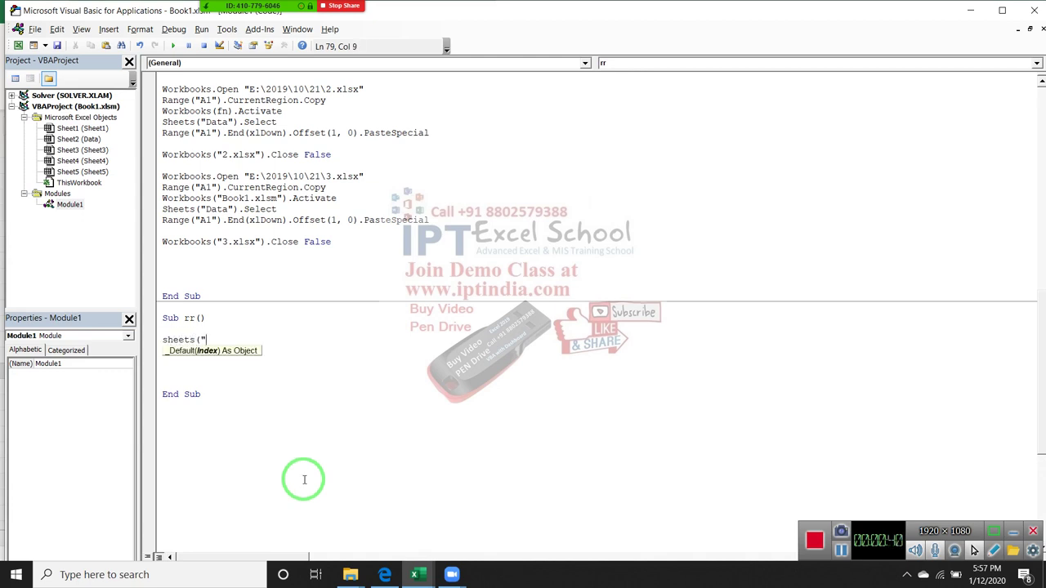
type(").Select")
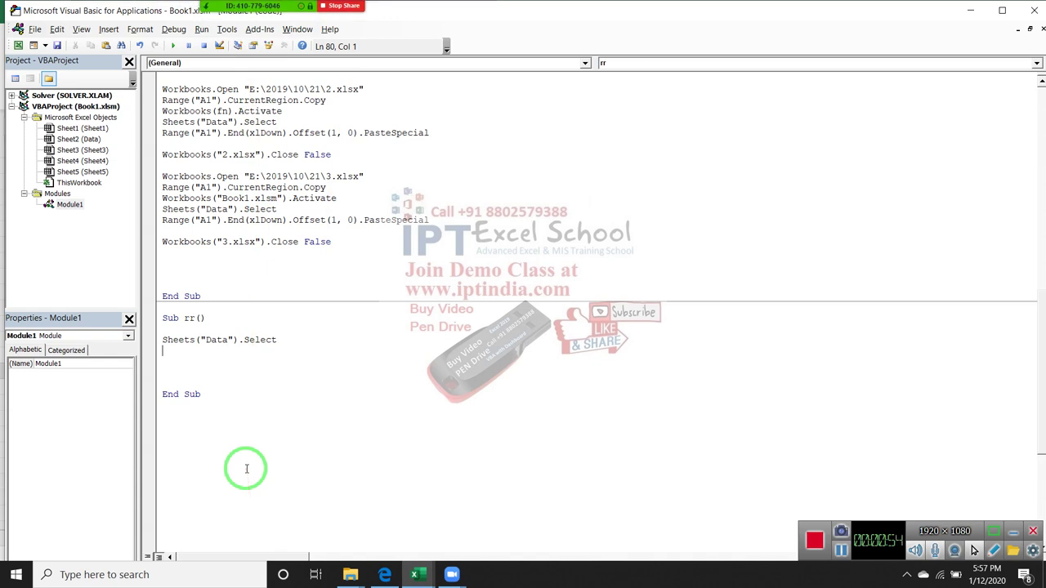
key("Return")
type("sheet2")
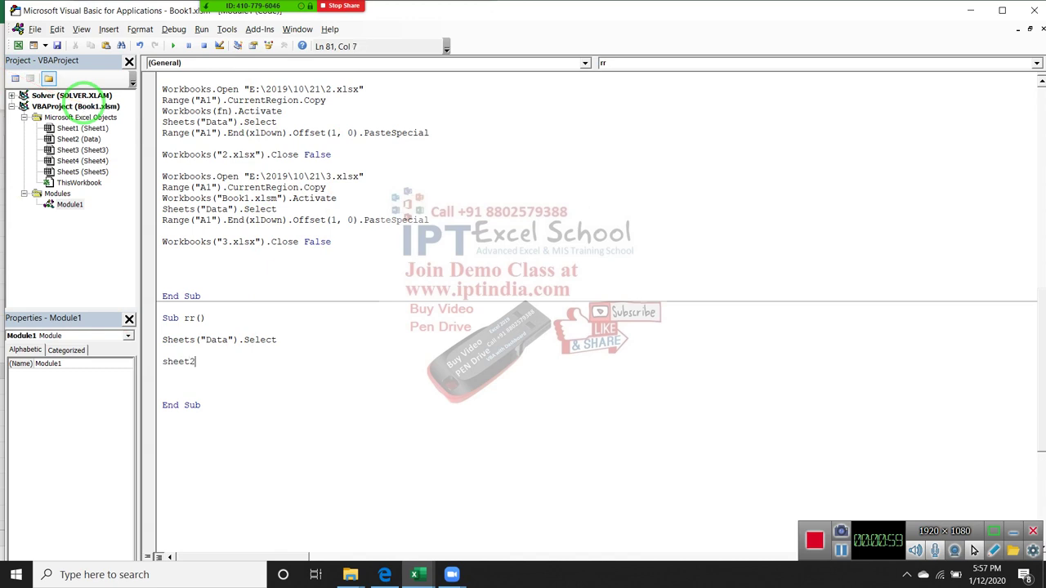
type(".")
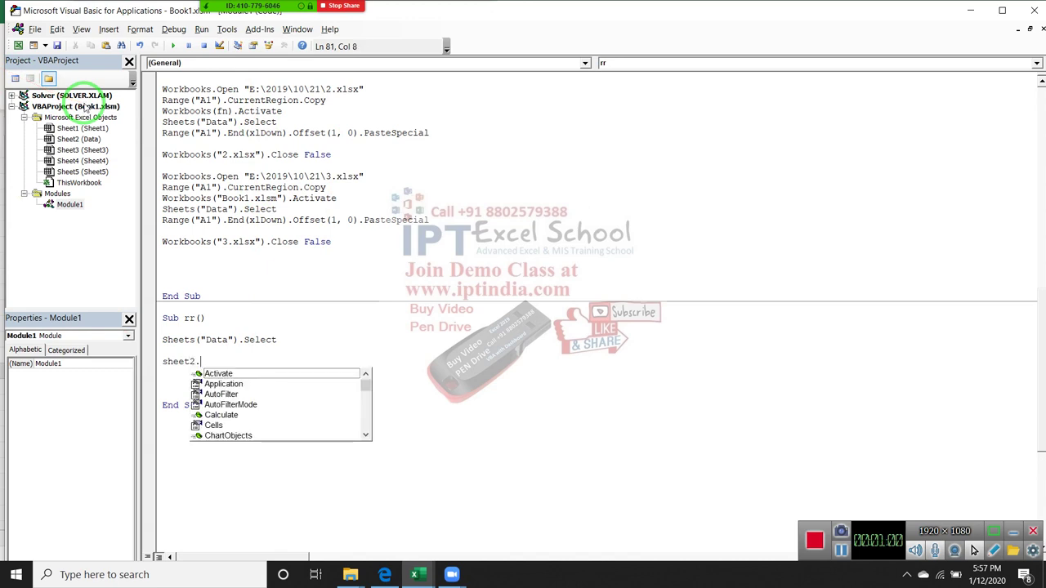
type("sel;")
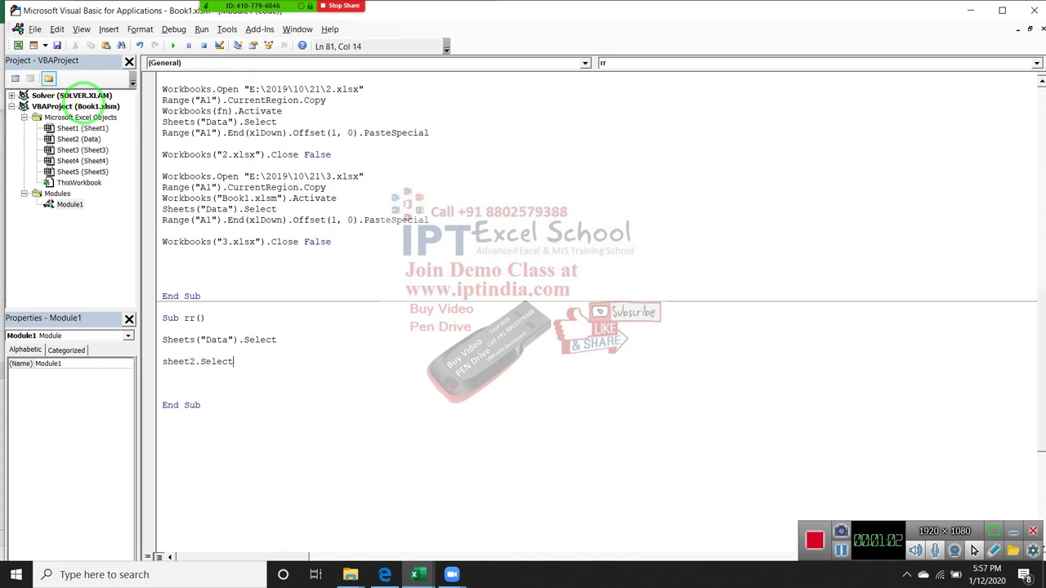
key("Return")
key("Return")
type("sheets")
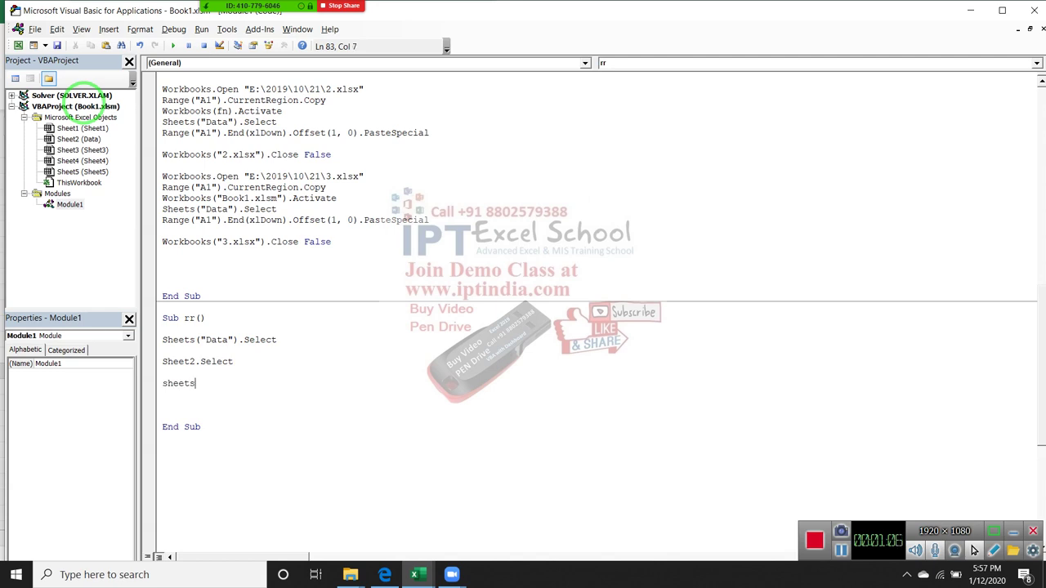
type("(2")
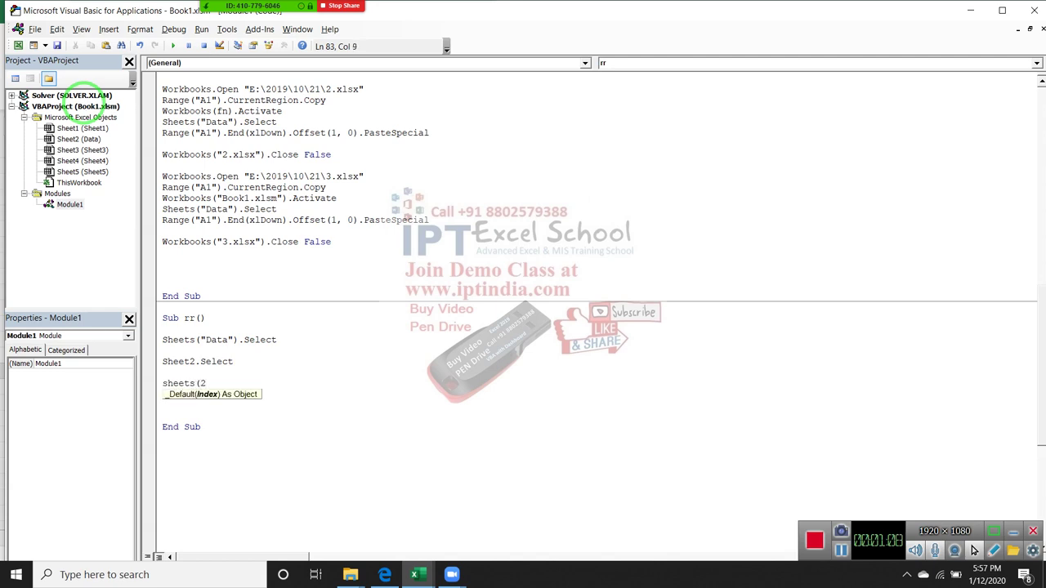
type(").select")
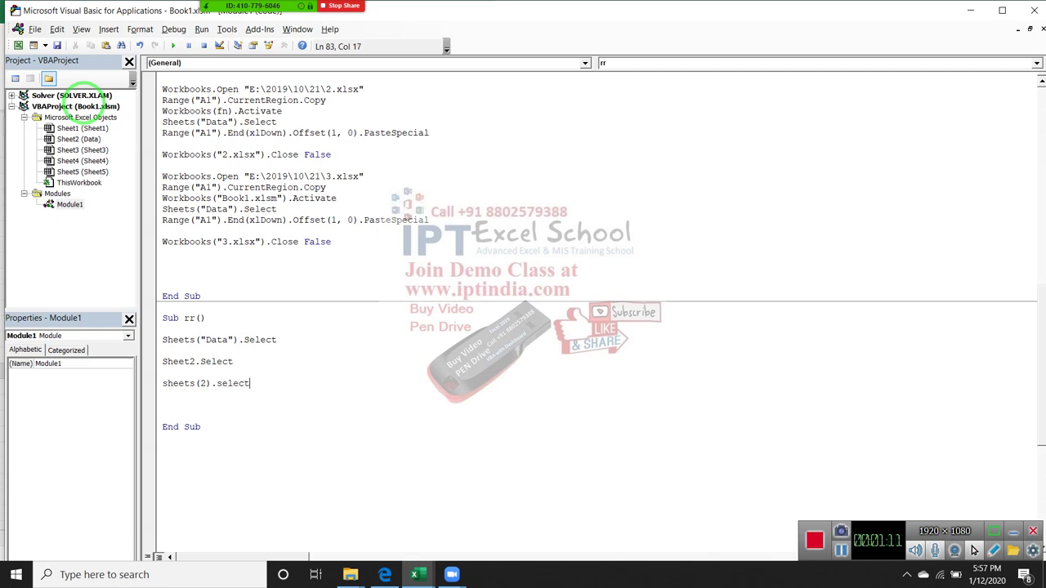
key("Return")
key("Return")
- Clear the screen annotation marks and close Zoom's audio options
key("alt+F11")
left_click_drag(47, 187, 111, 299)
key("alt+F11")
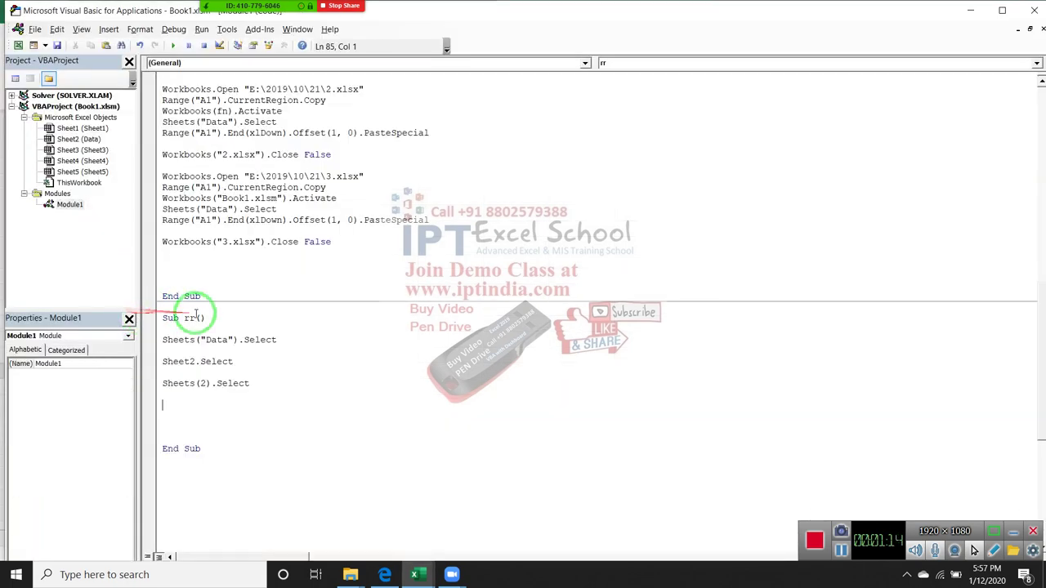
left_click_drag(221, 310, 348, 261)
left_click(89, 7)
left_click(90, 7)
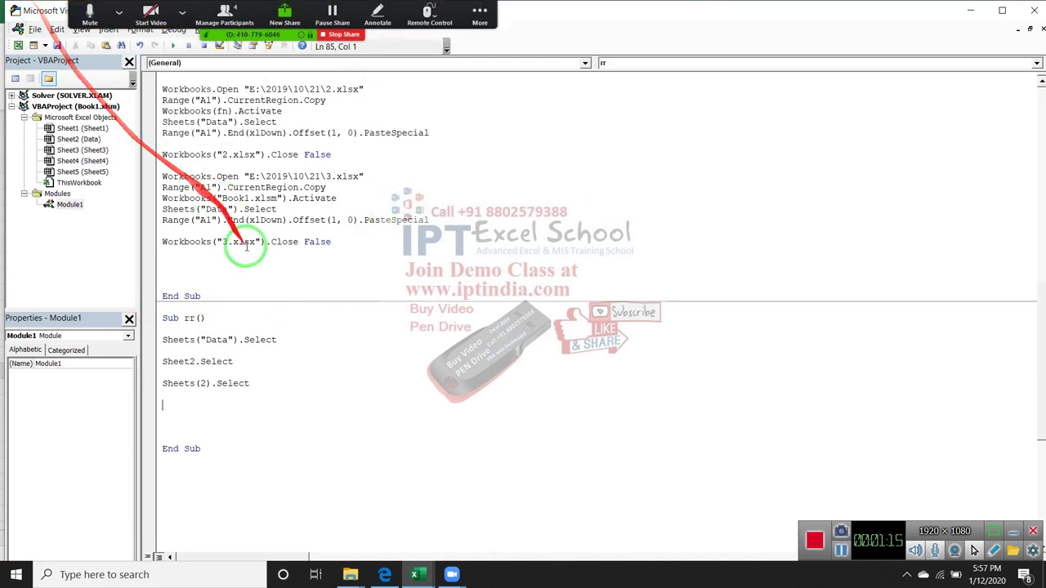
- Highlight the sheet name Data in the Sheets("Data").Select line and switch to Excel
left_click(275, 362)
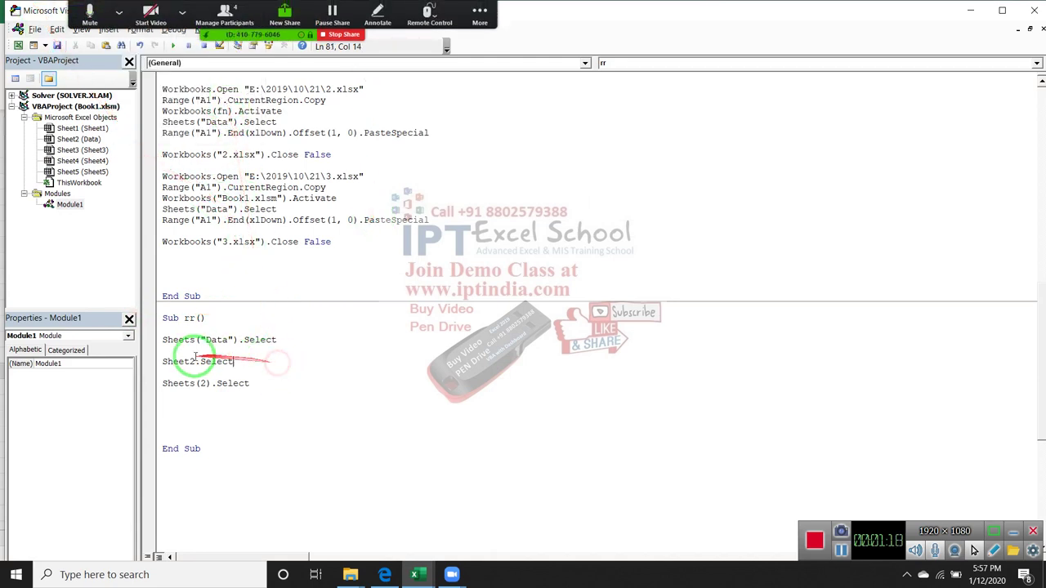
left_click(151, 345)
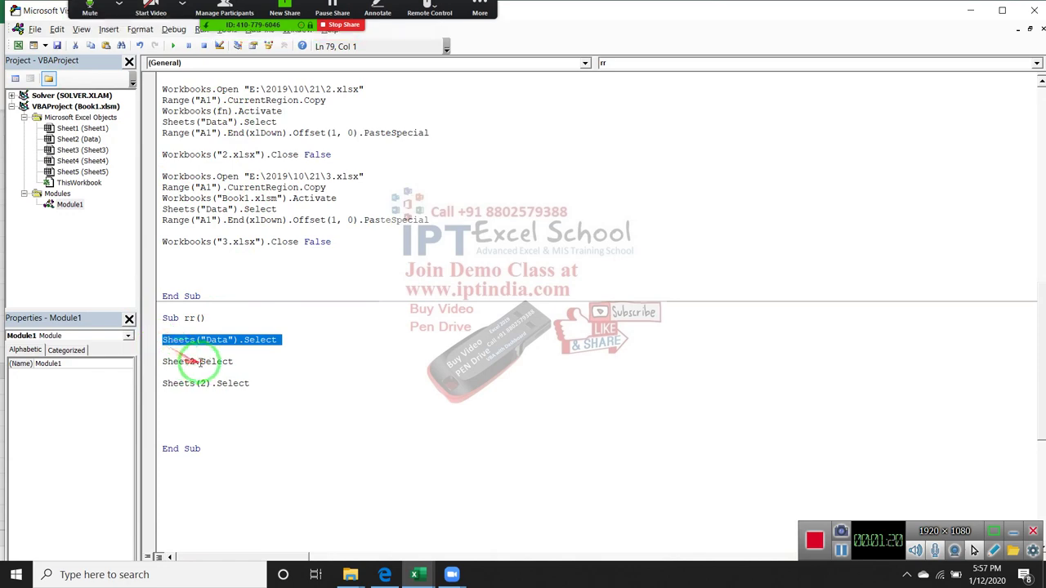
double_click(216, 340)
key("alt+Tab")
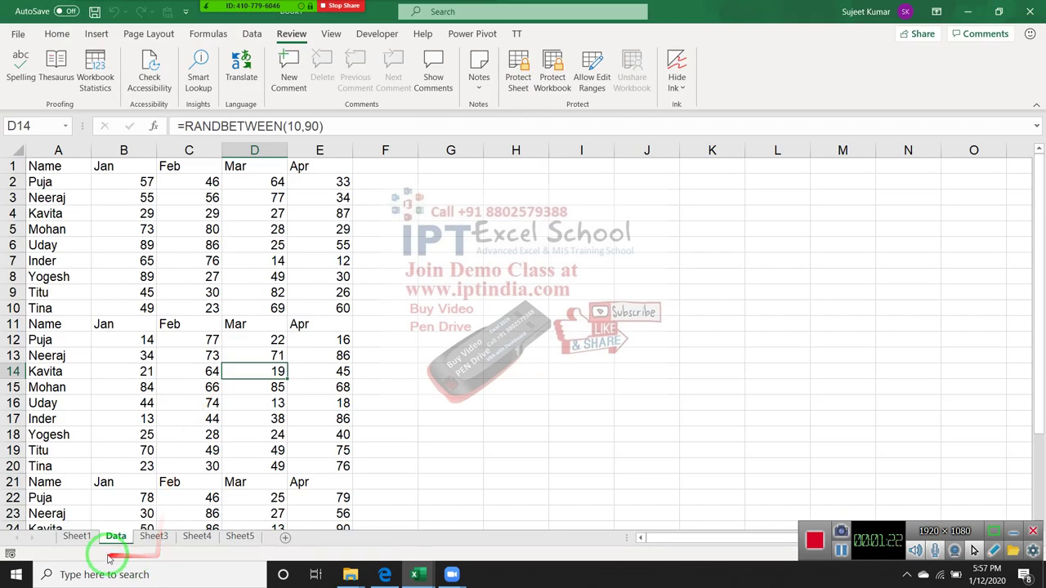
- Open the Data tab's name for editing, leave it unchanged, and go back to the code
left_click(118, 539)
double_click(118, 539)
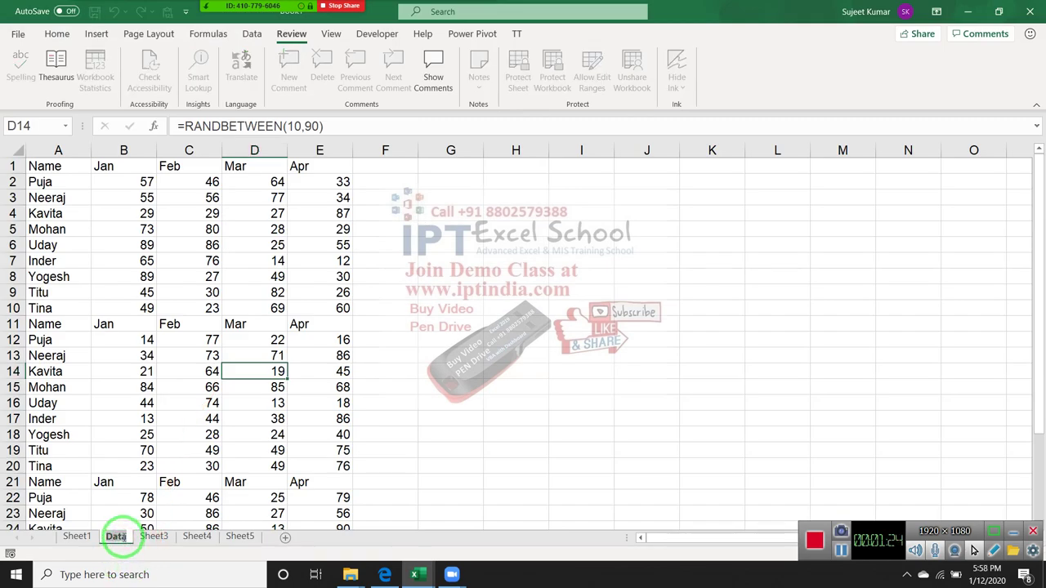
left_click(143, 466)
key("alt+Tab")
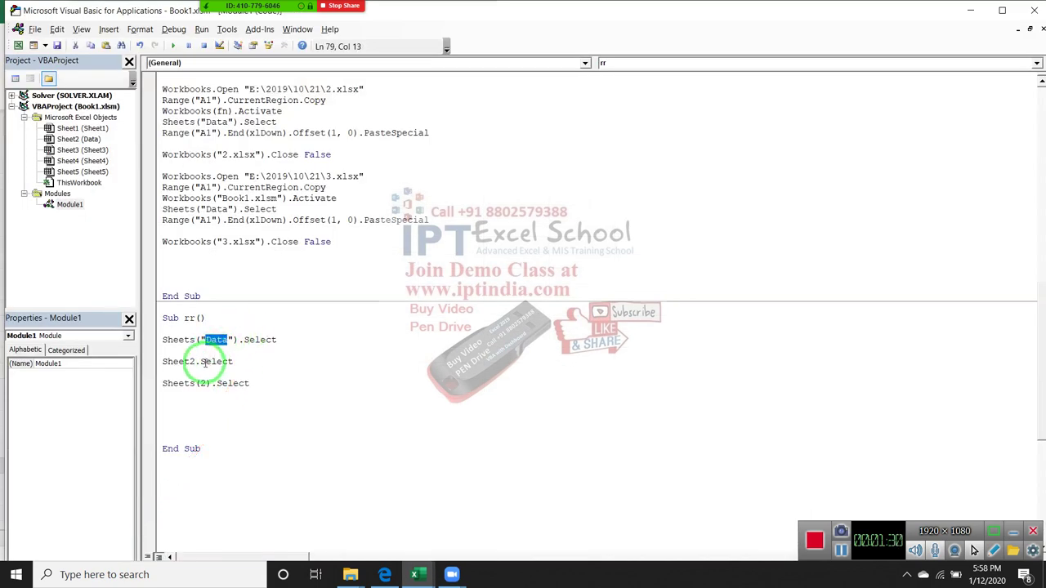
- Highlight Sheet2 in the code and show Sheet2 (Data) properties from the Project Explorer
double_click(177, 363)
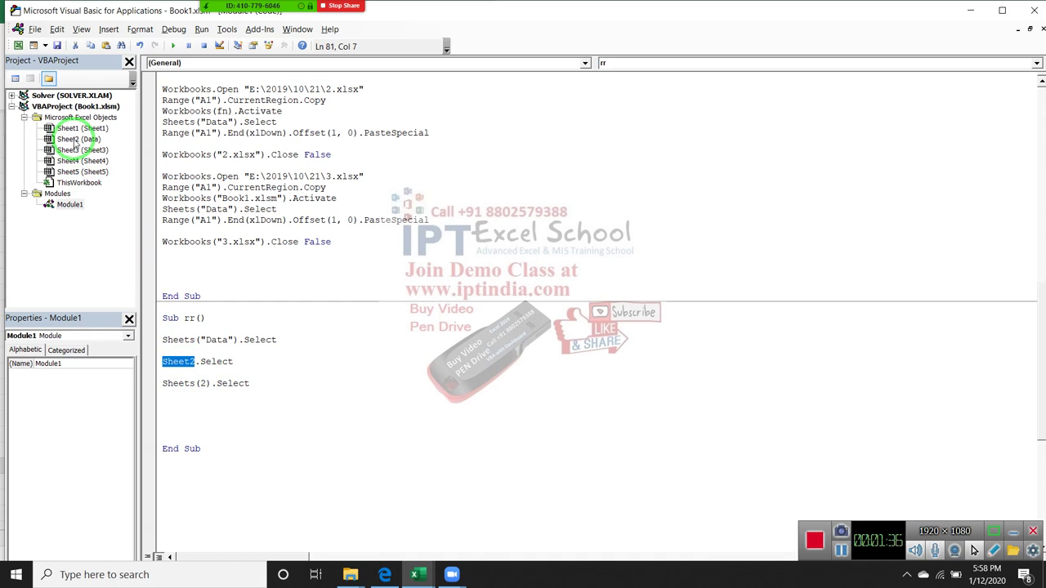
left_click(75, 140)
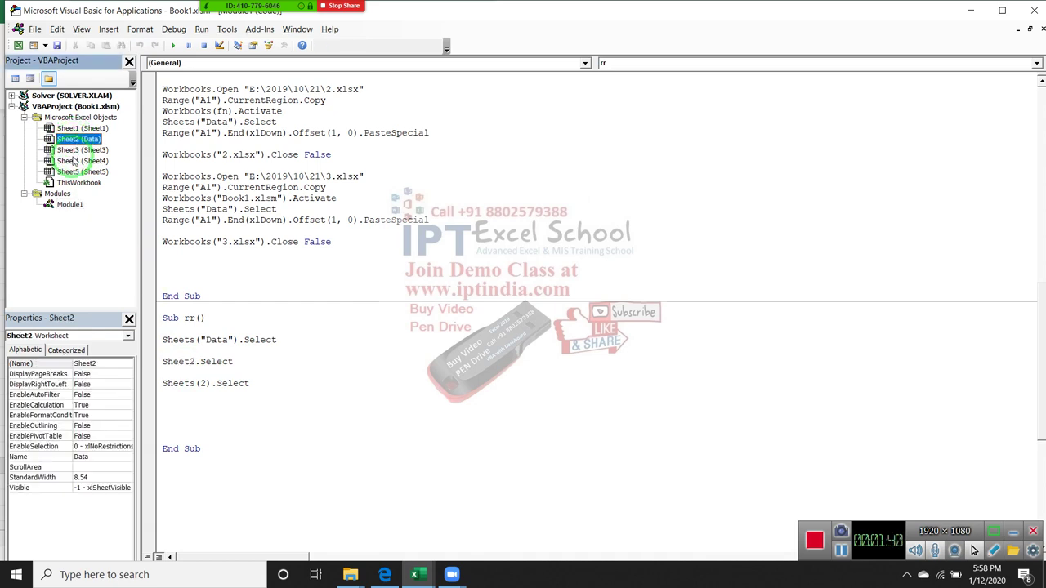
- Rename the Sheet3 tab to Month in the Excel workbook
key("alt+F11")
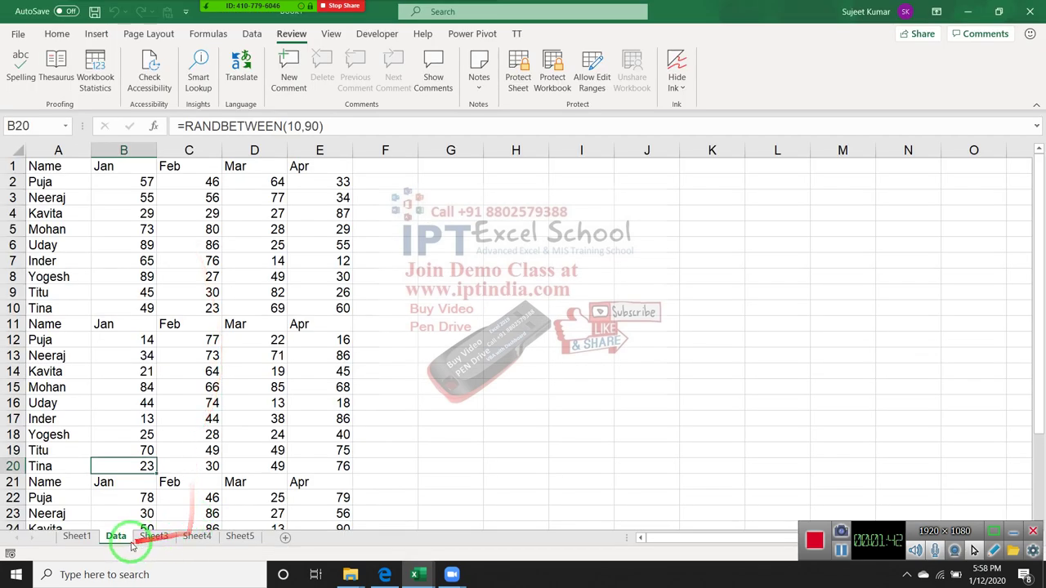
left_click(152, 537)
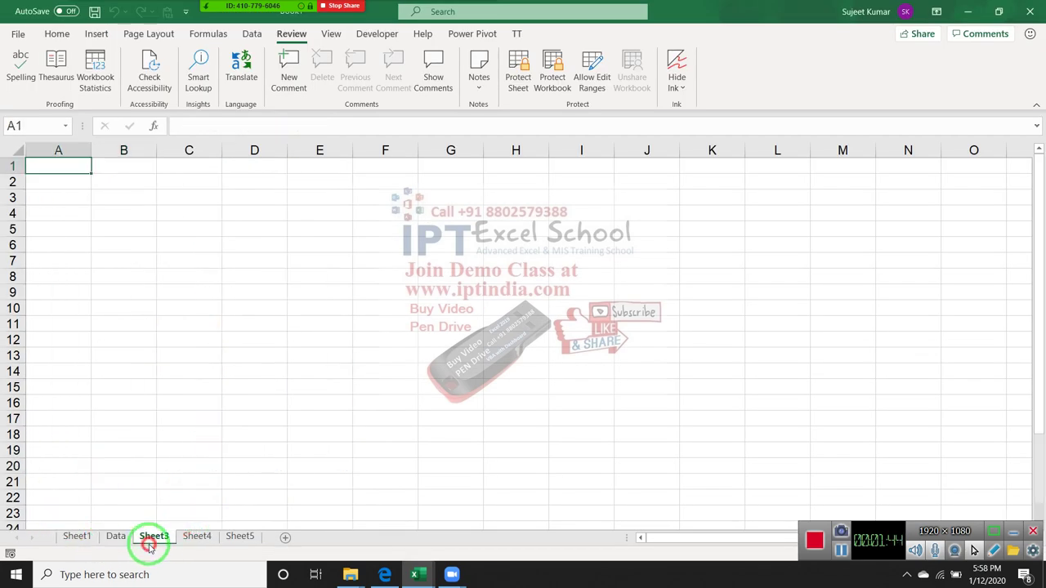
type("Month")
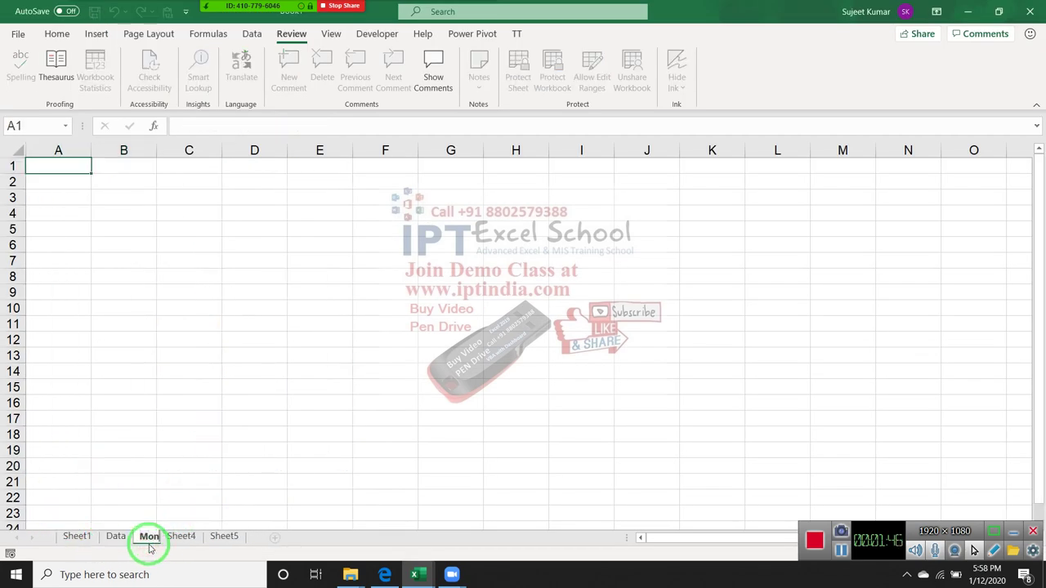
key("Return")
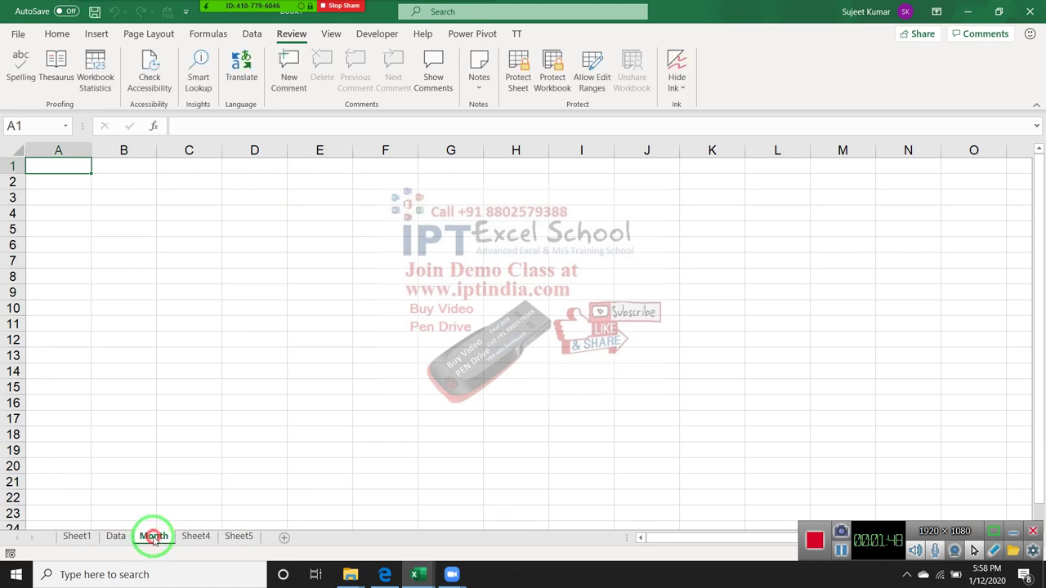
double_click(153, 537)
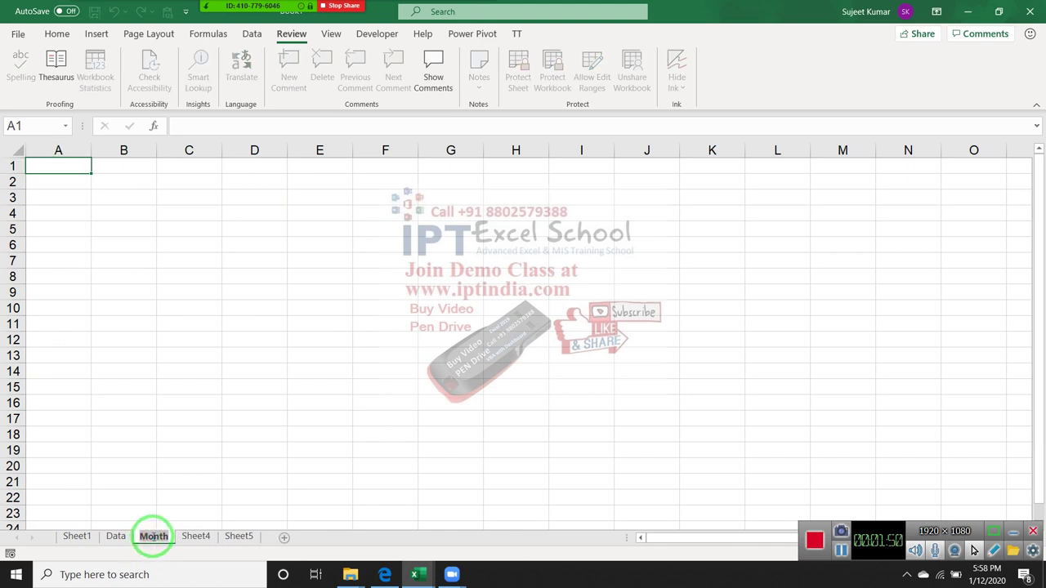
key("Return")
- Add Sheets("Month").Select below Sheets(2).Select in the rr macro
key("alt+F11")
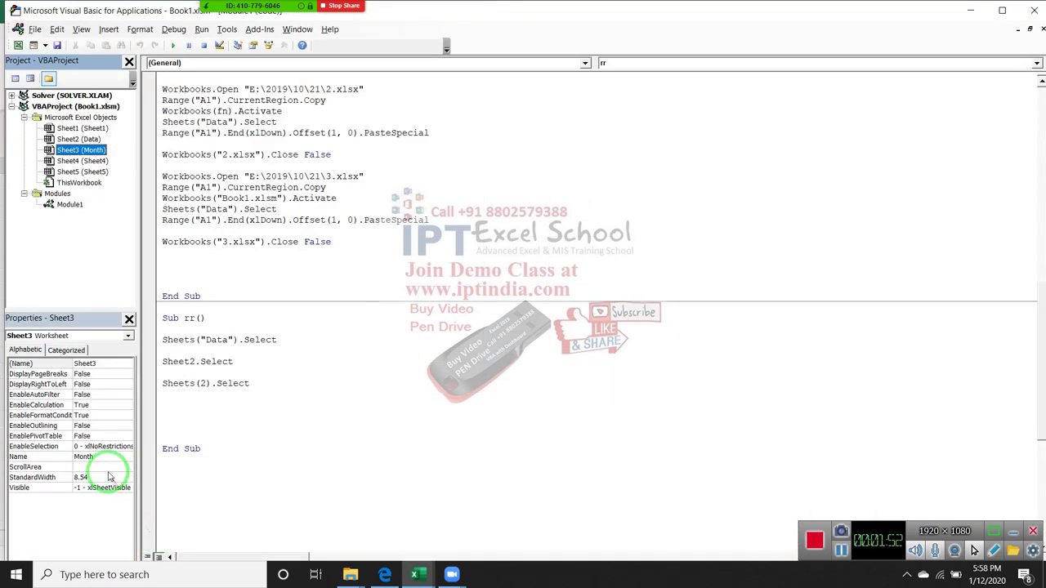
left_click(183, 411)
type("sheets")
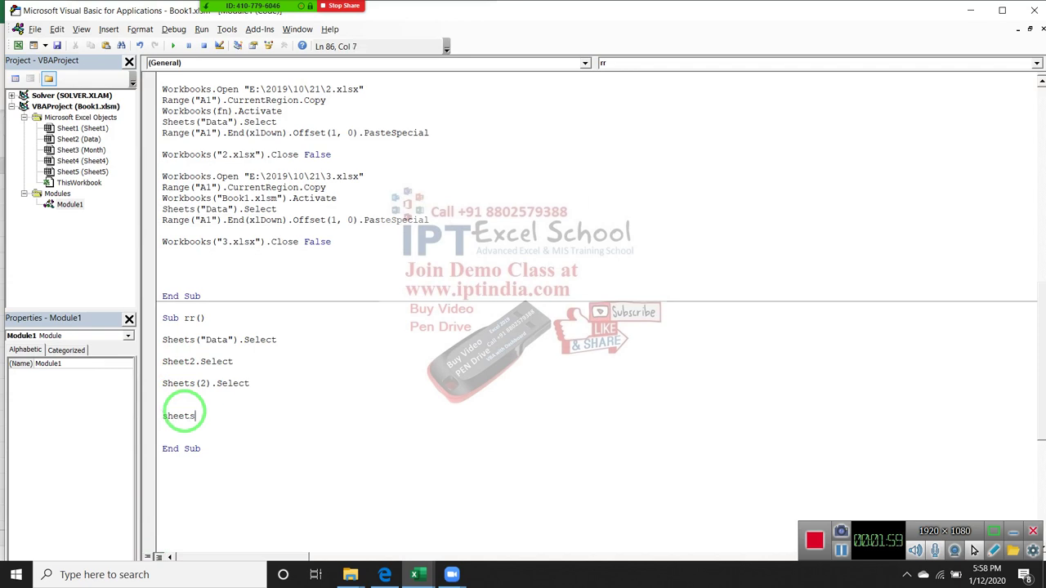
type("(\"Mon")
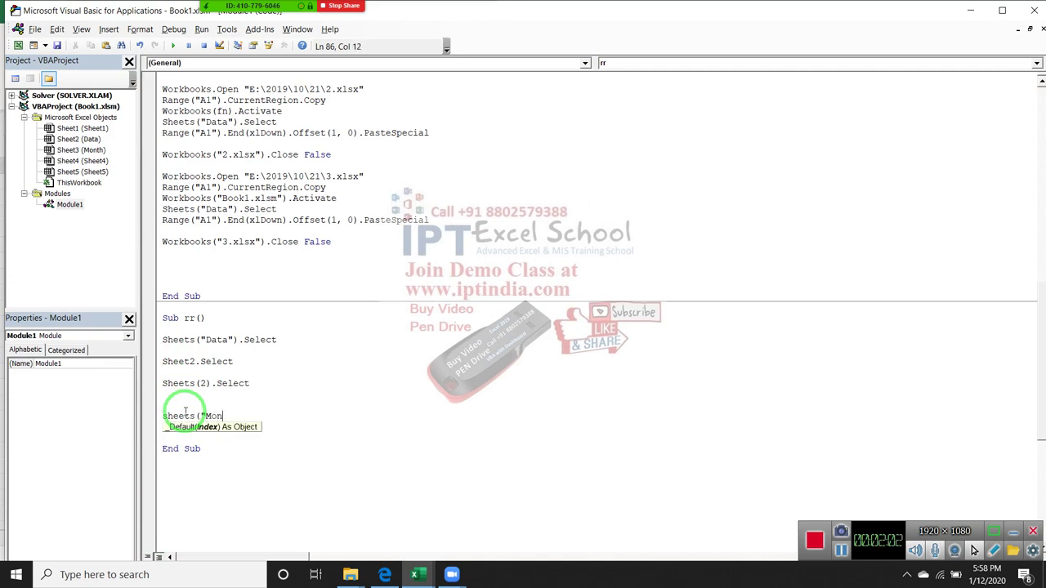
type(").select")
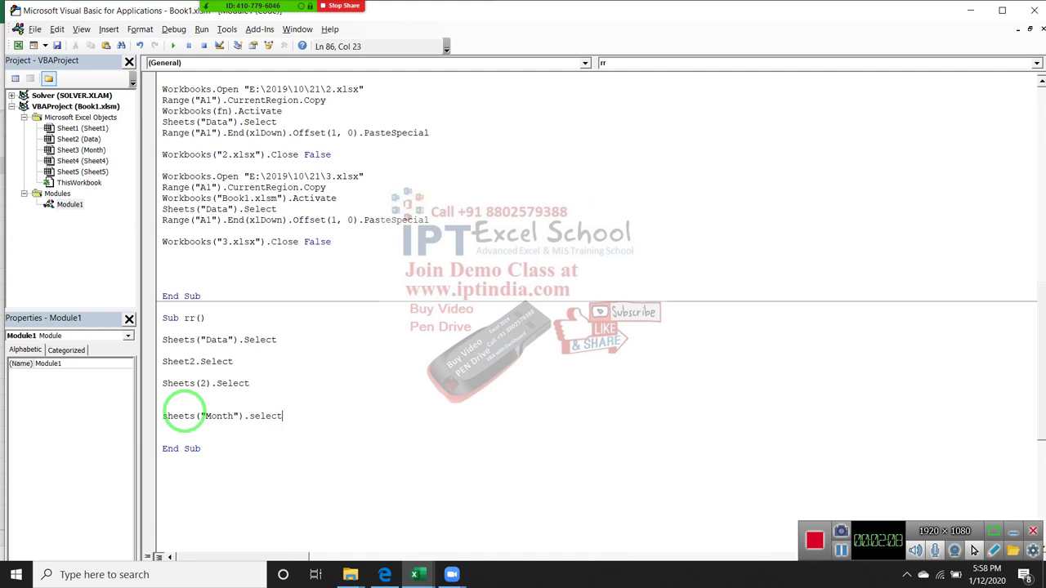
key("Return")
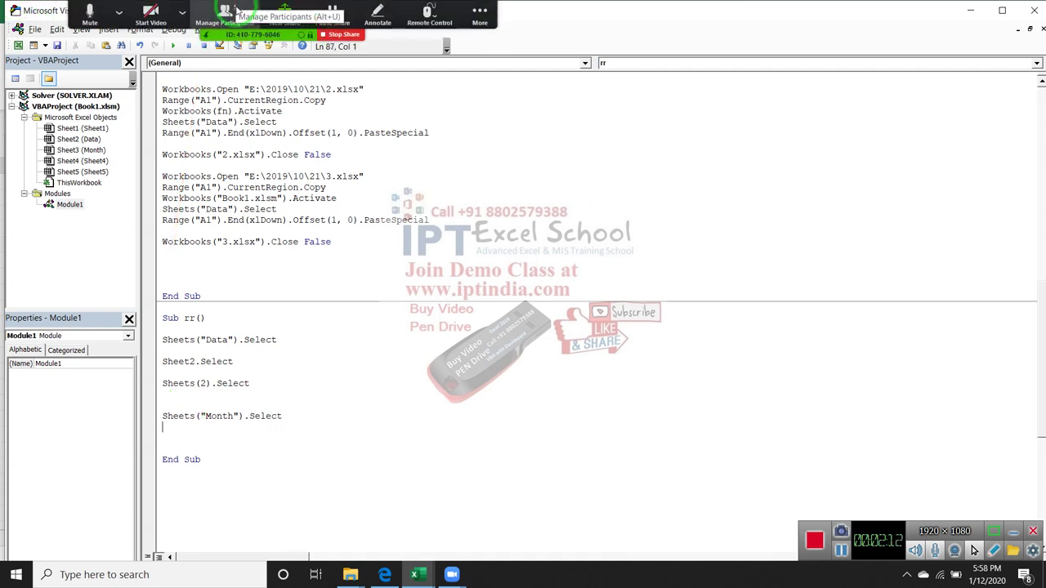
left_click(224, 11)
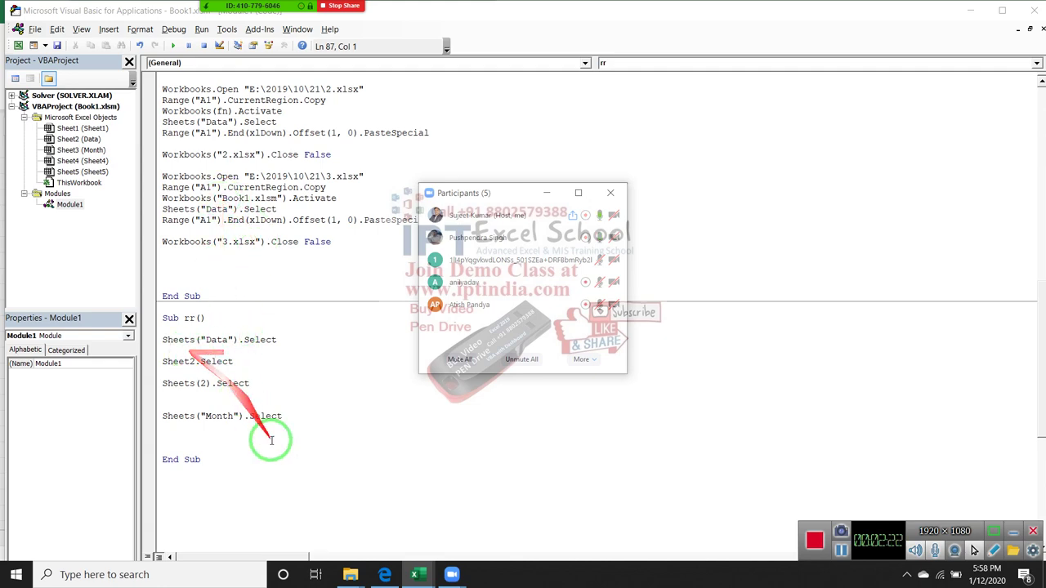
left_click(280, 467)
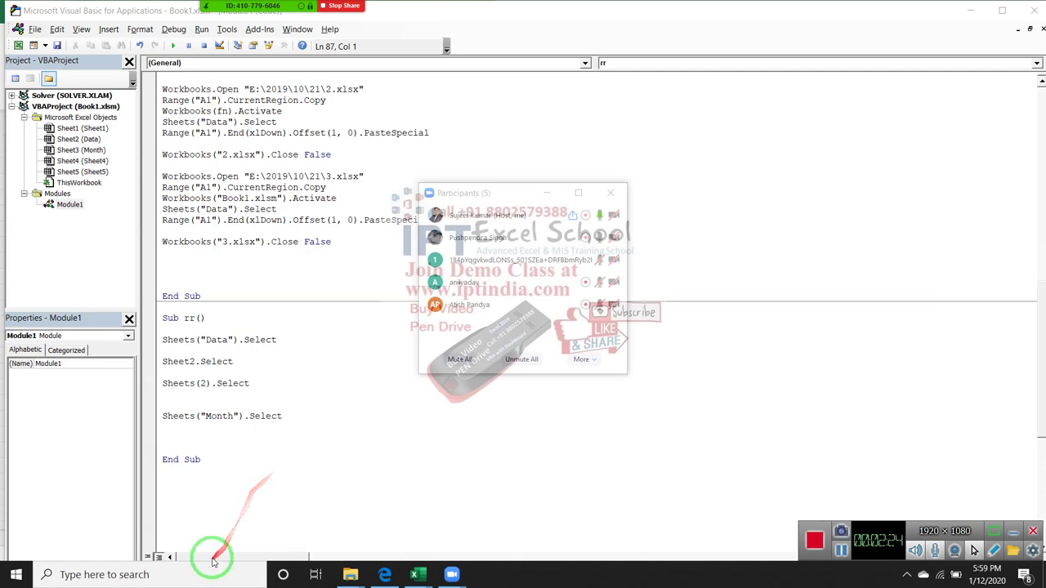
- Activate Sheet4 alone in Excel, keep its name unchanged, and return to the VBA editor
key("alt+Tab")
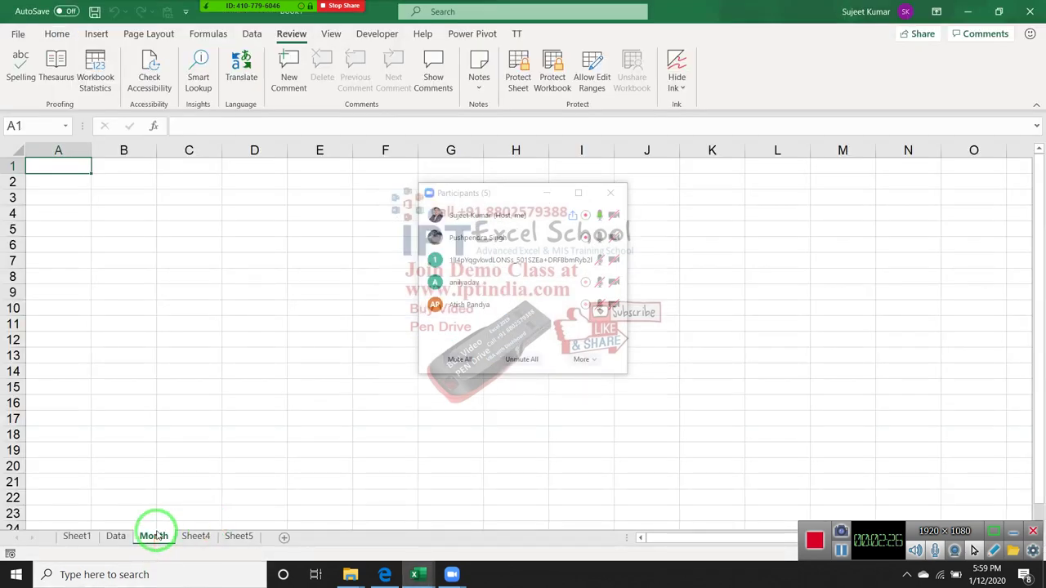
left_click(189, 536, "ctrl")
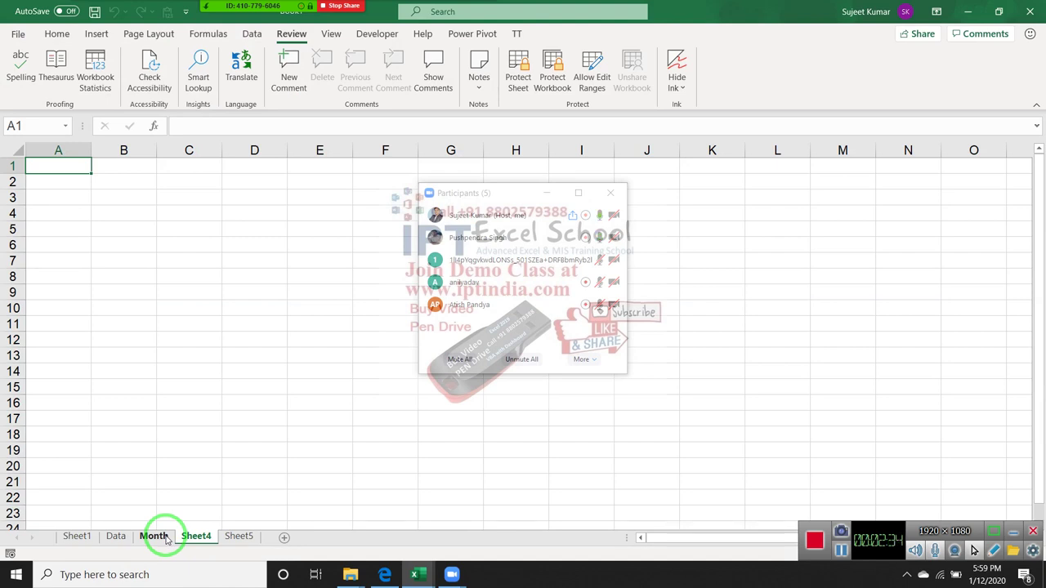
left_click(166, 539, "ctrl")
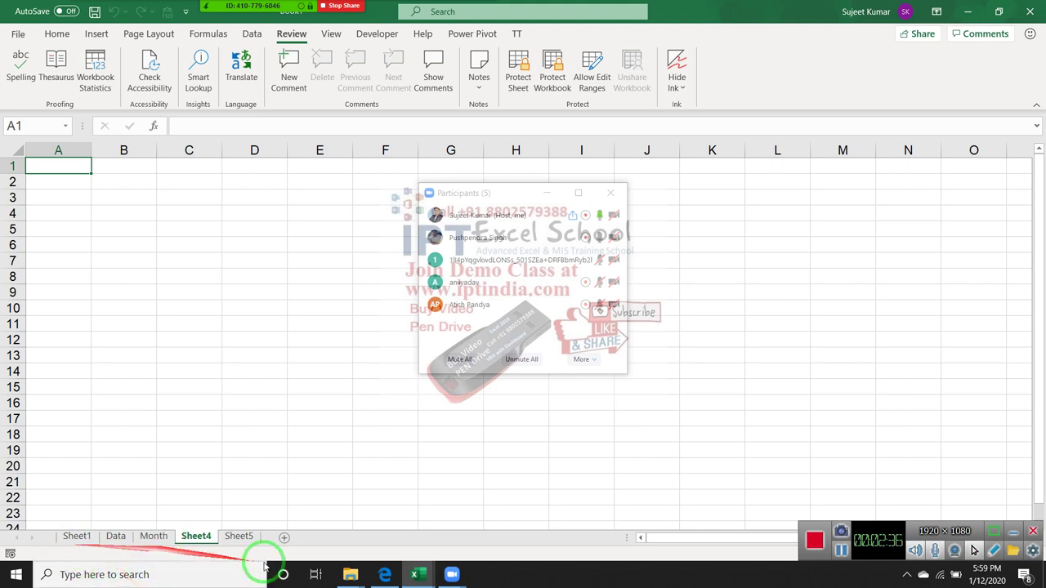
double_click(203, 539)
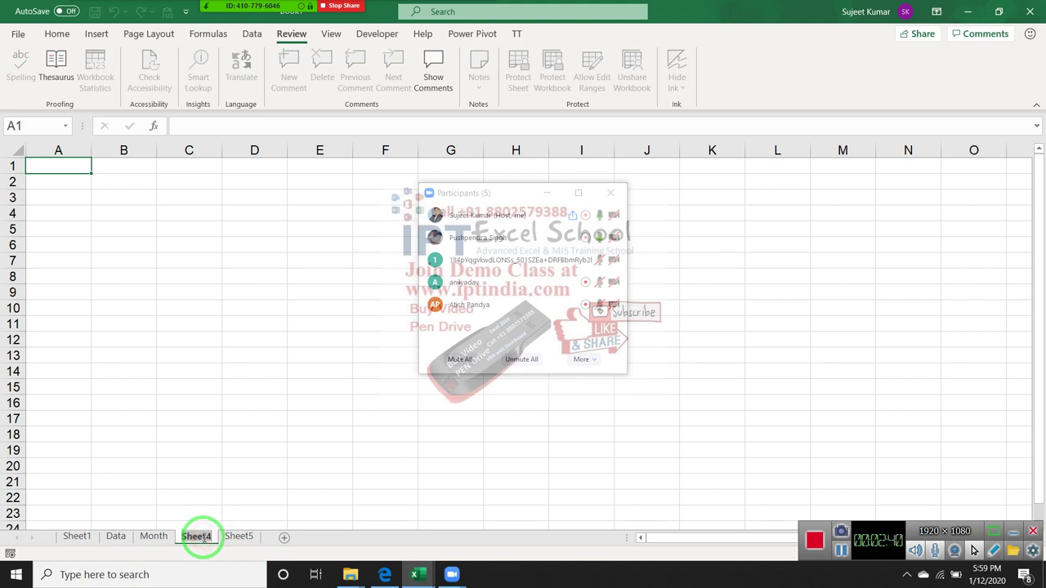
left_click(203, 500)
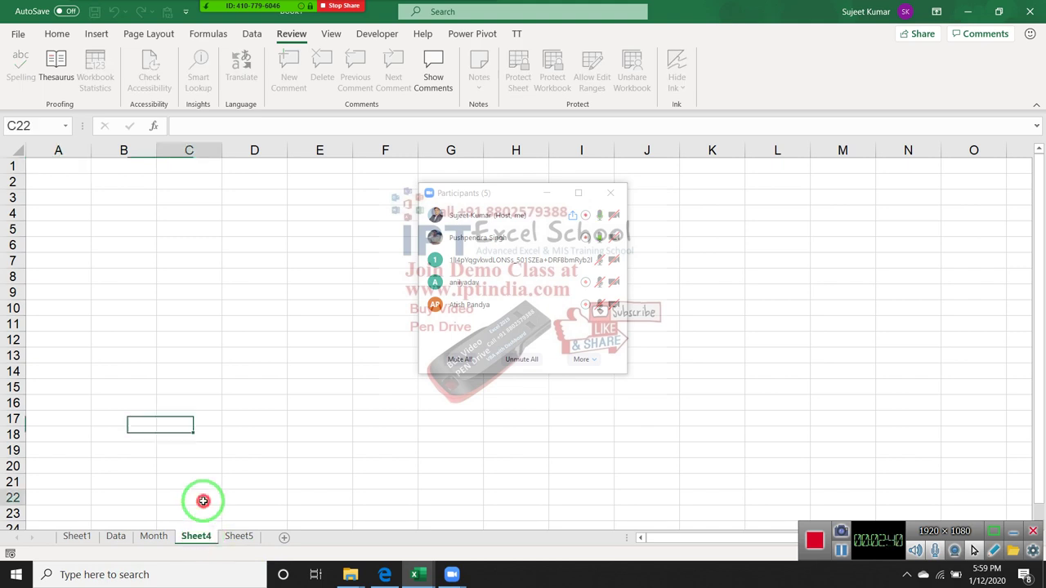
left_click(418, 574)
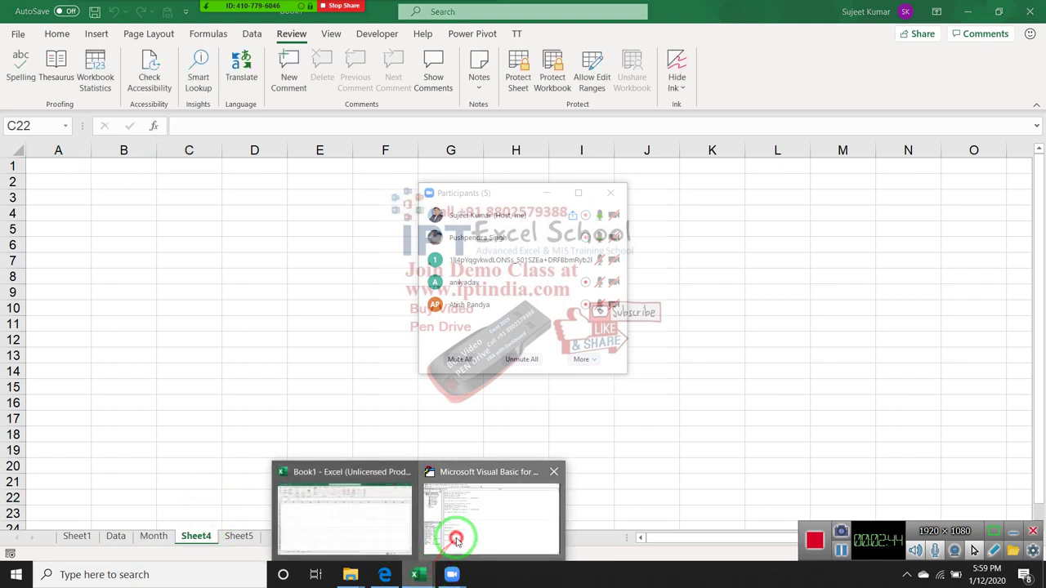
left_click(457, 531)
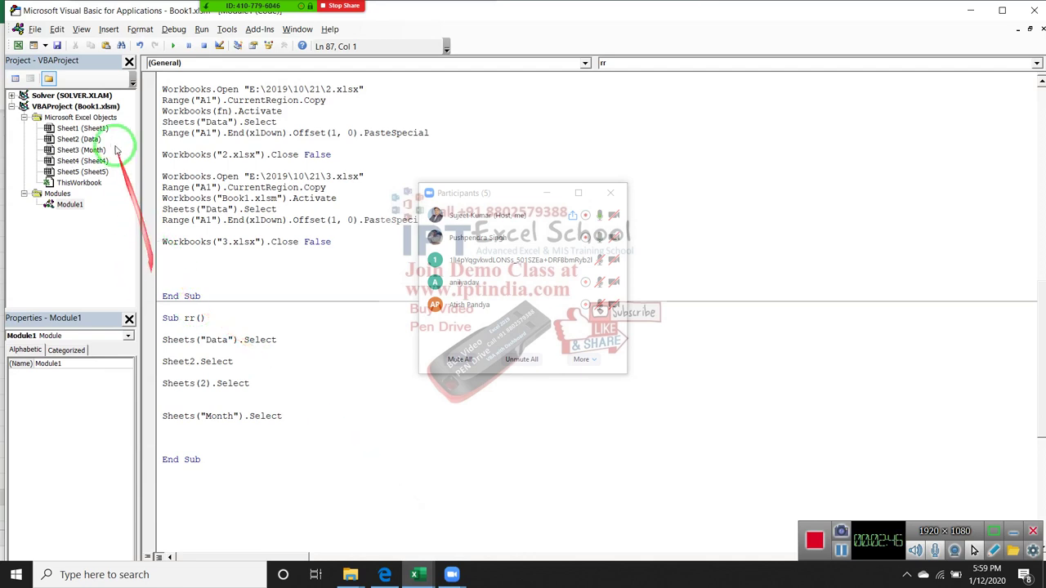
- Compare Sheet1 and Sheet2 (Data) properties, then activate Sheet4 in Excel and come back
left_click(85, 128)
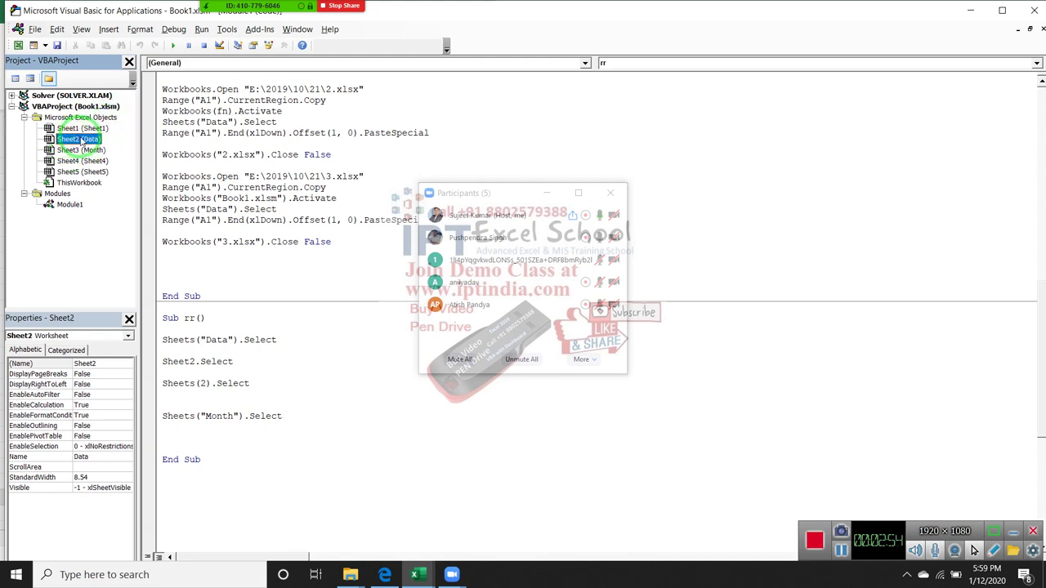
left_click(90, 140)
key("alt+F11")
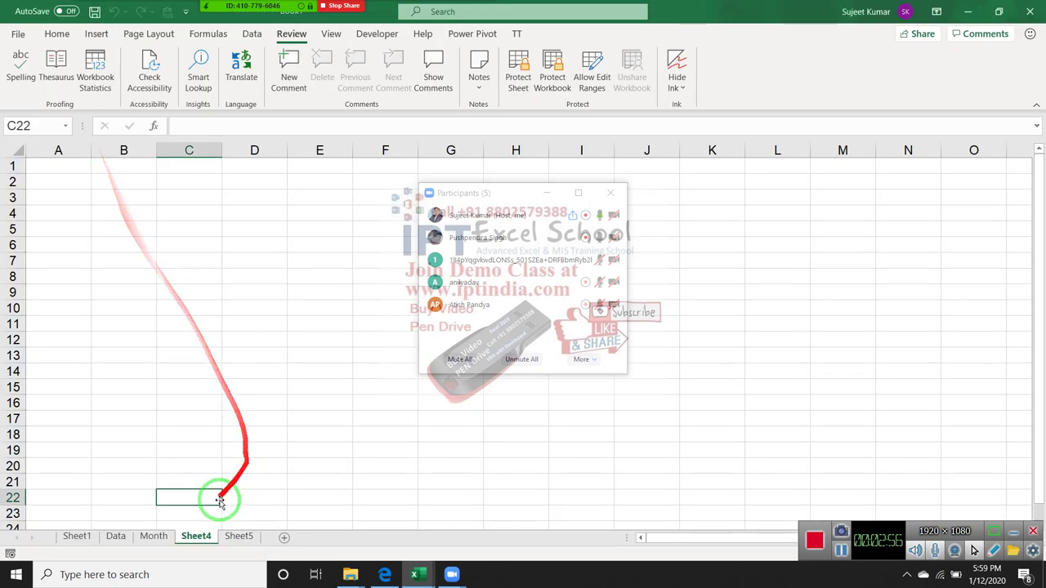
left_click(196, 538)
key("alt+F11")
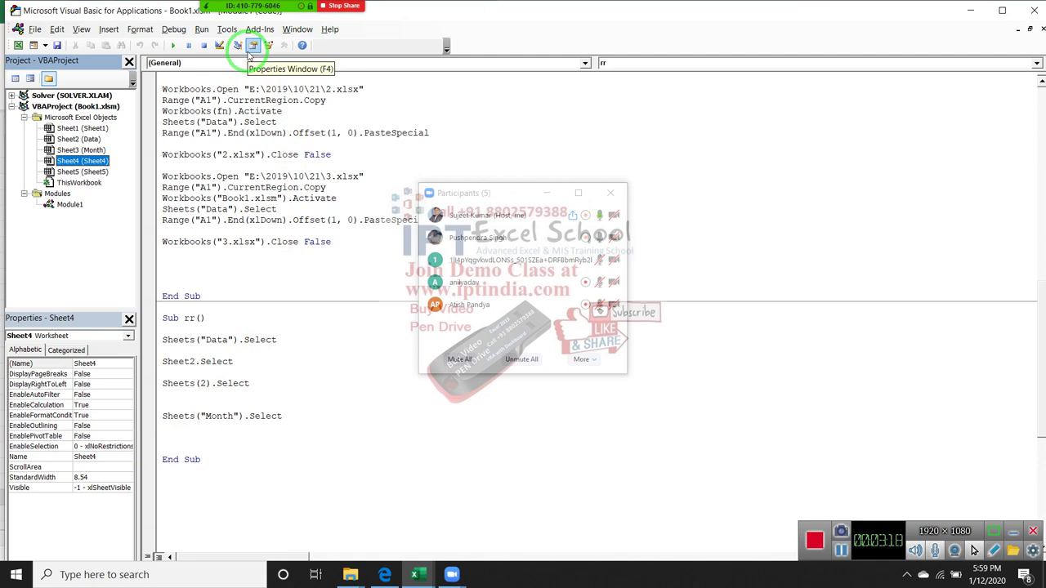
- Replace Sheet4's (Name) property with Sales in the Properties window
left_click(90, 364)
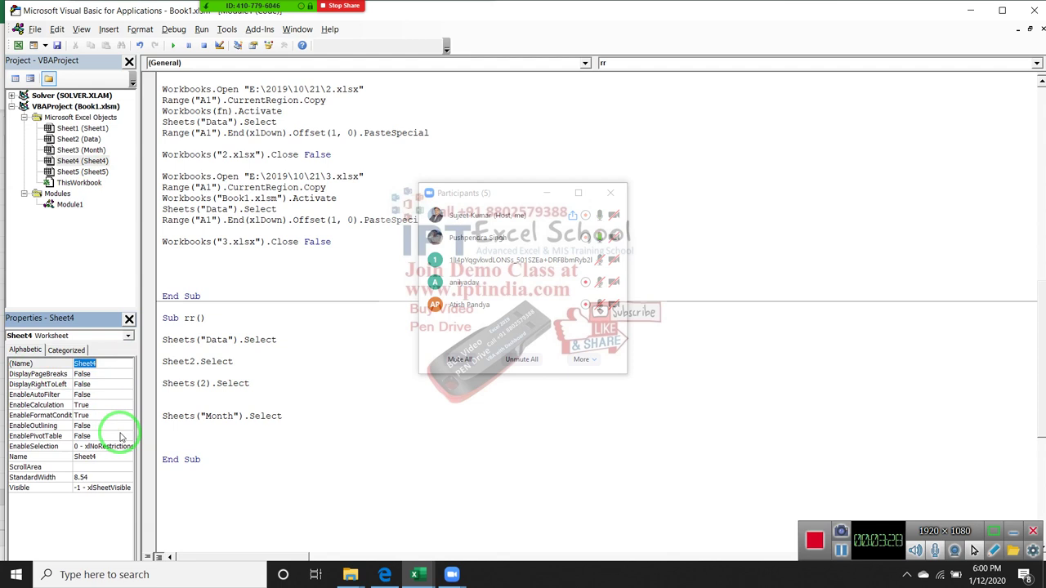
key("BackSpace")
type("Sal")
type("es")
key("Return")
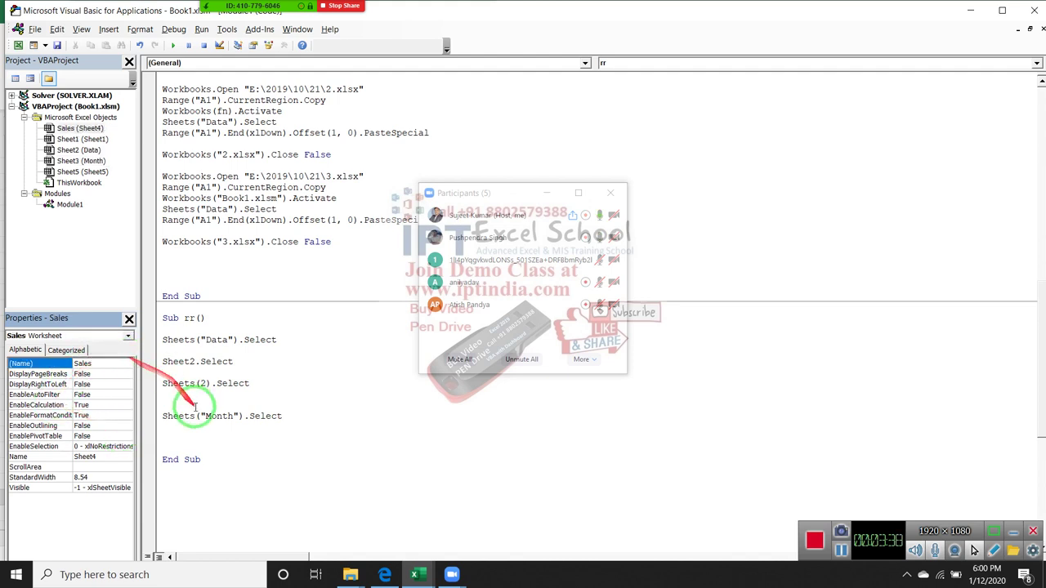
- Add a Sales.Activate line at the end of macro rr using IntelliSense
left_click(202, 437)
type("s")
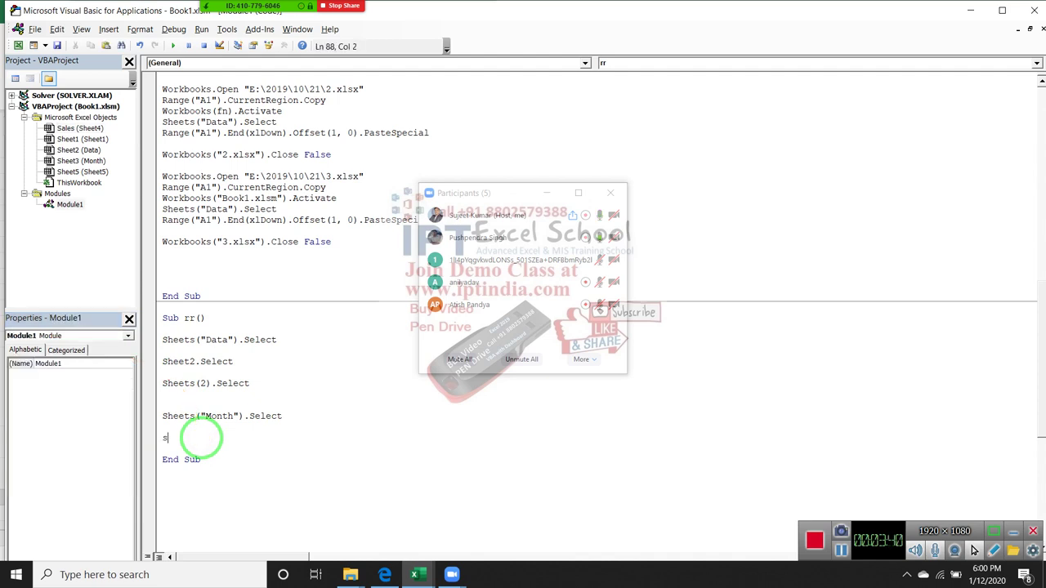
type("ales.")
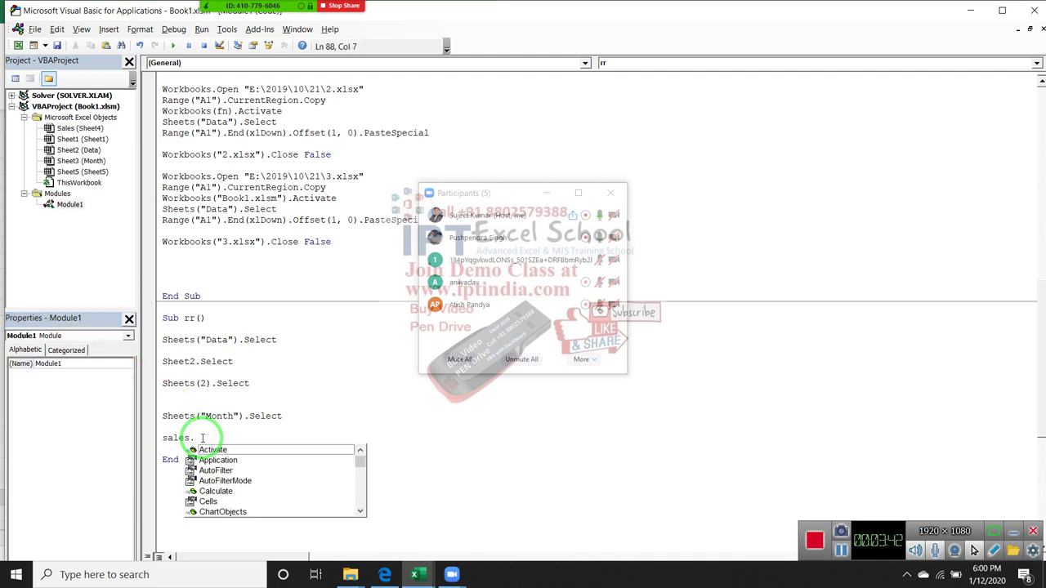
key("Return")
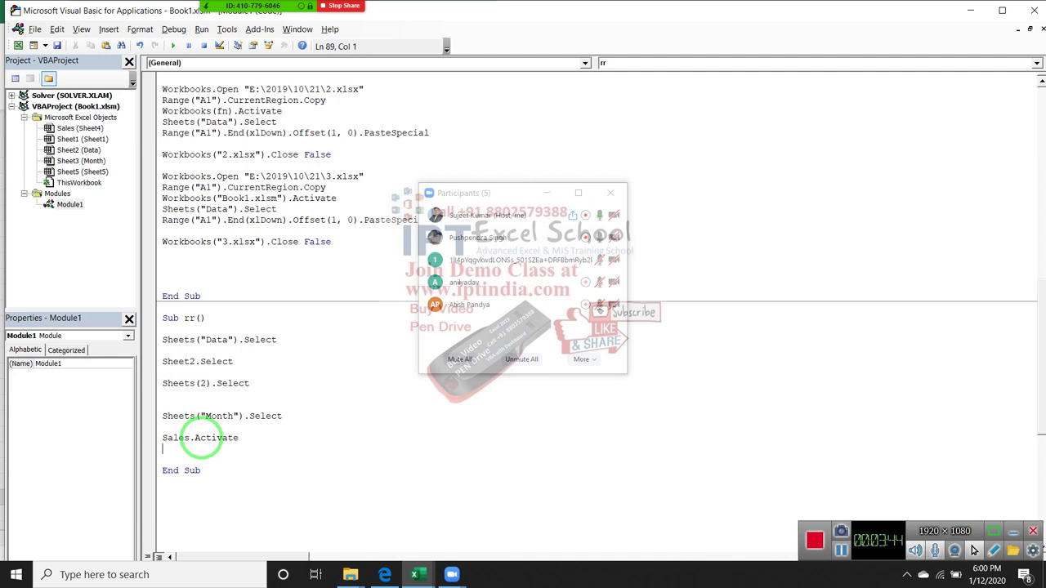
- Highlight the Sheets(2).Select line, close the meeting participants window, and bring Excel forward
left_click(238, 339)
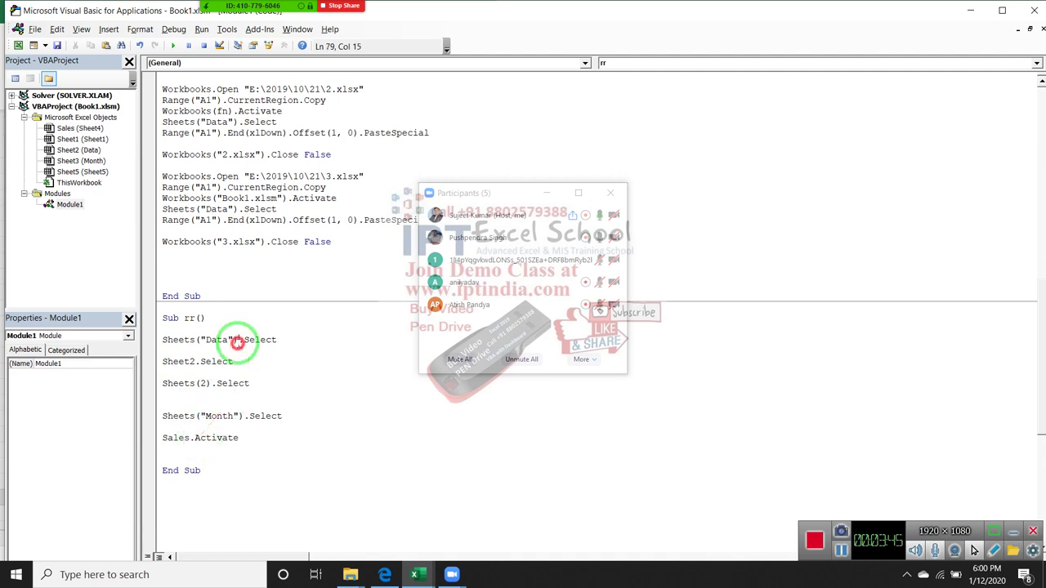
left_click(247, 415)
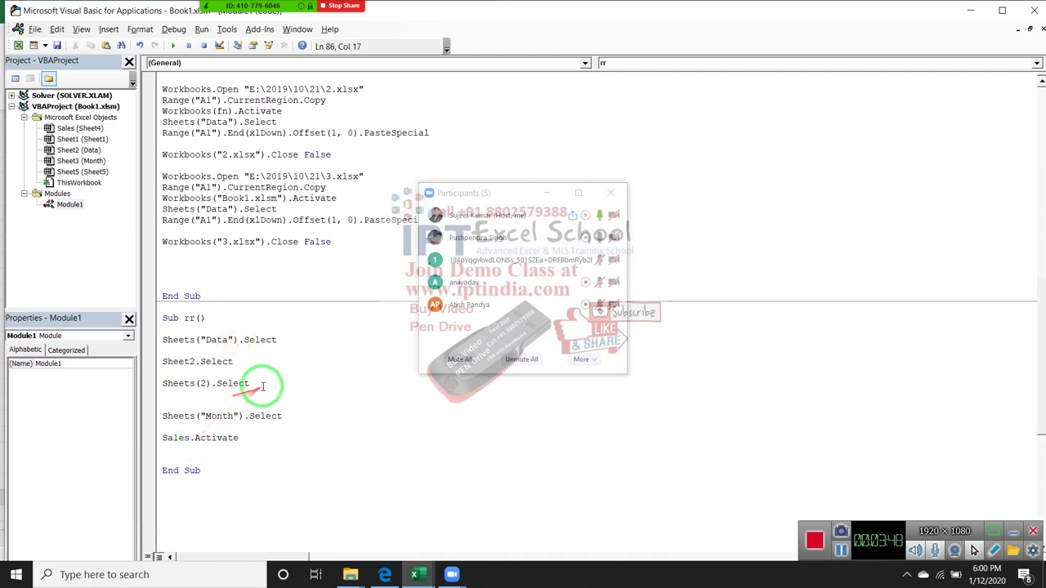
left_click_drag(253, 385, 164, 382)
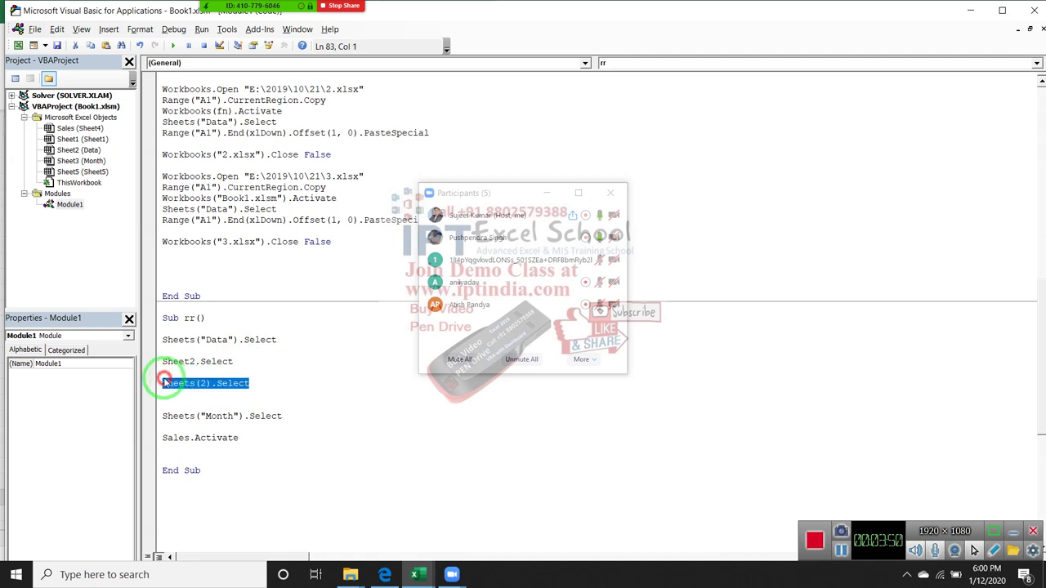
left_click(610, 194)
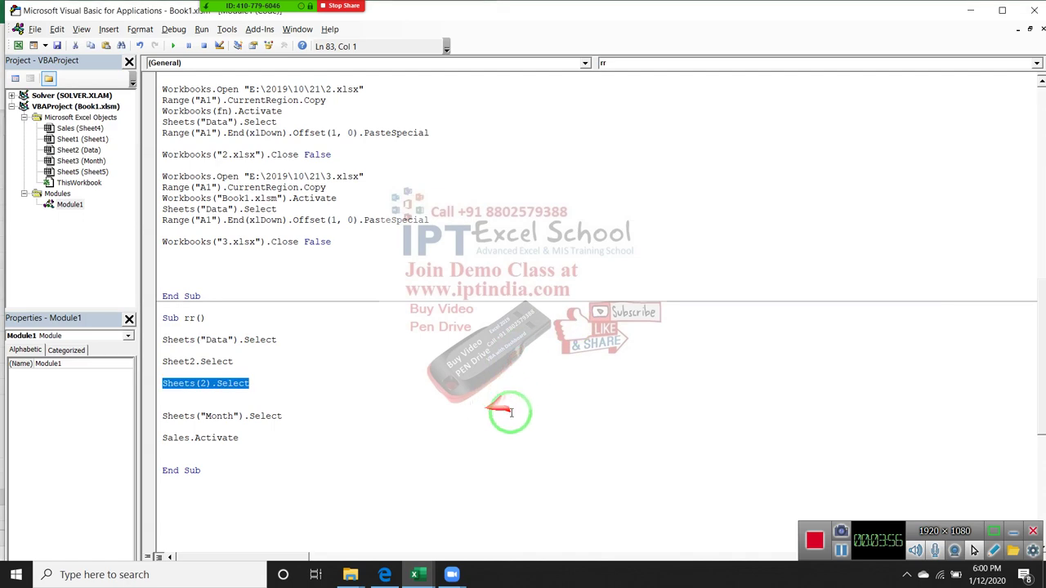
key("alt+Tab")
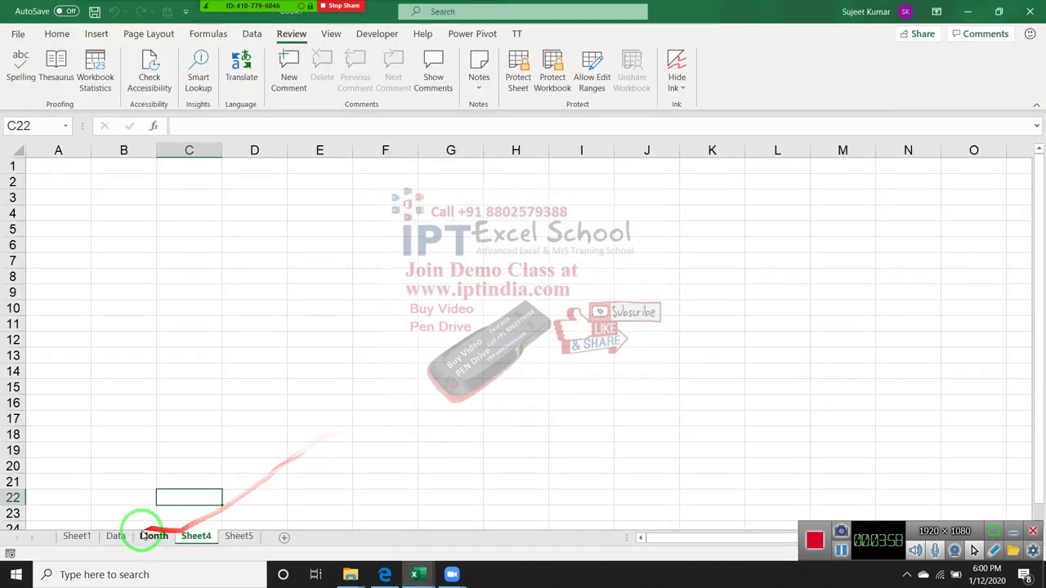
- Move Sheet5 right after Sheet1, then set a breakpoint on the Sheets(2).Select line
left_click(123, 539)
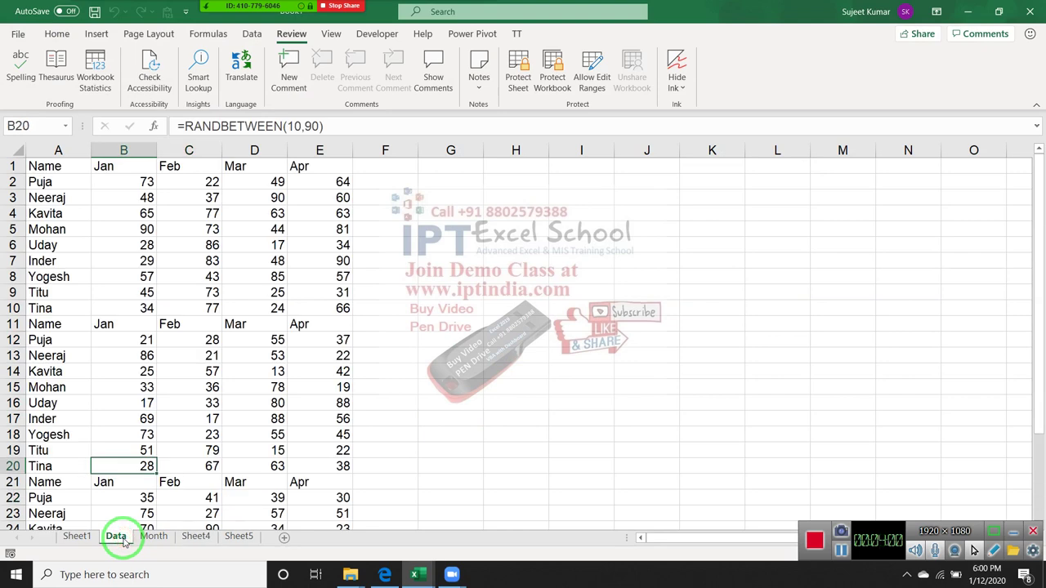
left_click_drag(240, 537, 123, 535)
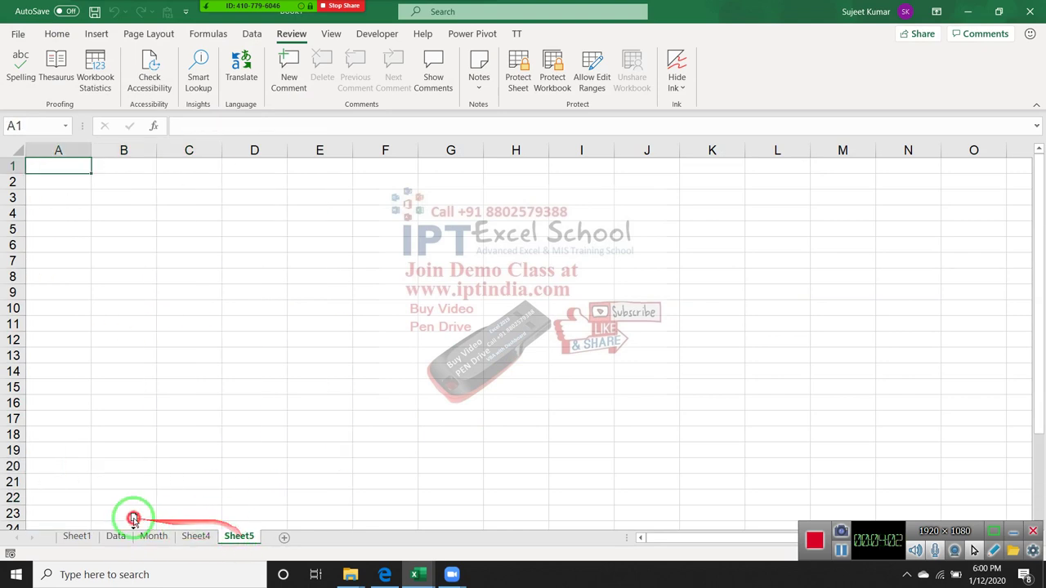
mouse_move(415, 572)
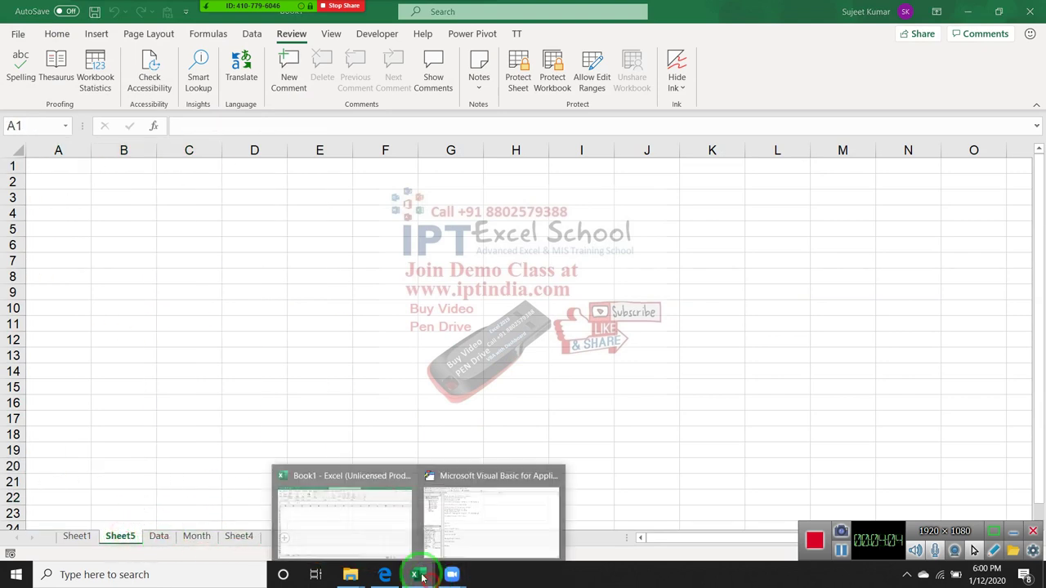
left_click(445, 532)
left_click(280, 397)
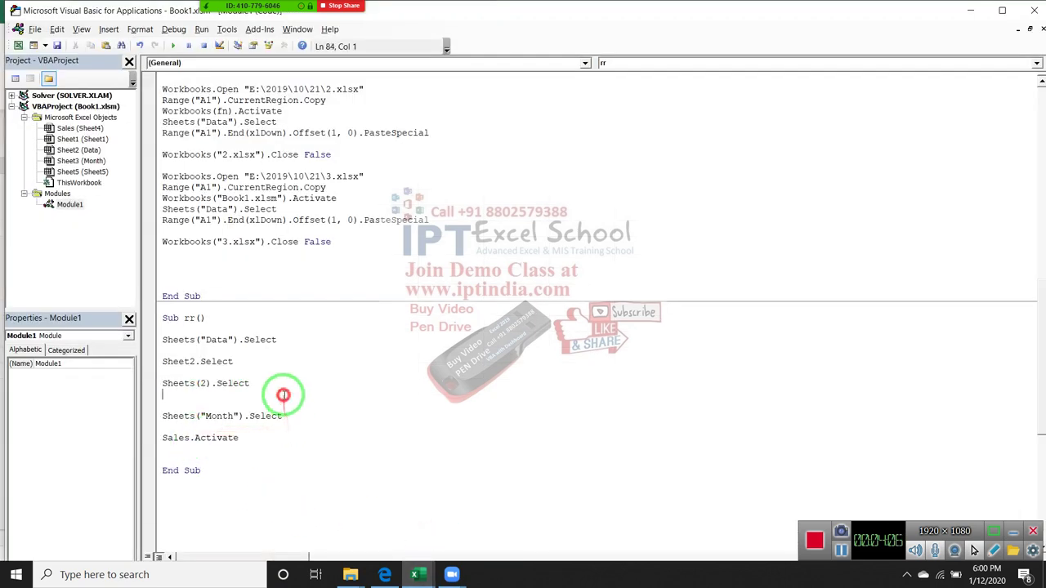
left_click_drag(252, 383, 164, 383)
left_click(148, 383)
left_click(261, 437)
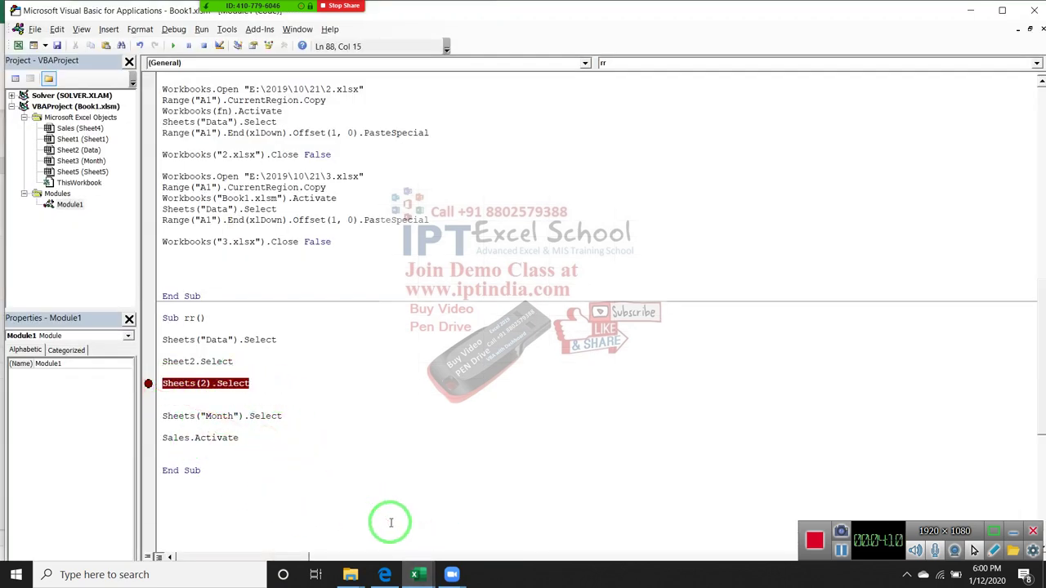
- Step through the Sheet1, Sheet5, Data, Month and Sheet4 tabs, grouping Sheet1 with Sheet4
key("alt+F11")
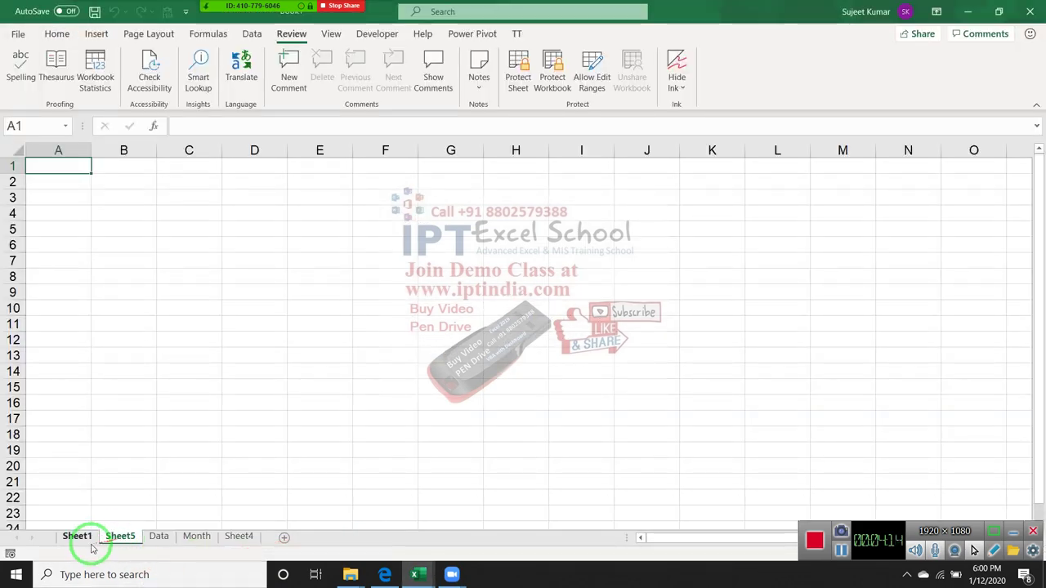
left_click(82, 537)
left_click(121, 537)
left_click(159, 536)
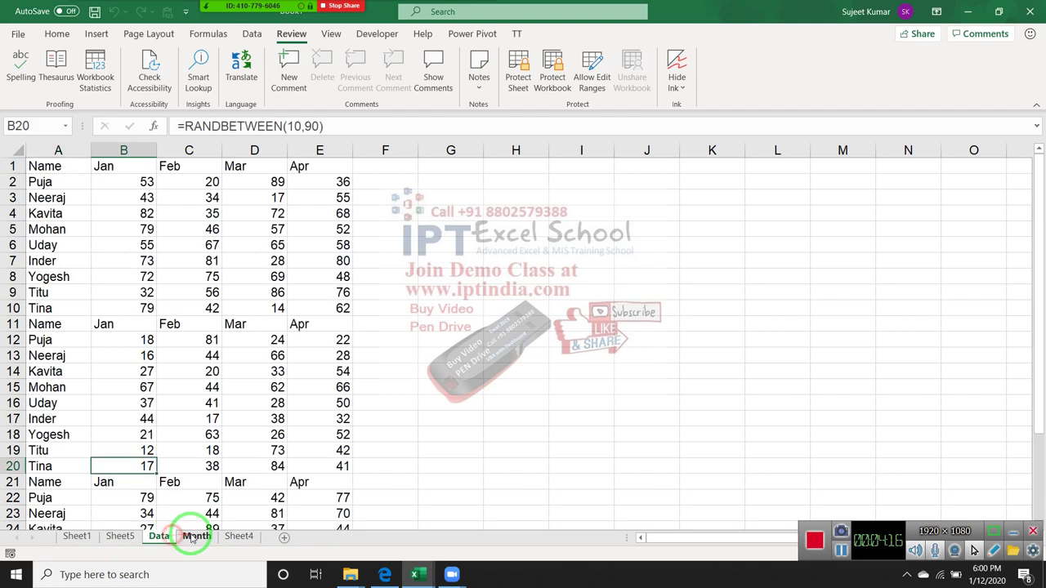
left_click(197, 536)
left_click(229, 537)
left_click(196, 537, "ctrl")
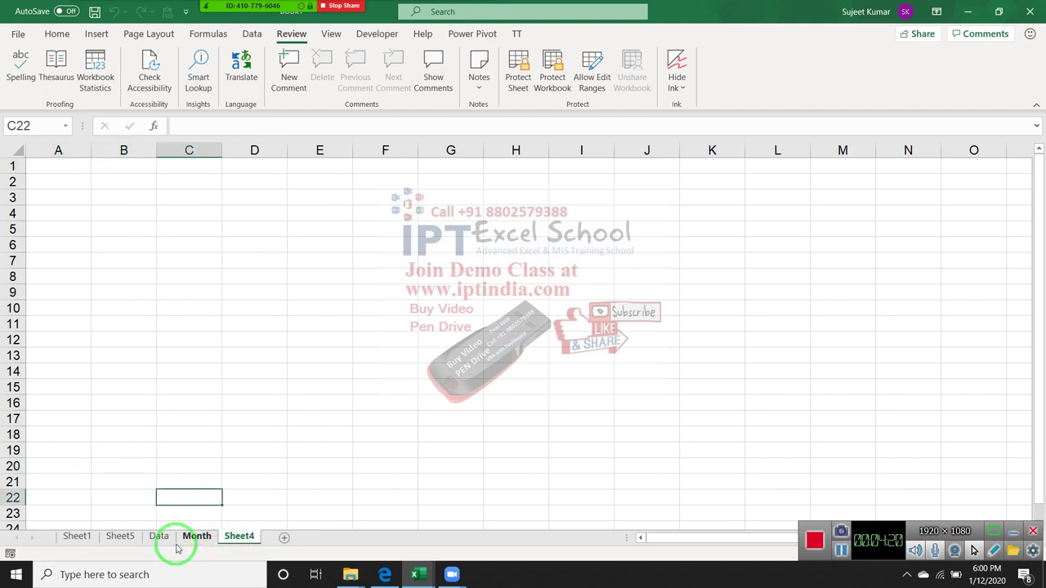
left_click(177, 546, "ctrl")
left_click(74, 543, "ctrl")
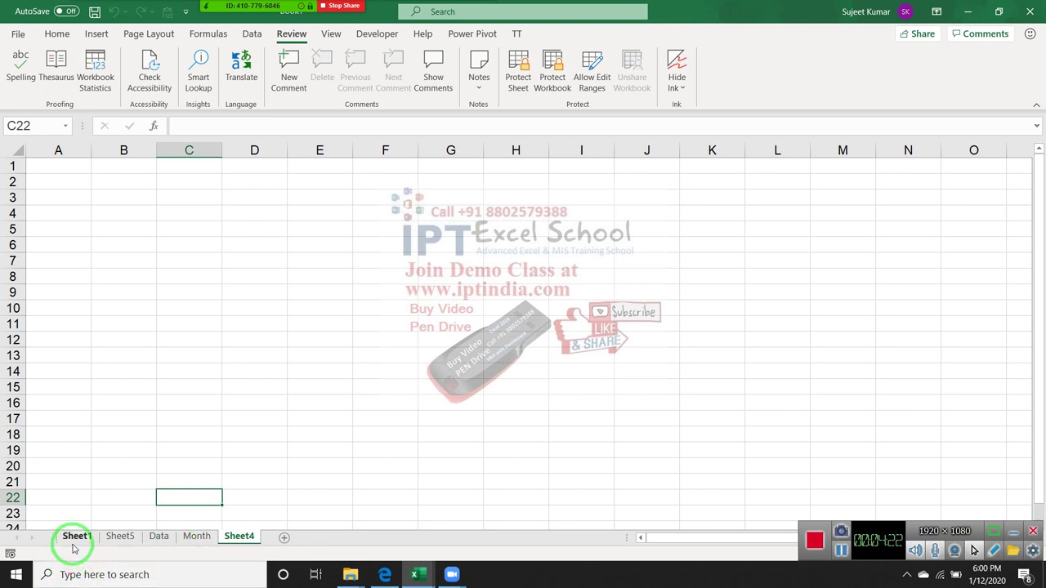
key("alt+F11")
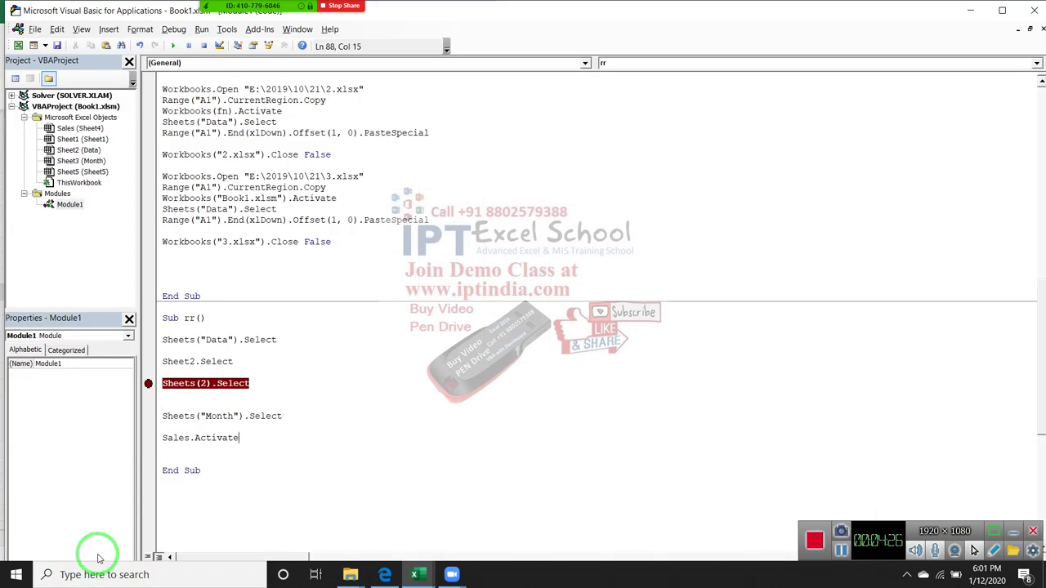
- Remove the Sheets(2).Select breakpoint and type an ActiveSheet line under Sales.Activate
left_click(102, 513)
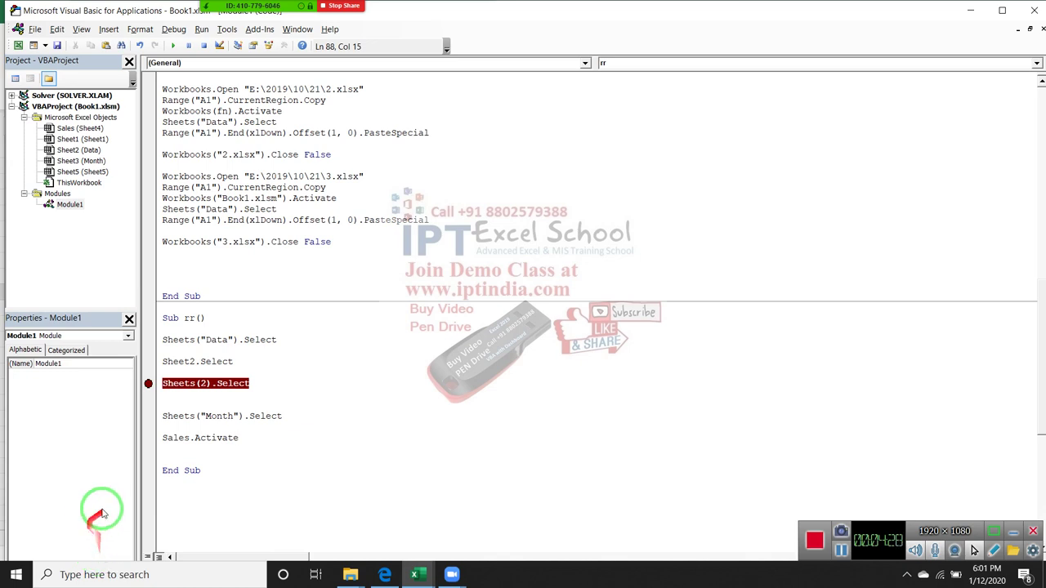
left_click(148, 384)
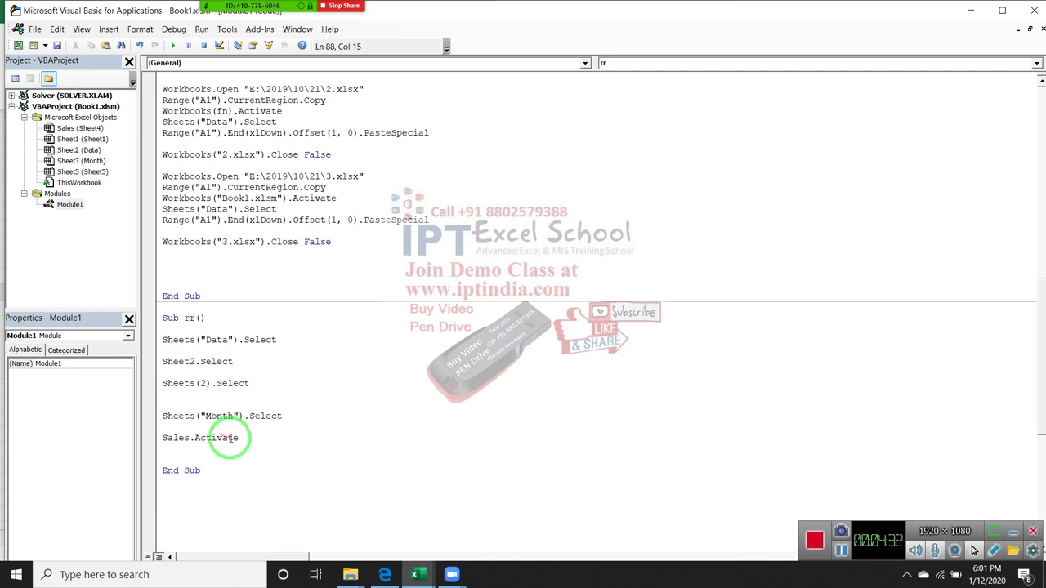
key("Return")
key("Return")
type("act")
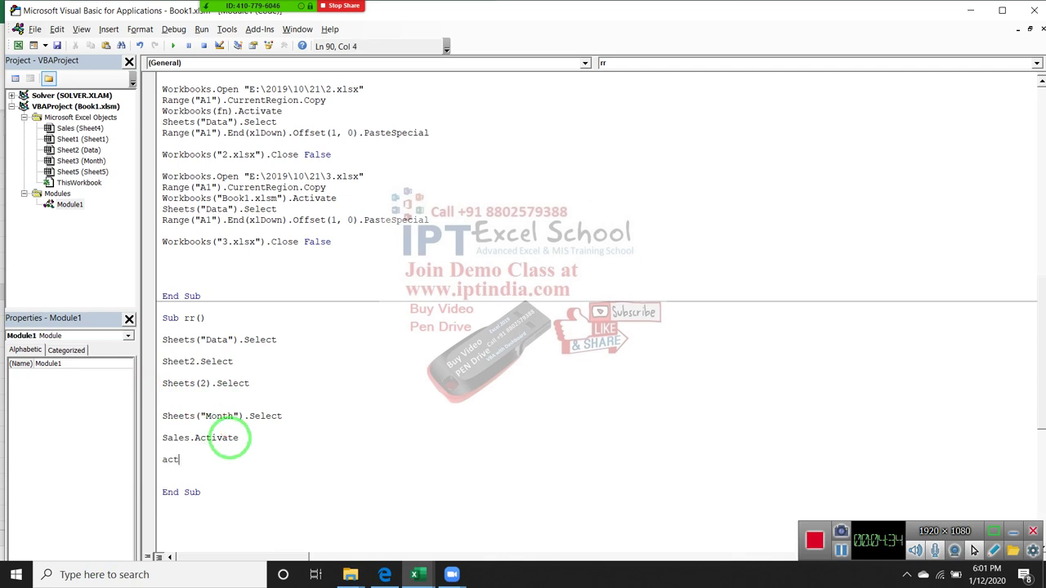
type("ivesheet")
key("Up")
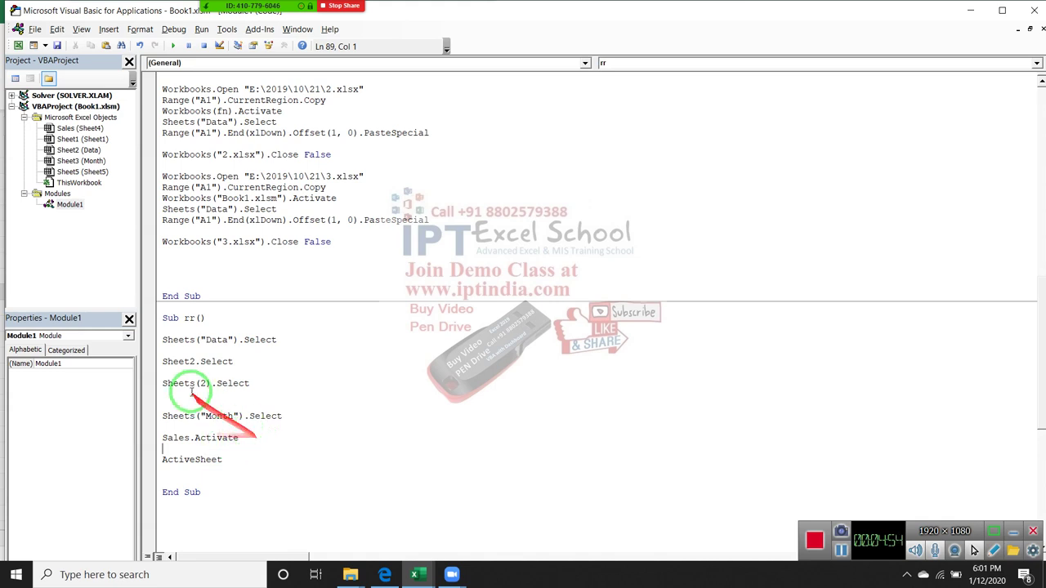
- Toggle a breakpoint in the margin beside the Sheet2.Select line of macro rr
double_click(166, 342)
left_click(167, 342)
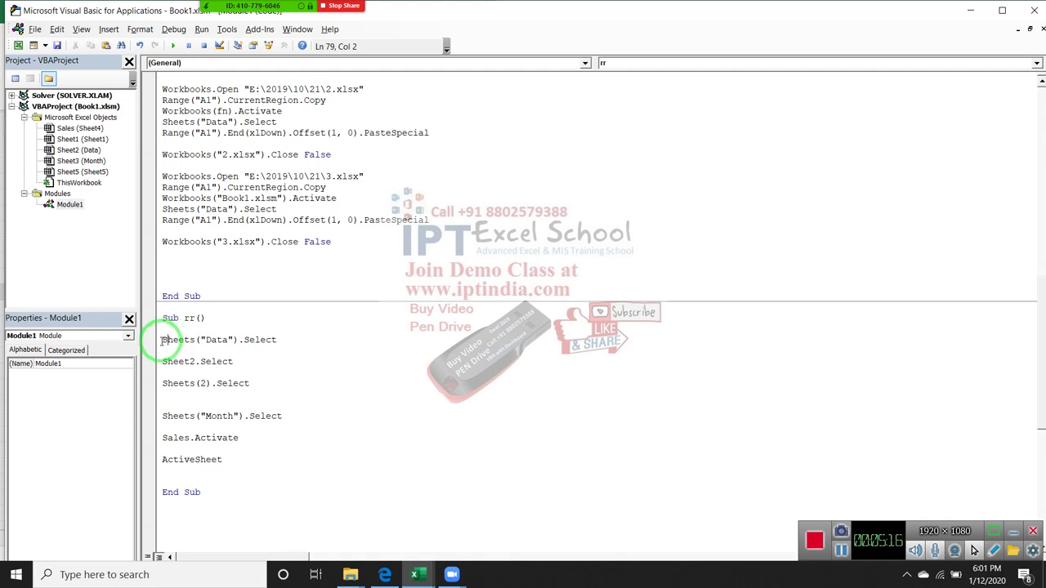
left_click(157, 340)
left_click(163, 342)
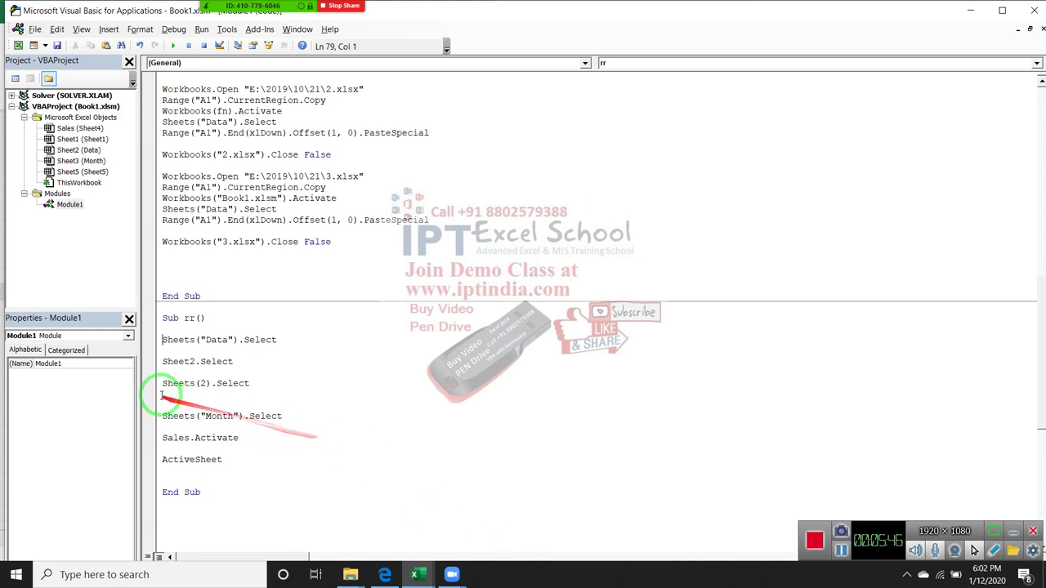
left_click(154, 367)
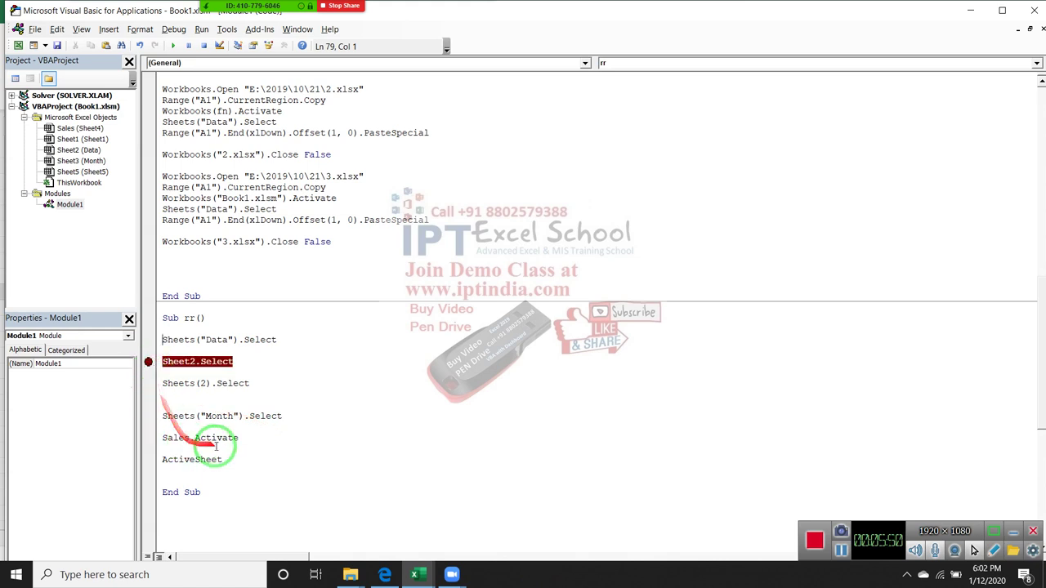
left_click_drag(162, 391, 156, 395)
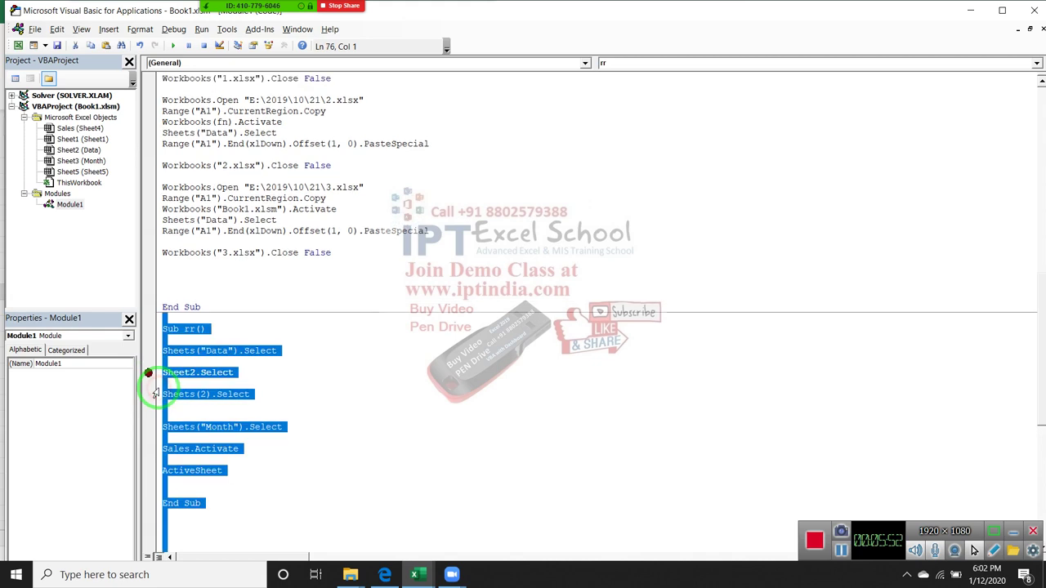
scroll(553, 439, "up", 1)
scroll(554, 439, "up", 2)
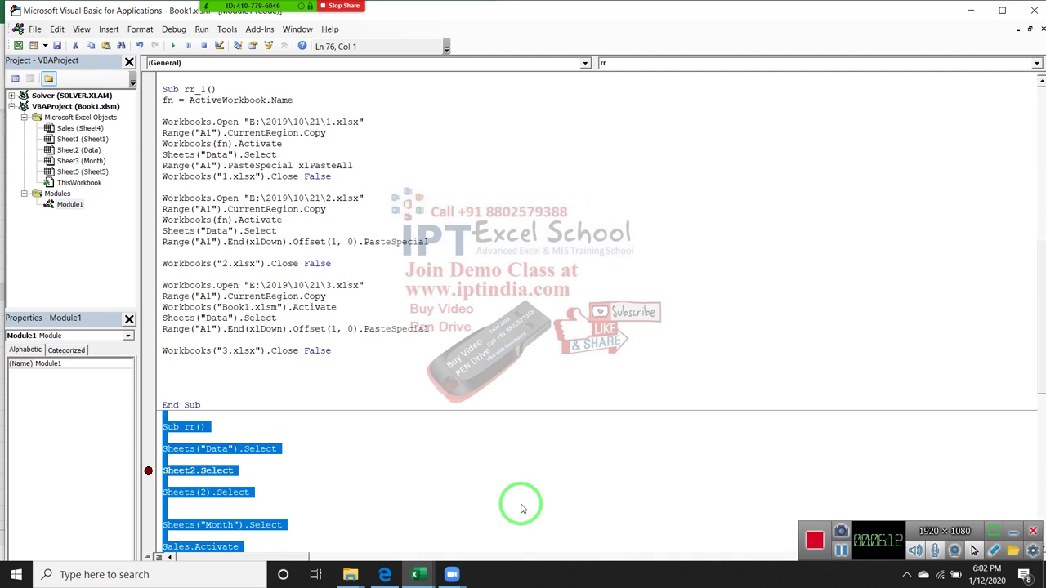
left_click_drag(433, 291, 214, 463)
scroll(214, 463, "down", 2)
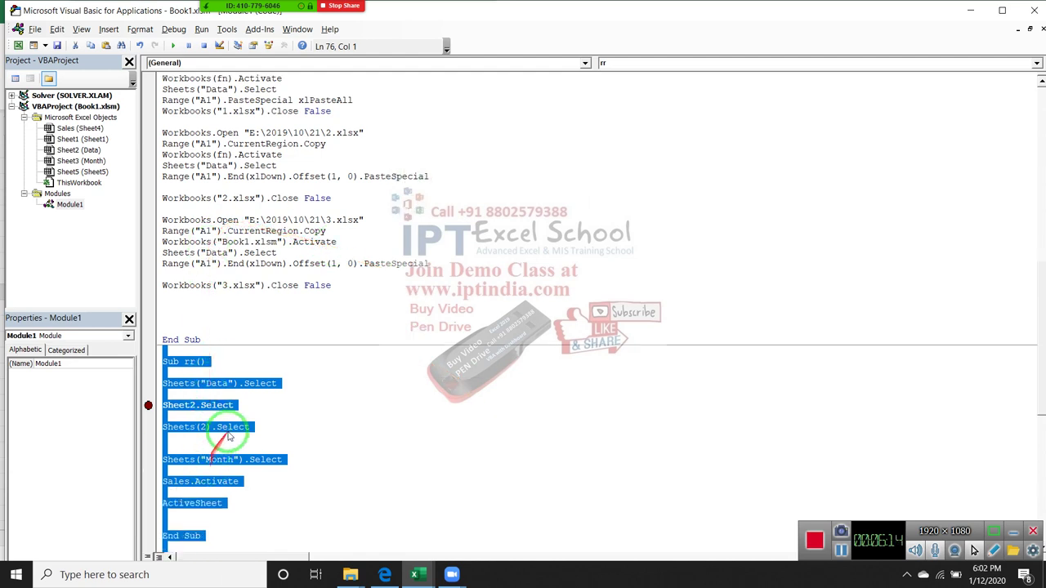
left_click(245, 426)
left_click_drag(255, 427, 147, 415)
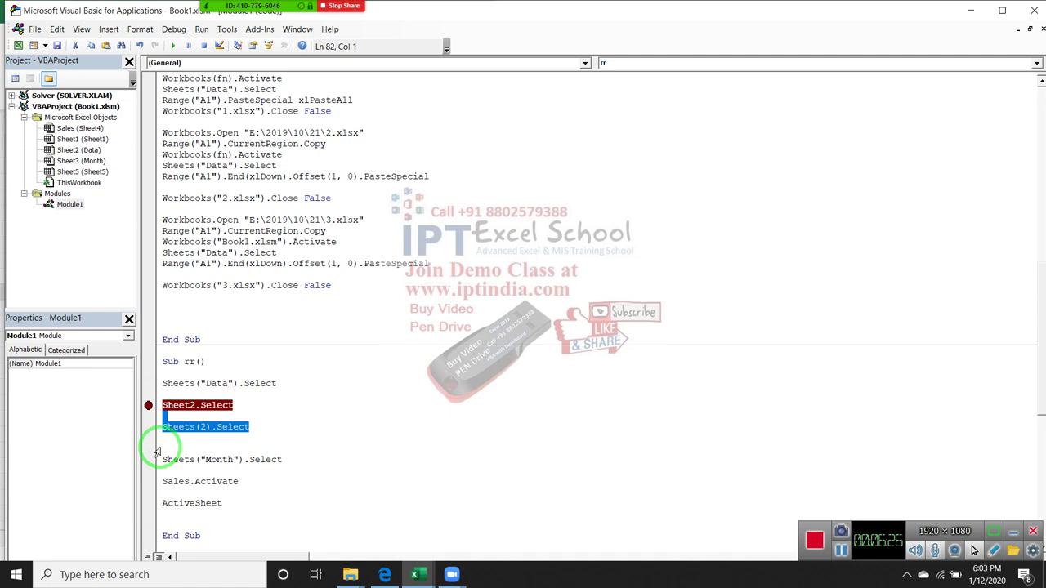
- Add blank lines and start a Sheets.Add line below ActiveSheet
left_click(202, 524)
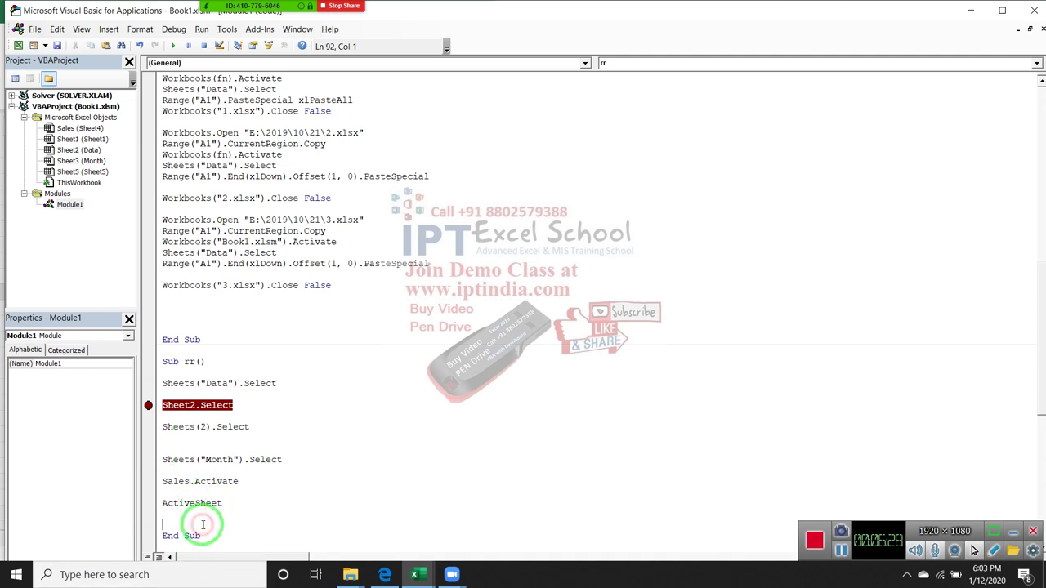
key("Return")
key("Return")
key("Return")
key("Return")
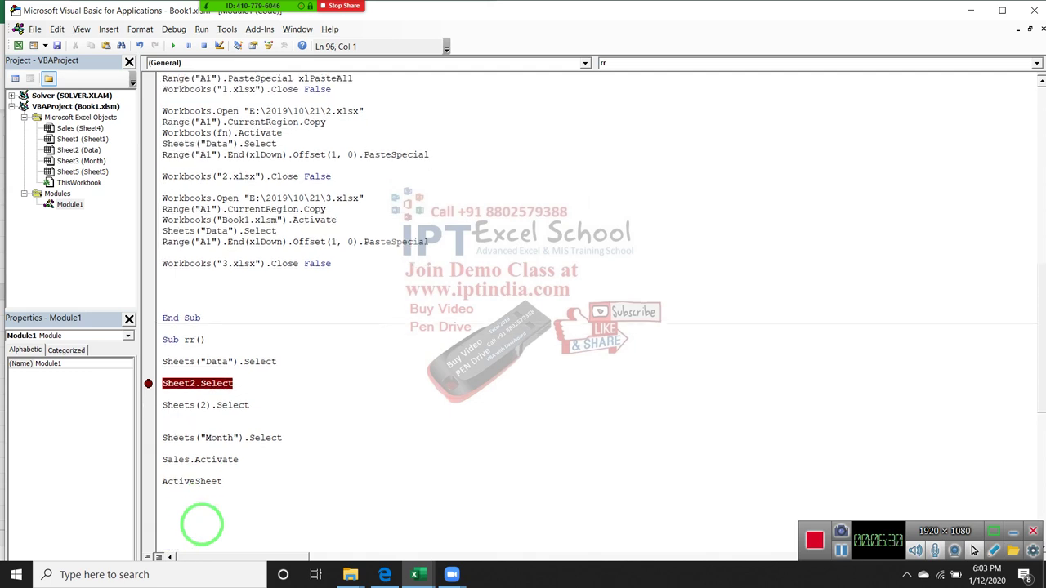
scroll(210, 482, "down", 3)
scroll(217, 433, "down", 3)
scroll(217, 417, "down", 3)
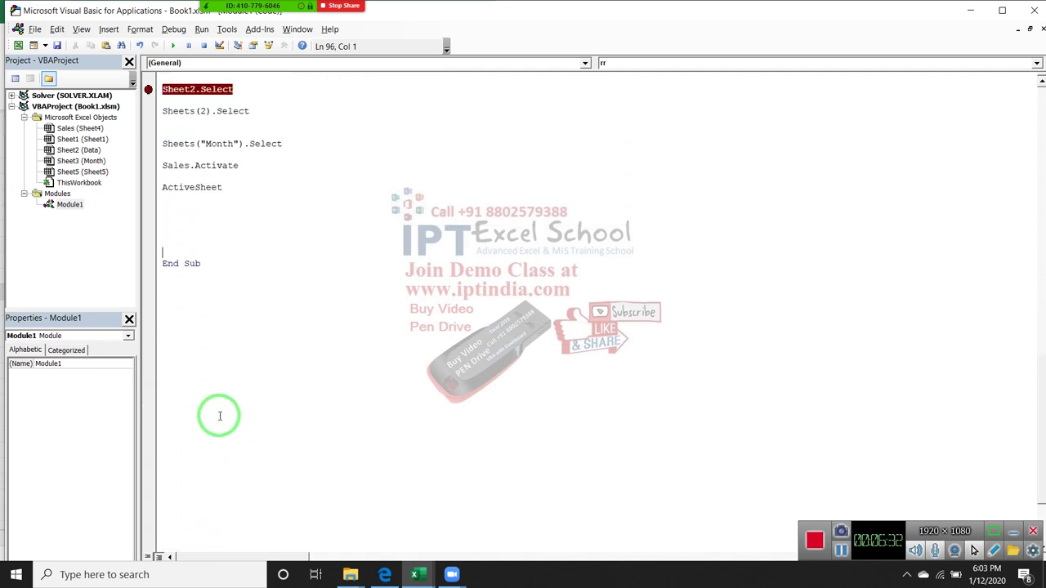
scroll(216, 392, "up", 2)
left_click(170, 273)
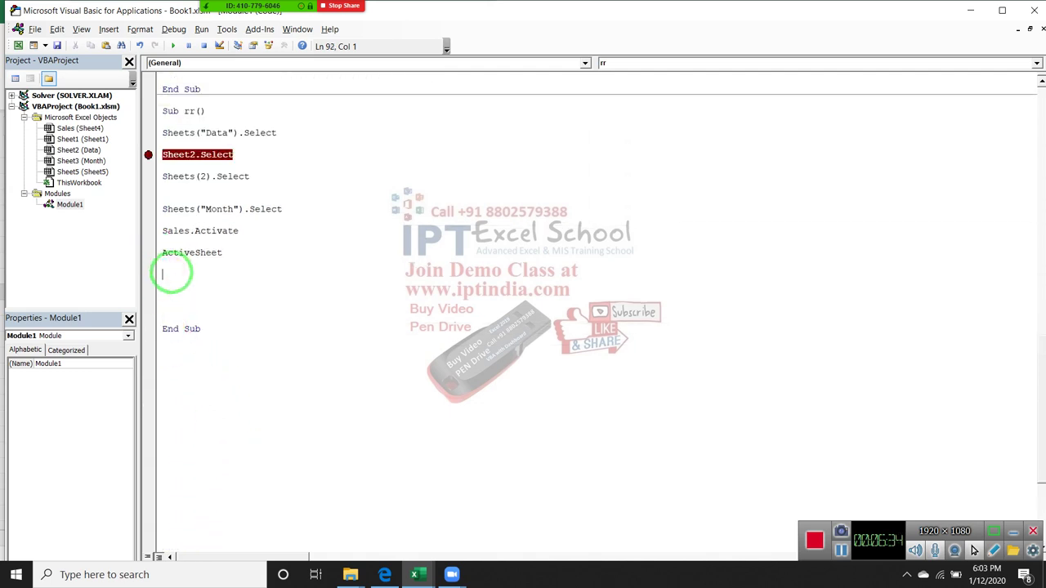
key("Return")
type("sheet")
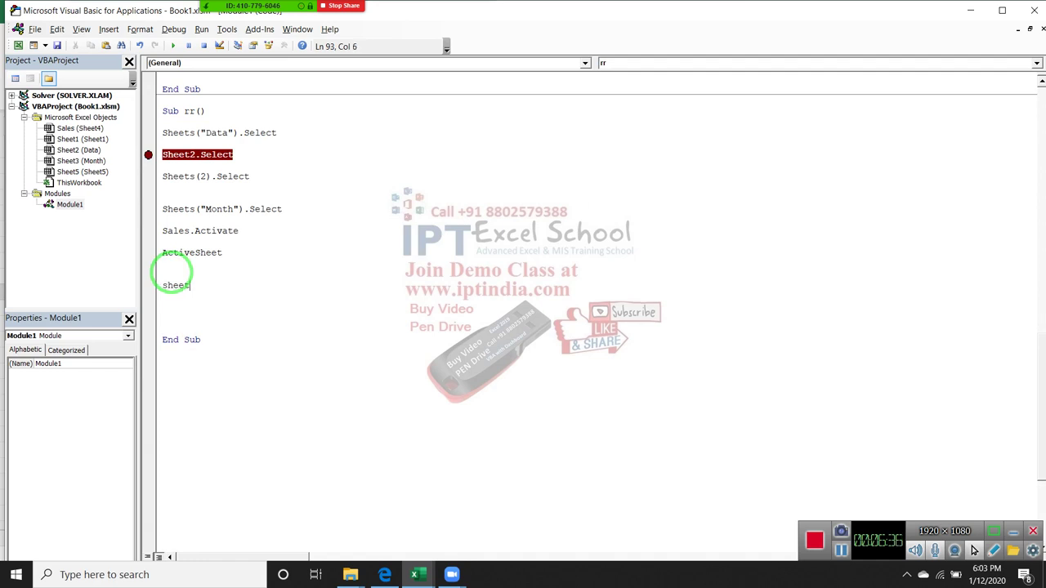
type("s.ad")
key("Return")
- Complete the line as Sheets.Add , Sheets("Sheet4") and check that Sheet4 is the last tab
key("alt+F11")
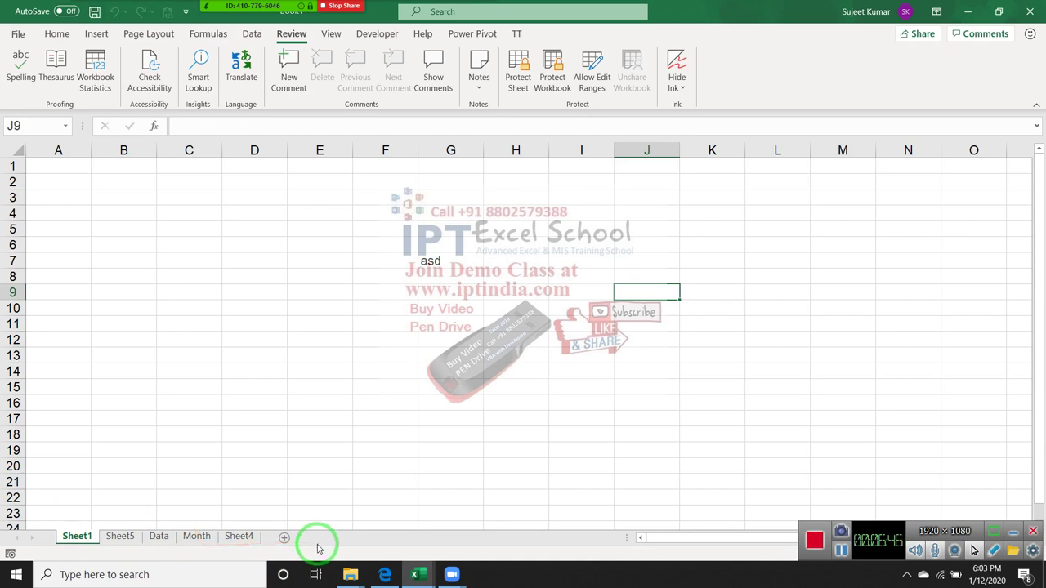
key("alt+F11")
left_click(233, 286)
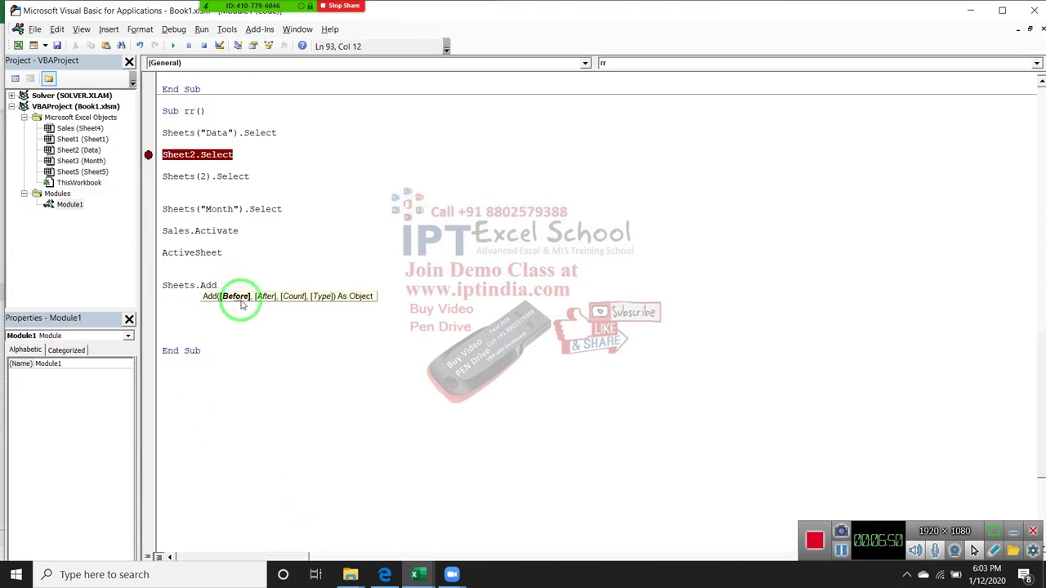
type(",")
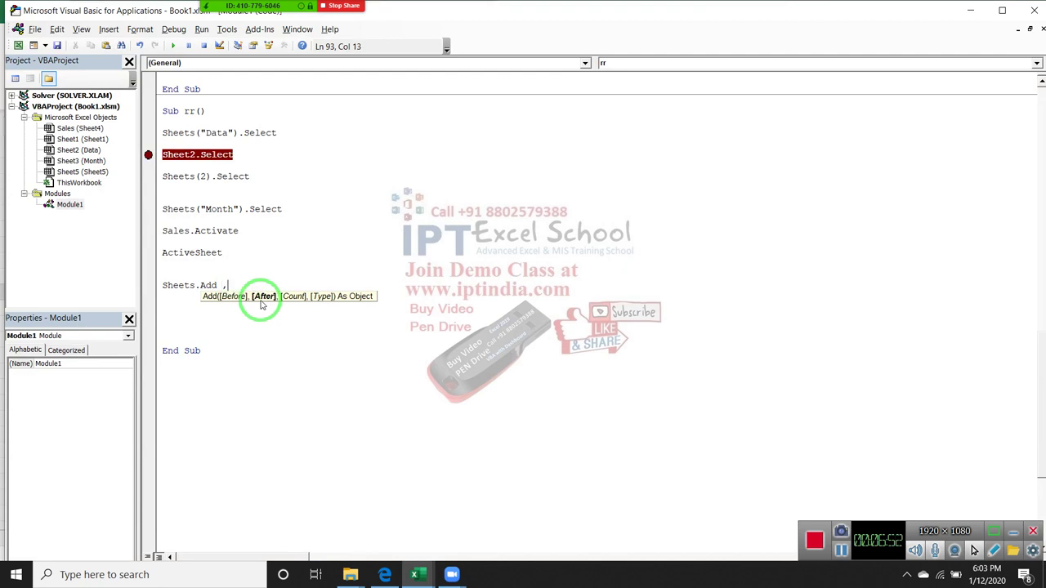
type("sh")
type("eets")
type("(\"Sheet")
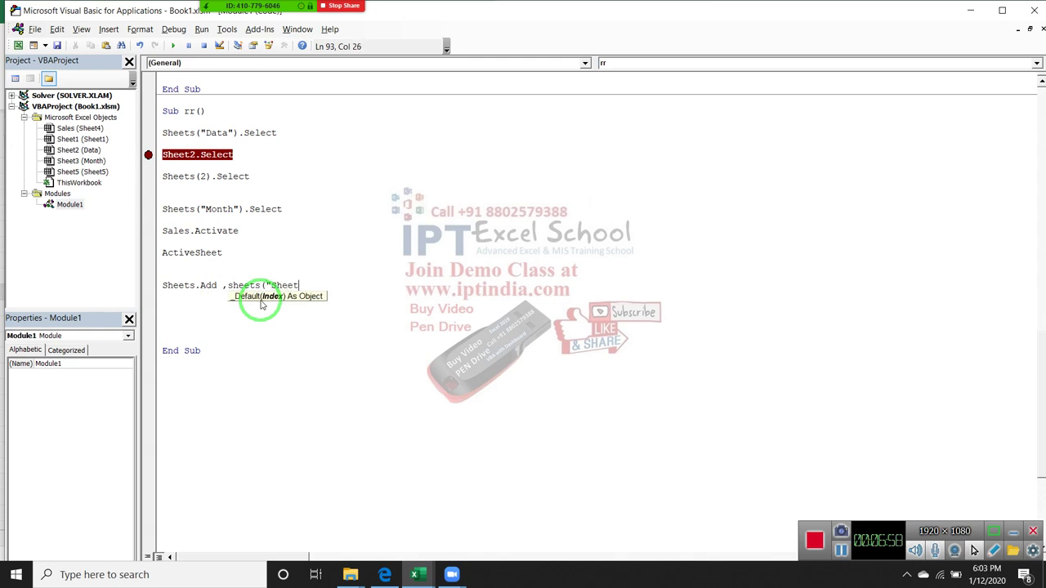
type("4\"")
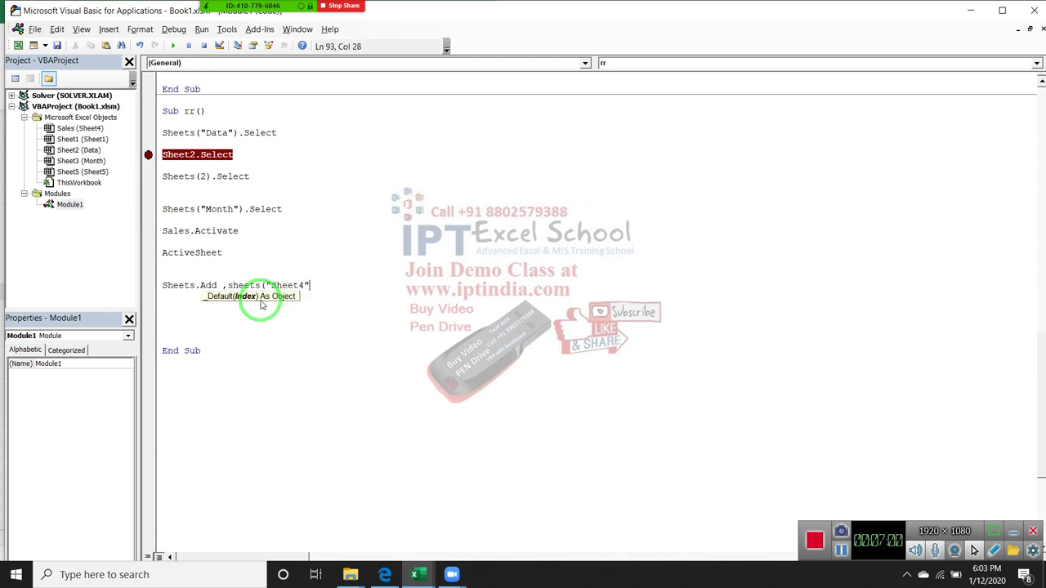
type(")")
left_click(264, 313)
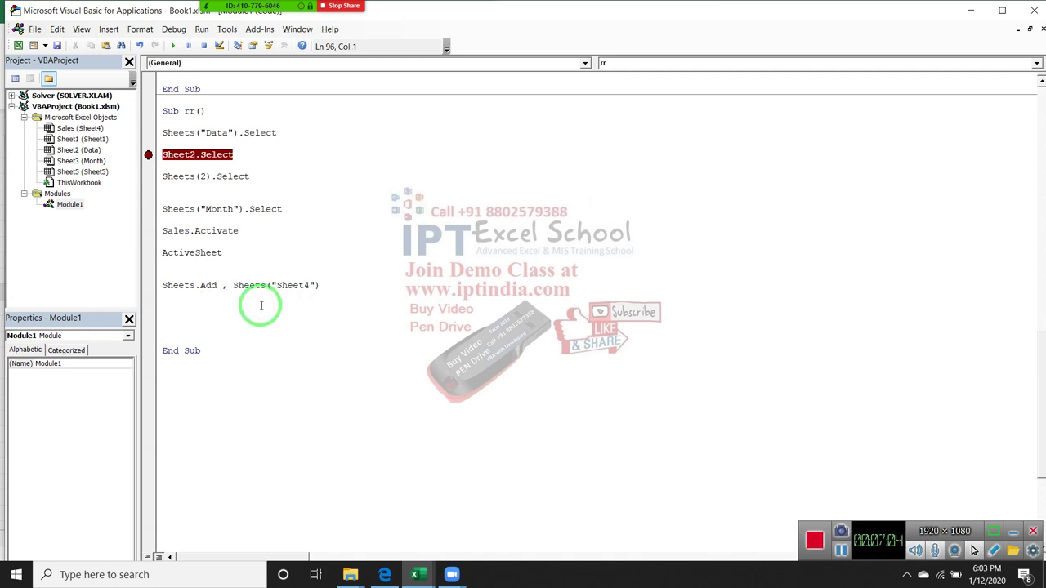
key("alt+F11")
left_click(240, 537)
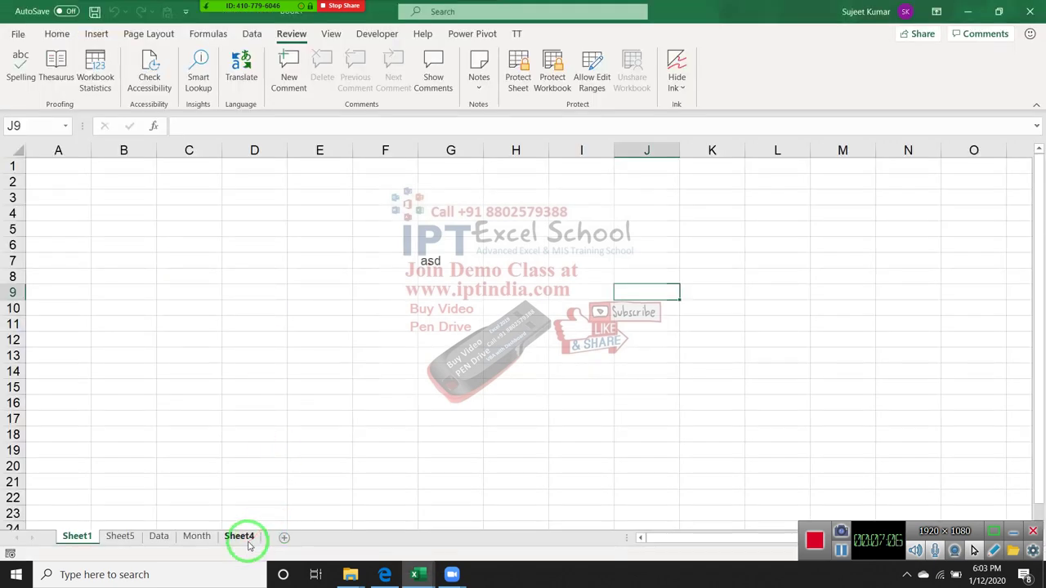
- Delete the "Sheet4" name and its quotes from the Sheets.Add argument
mouse_move(249, 546)
left_mouse_down()
mouse_move(141, 547)
mouse_move(149, 542)
left_mouse_up()
key("alt+F11")
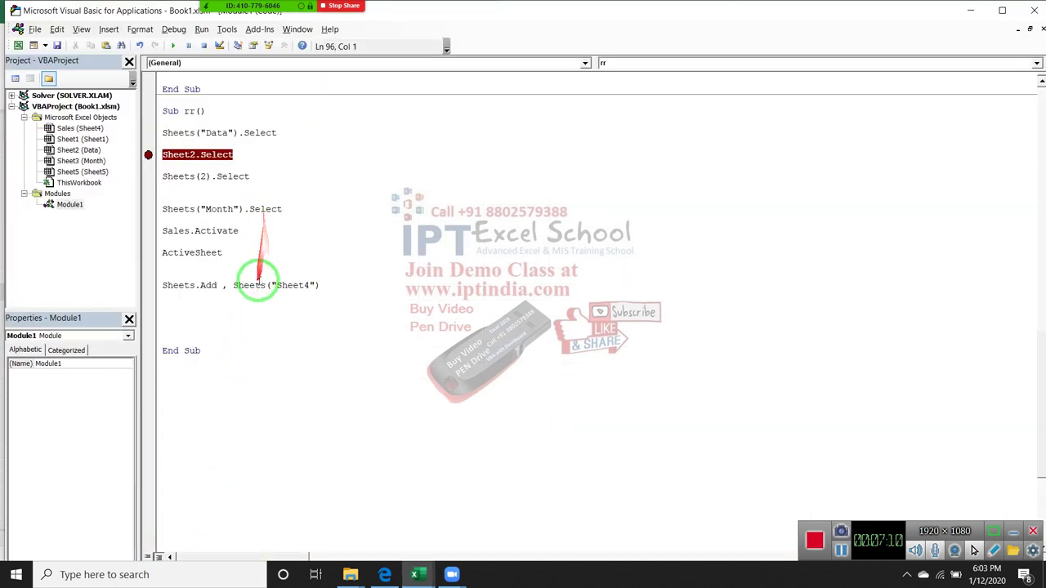
double_click(286, 286)
key("Delete")
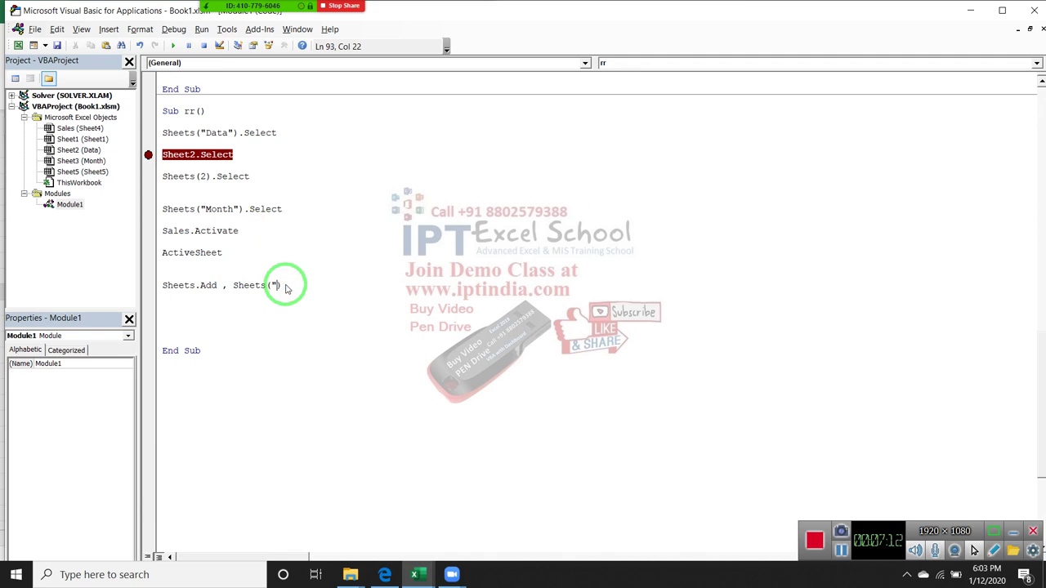
key("BackSpace")
type("5")
left_click(294, 306)
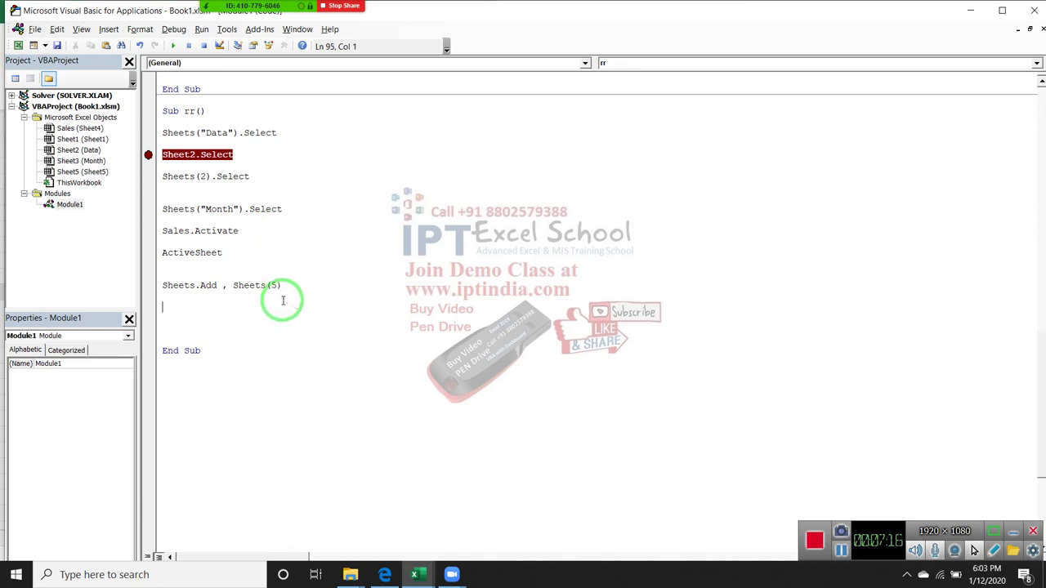
- Enter Sheets.Count as the index, giving Sheets.Add , Sheets(Sheets.Count)
double_click(273, 285)
type("sheet")
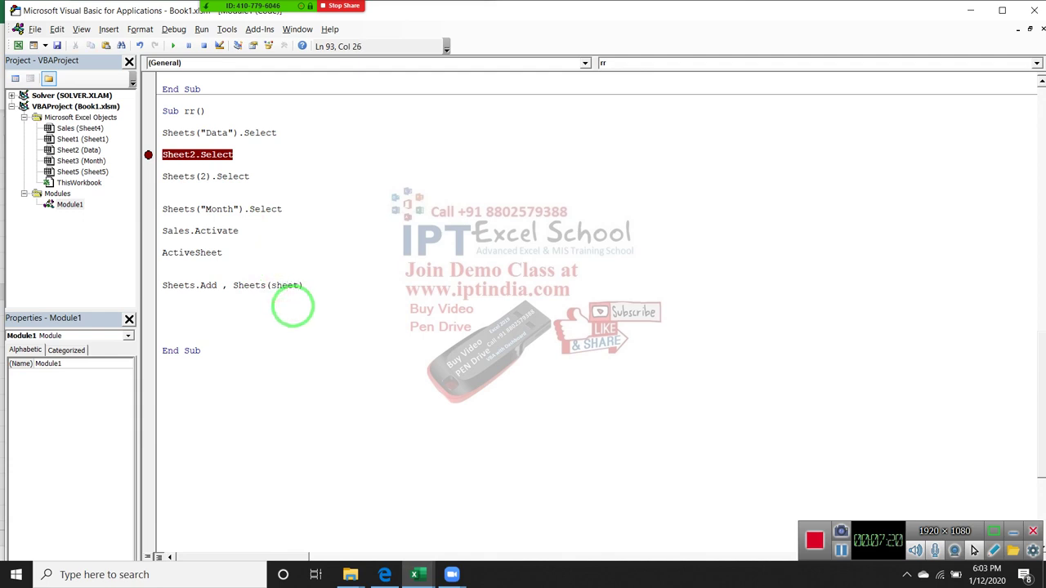
type("s.co")
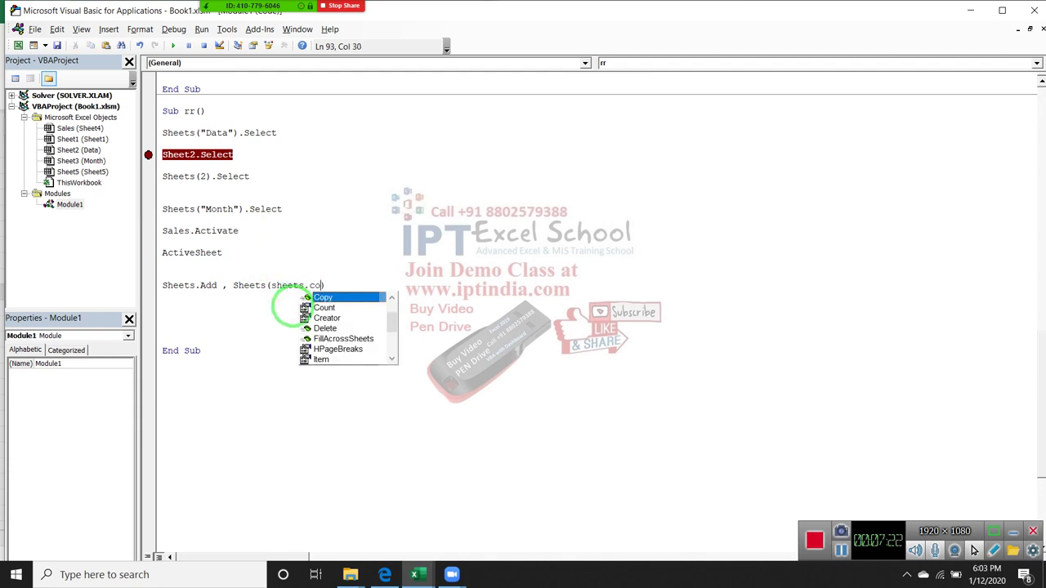
type("u")
type(")")
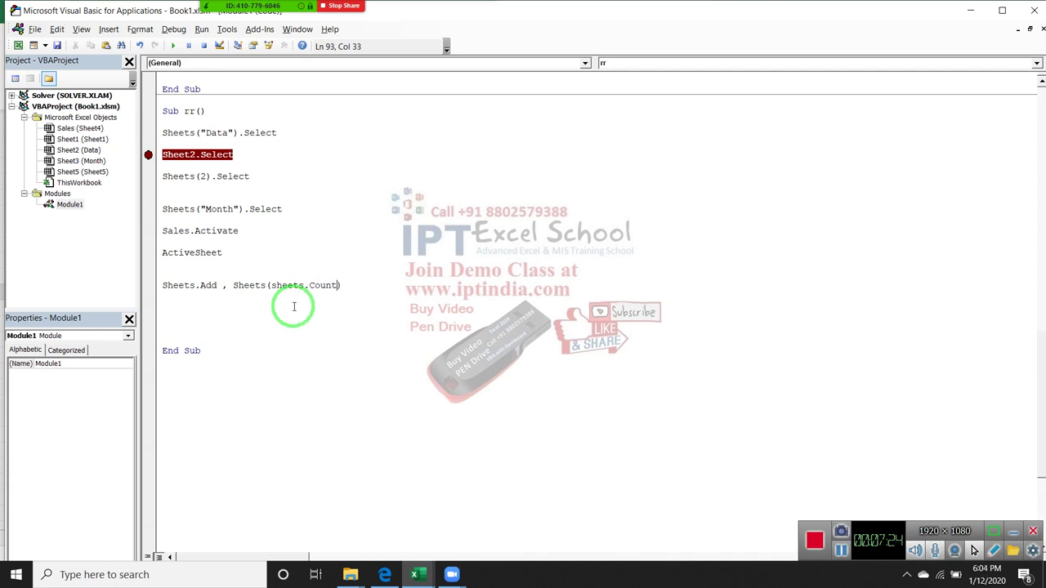
left_click(292, 307)
double_click(322, 286)
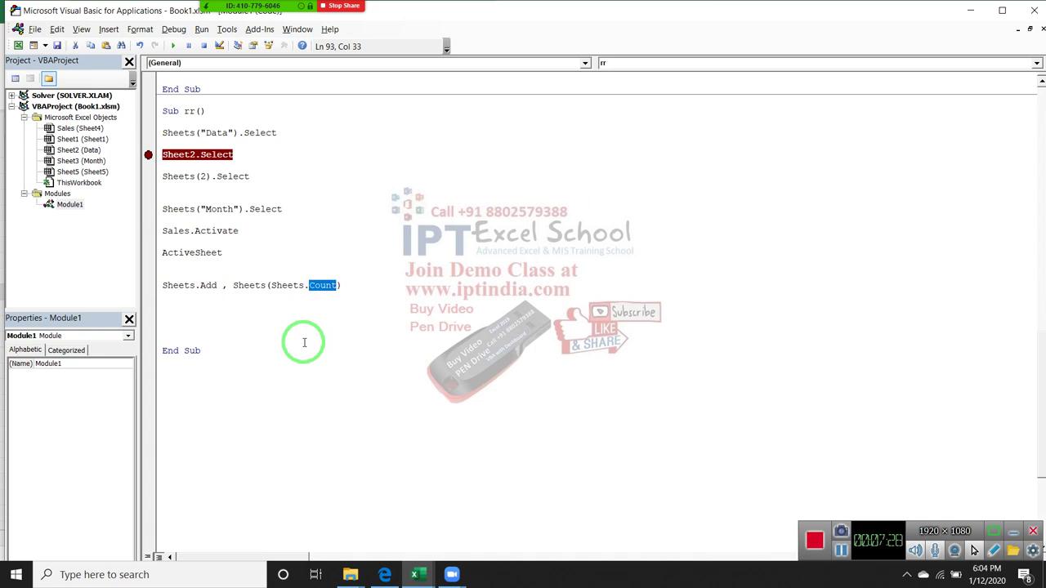
left_click(291, 334)
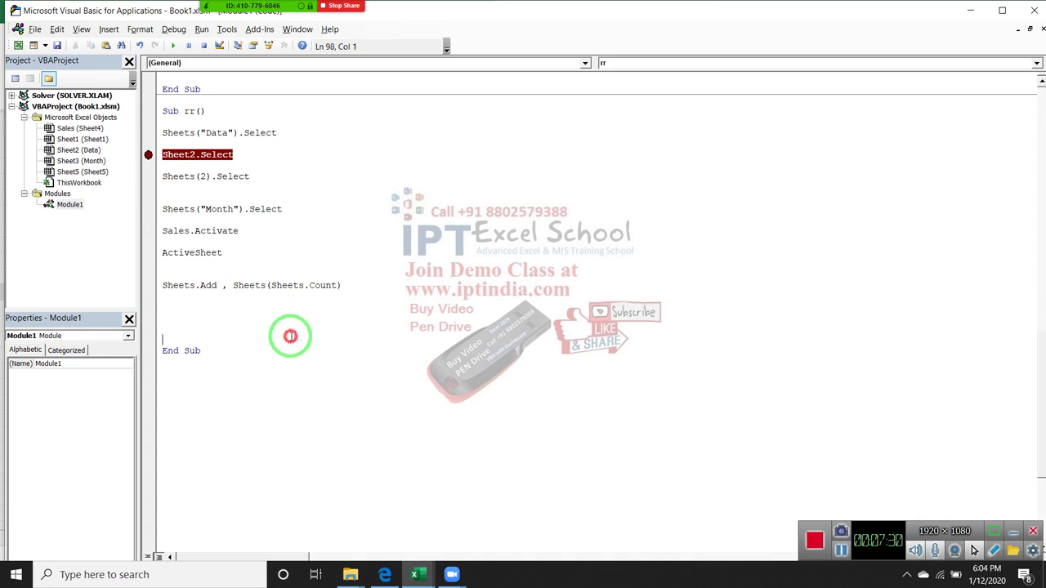
left_click(158, 291)
left_click(157, 289)
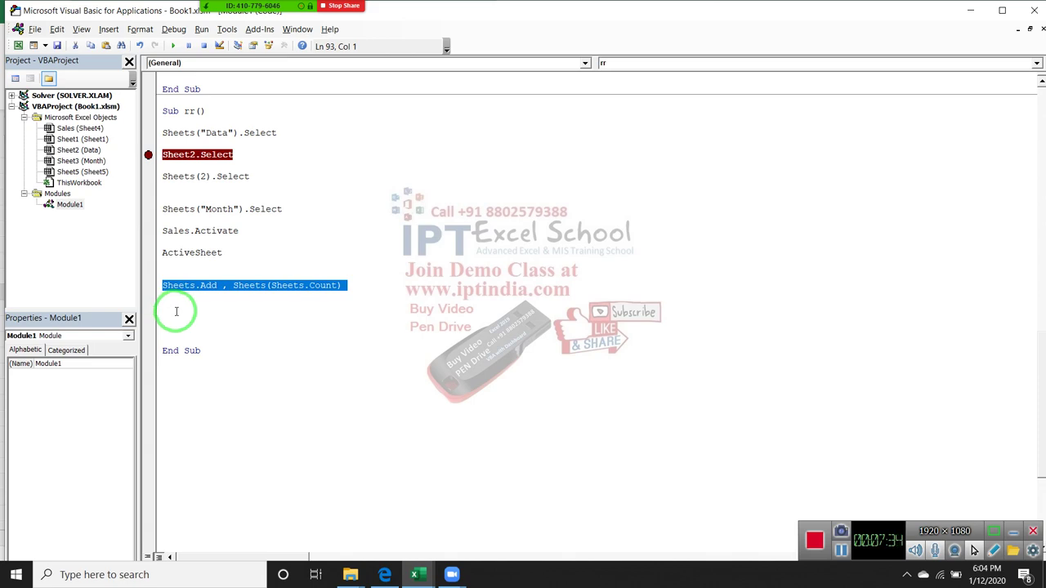
- Add a blank sheet in the workbook and look at the Sheet4 and Month tabs
key("alt+F11")
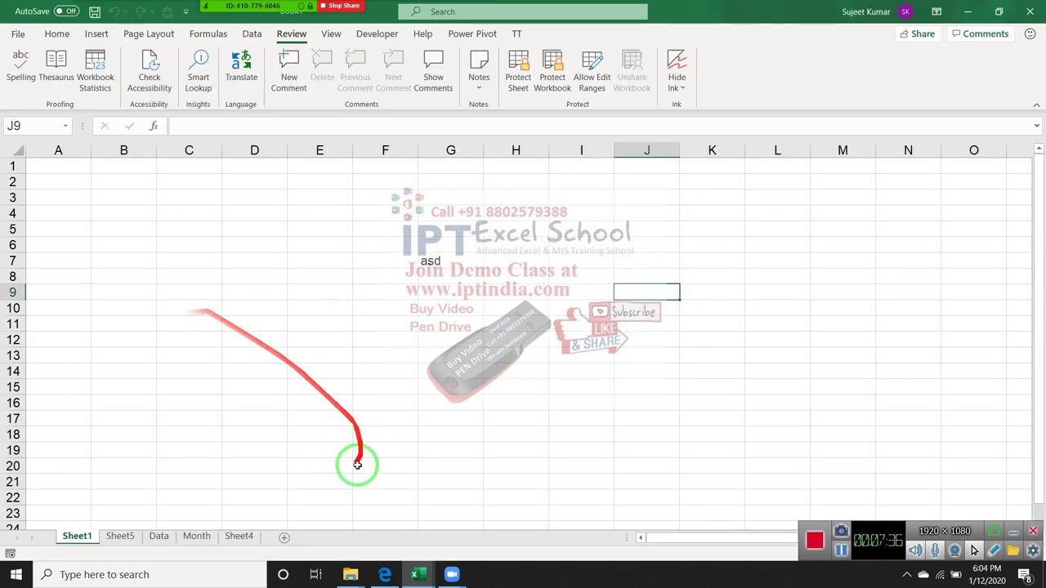
left_click(285, 538)
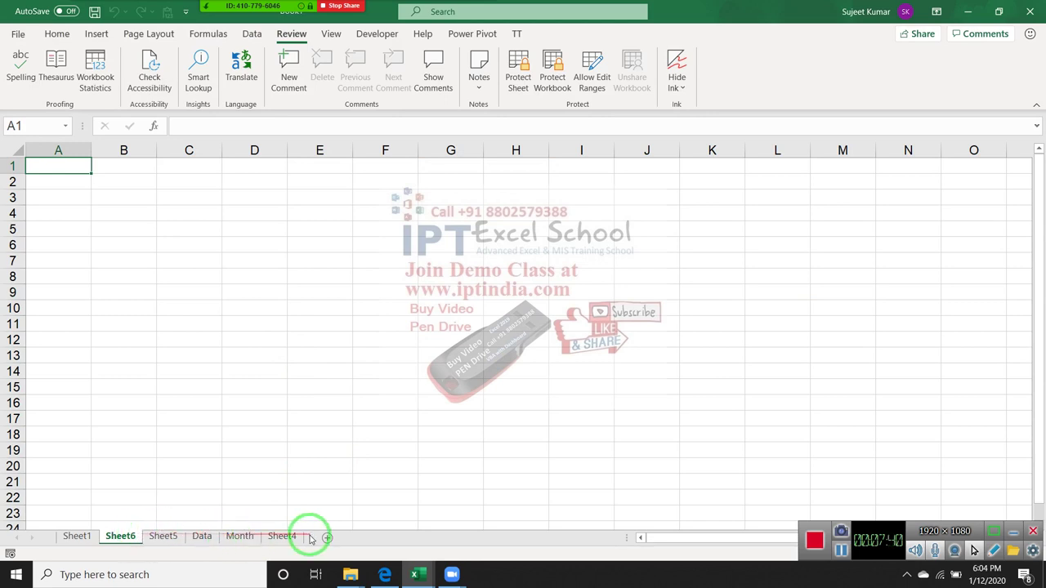
left_click(287, 537)
left_click(242, 537)
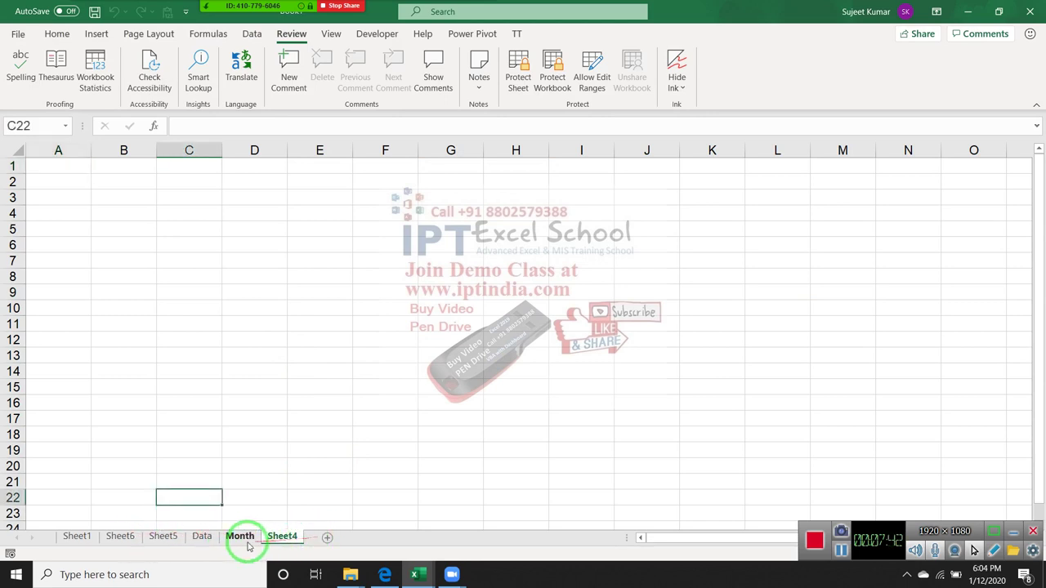
key("alt+F11")
- Type ActiveSheet.Name = "DT" below the Sheets.Add line, followed by blank lines
left_click(210, 302)
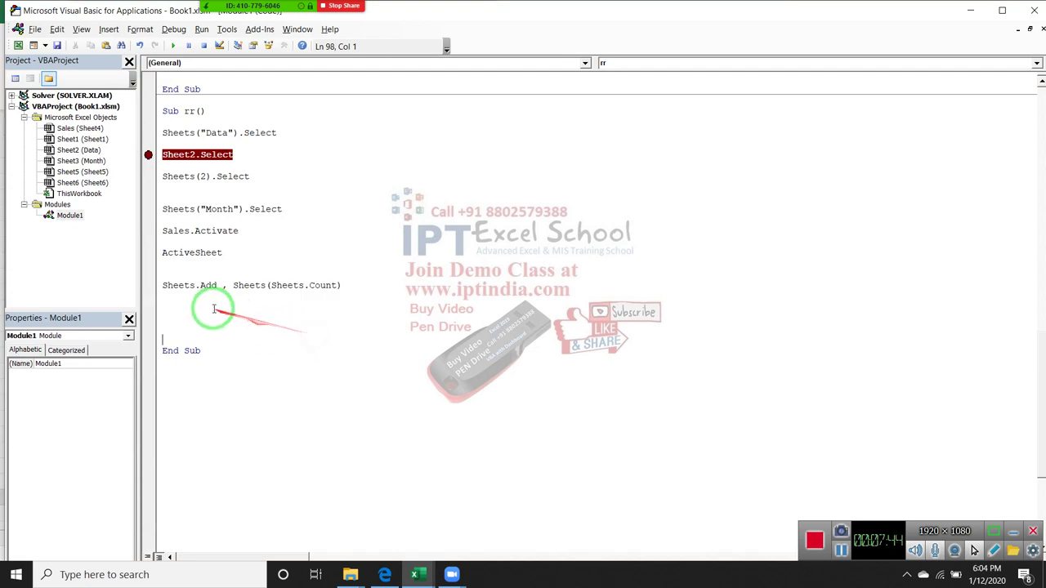
left_click(182, 294)
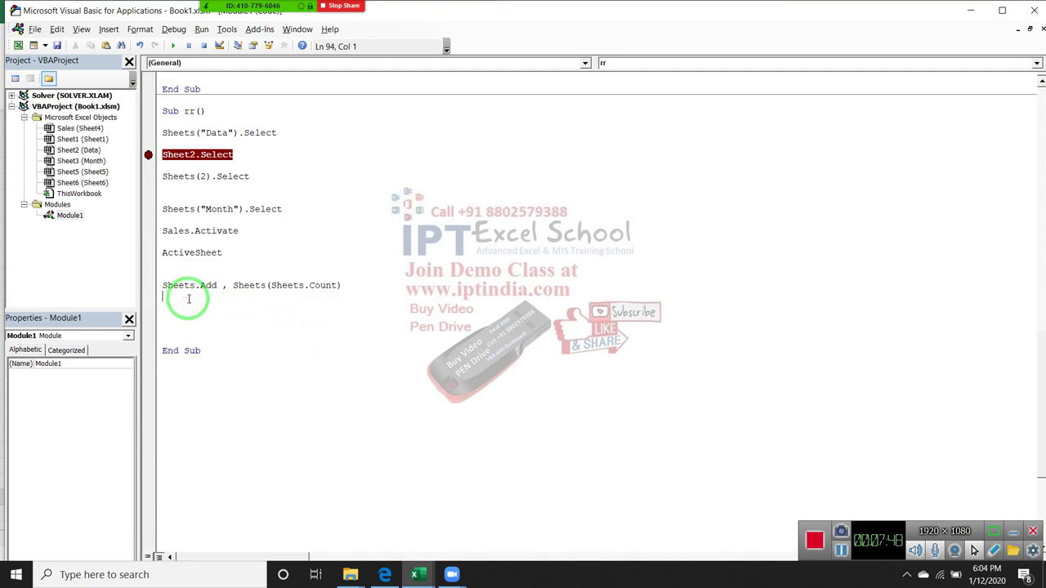
type("a")
type("t")
type("i")
type("esheet")
type("nam")
key("BackSpace")
key("BackSpace")
key("BackSpace")
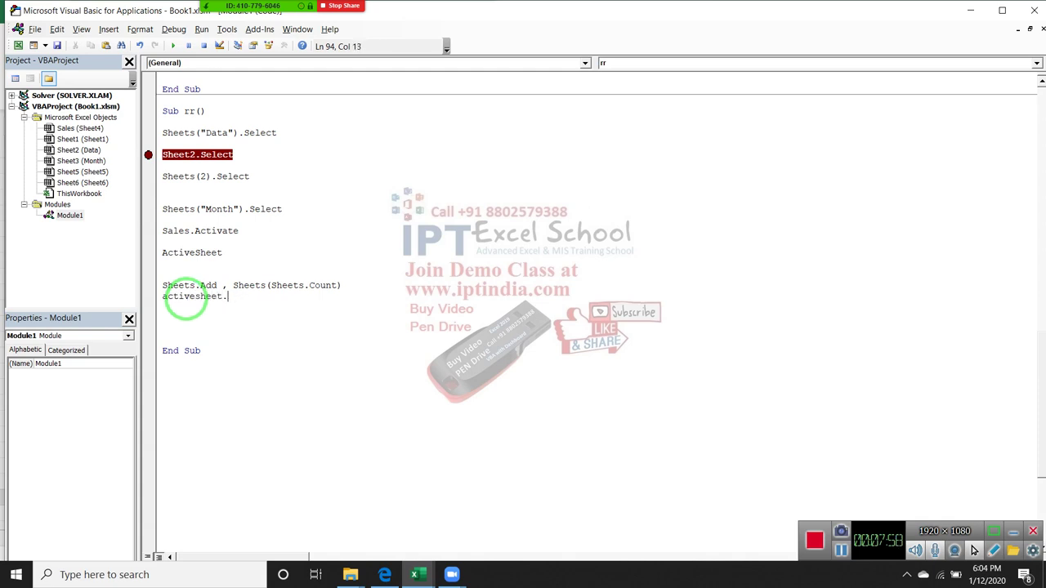
type("b")
key("BackSpace")
type("name=\"")
type("Da")
key("BackSpace")
type("T")
type("\"")
key("Return")
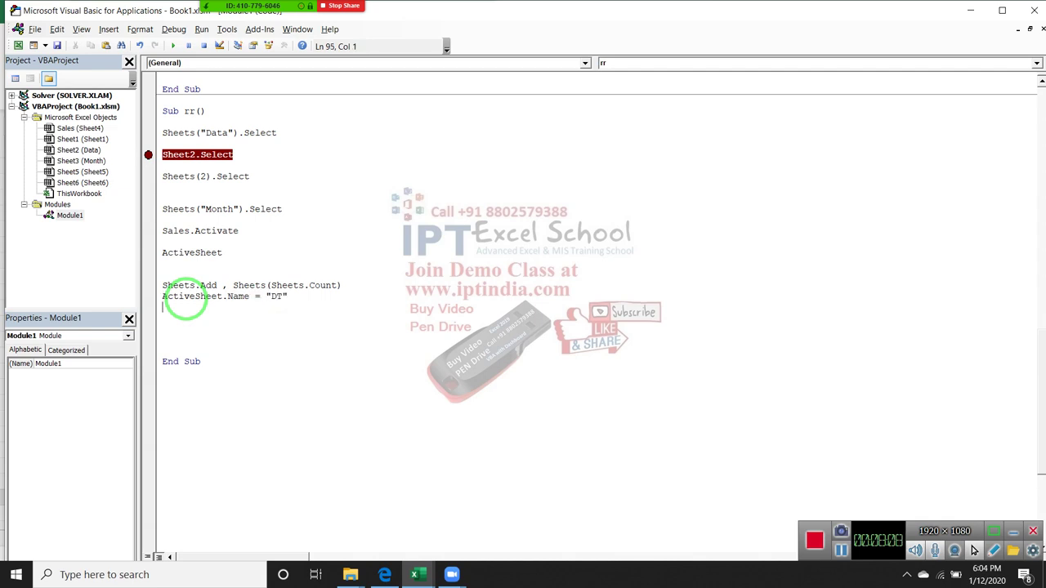
key("Return")
key("Return")
- Write the one-line statement Sheets.Add.Name = "DT"
type("ets")
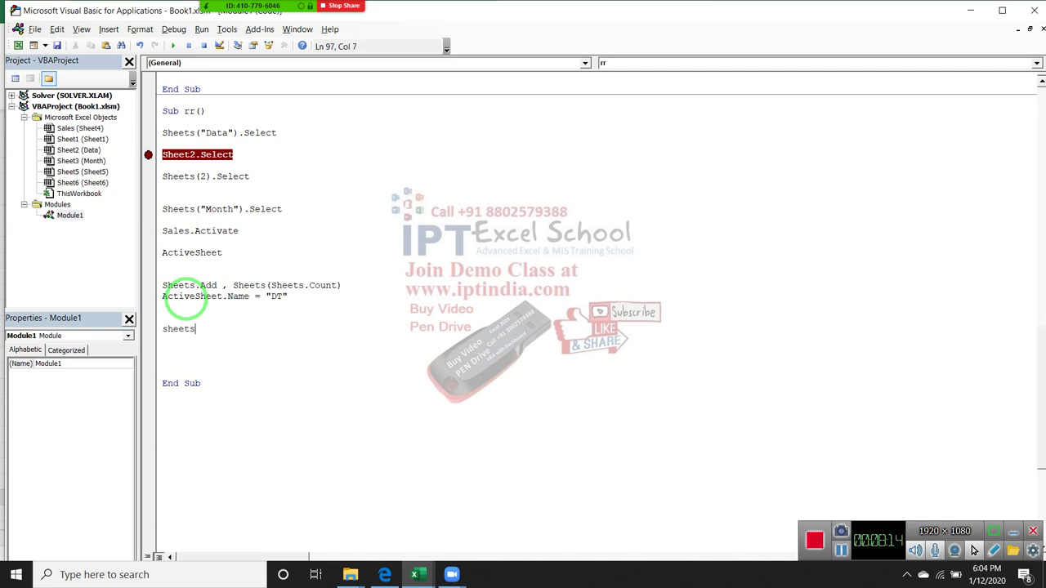
type(".a")
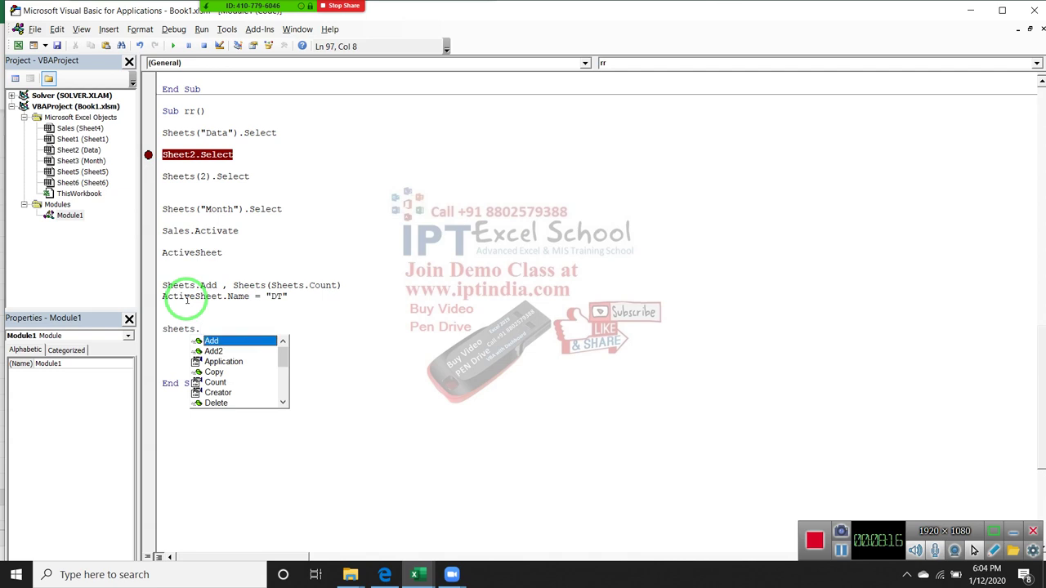
key("Tab")
type(".Na")
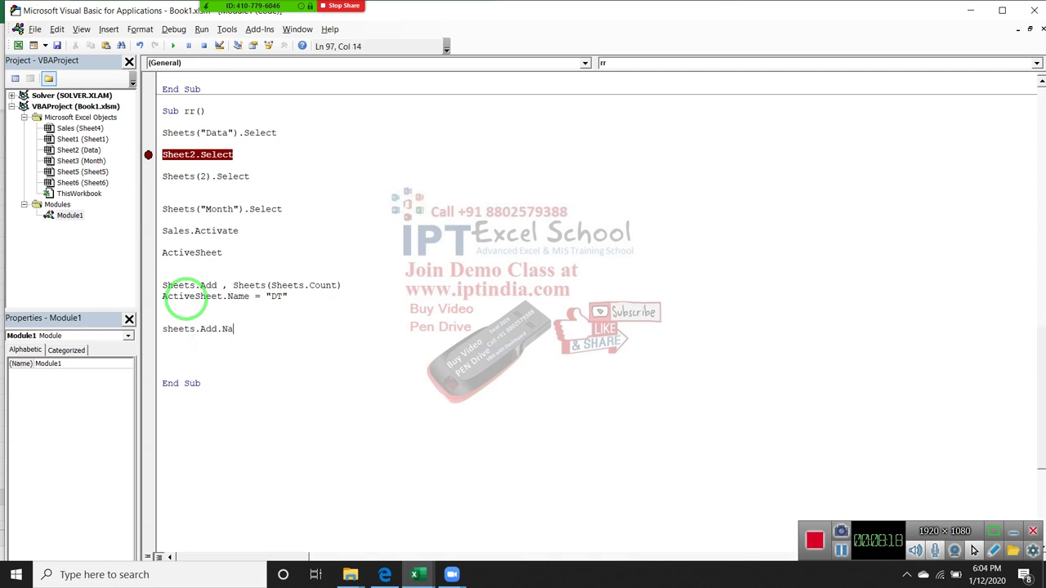
type("me = \"")
type("D")
type("T\"")
key("Return")
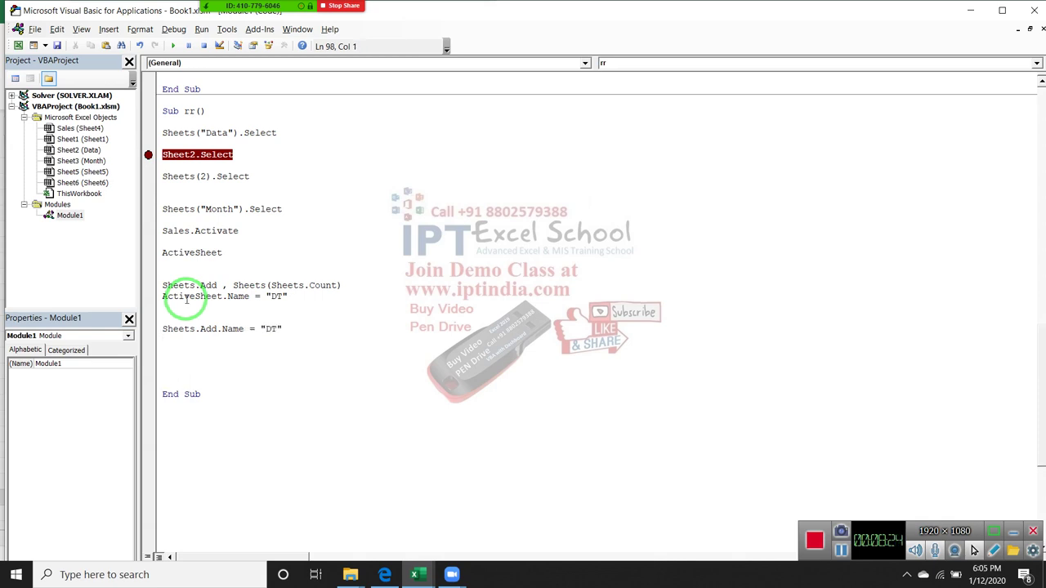
- Compare it with the Workbooks.Add.SaveAs example higher up, then highlight the new line
scroll(186, 298, "up", 5)
scroll(183, 281, "up", 14)
scroll(301, 197, "up", 4)
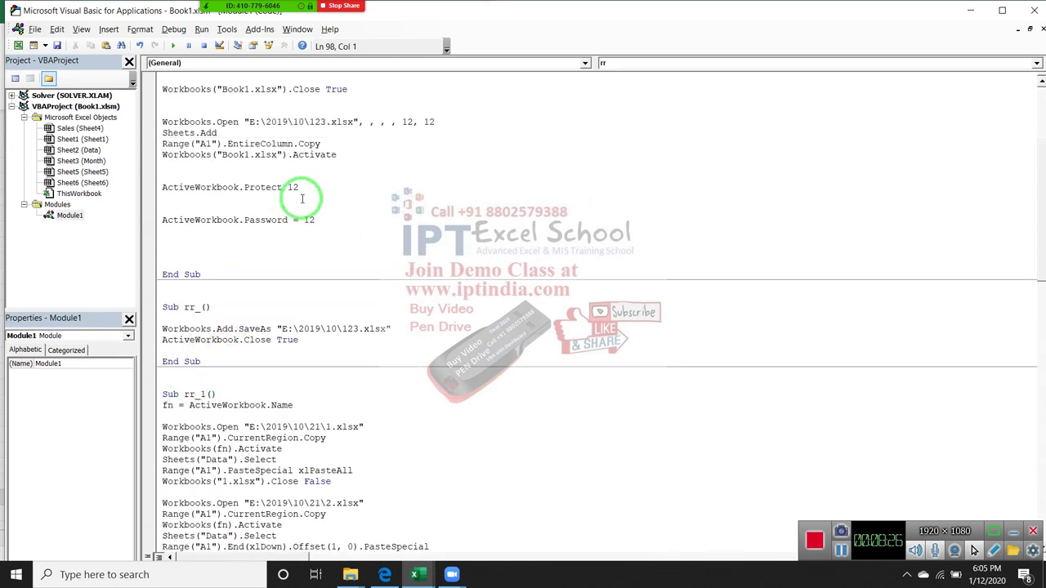
scroll(302, 201, "up", 1)
scroll(305, 213, "up", 1)
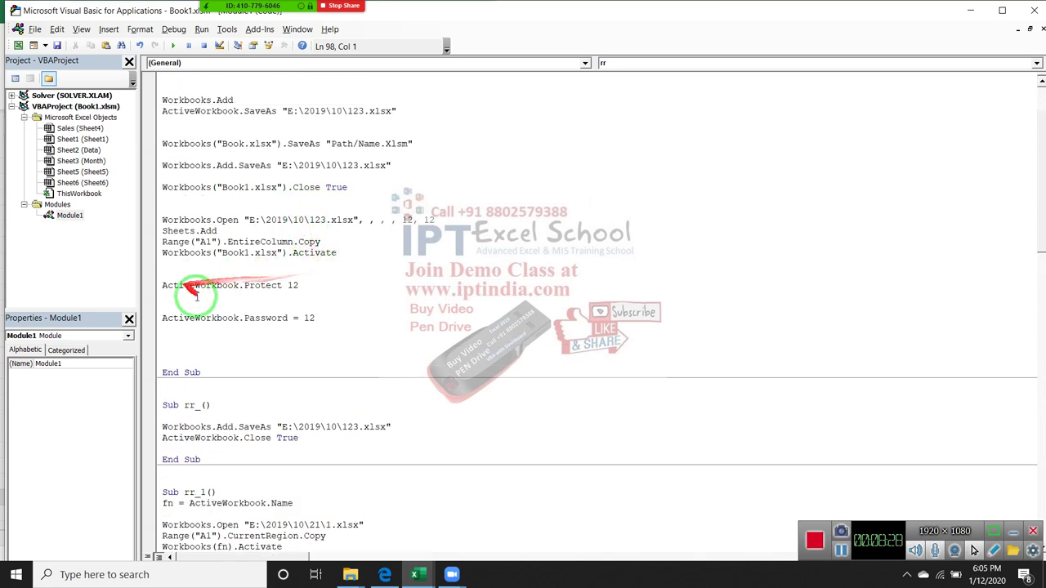
scroll(163, 221, "up", 2)
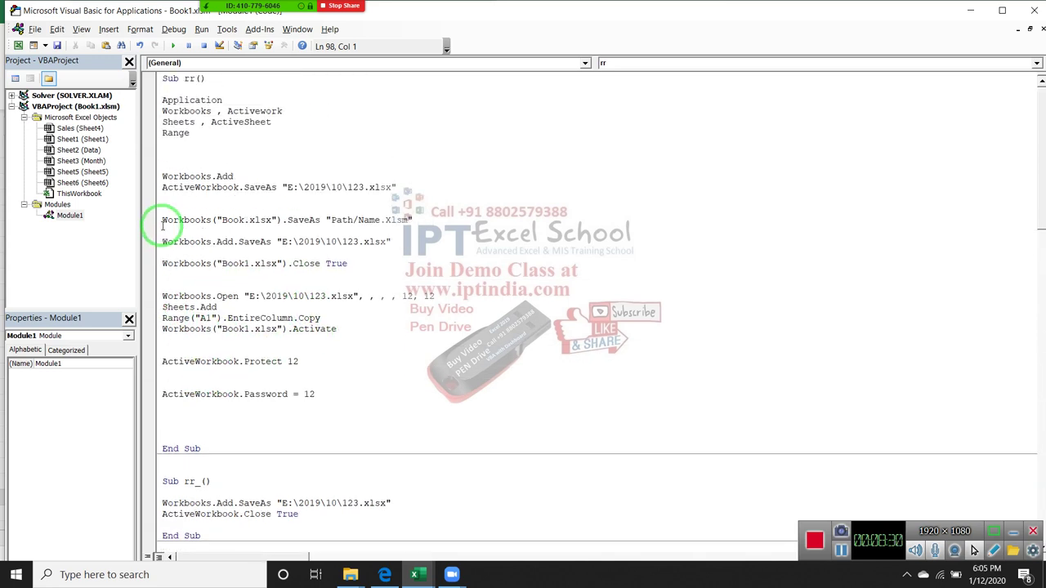
left_click(154, 245)
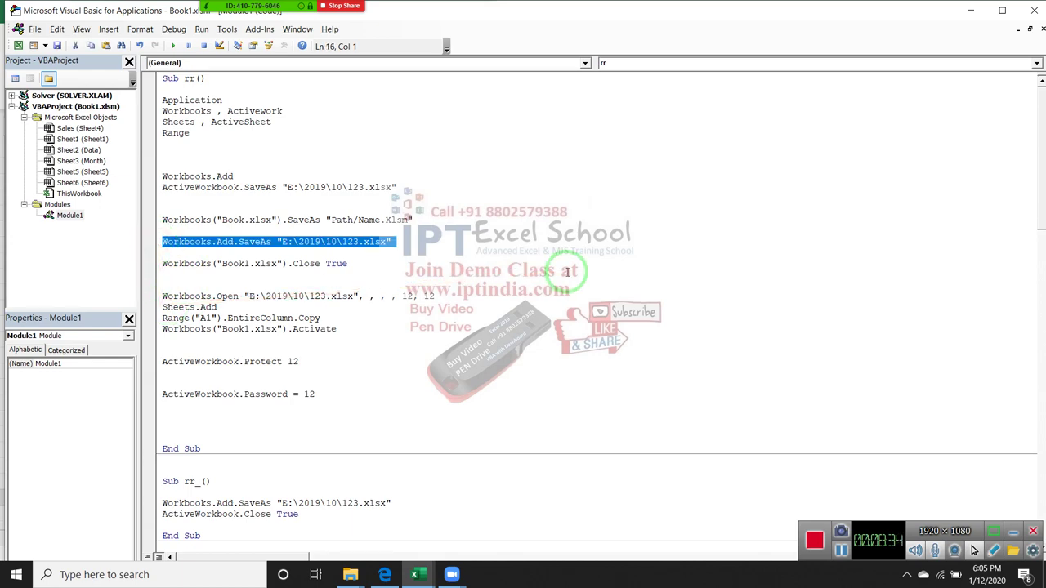
scroll(568, 278, "down", 7)
scroll(572, 294, "down", 6)
scroll(574, 307, "down", 6)
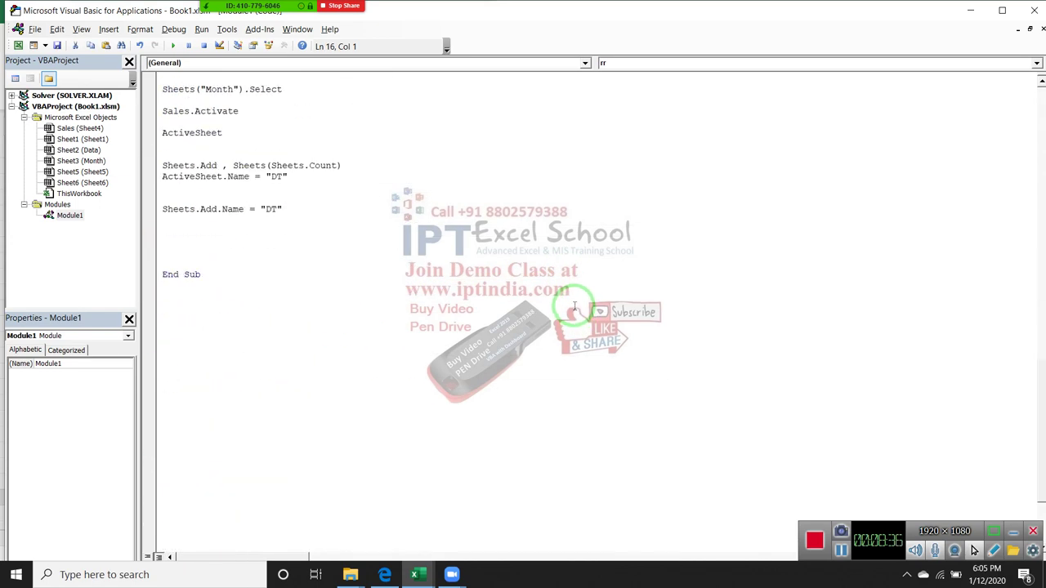
left_click_drag(294, 209, 70, 198)
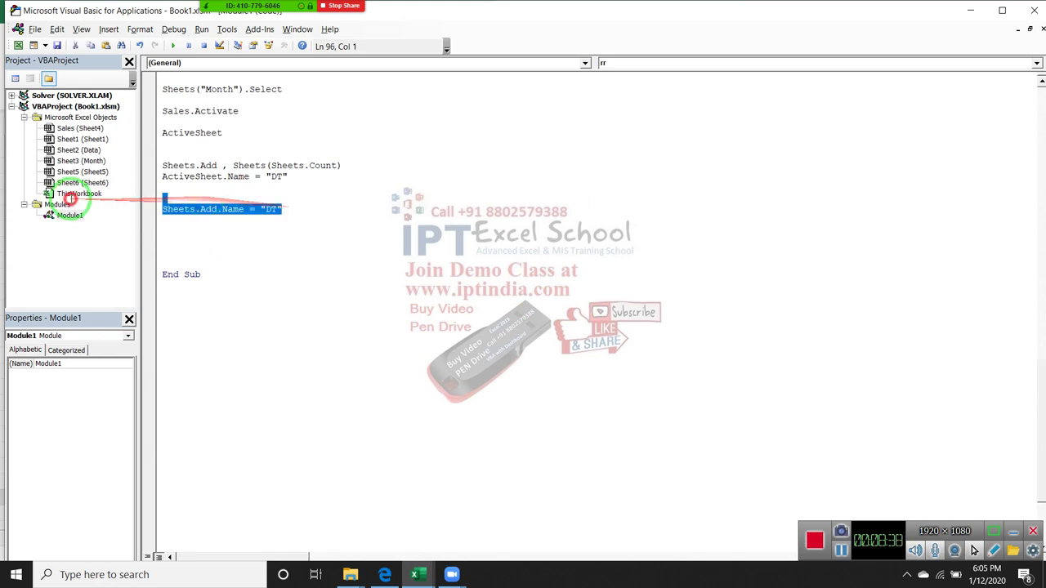
- Start a new line reading sheets. ,,5 below the Sheets.Add.Name statement
left_click(221, 222)
key("Return")
type("sheet")
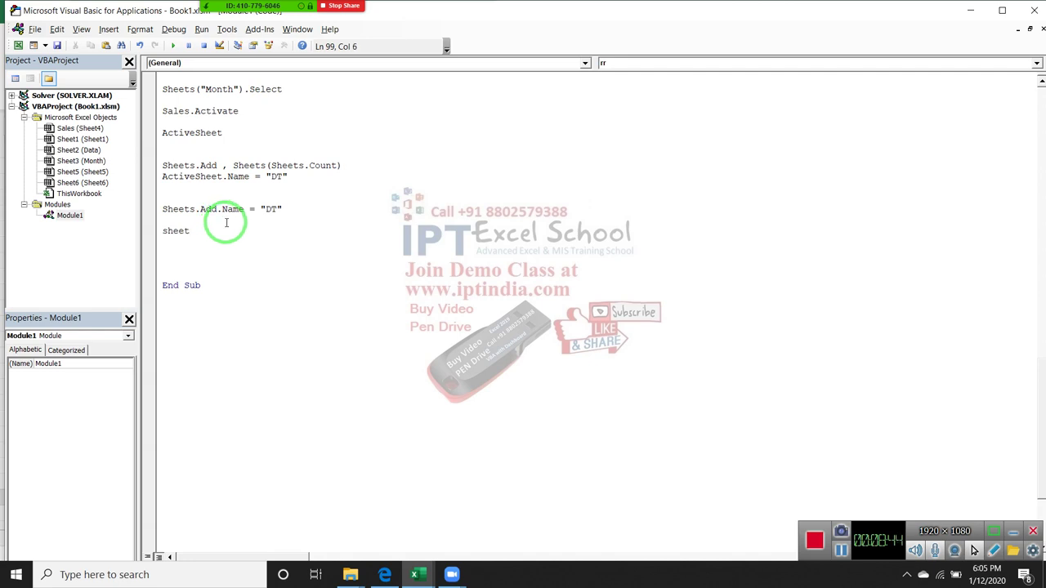
type("s.Add")
type(" ,,")
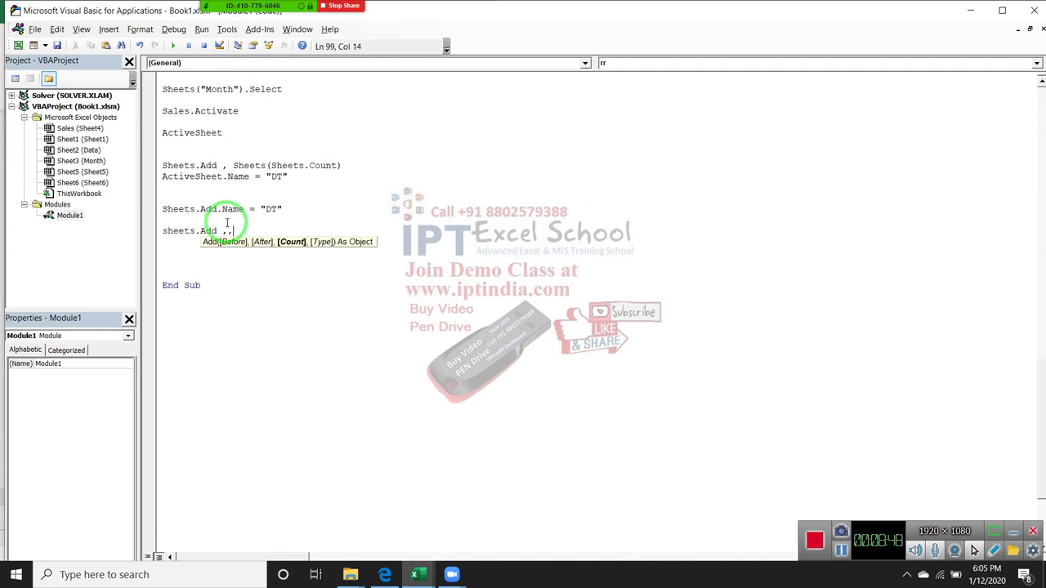
type("5")
- Finalize the Sheets.Add , , 5 line, add a blank line above End Sub, and switch to Excel
left_click(220, 254)
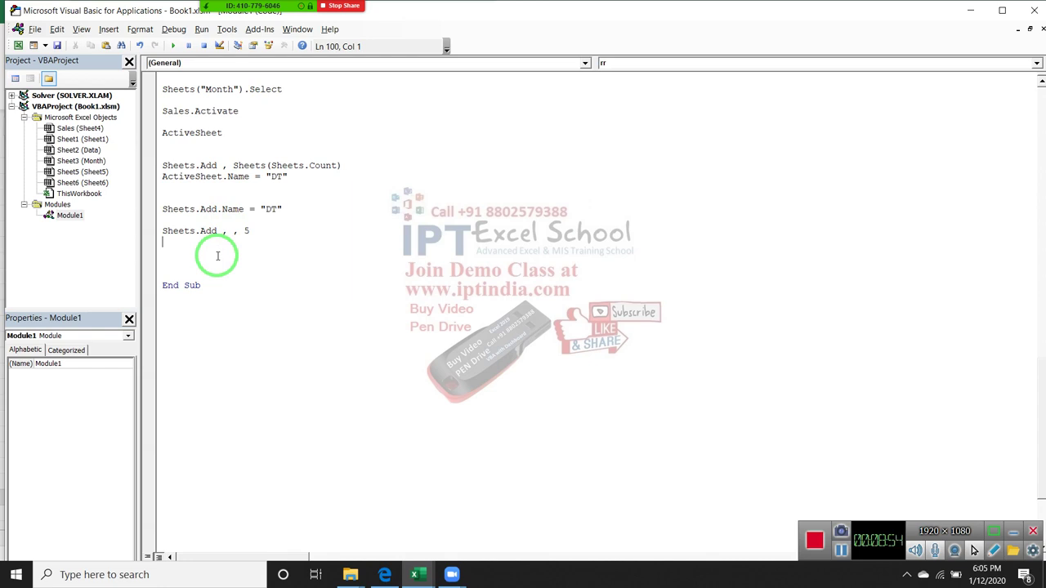
key("Up")
key("shift+Down")
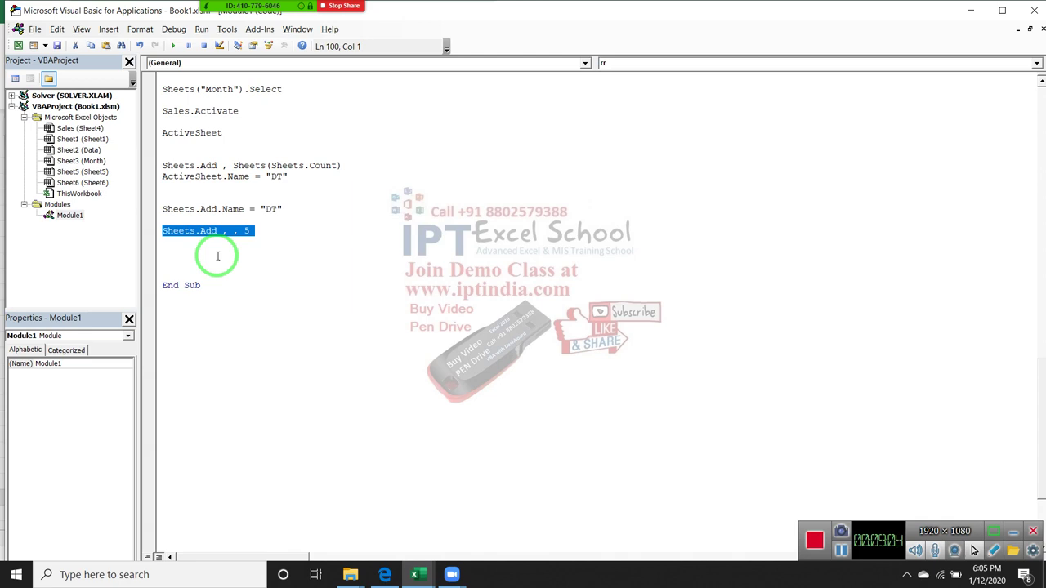
key("Right")
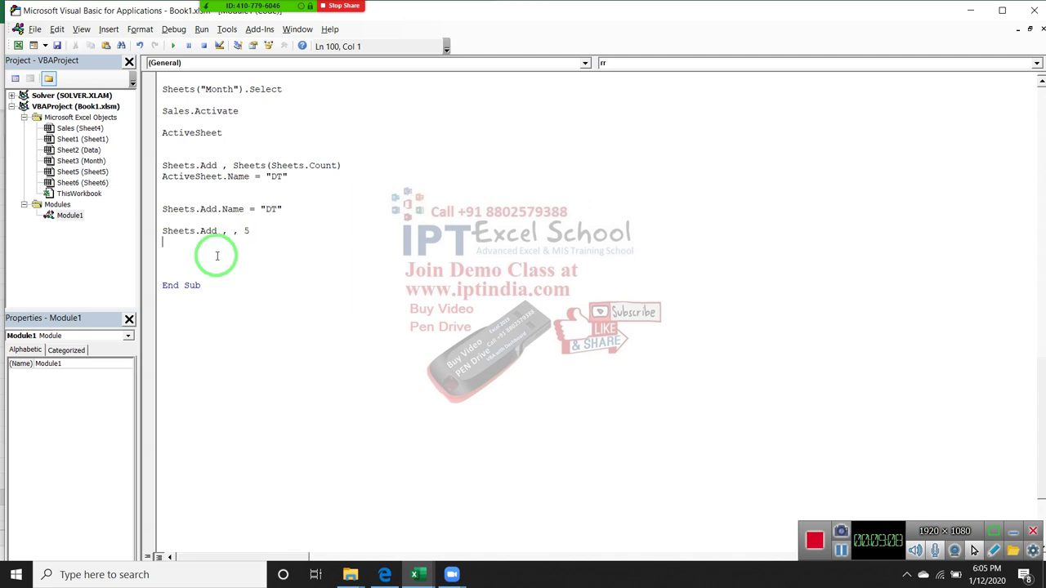
key("Return")
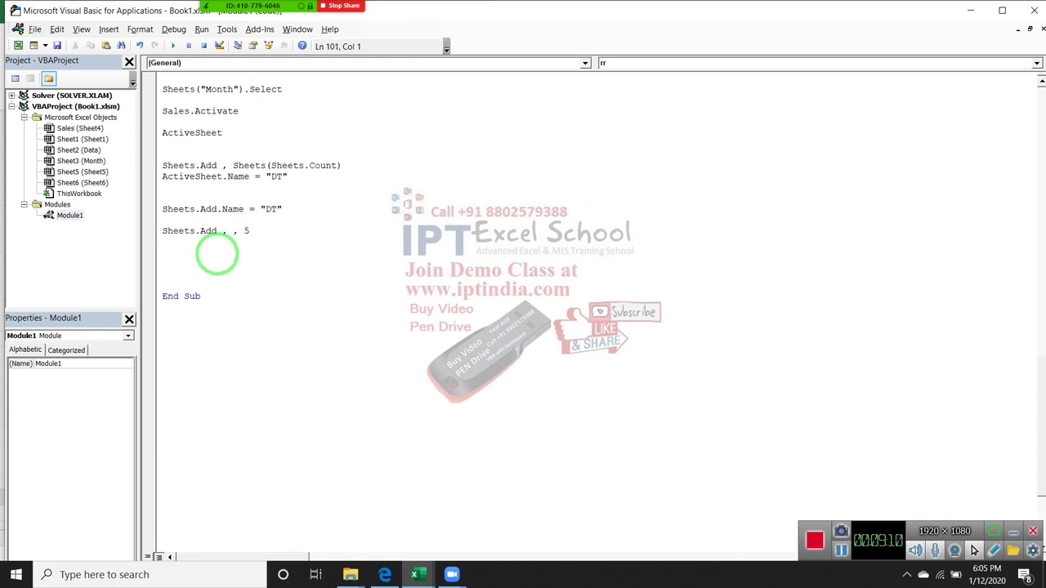
key("alt+F11")
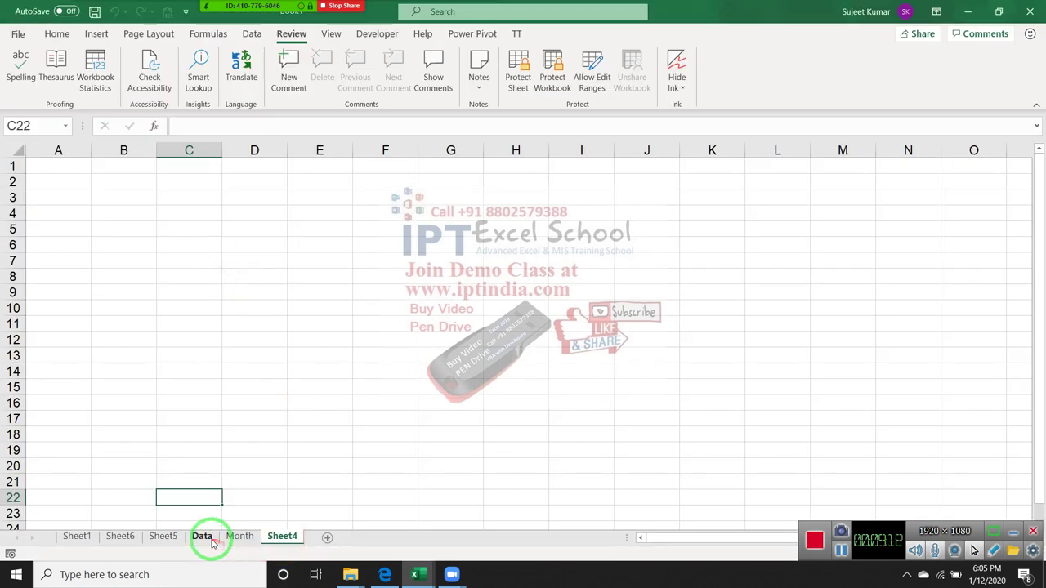
- View the Data sheet, write Sheet2.Move in macro rr, and return to the workbook
left_click(204, 539)
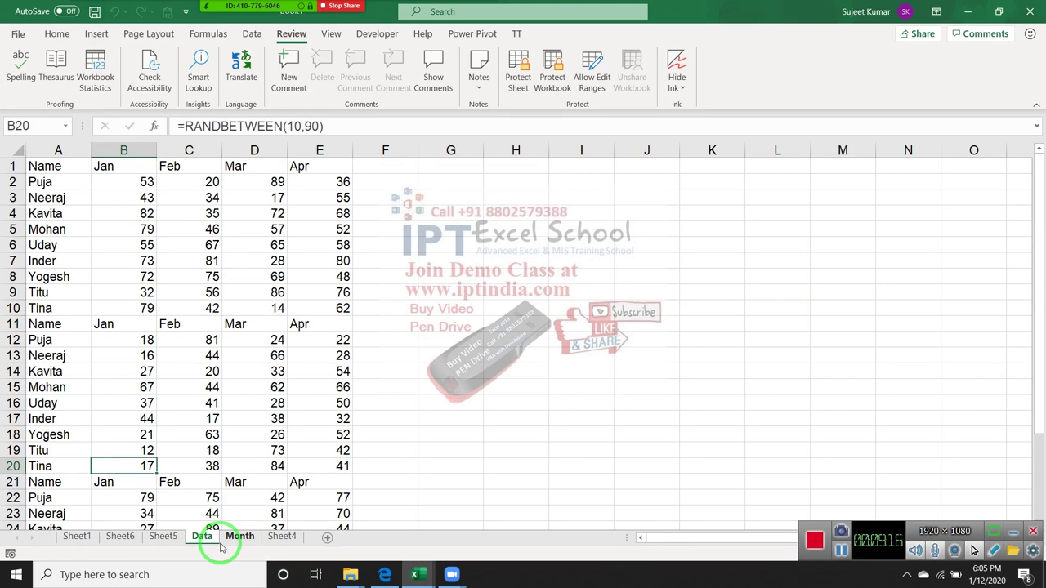
key("alt+F11")
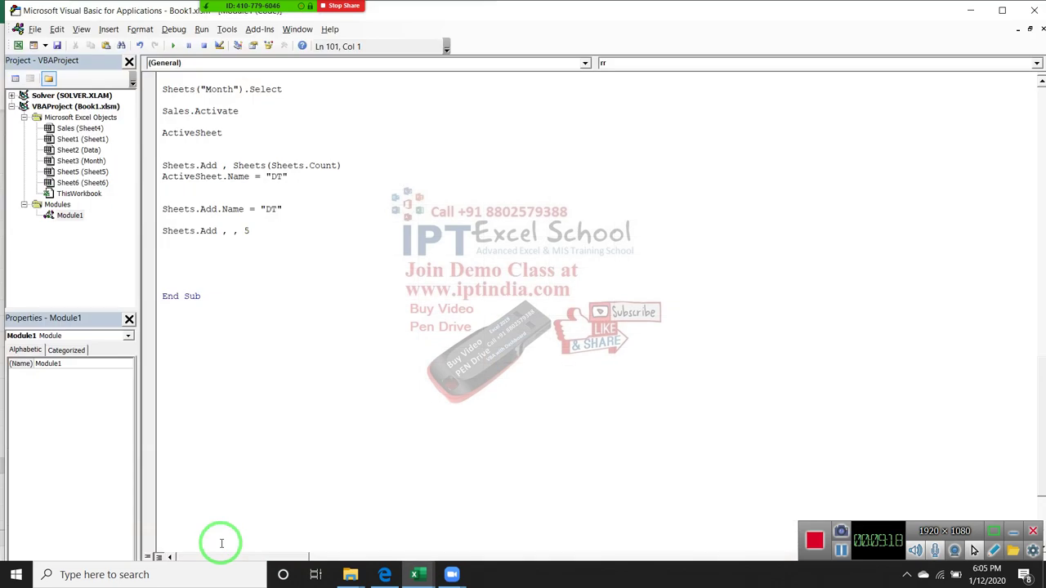
type("sheet")
type("s")
type("(")
key("BackSpace")
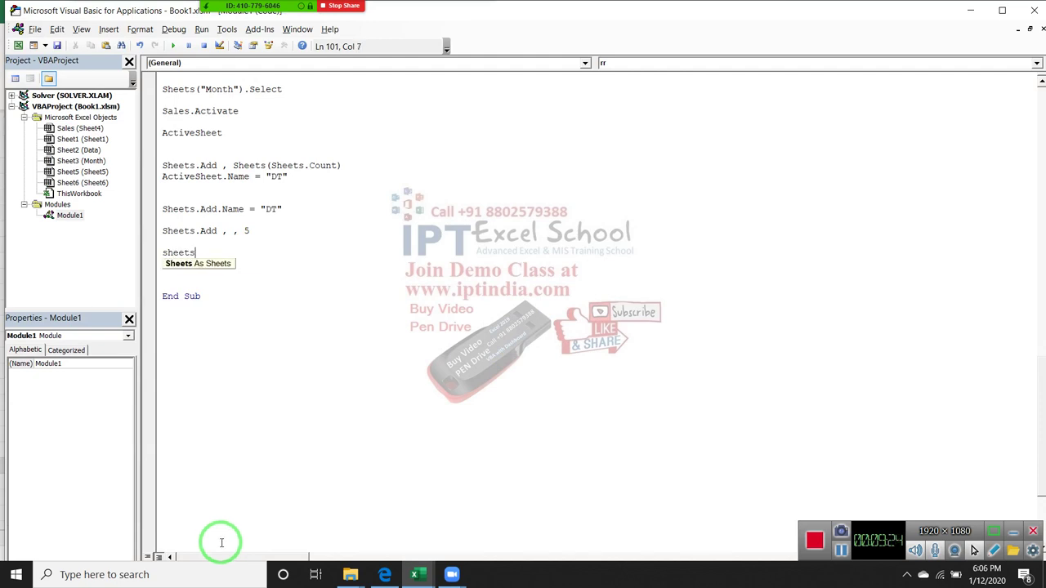
key("BackSpace")
key("BackSpace")
key("BackSpace")
key("BackSpace")
key("BackSpace")
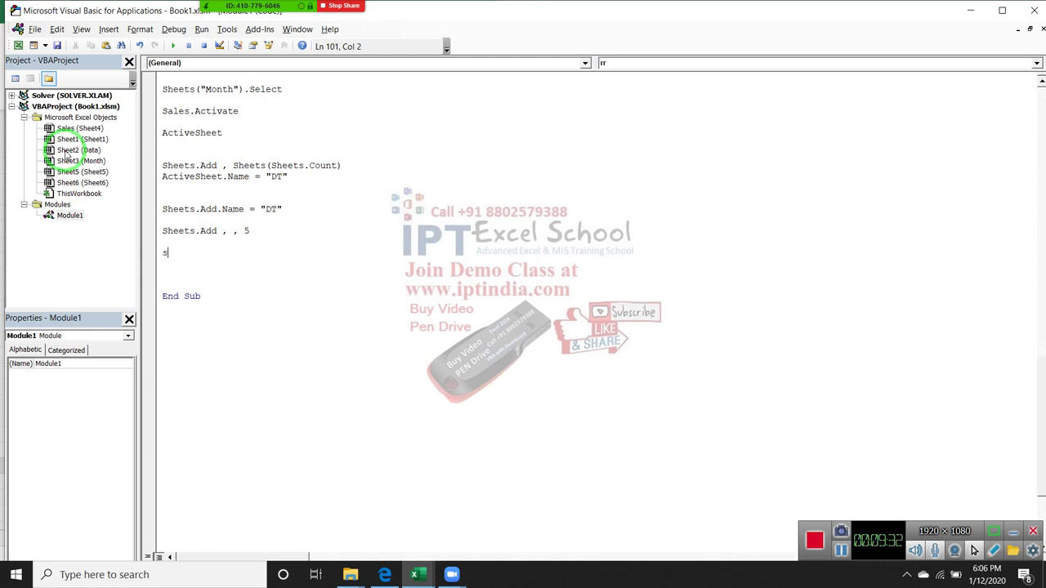
key("BackSpace")
type("eet2.")
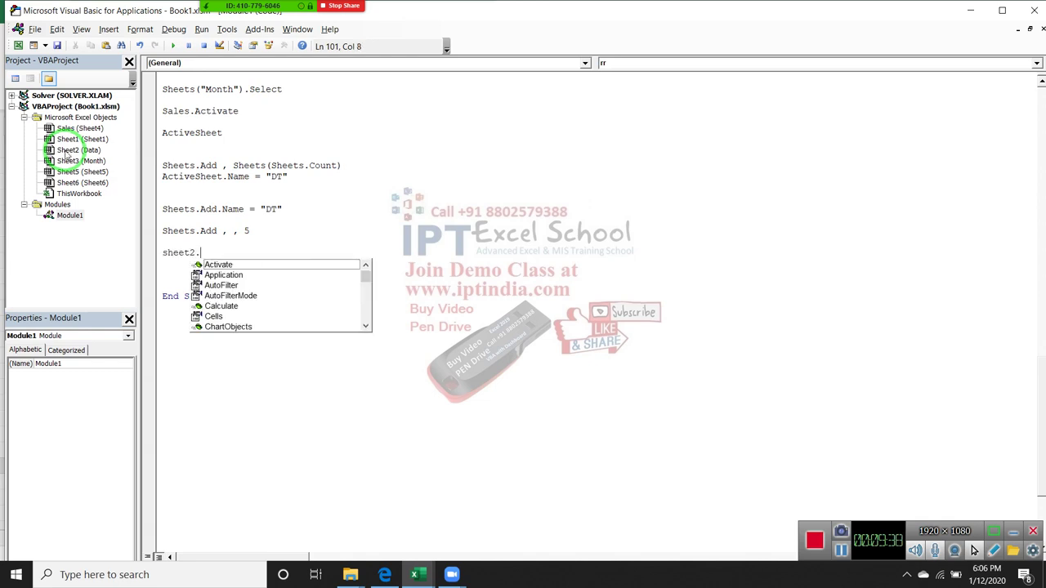
type("Mo")
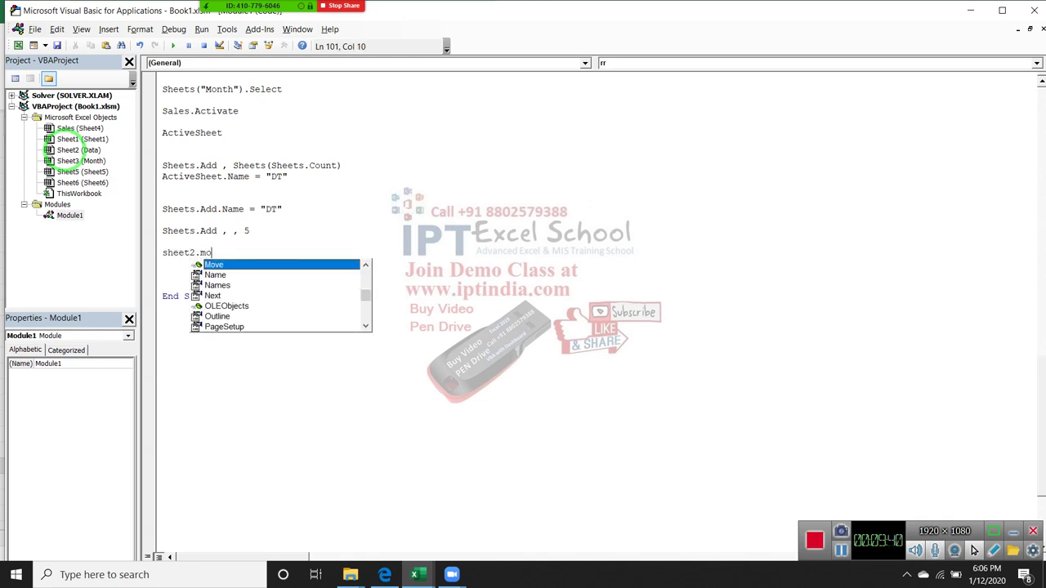
type("v")
key("Tab")
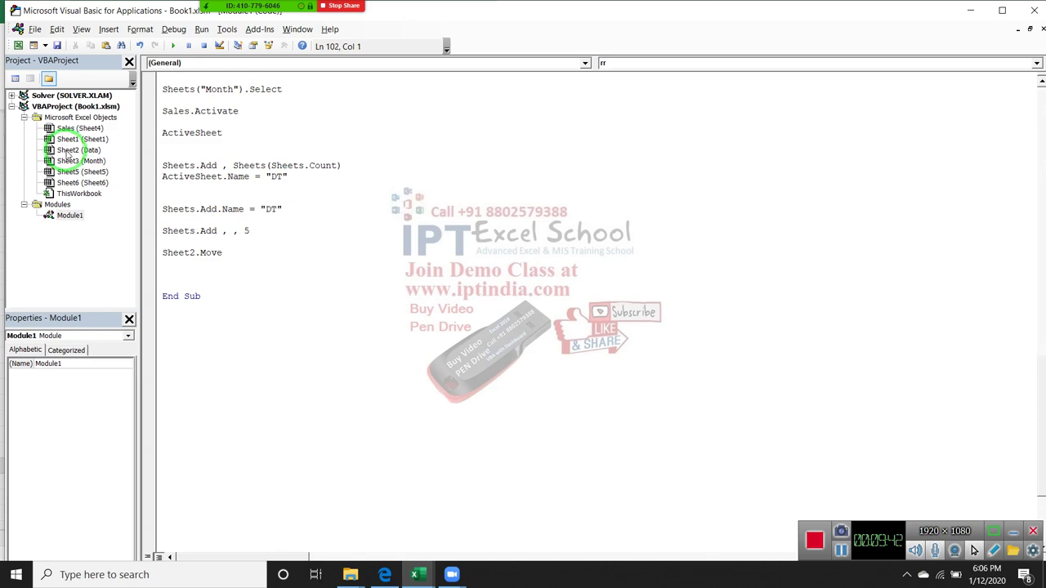
left_click(432, 572)
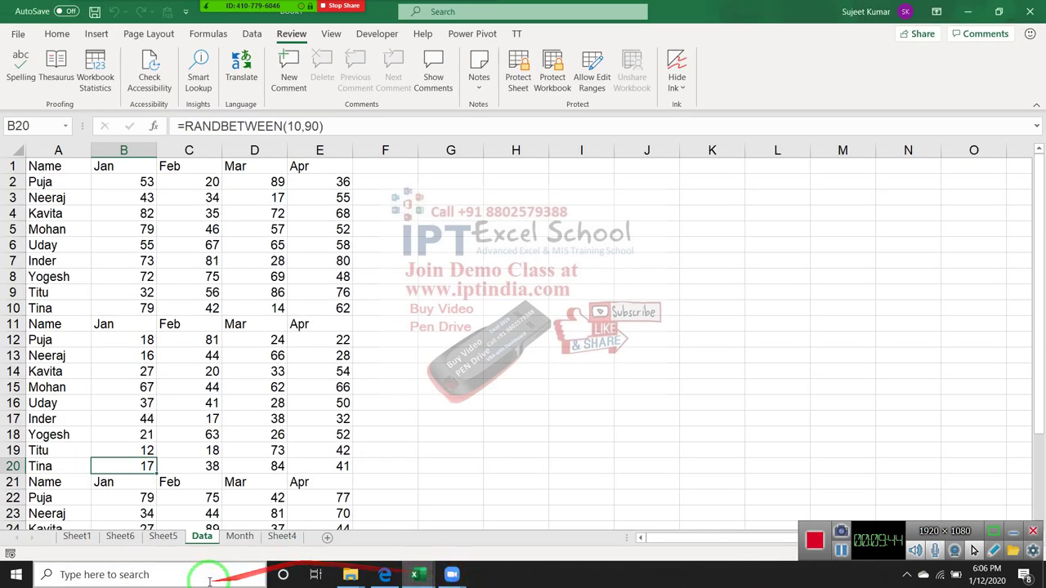
- Move the Data sheet out of Book1 into a new workbook
right_click(205, 535)
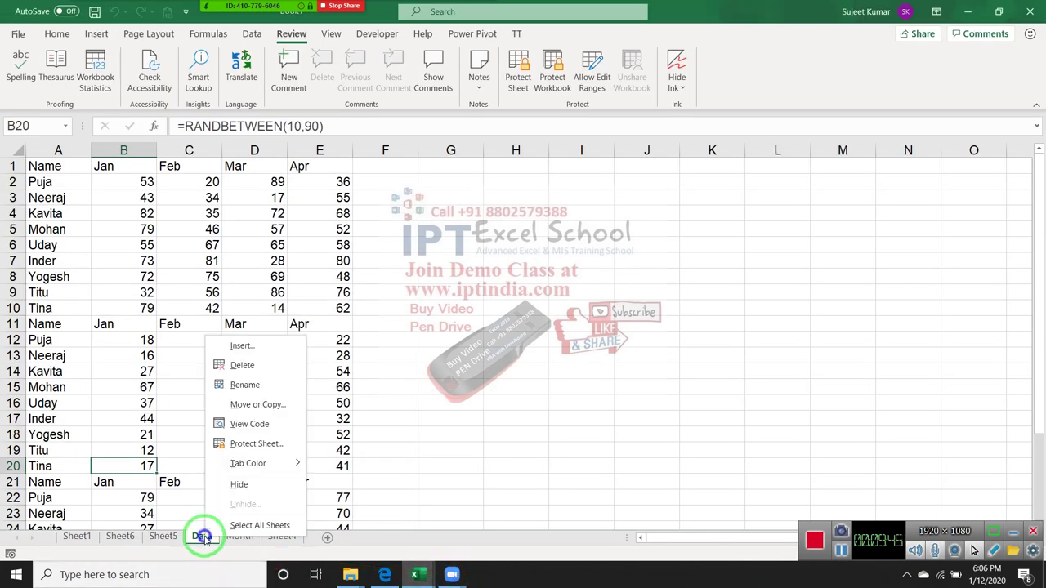
left_click(279, 408)
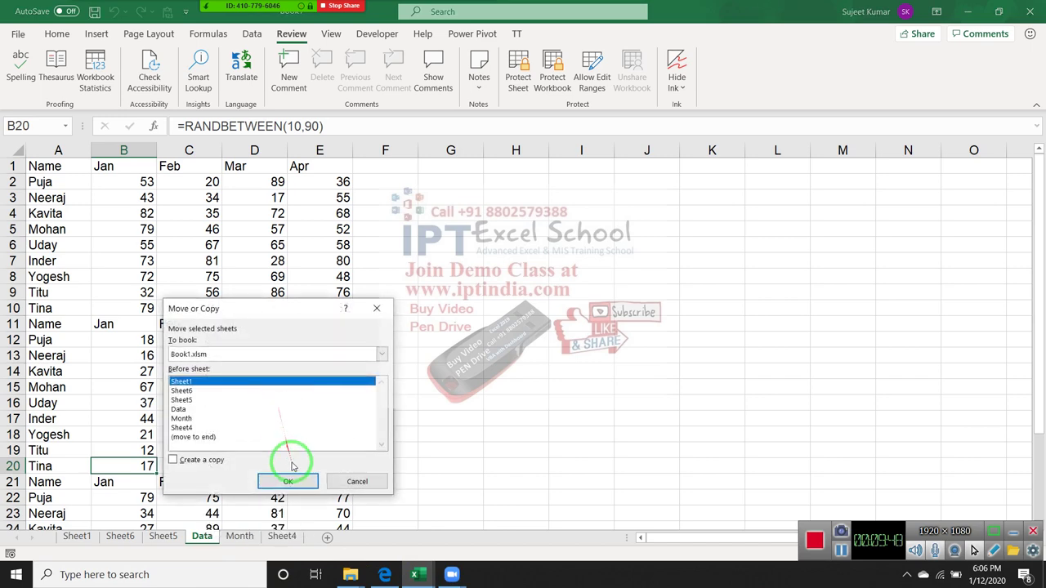
left_click(258, 354)
left_click(256, 363)
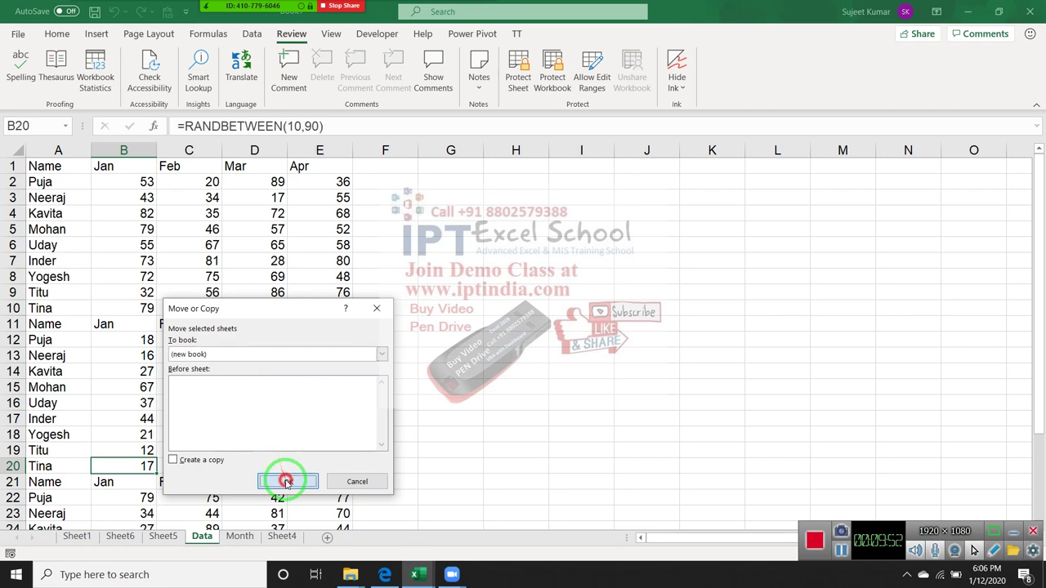
left_click(282, 482)
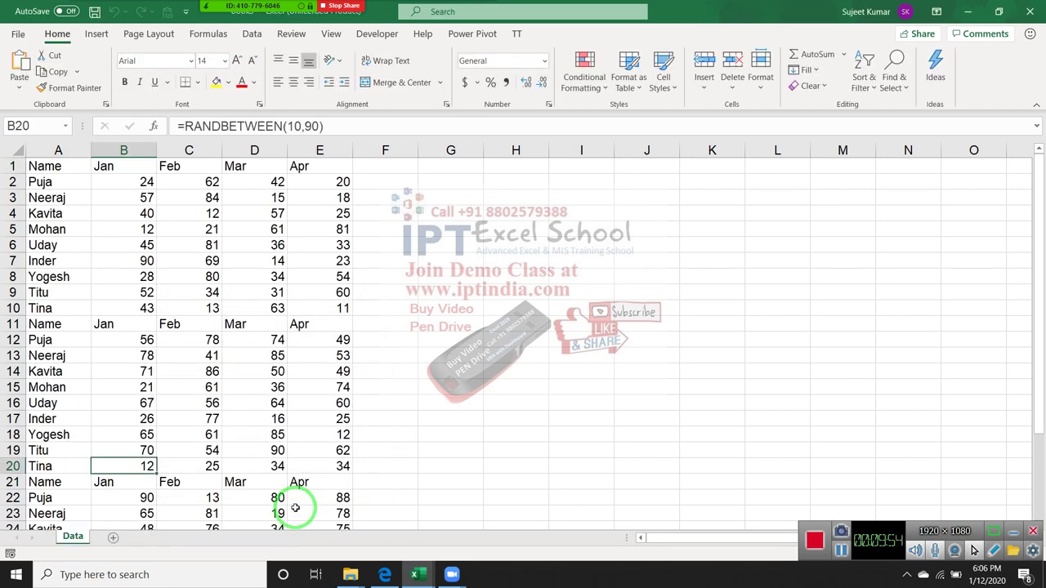
- Close the new workbook without saving and return to the VBA editor
left_click(1032, 10)
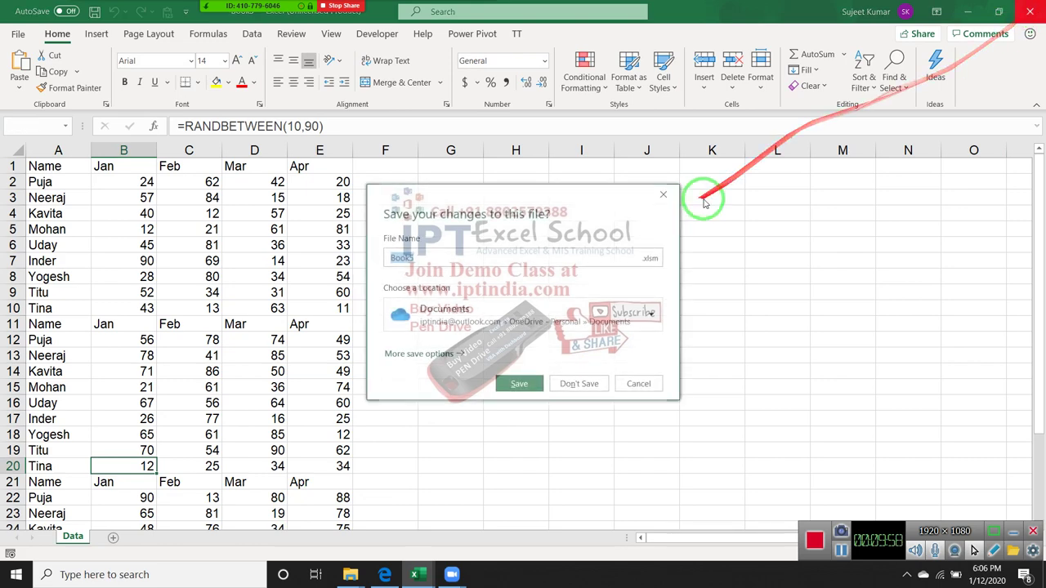
left_click(560, 381)
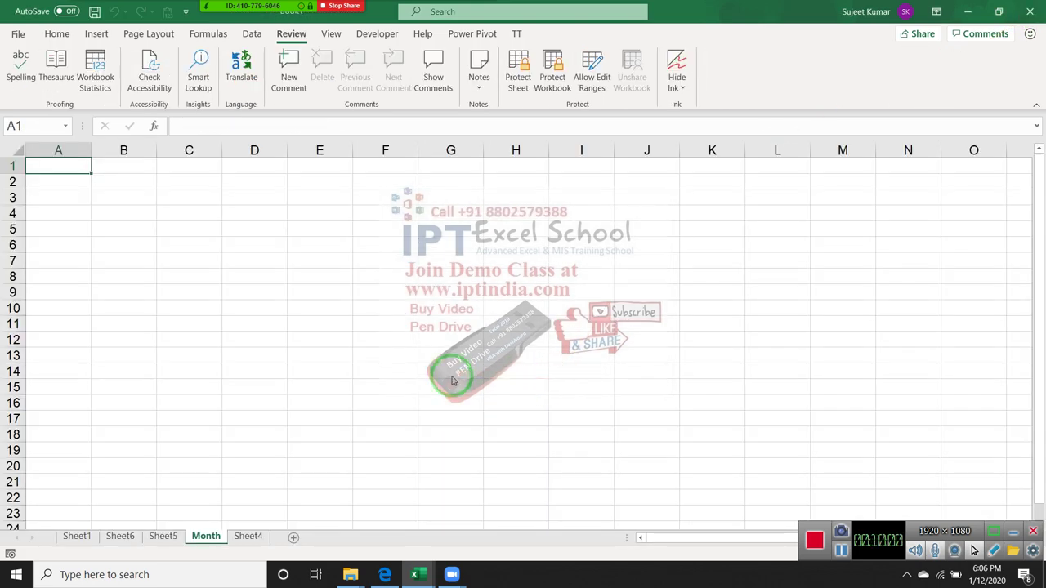
key("alt+F11")
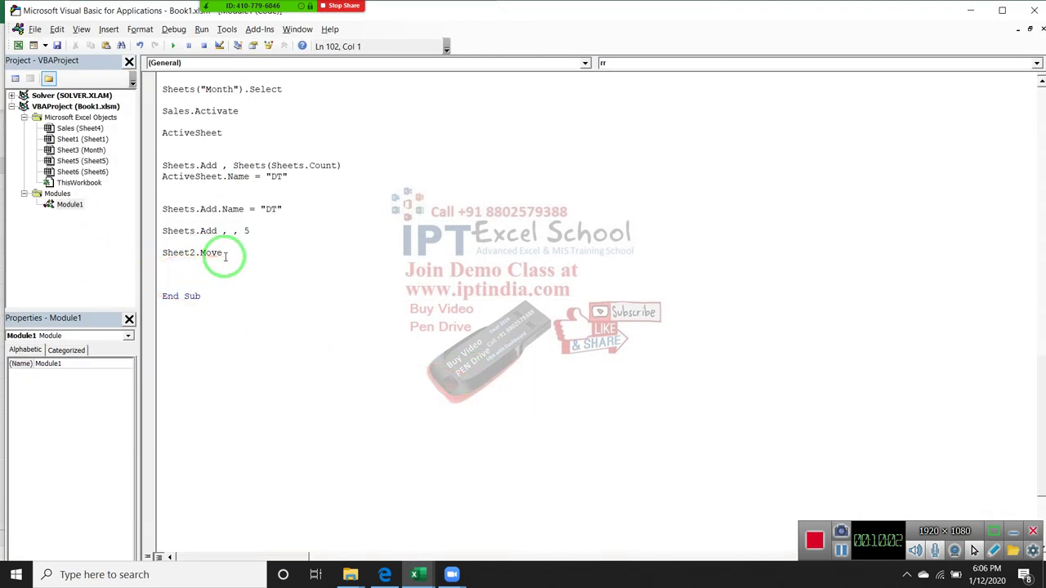
- Rewrite the Sheet2.Move line as Sheet3.Move , Sheets(5) and select the 5
left_click(233, 255)
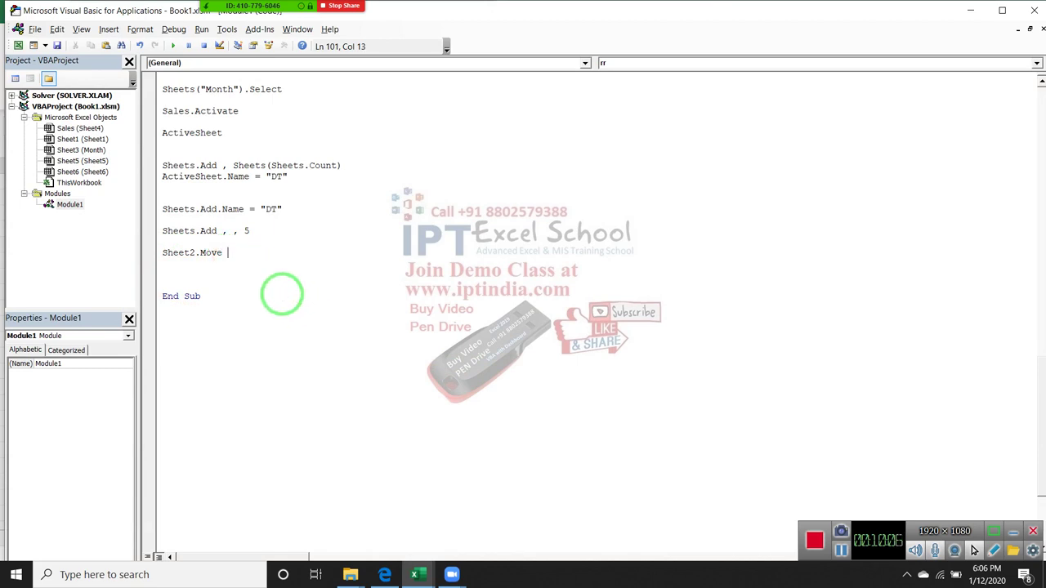
key("BackSpace")
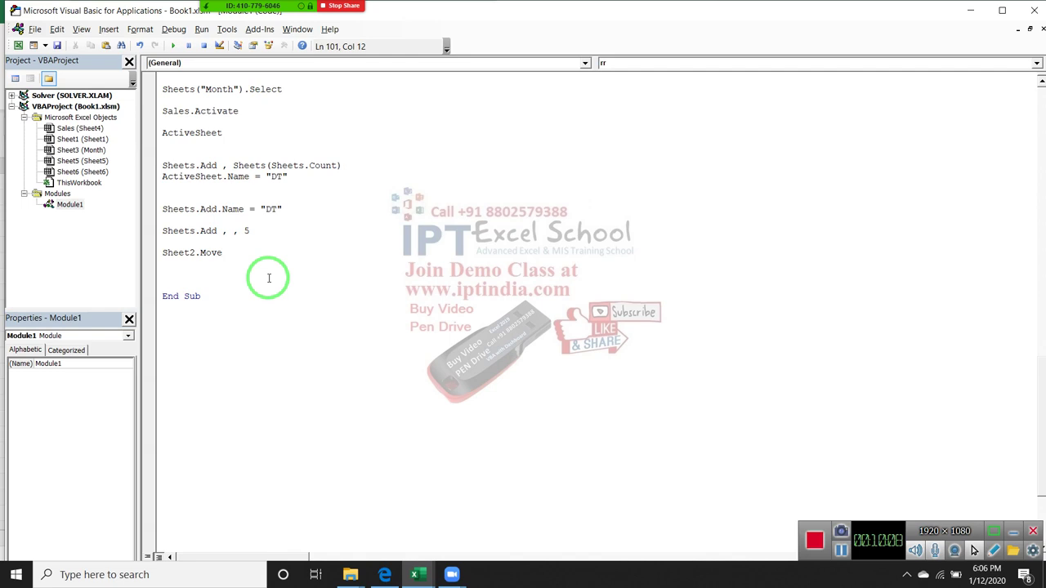
key("Left")
key("Left")
key("Left")
key("Left")
key("BackSpace")
type("3")
left_click(265, 251)
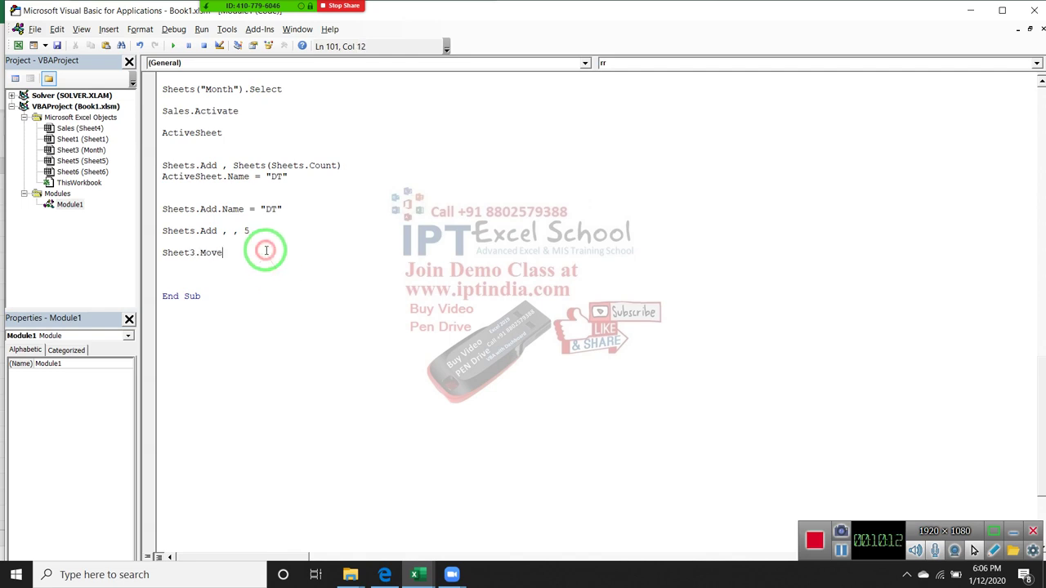
type(",")
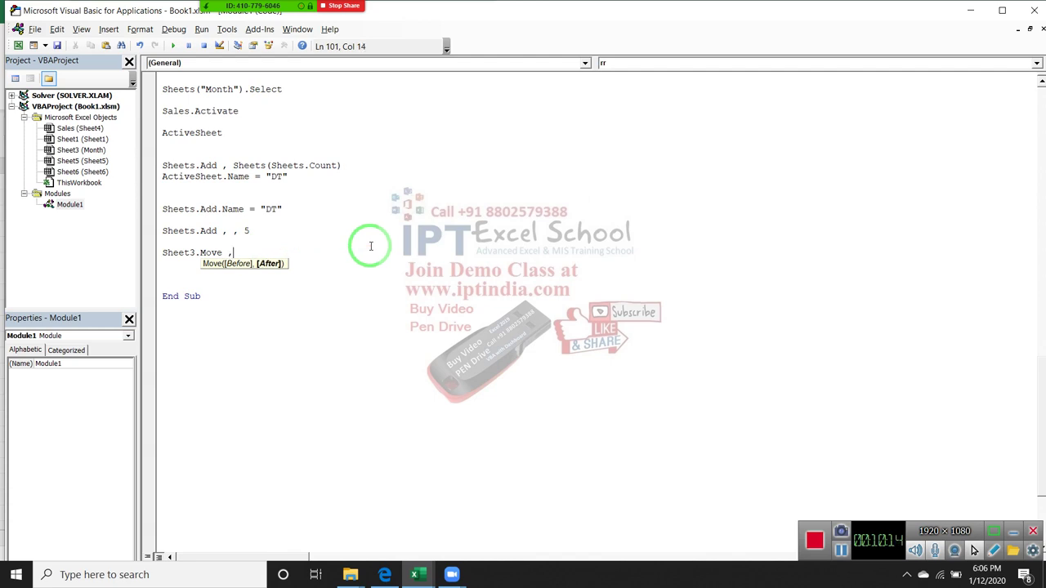
type("sheet")
type("s(")
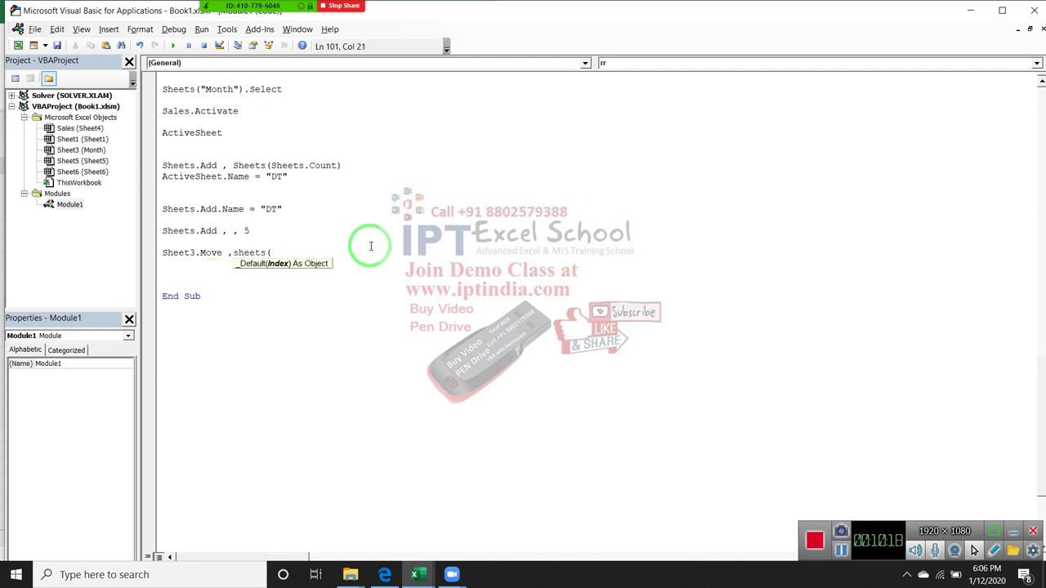
type("5")
key("Return")
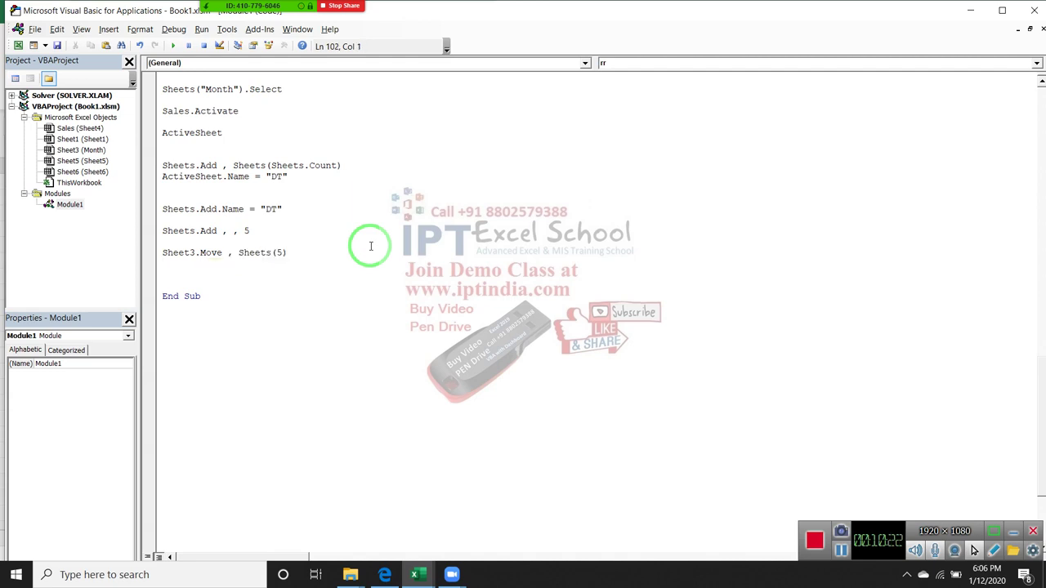
left_click(277, 253)
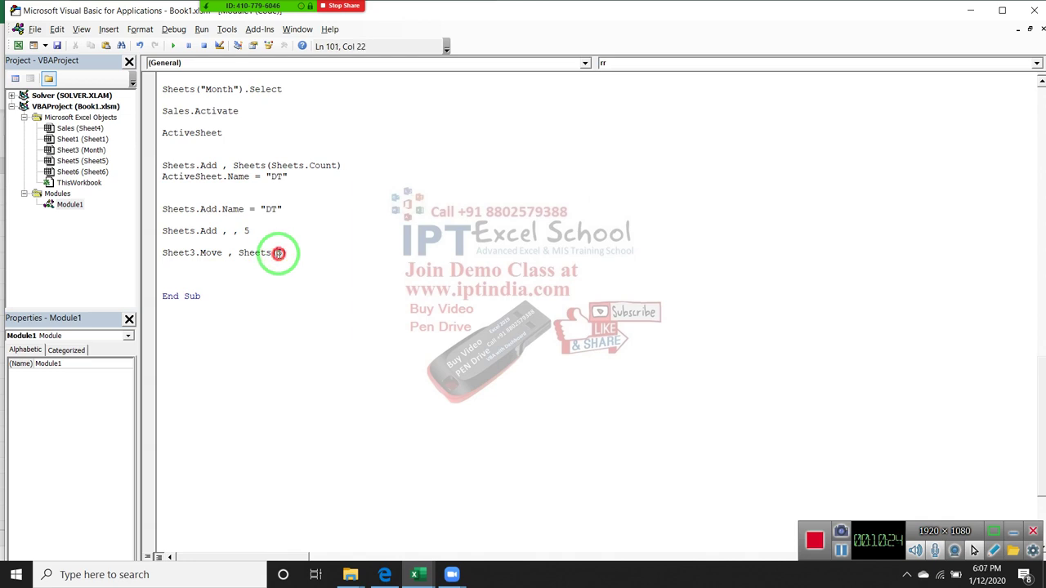
left_click_drag(277, 253, 283, 255)
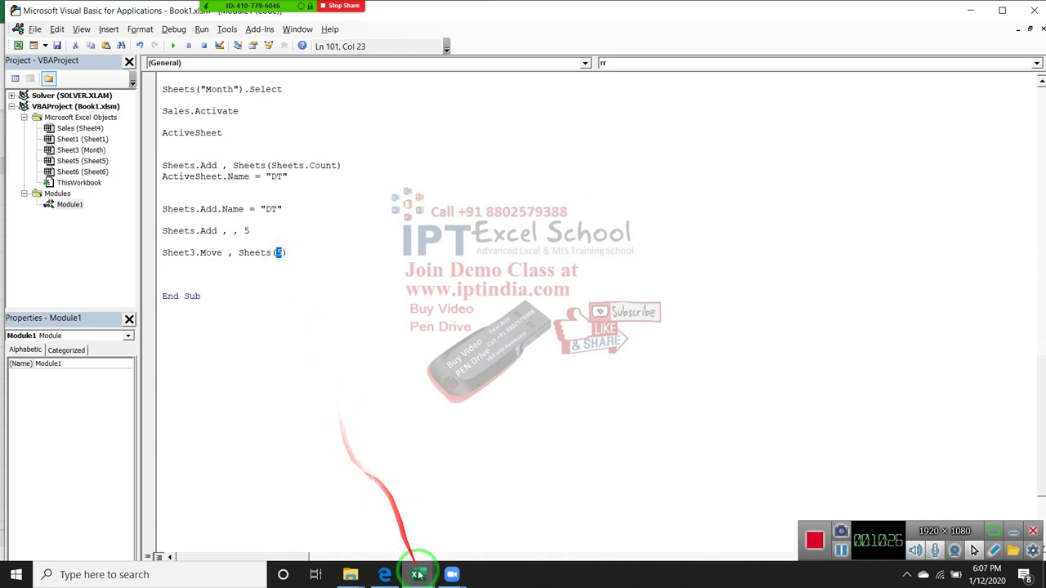
- Create a new blank workbook, Book6, maximize it, then switch back to the VBA editor
mouse_move(418, 574)
left_click(380, 539)
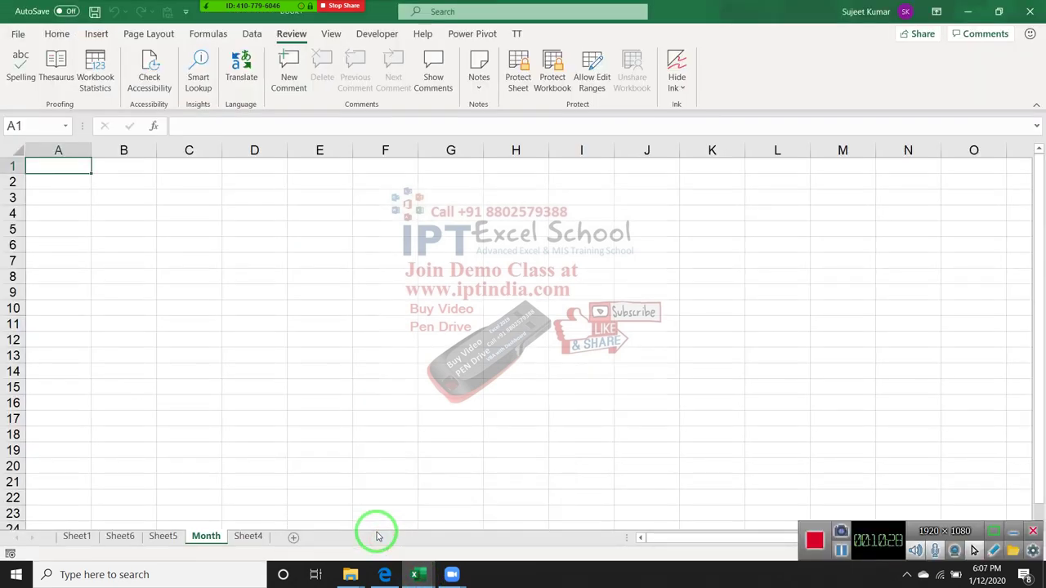
key("ctrl+n")
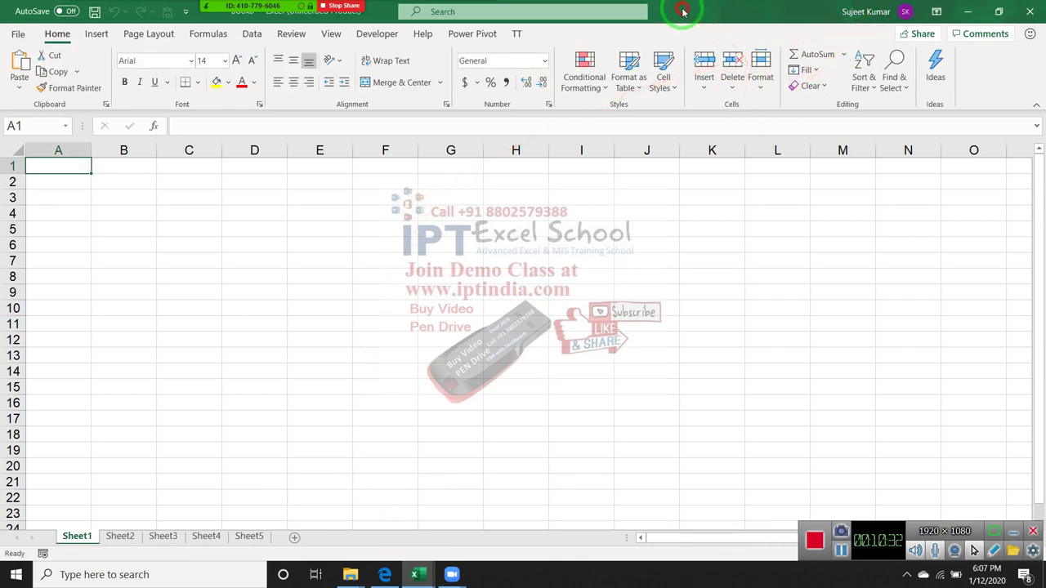
left_click_drag(683, 12, 691, 58)
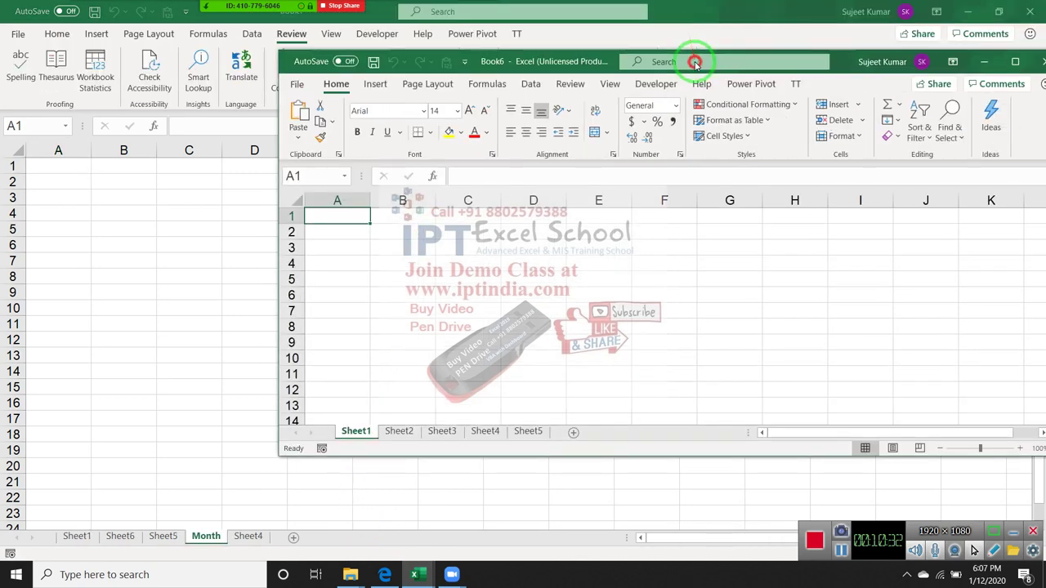
left_click(1014, 62)
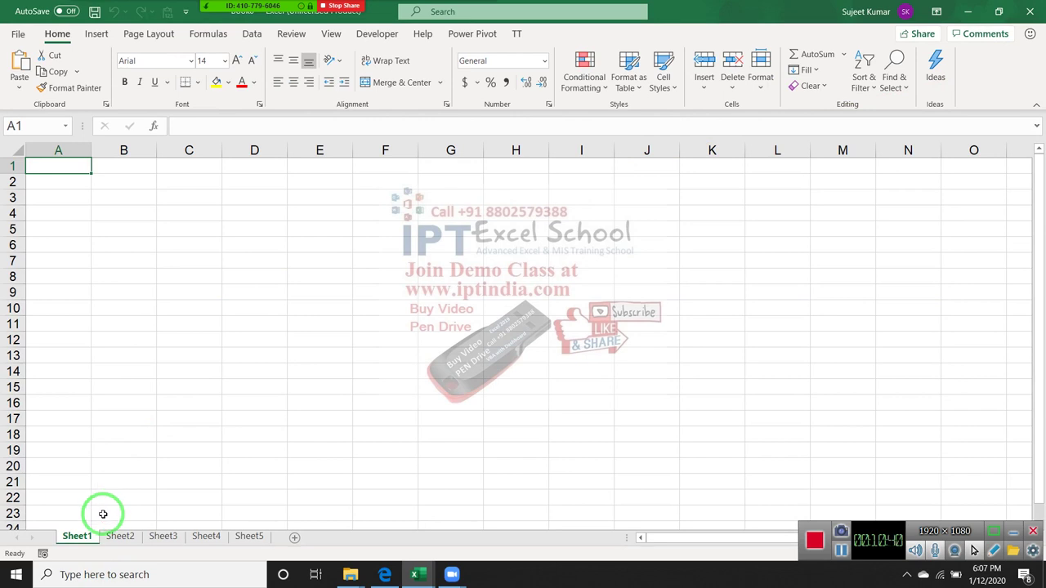
key("alt+Tab")
key("alt+Tab")
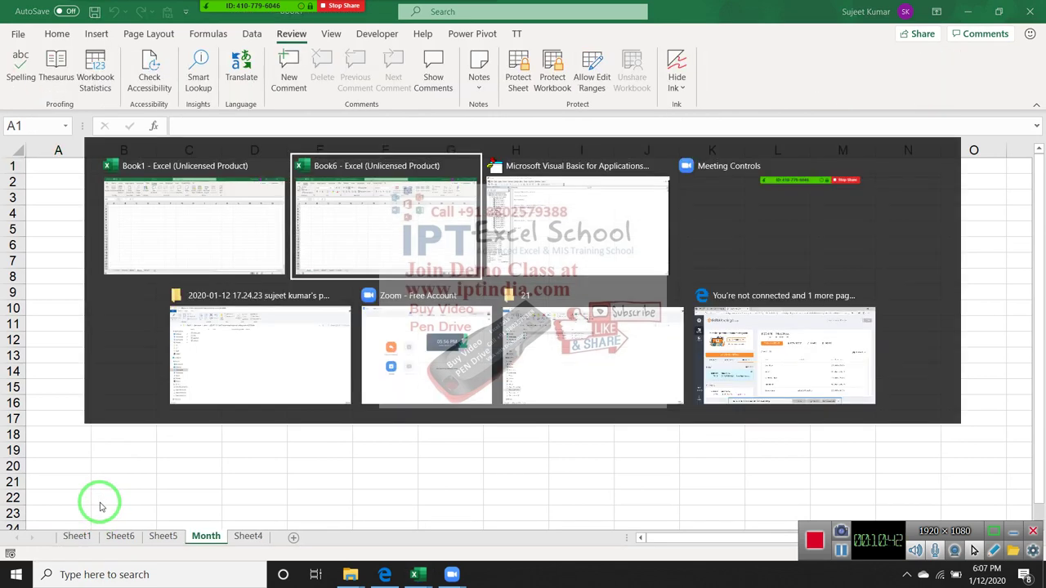
key("alt+Tab")
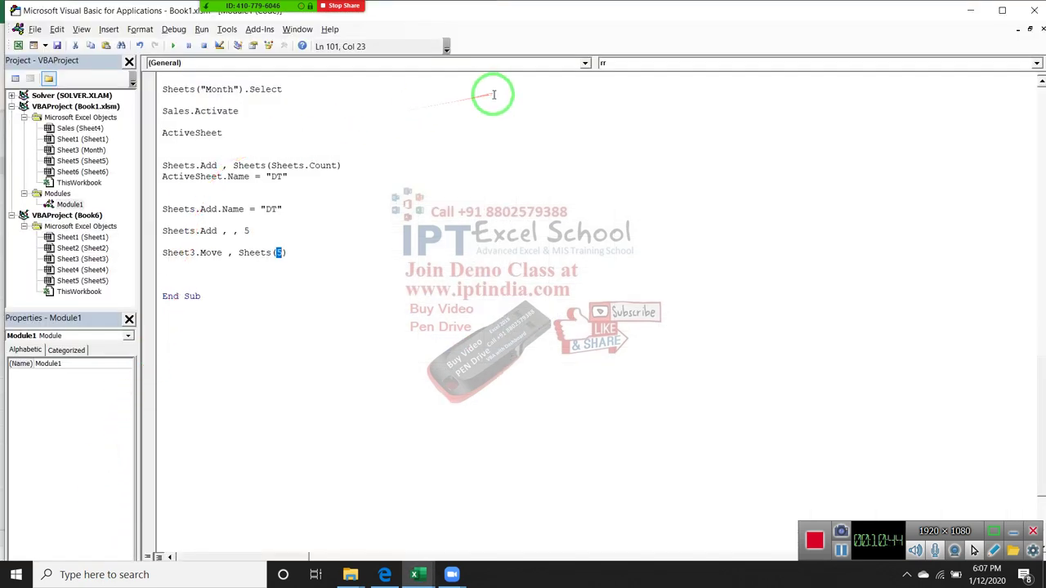
- Add a Sheet3.Move line targeting Book6's Sheets(1), then select both Sheet3.Move lines
key("Down")
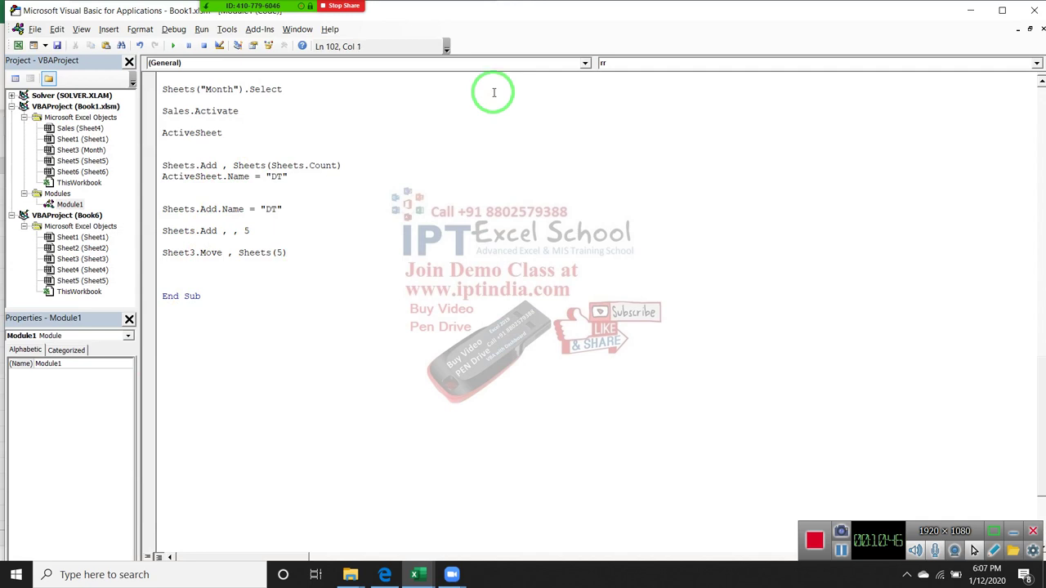
type("sheet")
type("3.")
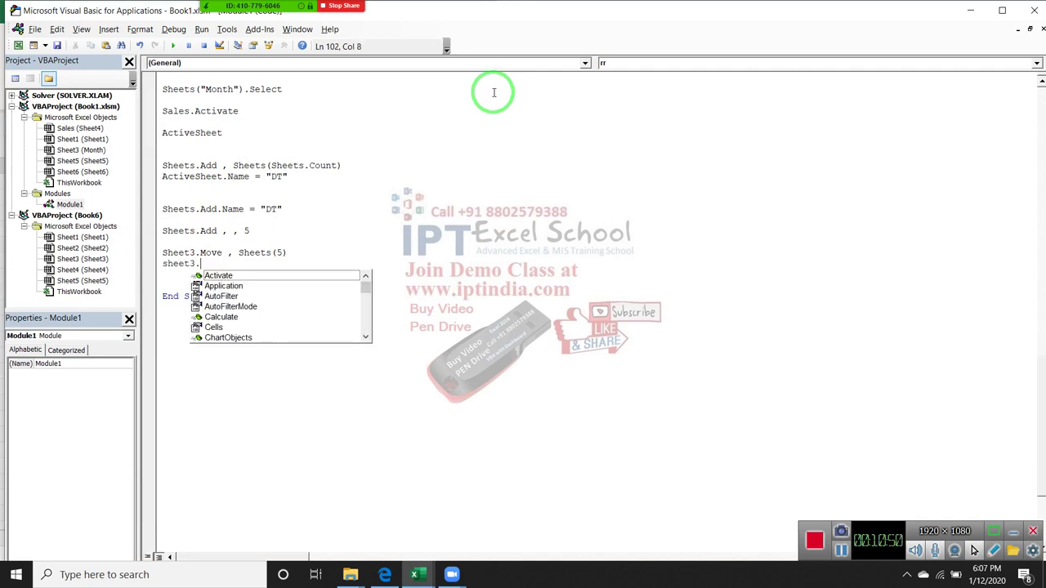
type("Mo")
key("Tab")
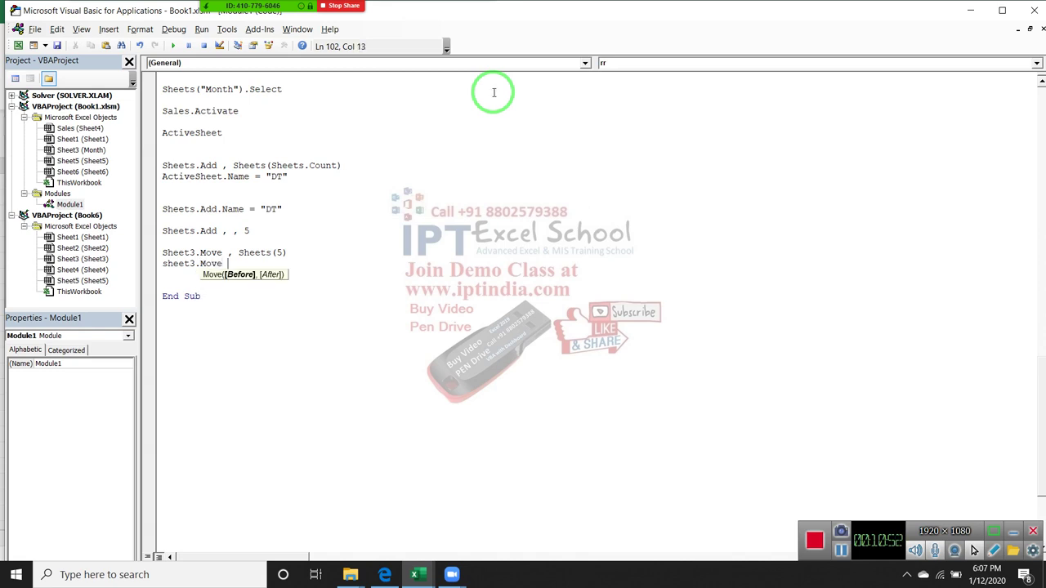
type("work")
type("books(")
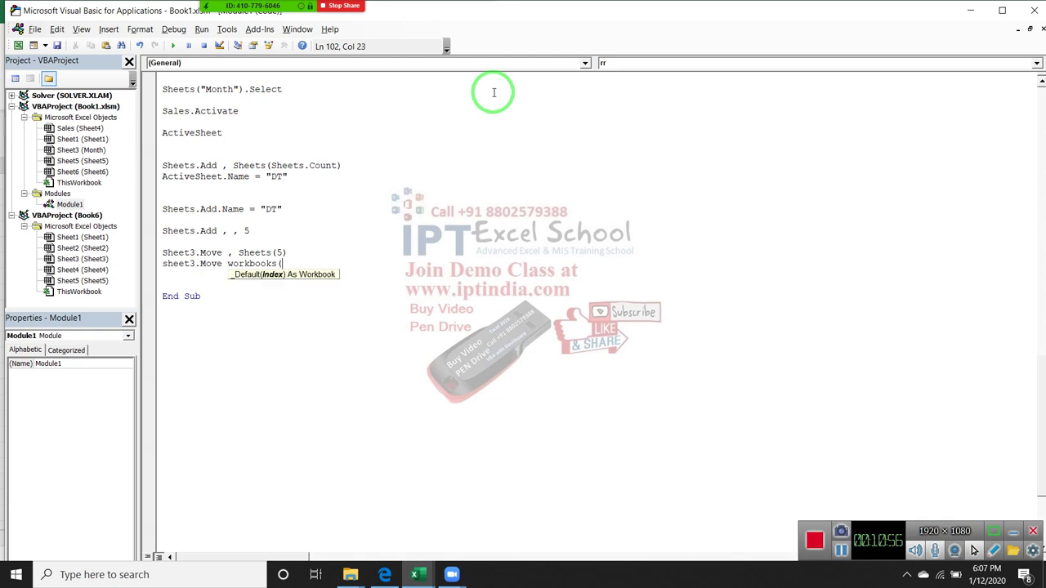
type("\"Boo")
type("k6")
type(".xls")
type("x")
type("\"")
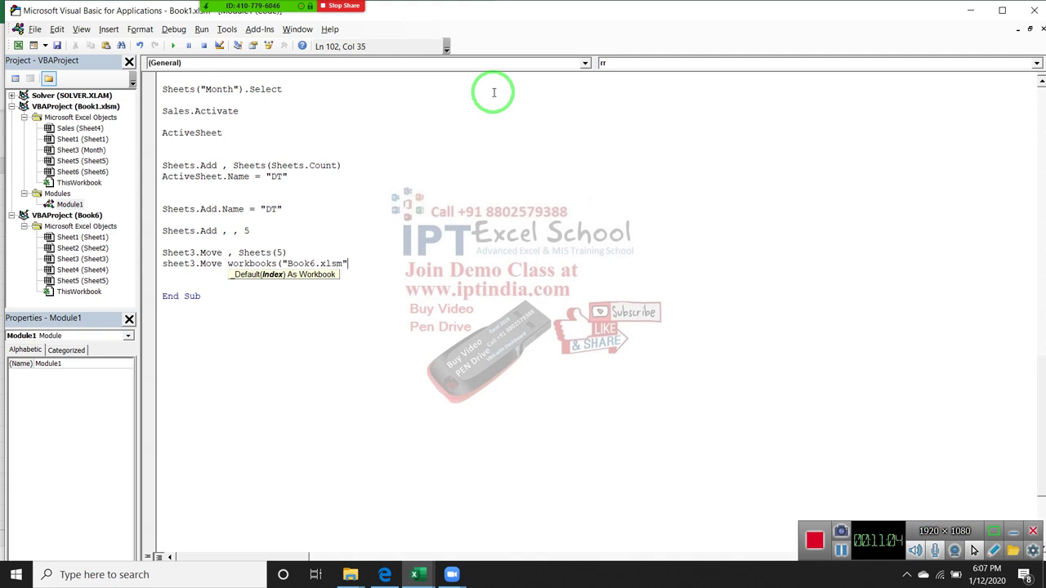
type(").")
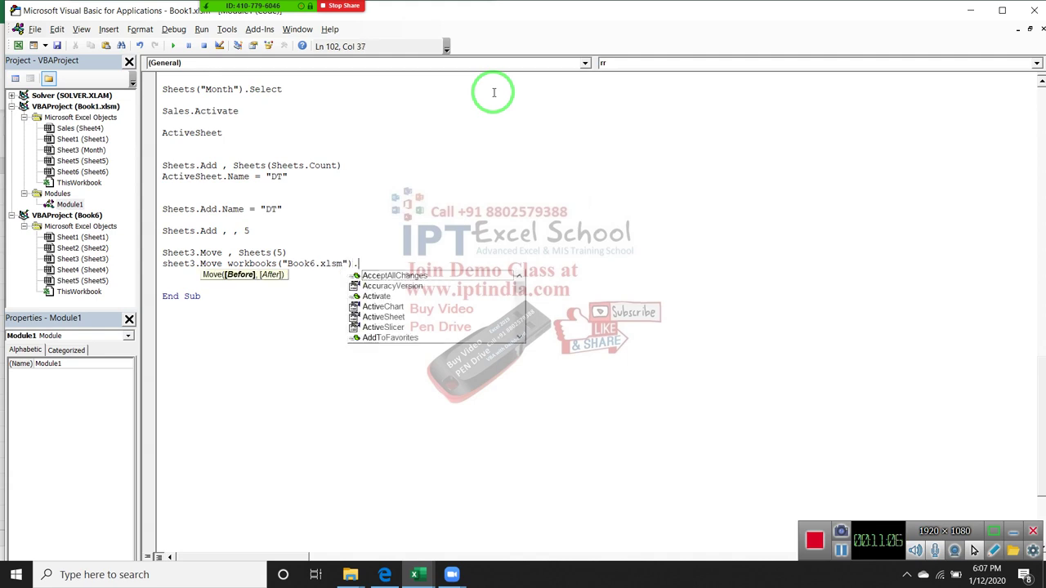
type("Sheets")
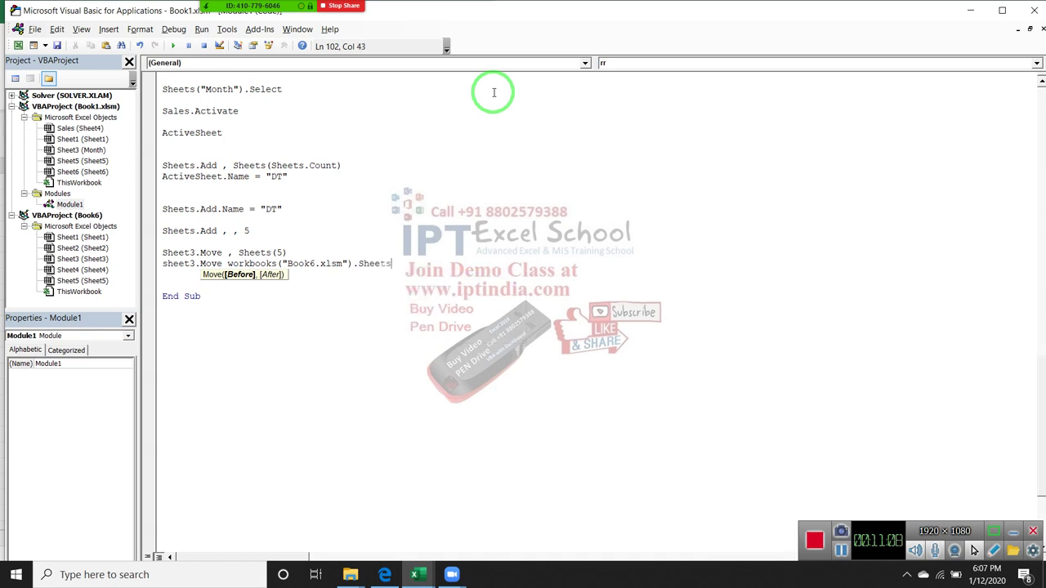
type("(")
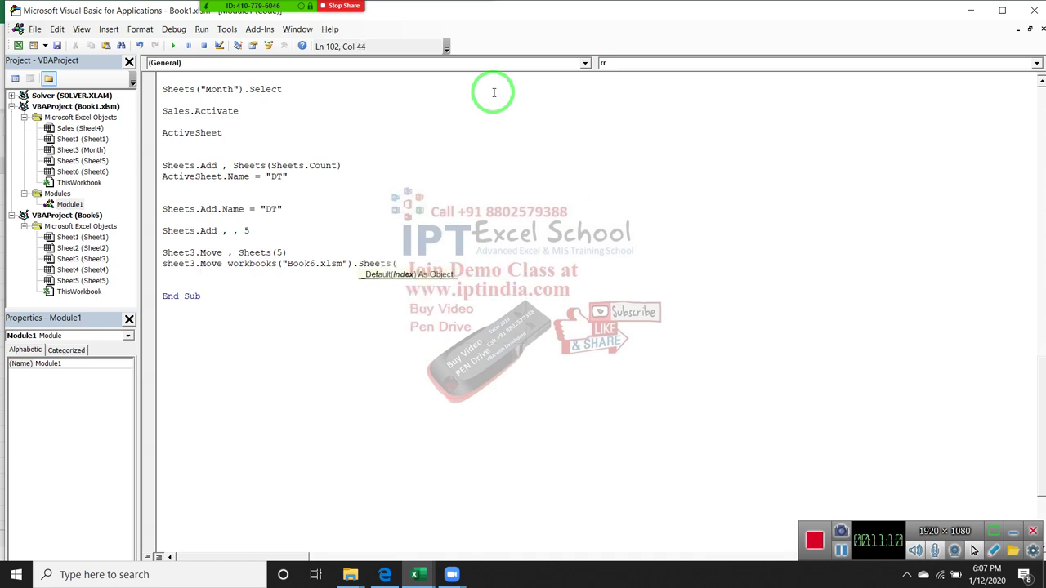
type("1)")
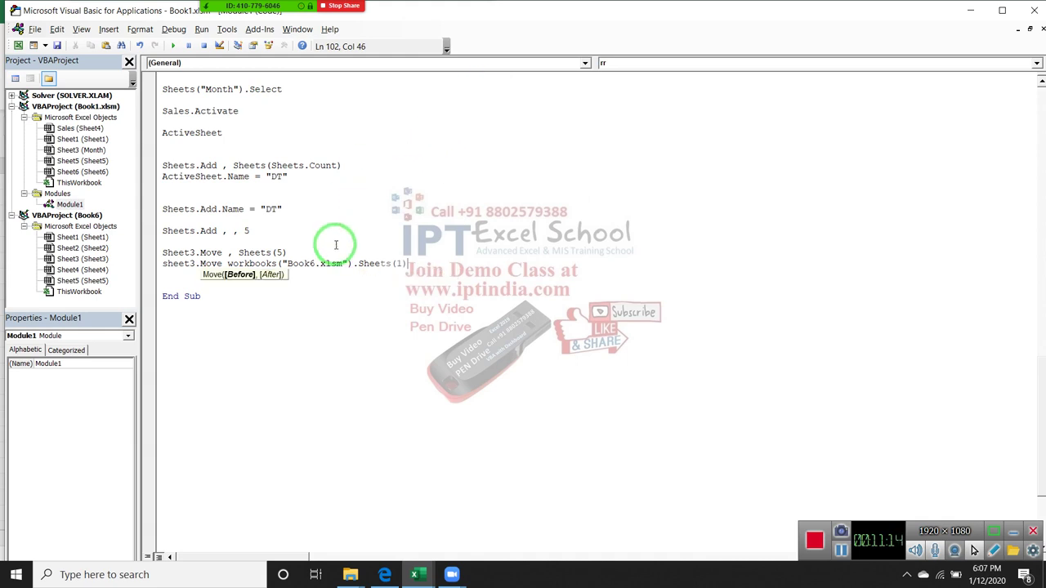
left_click(346, 294)
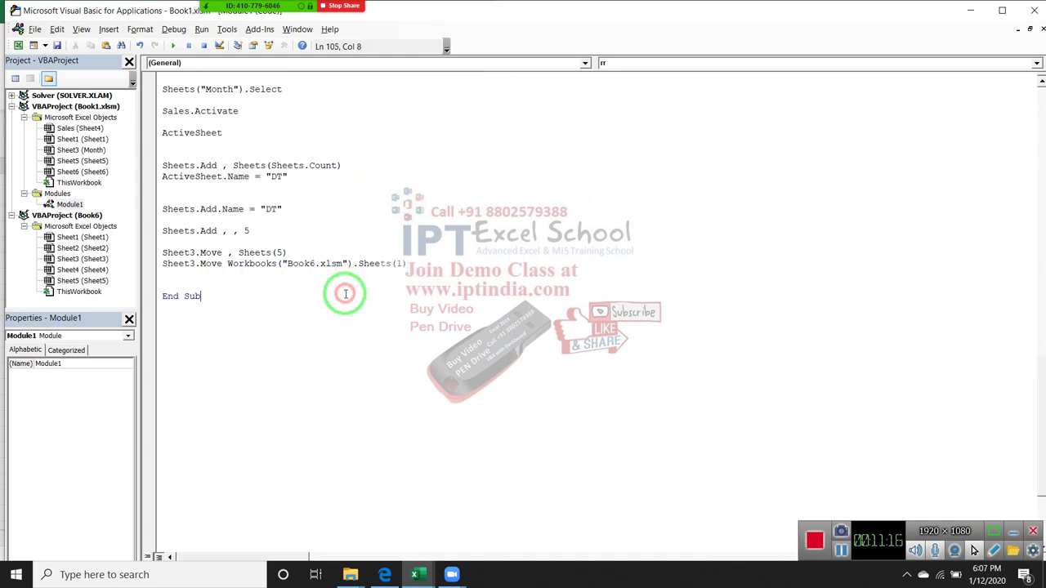
key("Up")
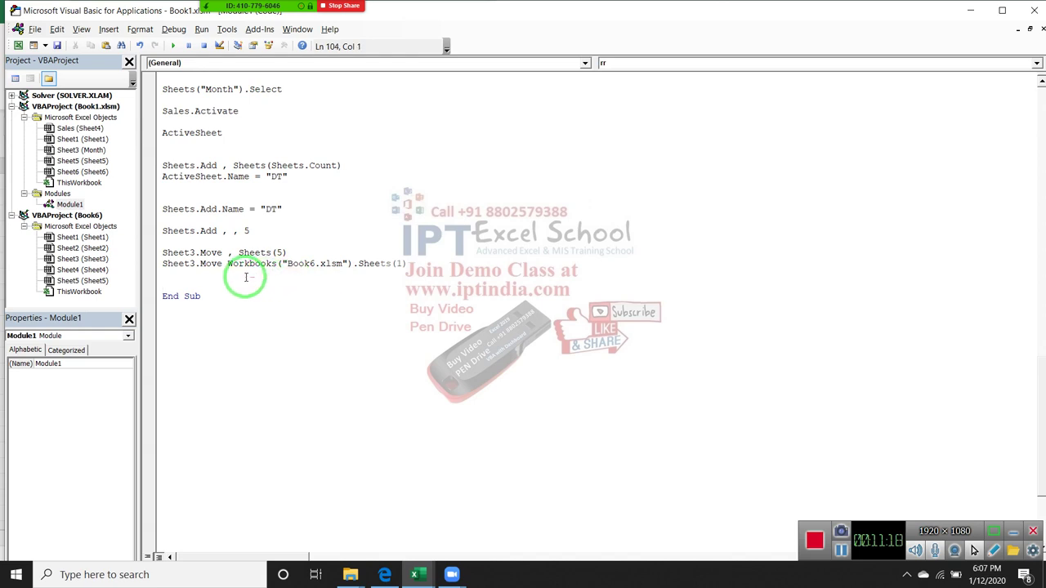
key("Return")
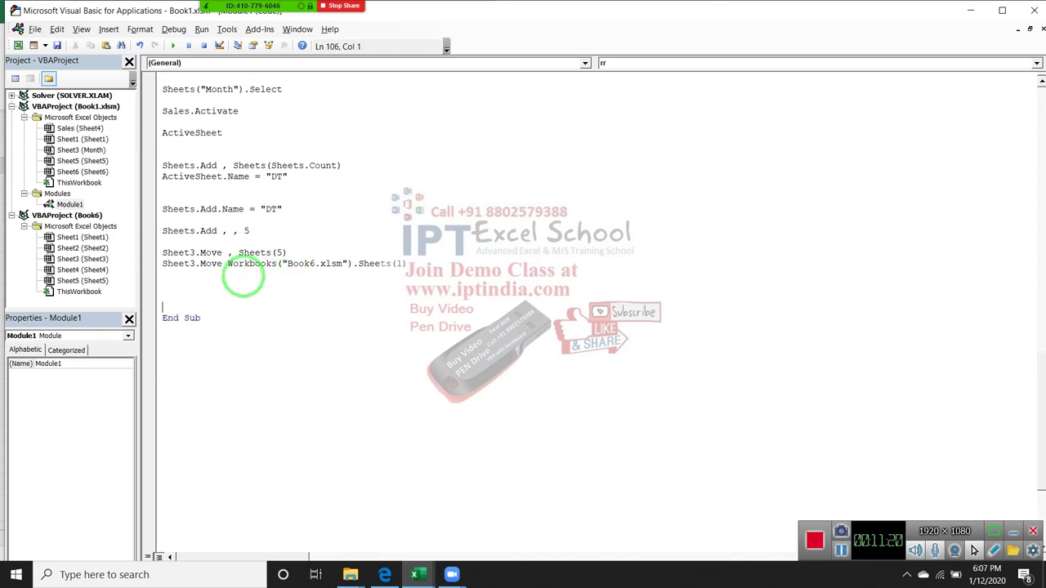
key("Up")
key("Up")
key("Up")
key("Up")
key("shift+Down")
key("shift+Down")
key("shift+Down")
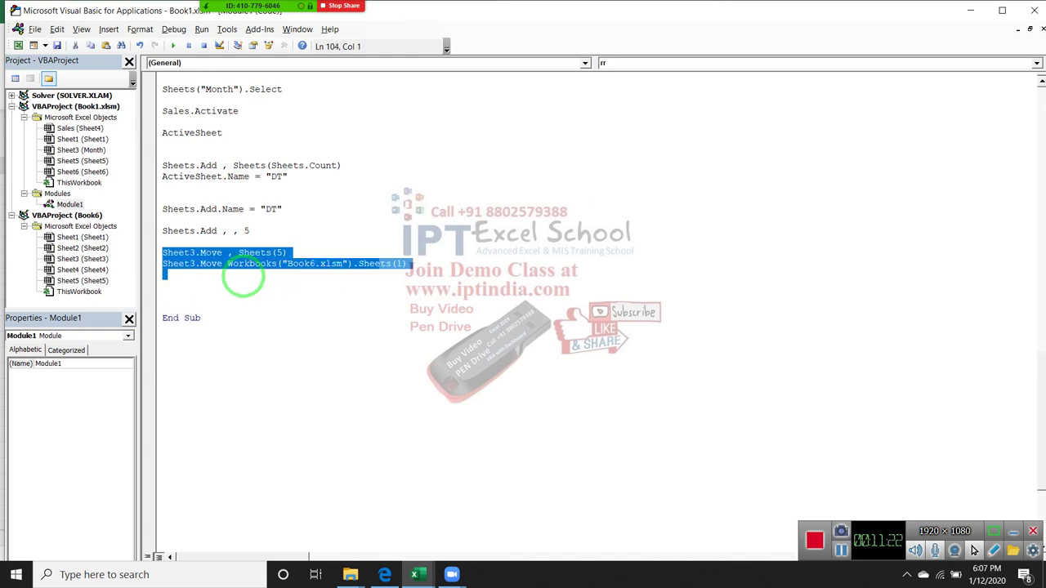
- Duplicate the two Sheet3.Move lines and change Move to Copy in both copies
key("ctrl+c")
key("Down")
key("Down")
key("ctrl+v")
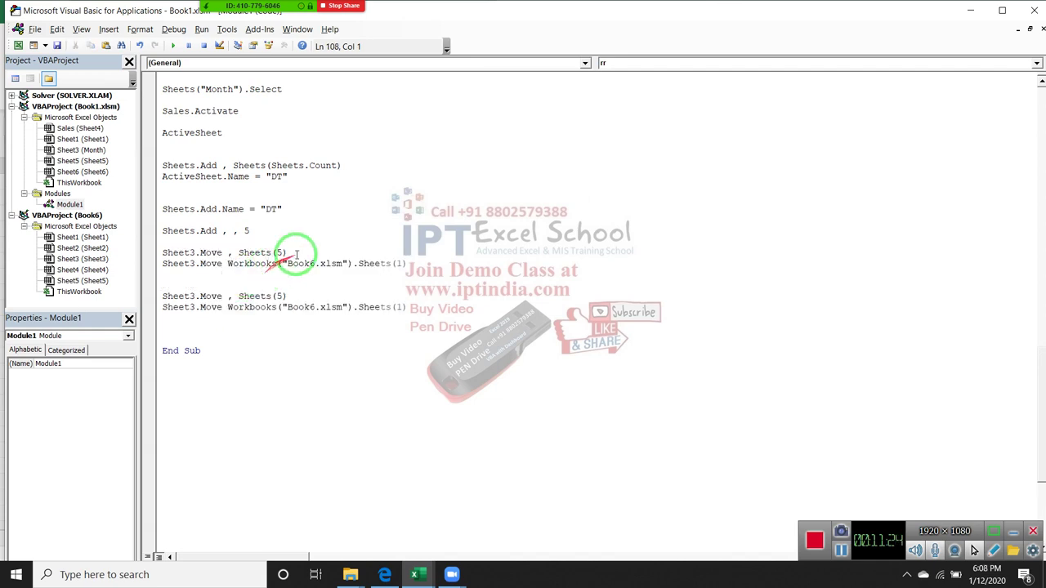
double_click(211, 295)
type("c")
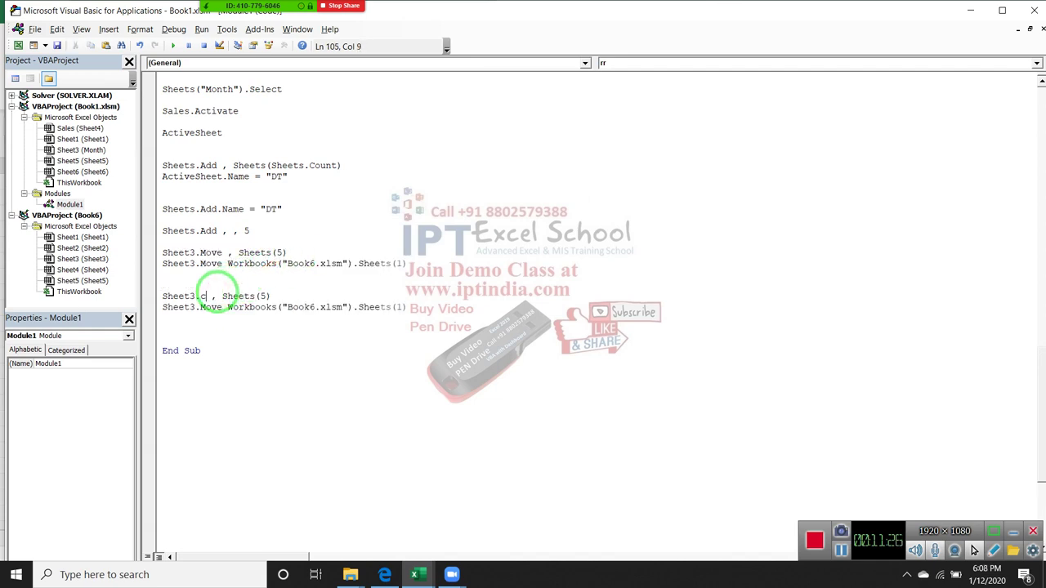
type("opy")
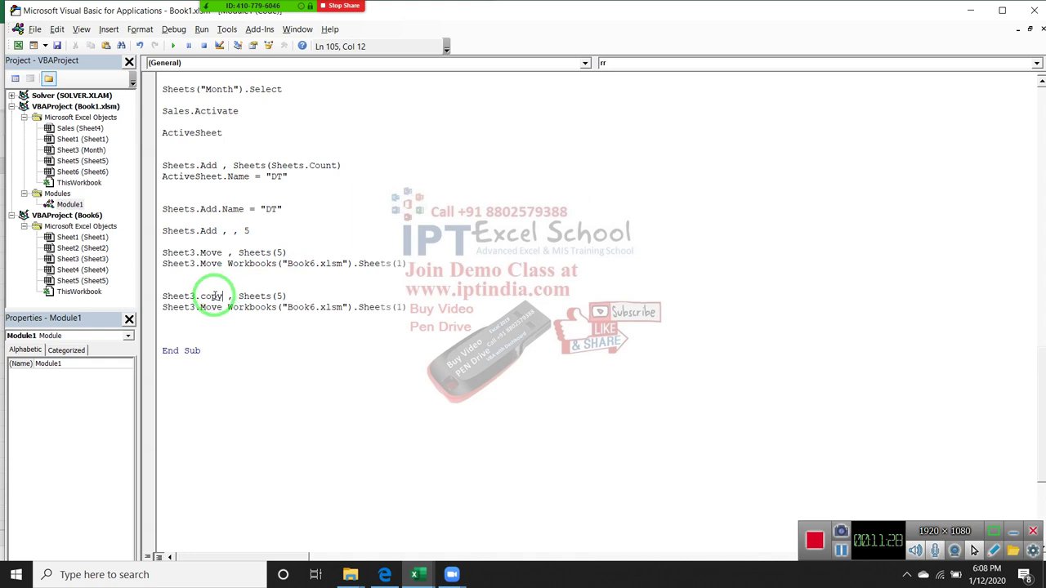
double_click(211, 307)
type("C")
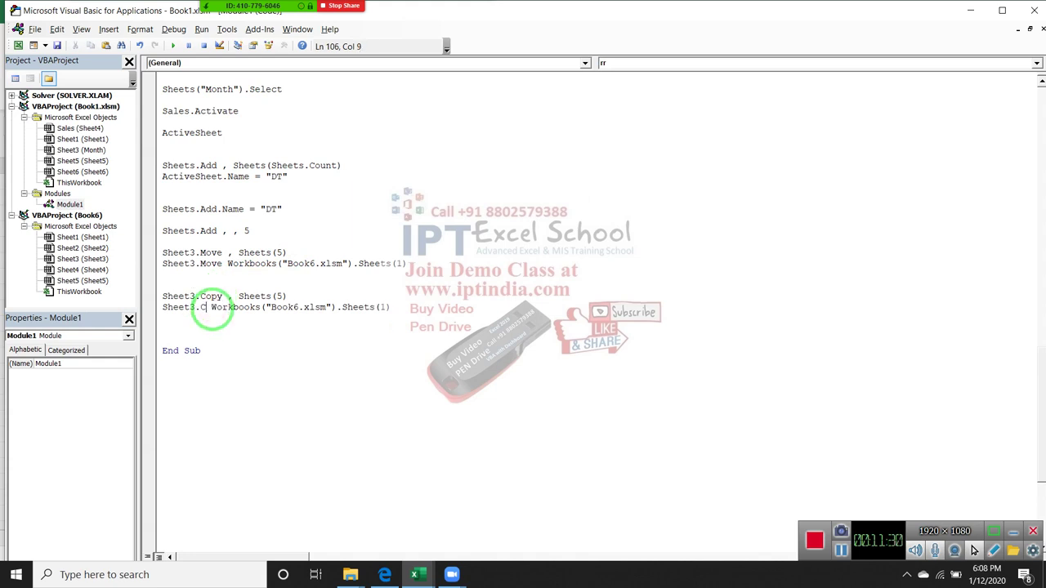
type("opy")
- Open a blank line above End Sub and start a Sheet1 statement
left_click(214, 334)
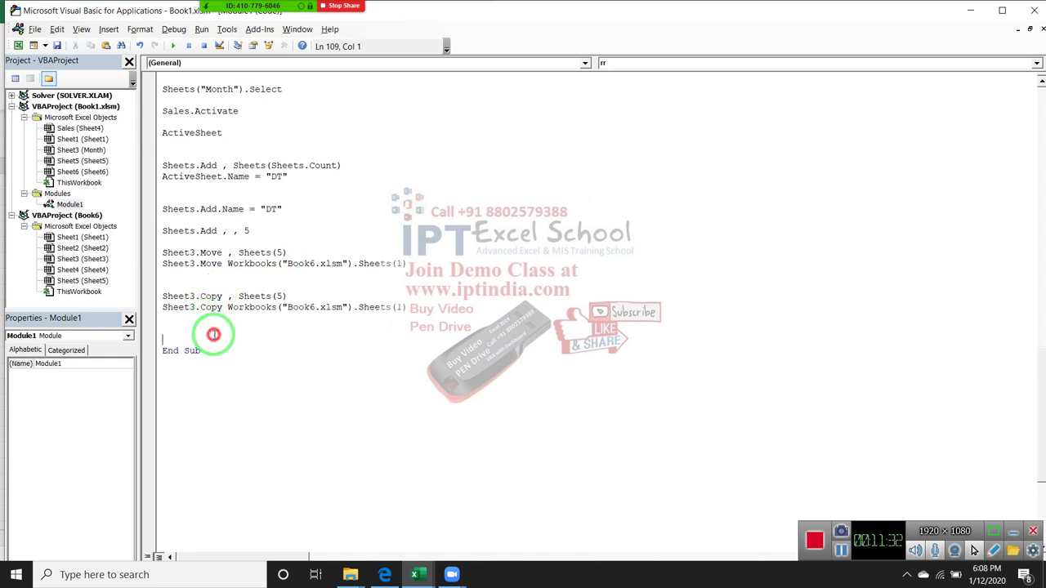
key("Return")
key("Return")
key("Up")
key("Up")
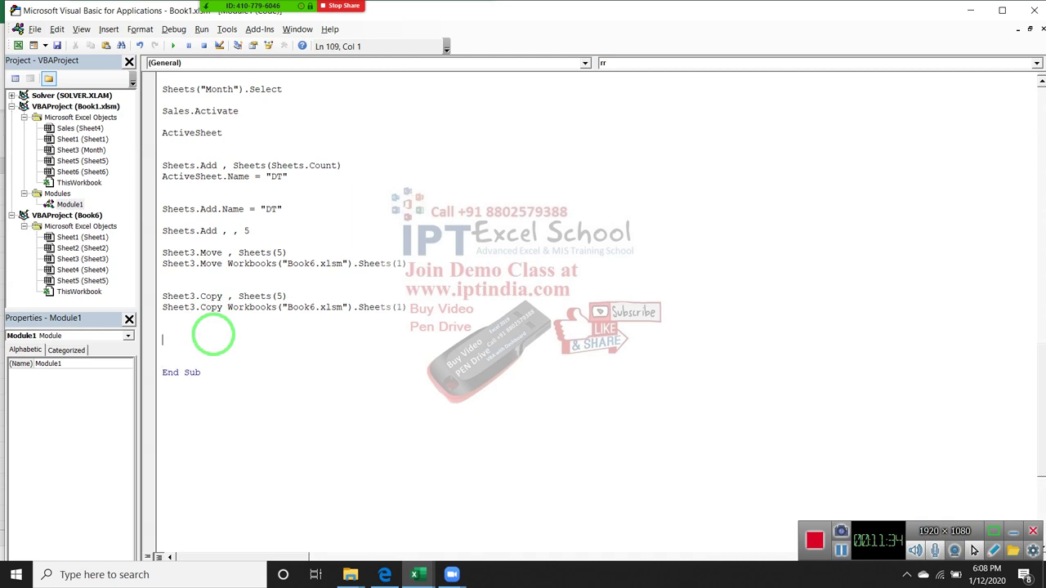
type("she")
type("et")
type("1")
type(".h")
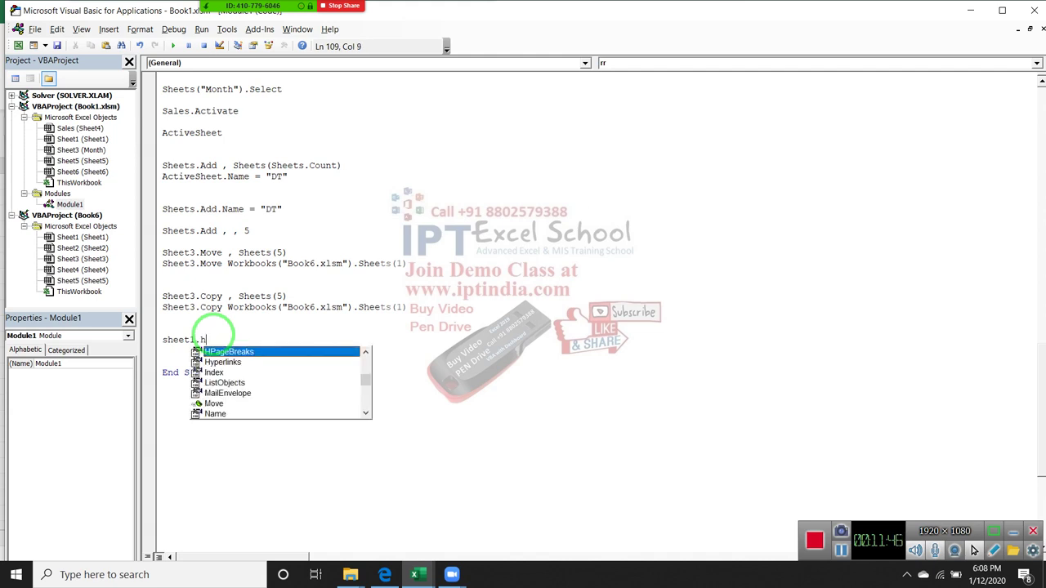
- Complete the line as Sheet1.Visible = xlSheetHidden, then switch to Excel
key("BackSpace")
type("vi")
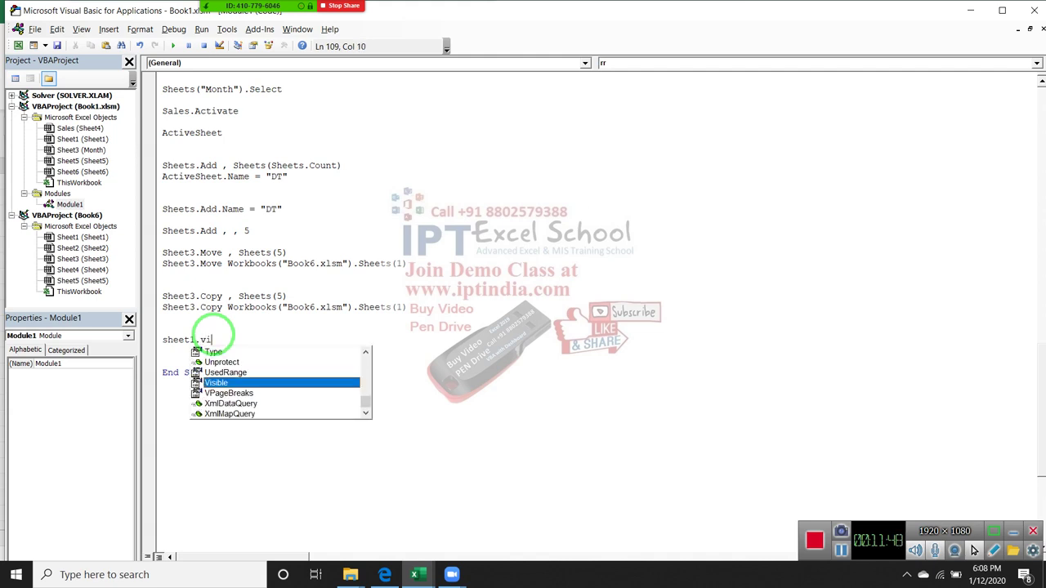
key("Tab")
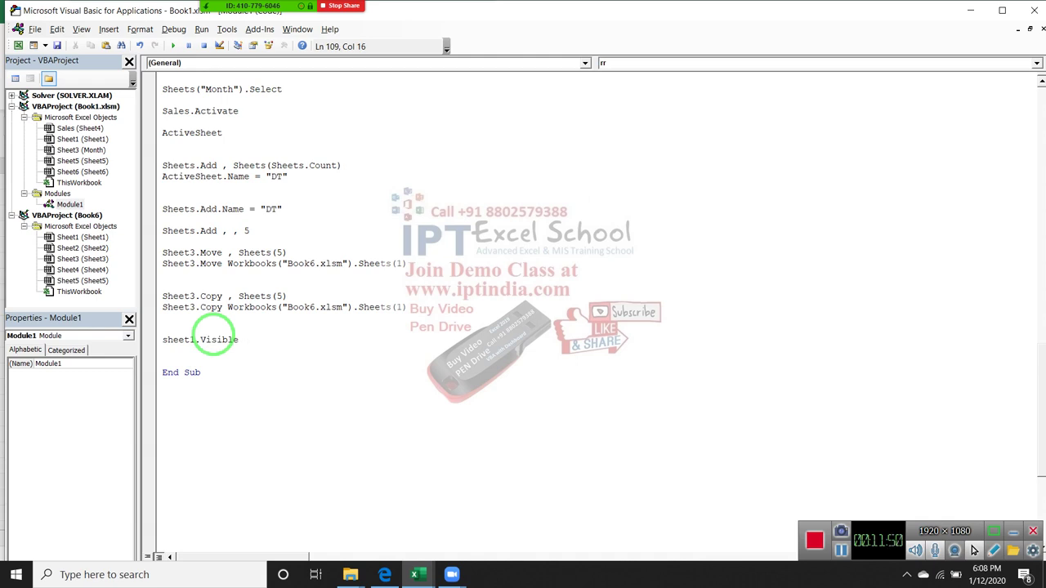
type("=")
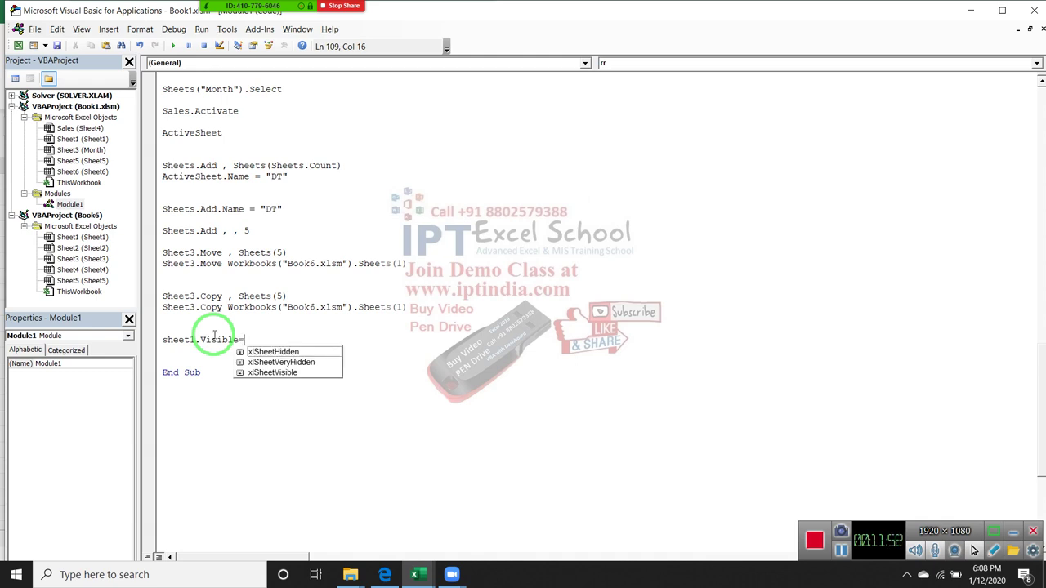
key("Down")
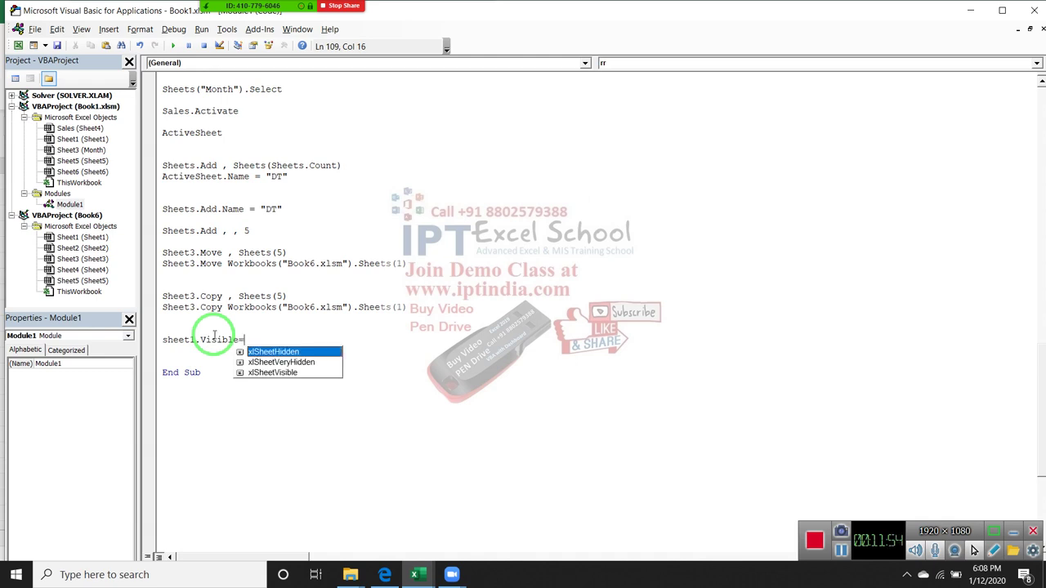
key("Tab")
key("Return")
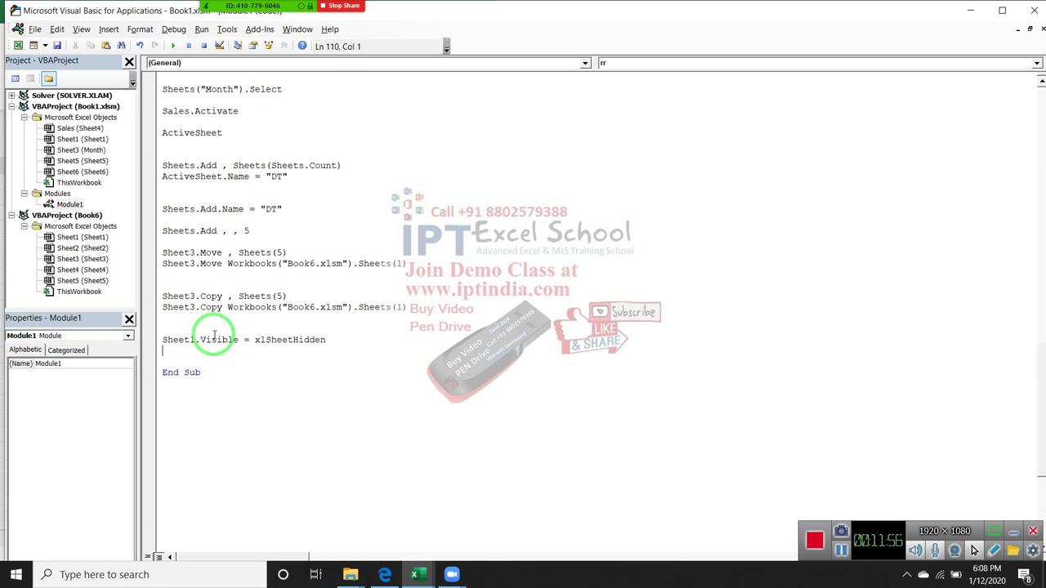
key("alt+F11")
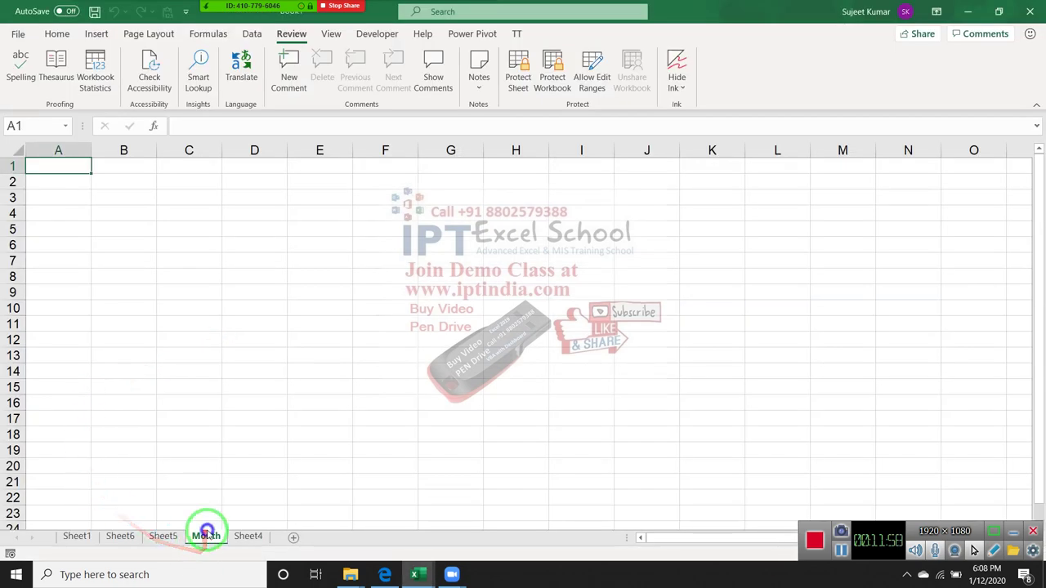
- Hide the Month sheet, then restore it through the Unhide list
right_click(205, 536)
left_click(235, 480)
right_click(205, 536)
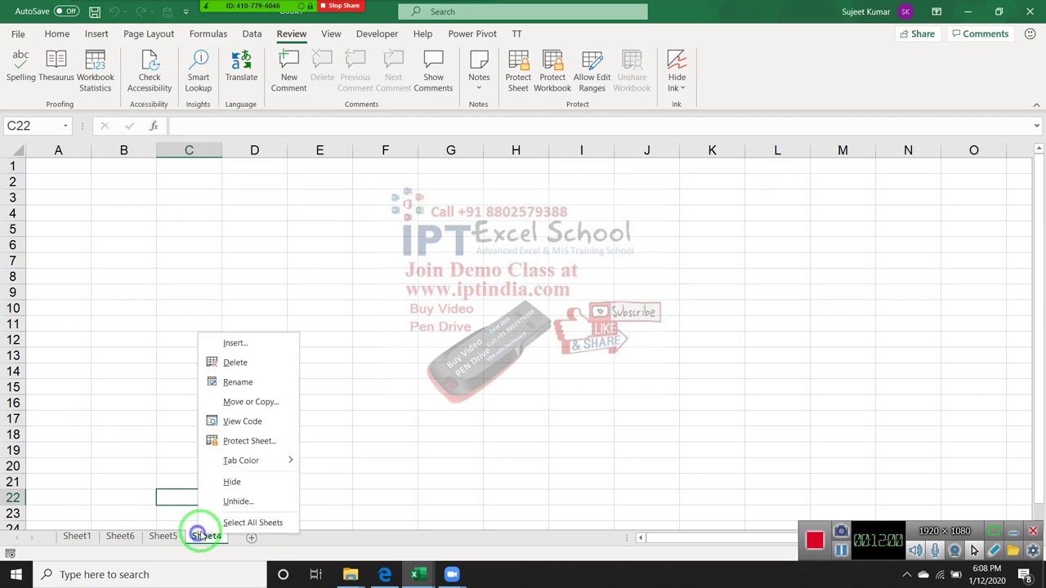
left_click(228, 499)
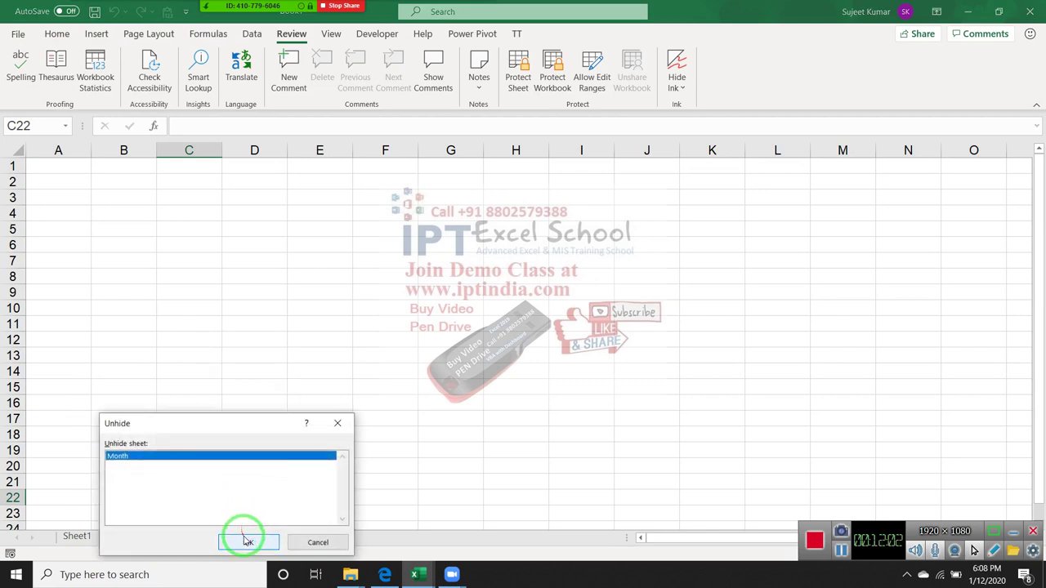
left_click(247, 542)
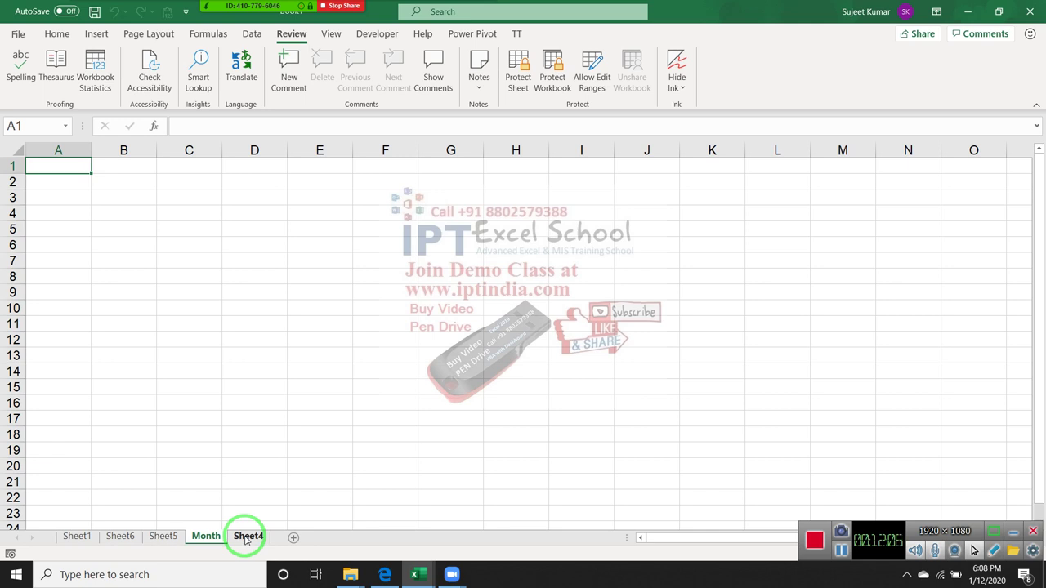
- Add the line Sheet1.Visible = xlSheetVeryHidden to macro rr
key("alt+F11")
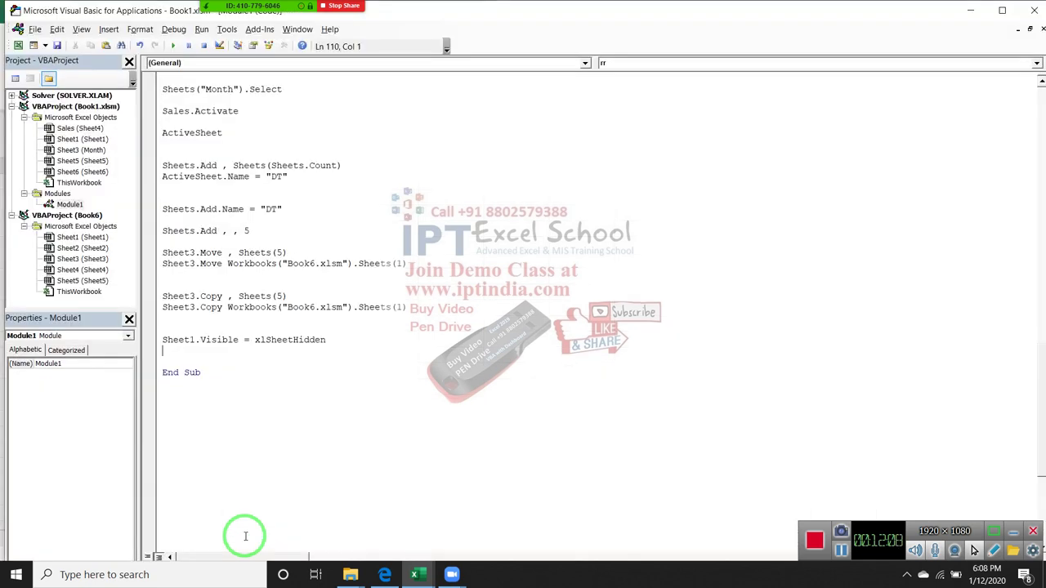
type("sheet")
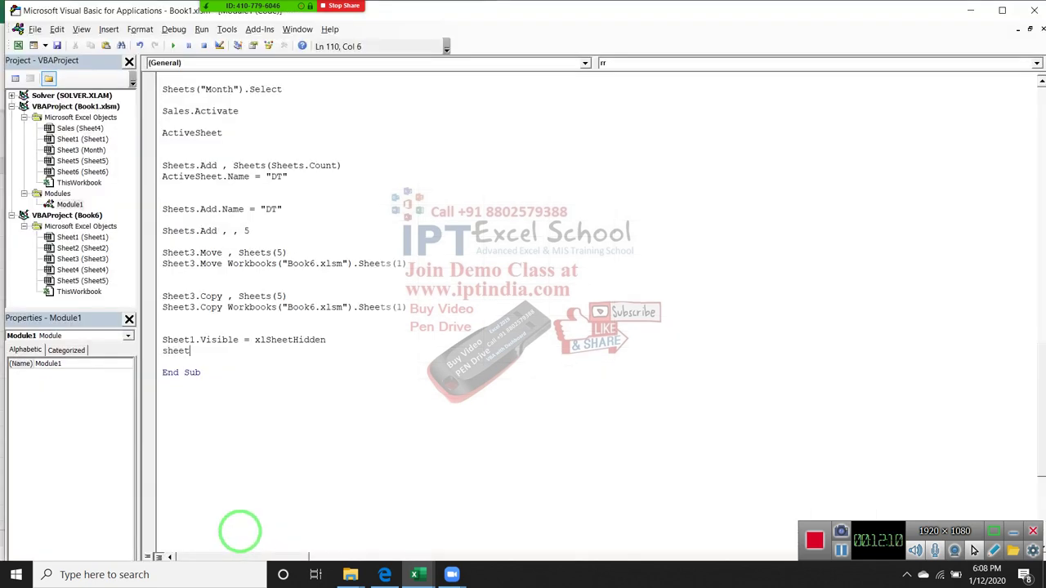
type("1.")
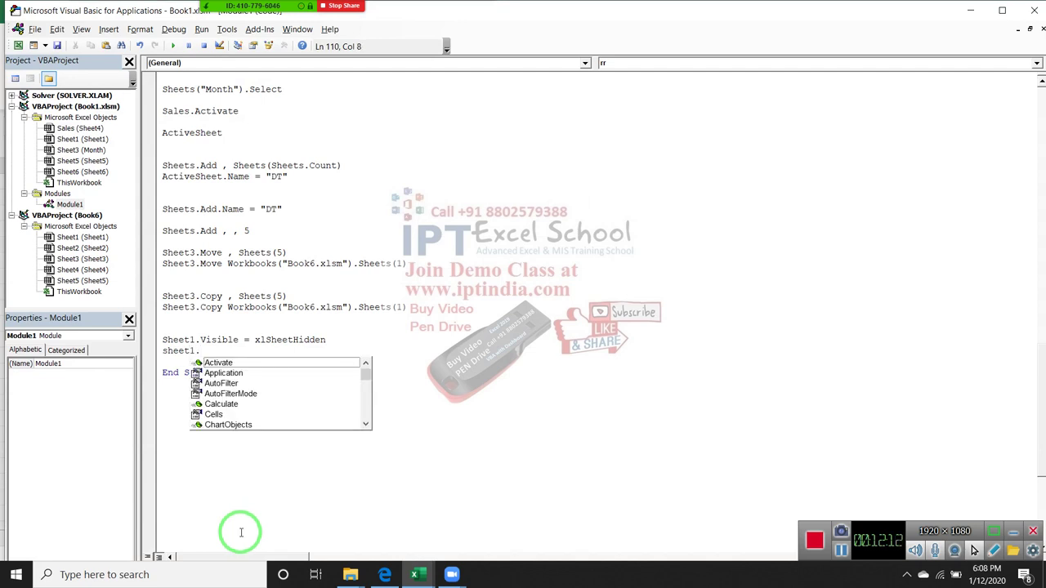
type("vi")
key("Tab")
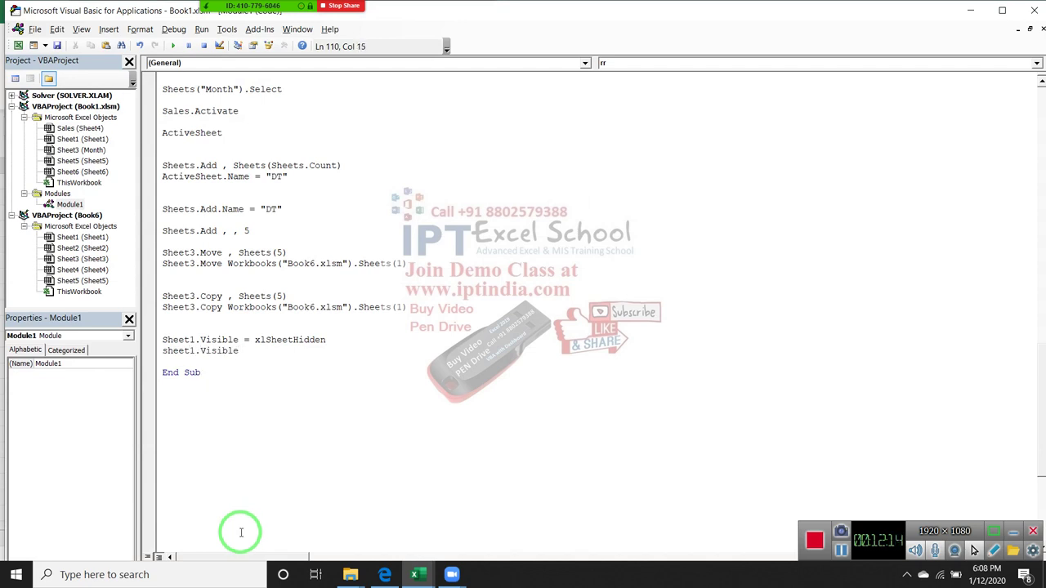
type("=")
key("Down")
key("Down")
key("Tab")
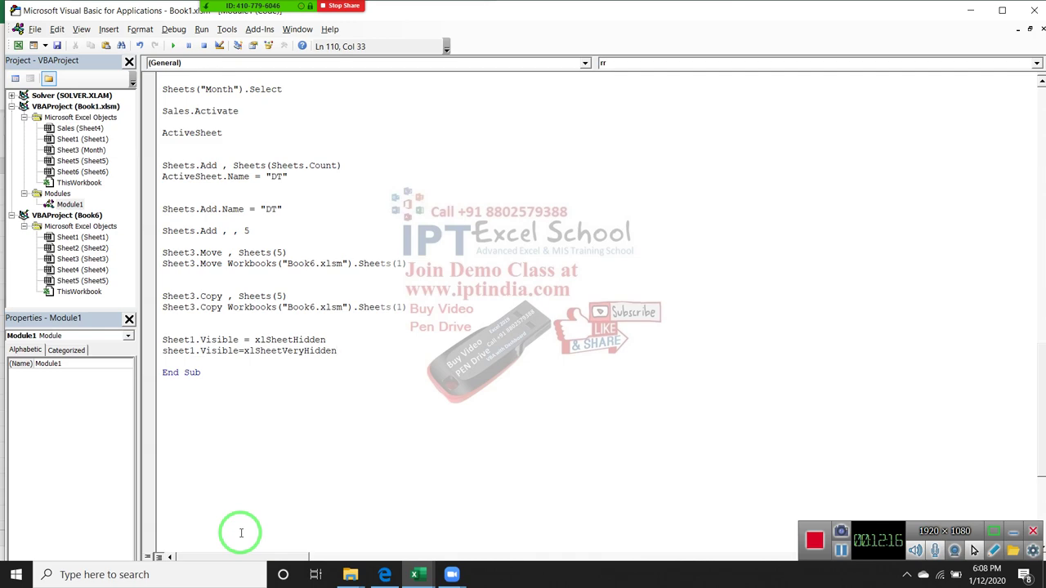
key("Return")
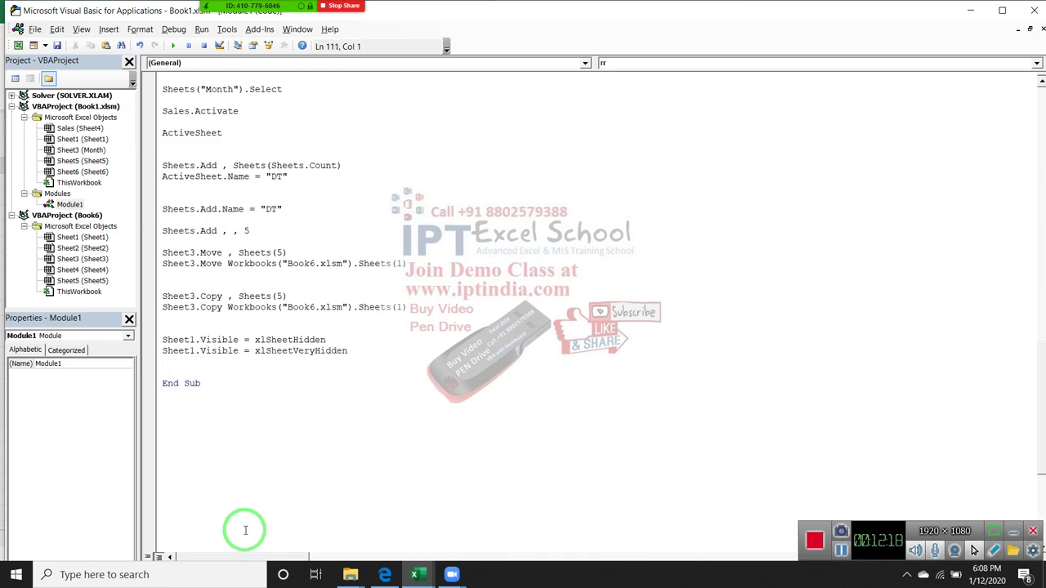
- Glance at Excel, then add Sheet1.Visible = xlSheetVisible on the next line
key("alt+F11")
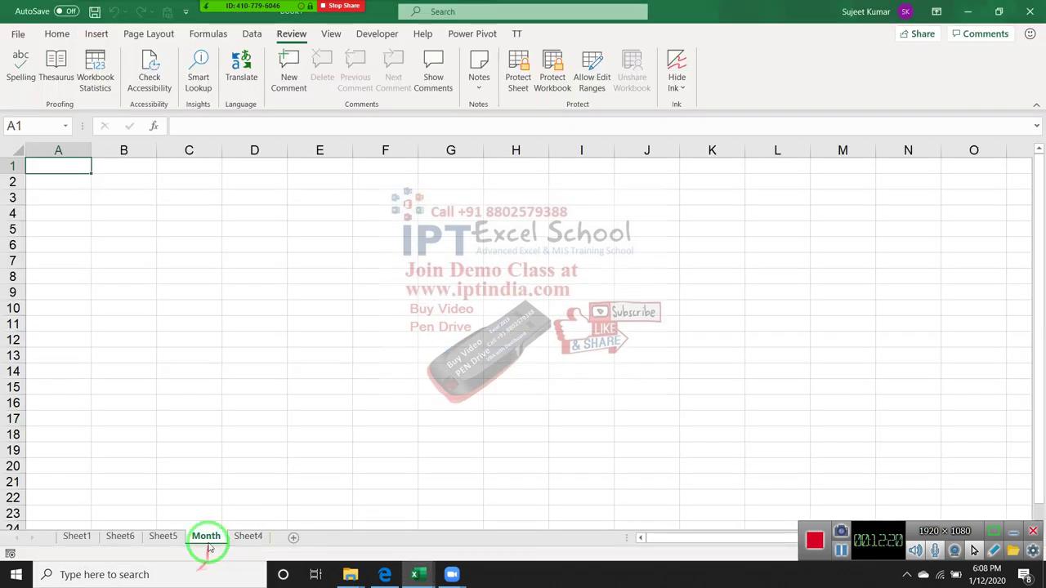
key("alt+F11")
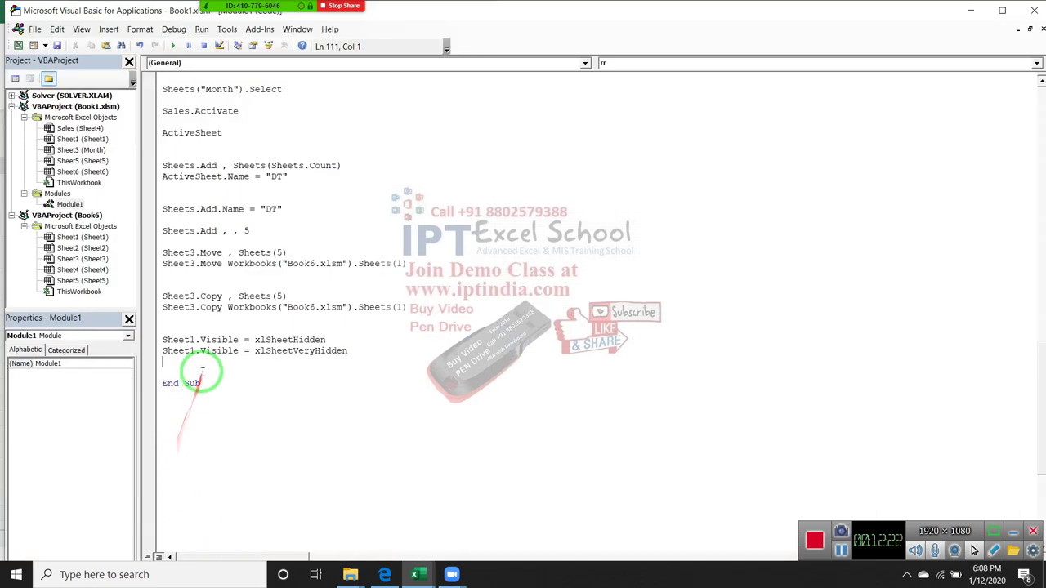
left_click(200, 372)
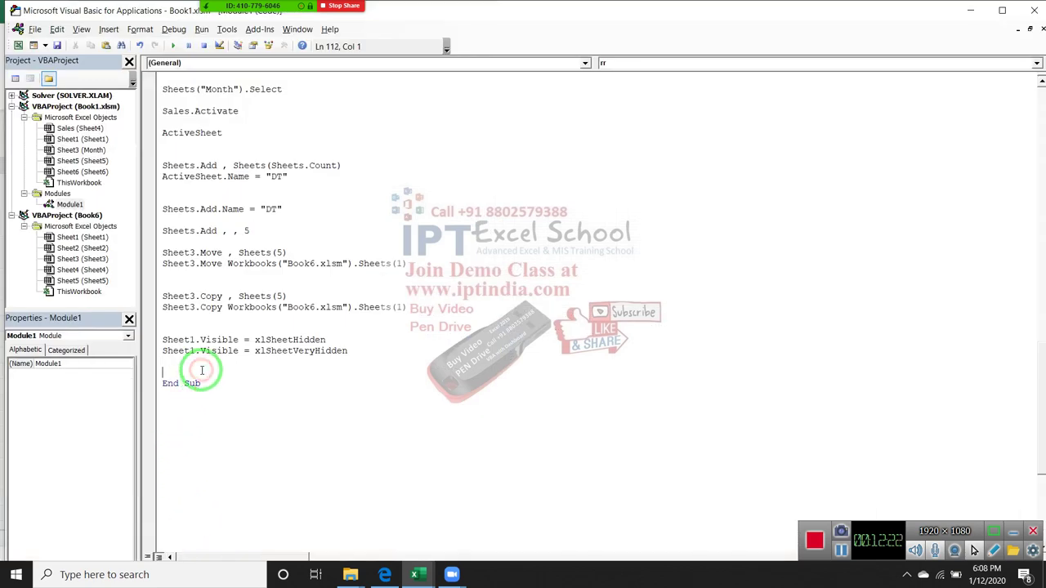
left_click(255, 366)
type("sheet1")
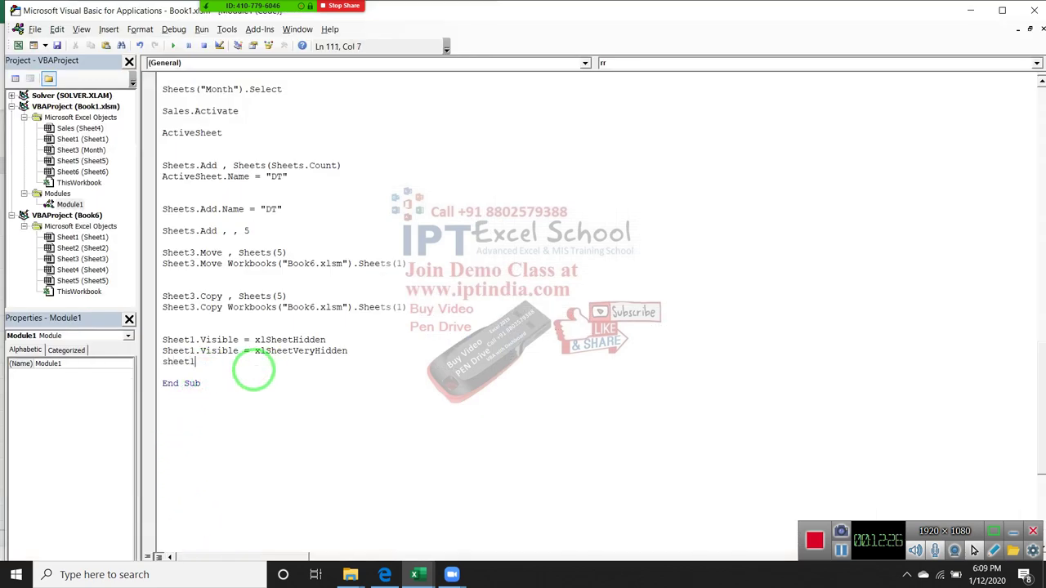
type(".vi")
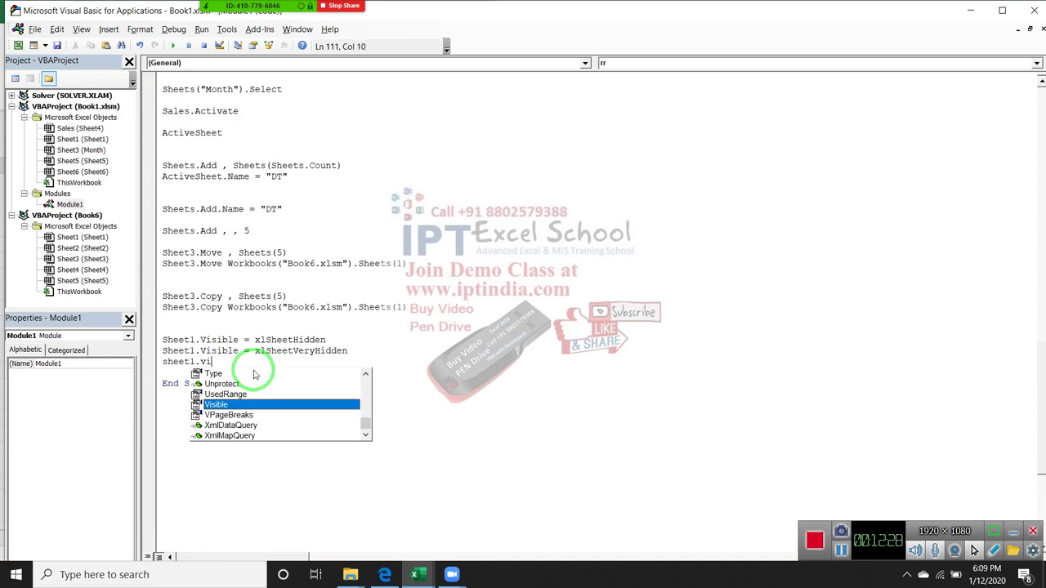
key("Tab")
type("=")
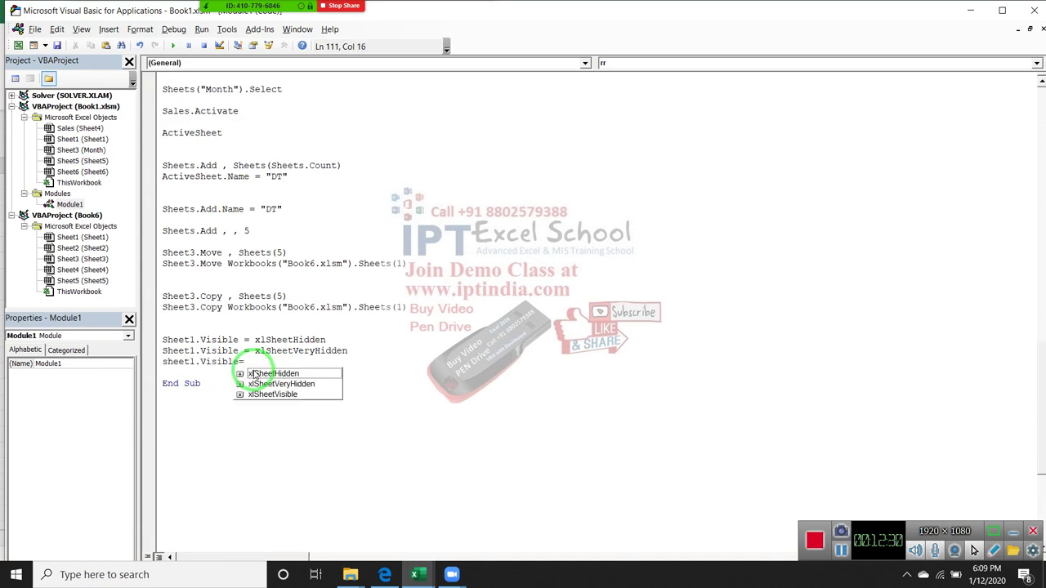
key("Down")
key("Down")
key("Return")
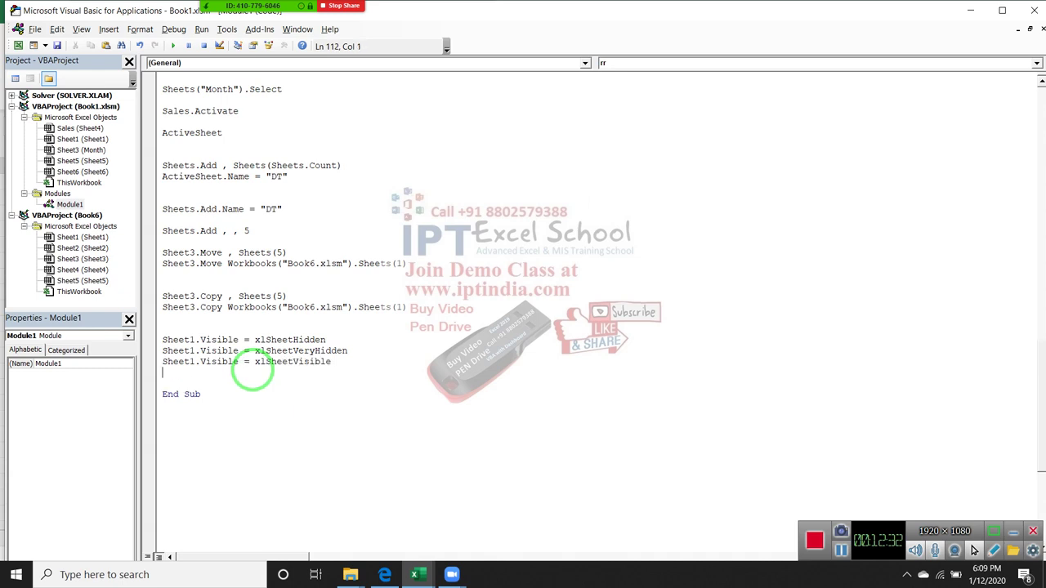
- Inspect Sheet6's Visible property options, then add a blank line below the xlSheetVisible statement
left_click(82, 172)
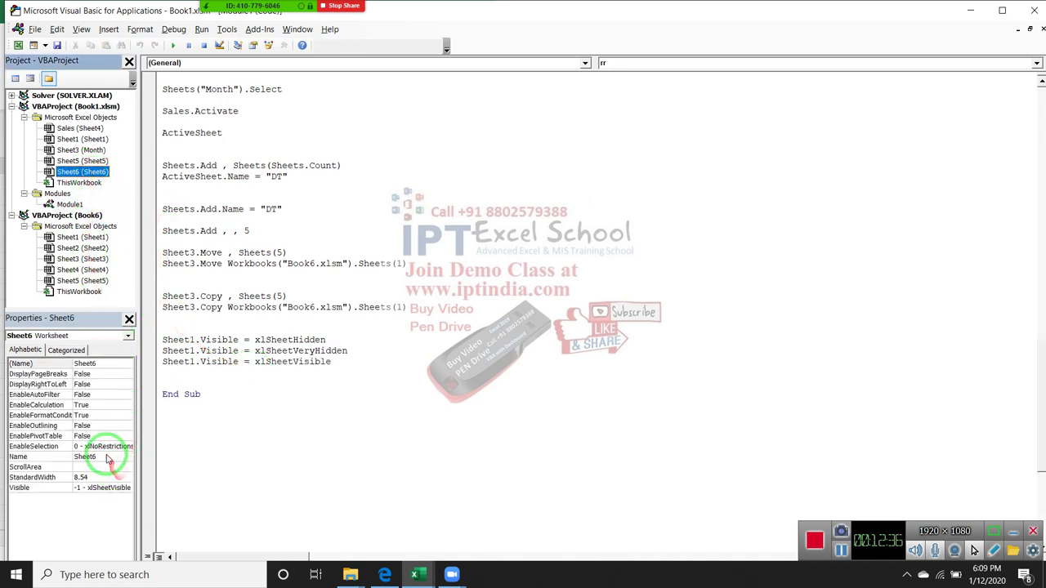
left_click(117, 488)
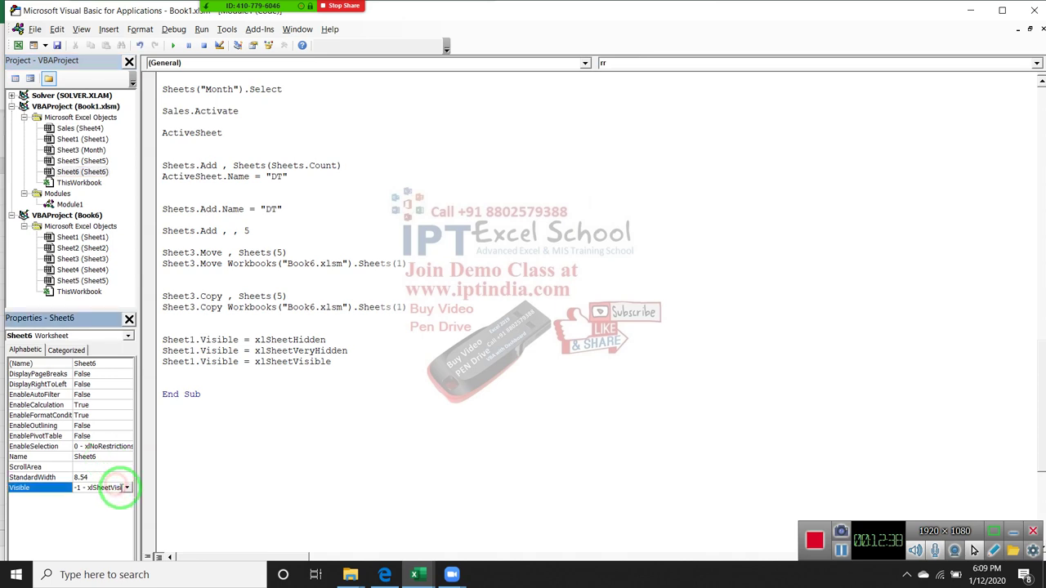
left_click(127, 487)
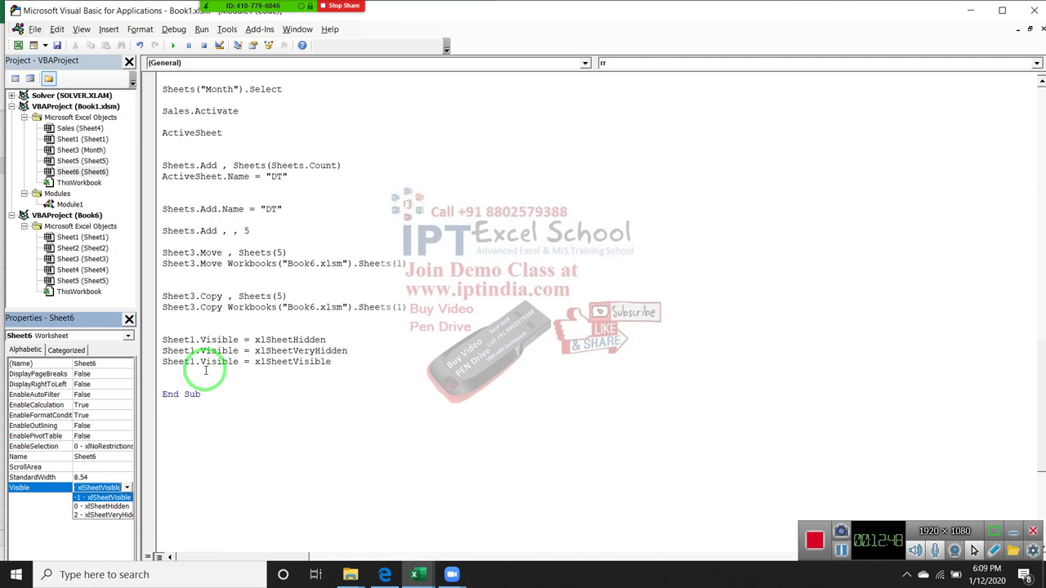
left_click(206, 373)
key("Return")
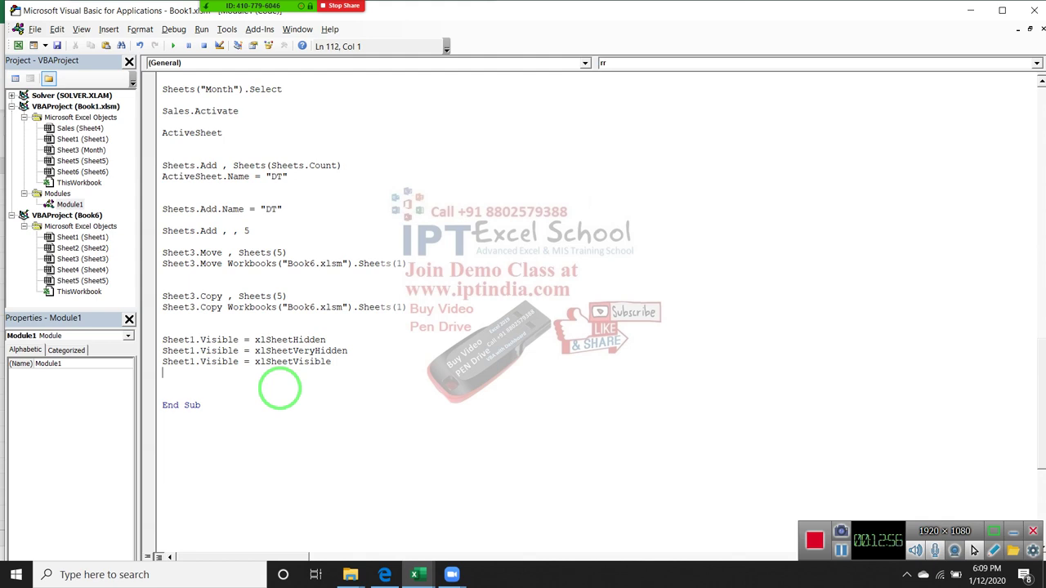
- Highlight the Sheet3.Copy , Sheets(5) line and the start of its statement
key("Up")
key("Up")
key("Up")
key("Up")
key("Up")
key("Up")
key("Up")
key("shift+Down")
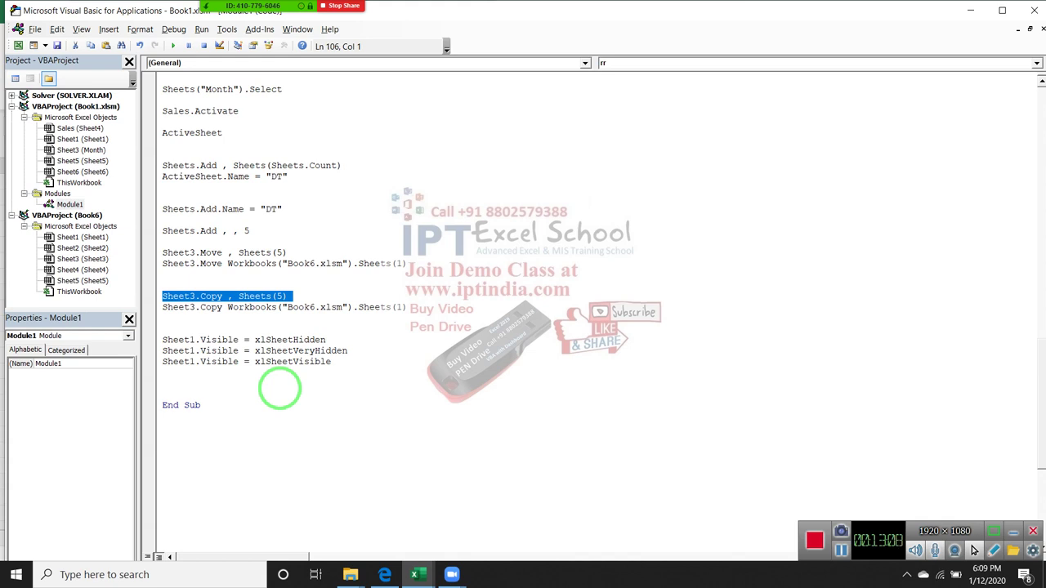
left_click(163, 308)
key("shift+Right")
key("shift+Right")
key("shift+Right")
key("shift+Right")
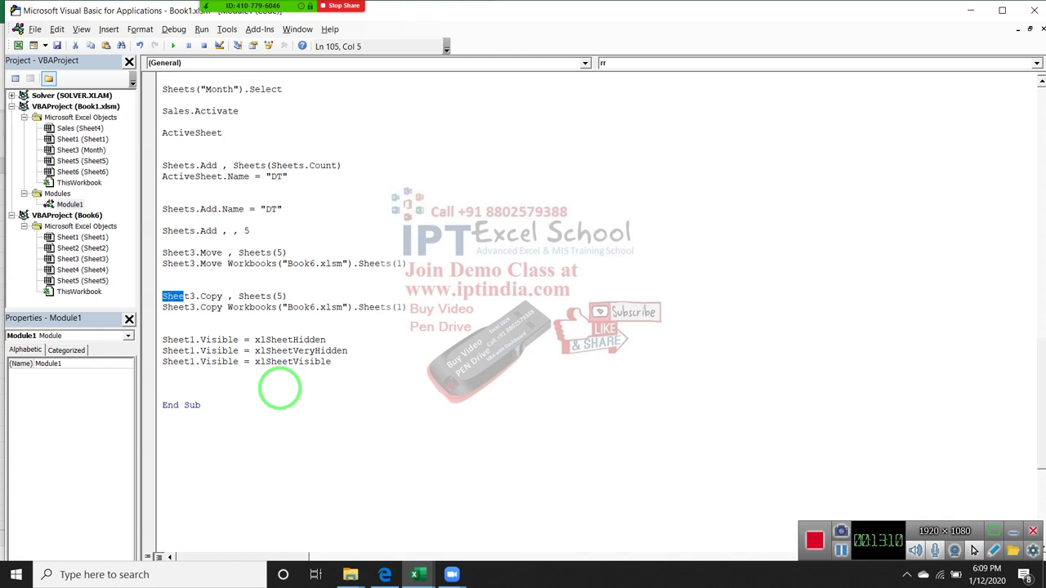
key("shift+Right")
key("shift+Right")
key("shift+Right")
key("shift+Right")
key("shift+Right")
key("Right")
key("Right")
key("Right")
key("Right")
key("Right")
key("shift+Right")
key("shift+Right")
key("shift+Right")
key("shift+Right")
key("shift+Right")
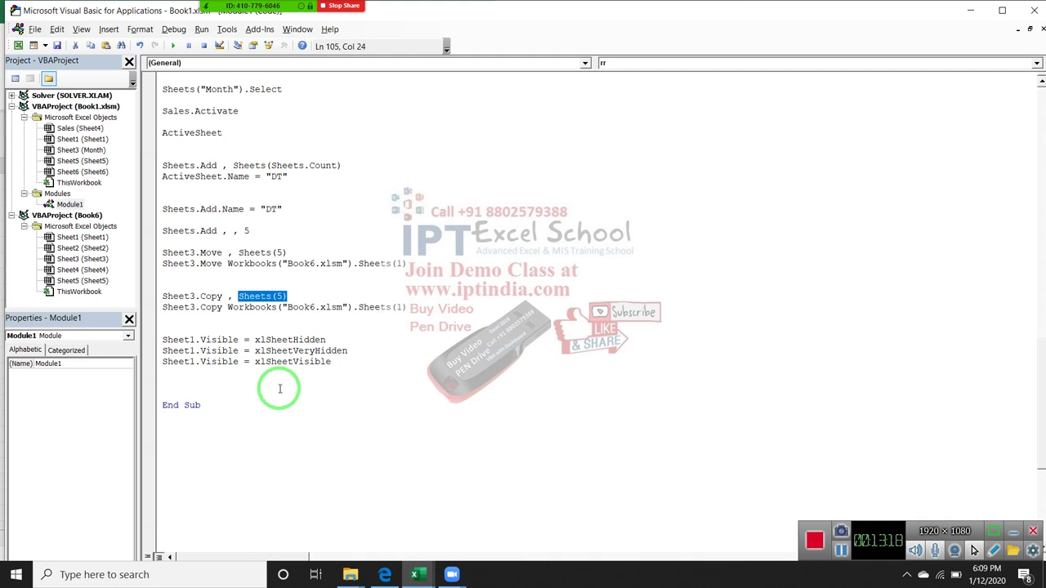
- Select the Workbooks("Book6.xlsm") destination in the second Sheet3.Copy line
key("Down")
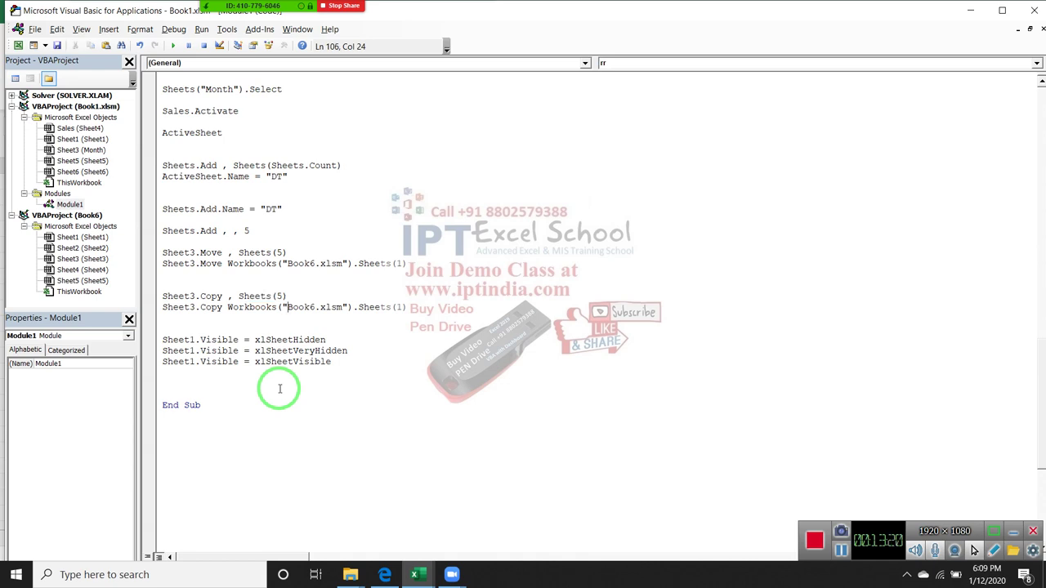
key("Down")
key("Left")
key("Left")
key("Left")
key("Left")
key("Left")
key("Left")
key("Left")
key("Left")
key("Left")
key("Left")
key("Left")
key("Left")
key("Right")
key("Right")
key("shift+Right")
key("shift+Right")
key("shift+Right")
key("shift+Right")
key("shift+Right")
key("shift+Right")
key("shift+Right")
key("shift+Right")
key("shift+Right")
key("shift+Right")
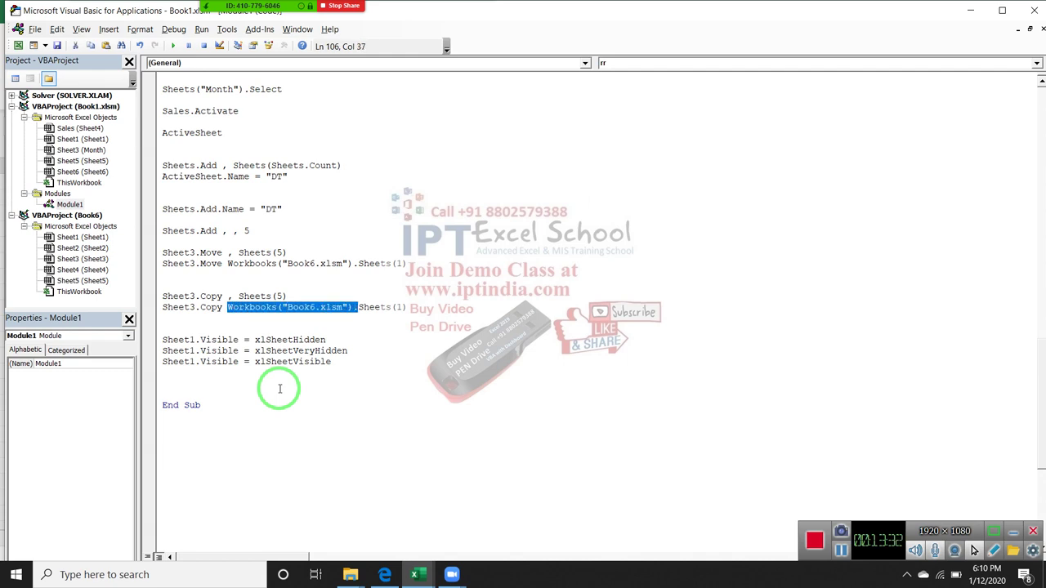
key("shift+Right")
key("shift+Right")
key("shift+Right")
key("shift+Right")
key("shift+Right")
key("shift+Right")
key("shift+Right")
key("shift+Right")
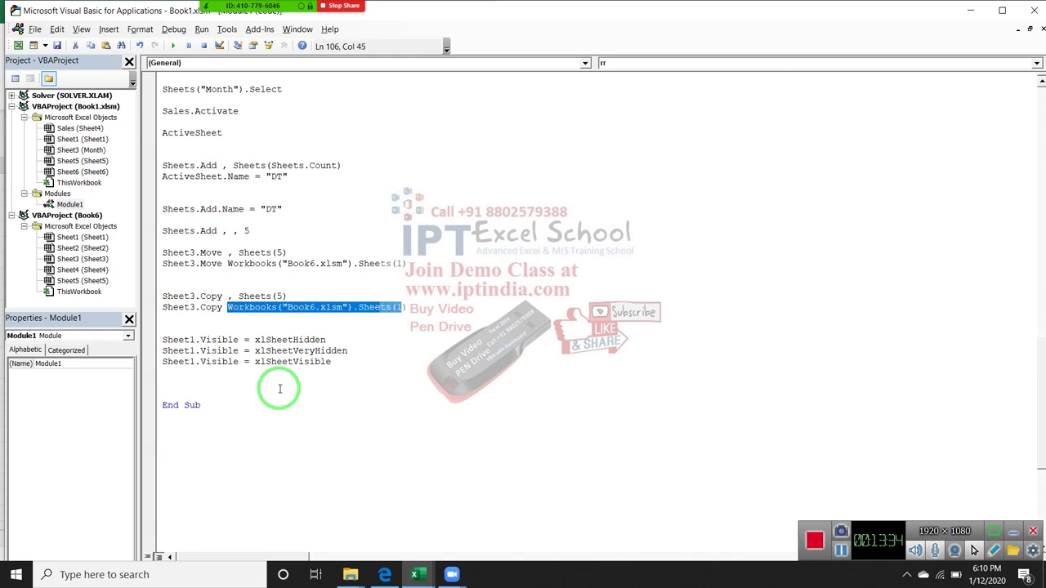
key("shift+Right")
key("Left")
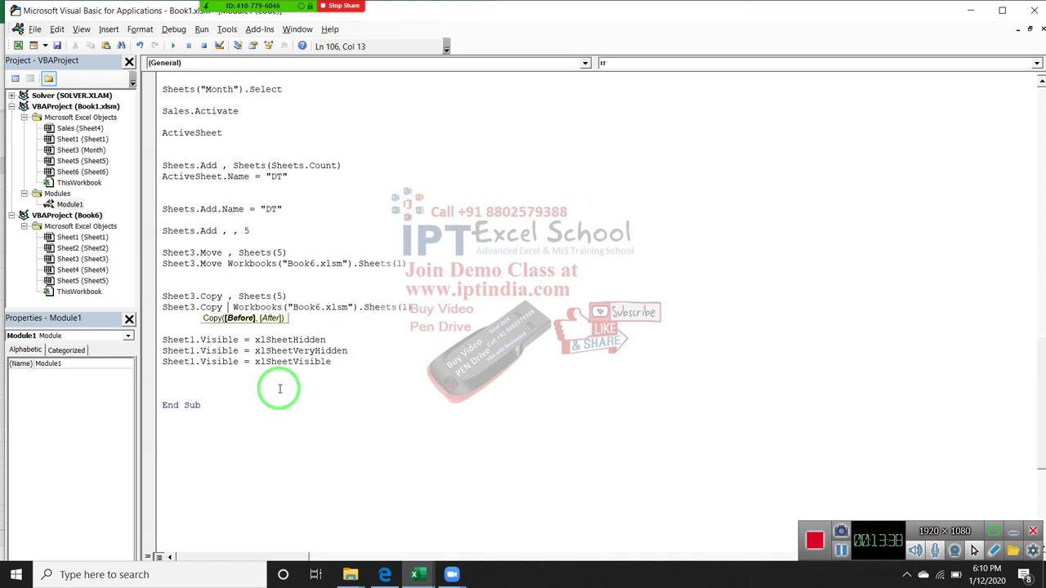
- Review the Copy argument hint, then add another blank line above End Sub
key("Up")
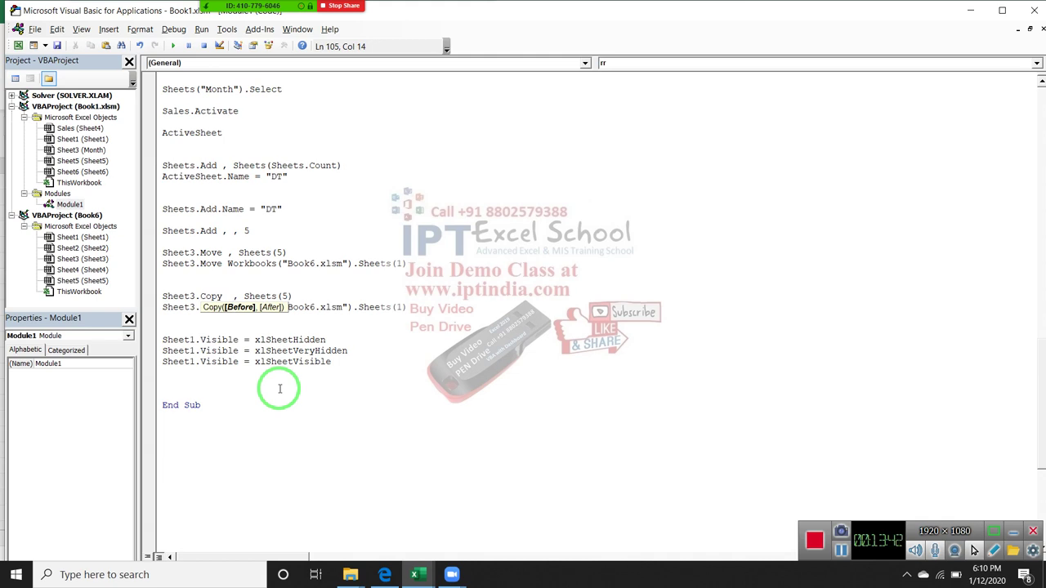
key("Right")
key("Down")
key("Down")
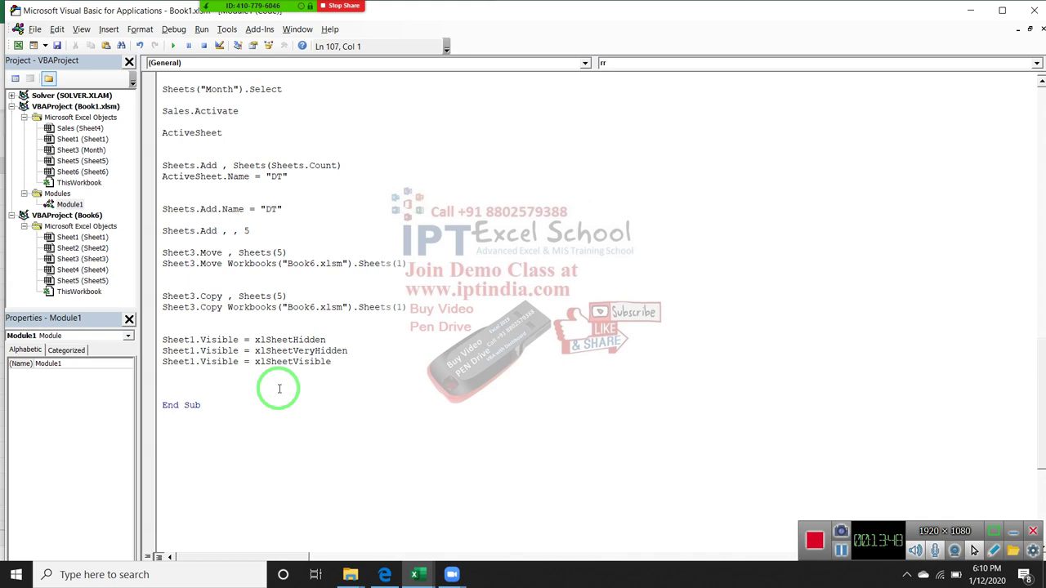
key("Down")
key("Down")
key("Down")
key("Right")
key("Right")
key("Right")
key("Down")
key("Down")
key("Down")
key("alt+F11")
key("alt+F11")
key("Return")
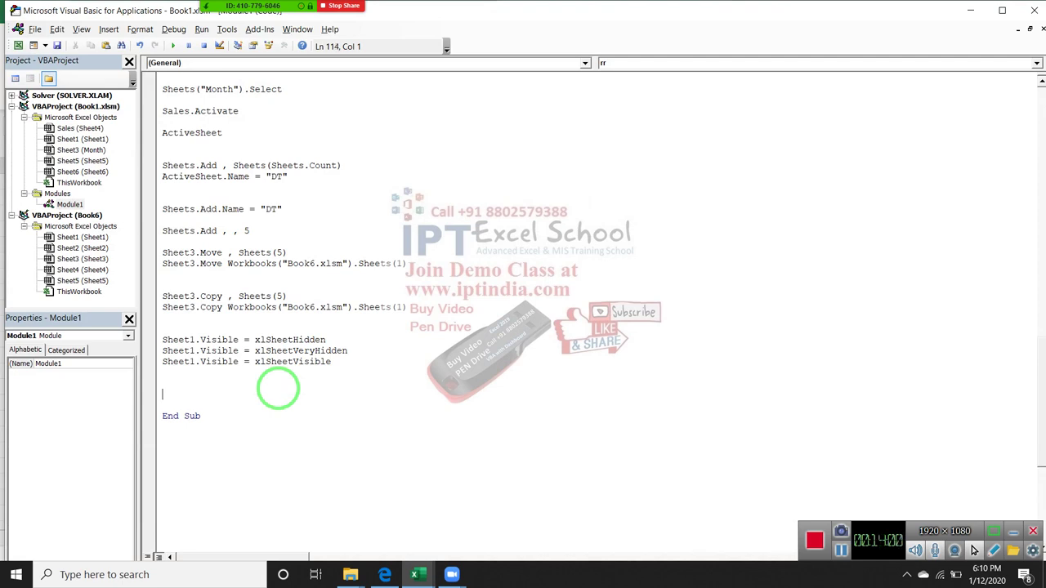
- Add a Sheet1.Delete line just above End Sub in macro rr, then switch back to the workbook
type("shee")
type("t1.")
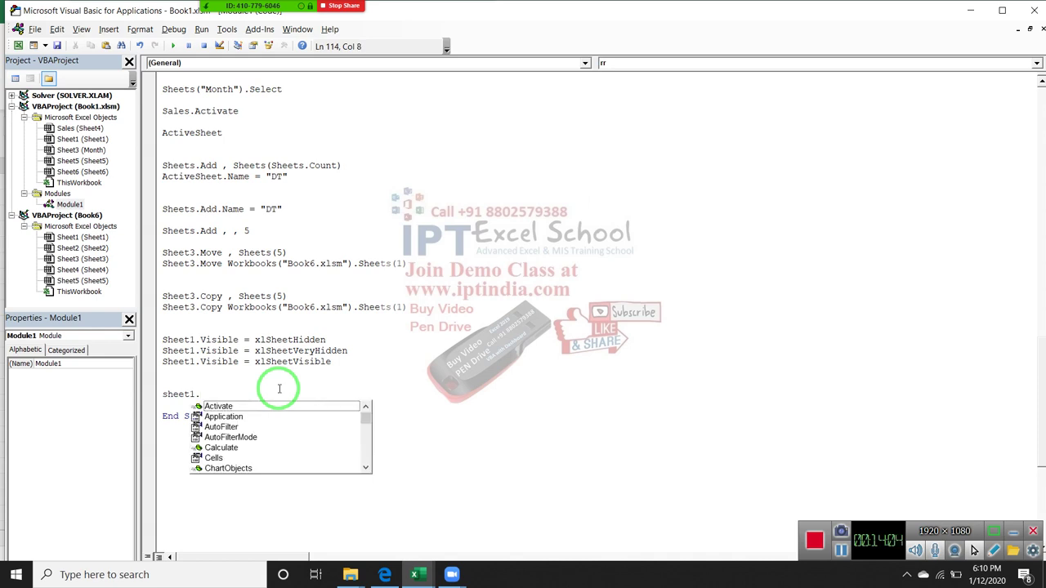
type("de")
key("Tab")
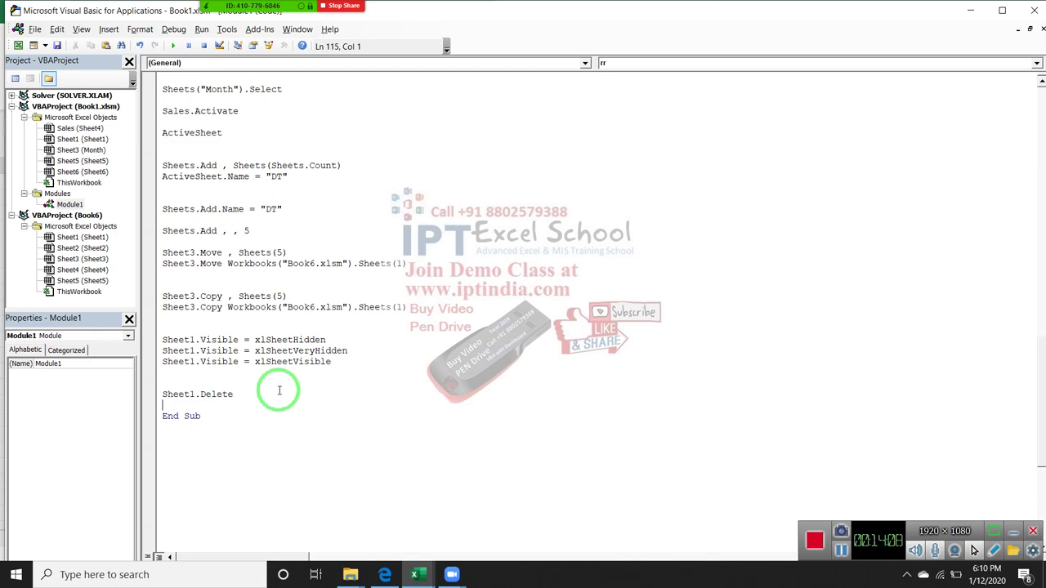
key("alt+F11")
- Delete the Month sheet from its tab menu and answer Excel's permanent-delete warning
right_click(205, 536)
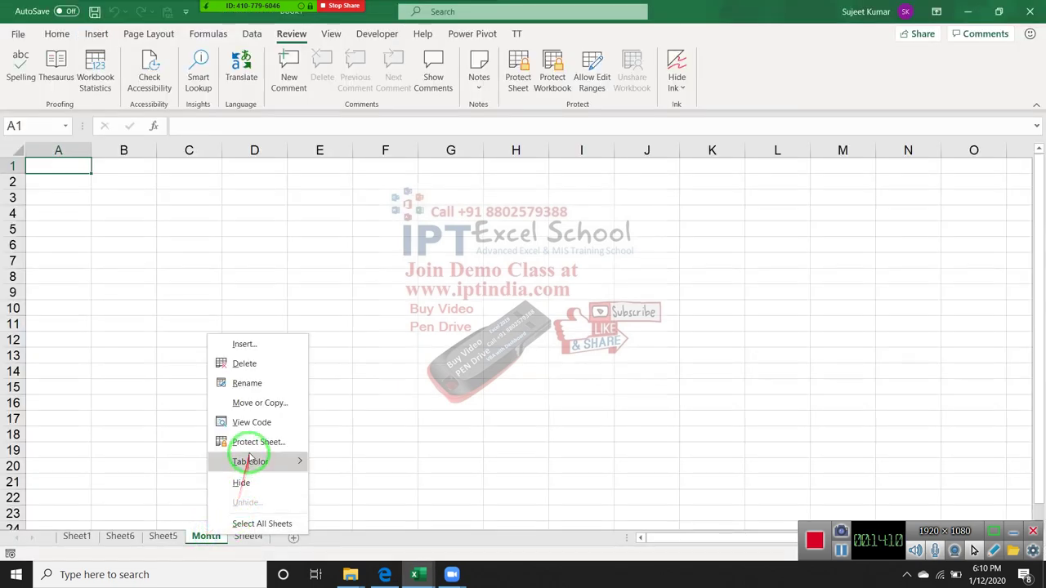
left_click(246, 364)
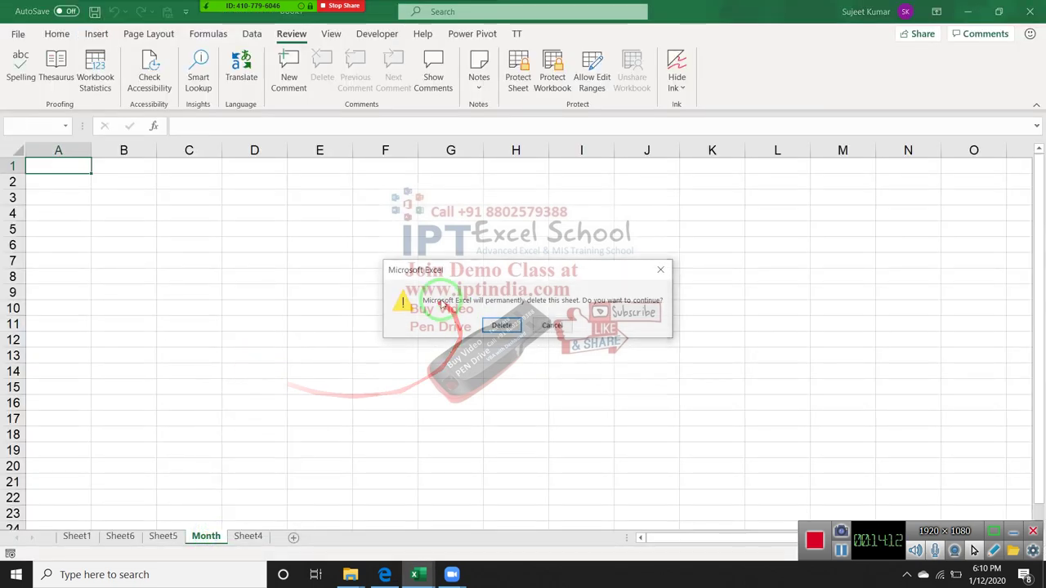
left_click_drag(427, 278, 282, 286)
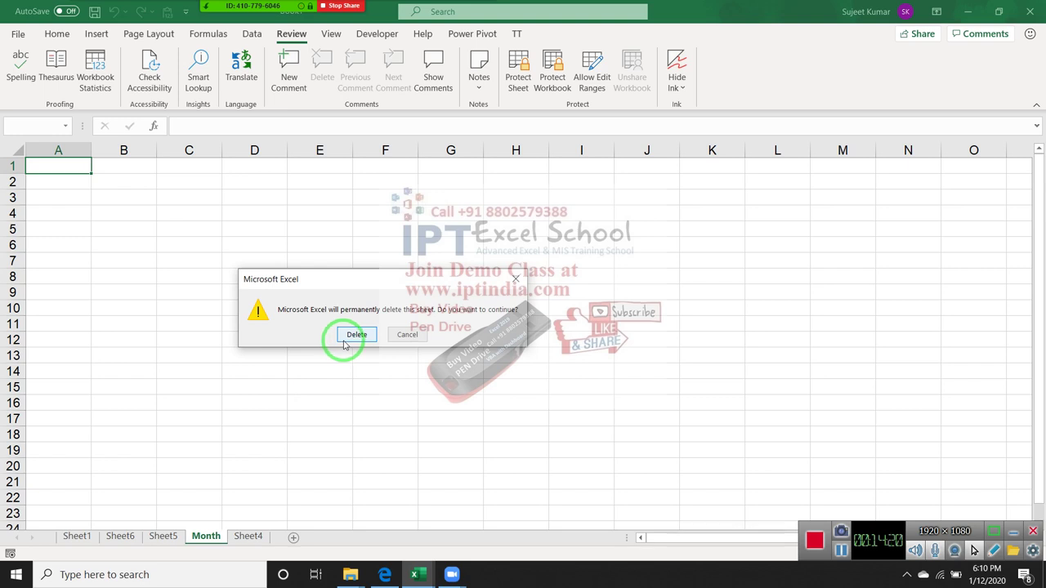
left_click(346, 337)
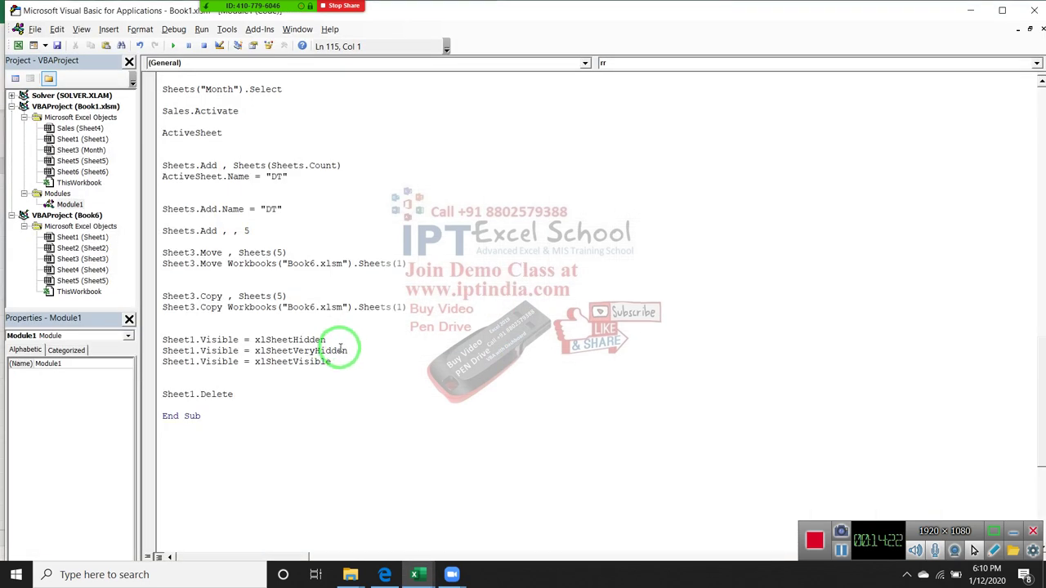
- Insert Application.DisplayAlerts = False on the line above Sheet1.Delete
key("Up")
type("app")
type("lication")
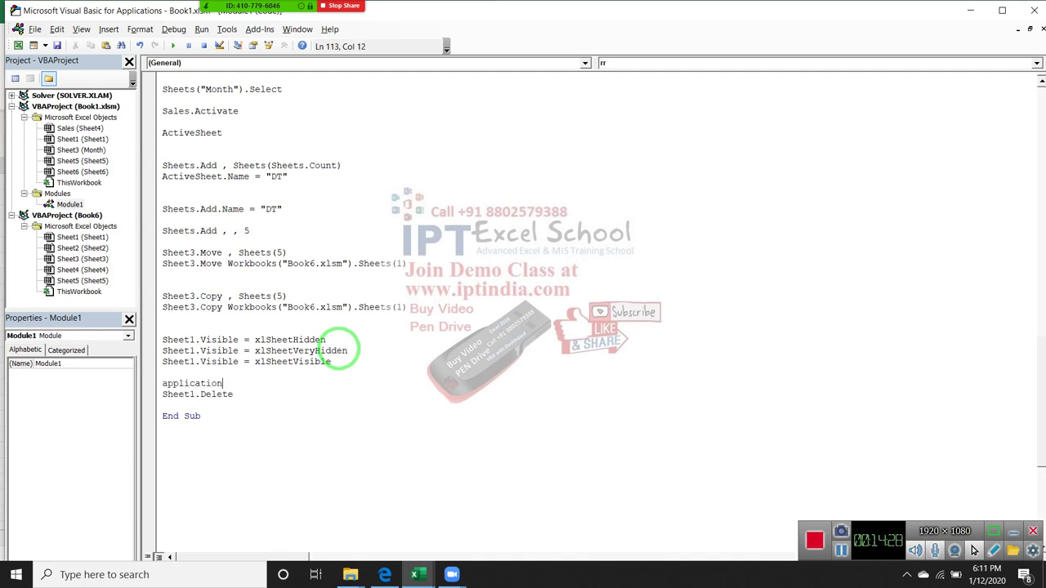
type(".di")
key("Down")
key("Tab")
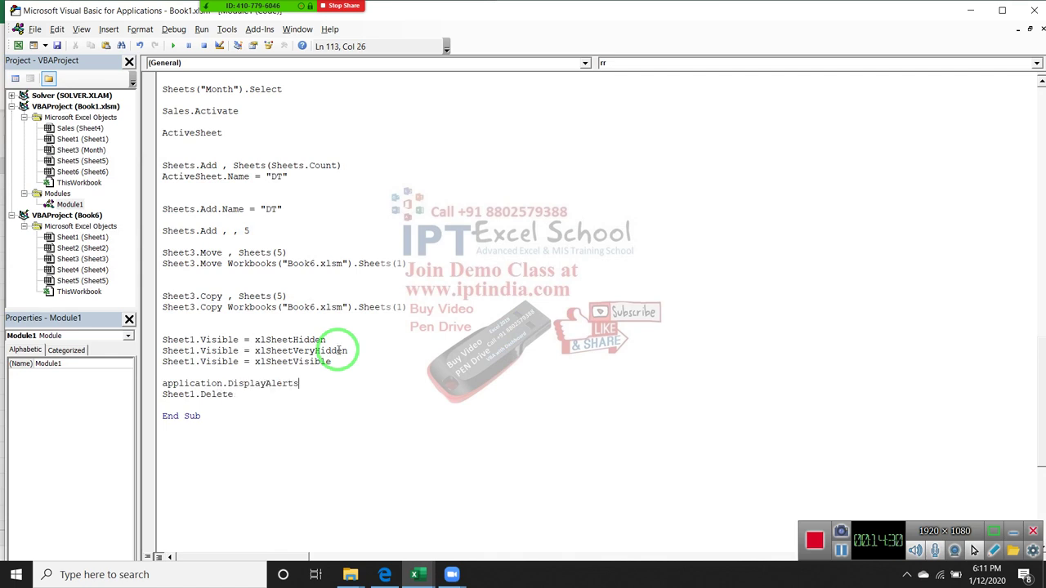
type("=")
key("Down")
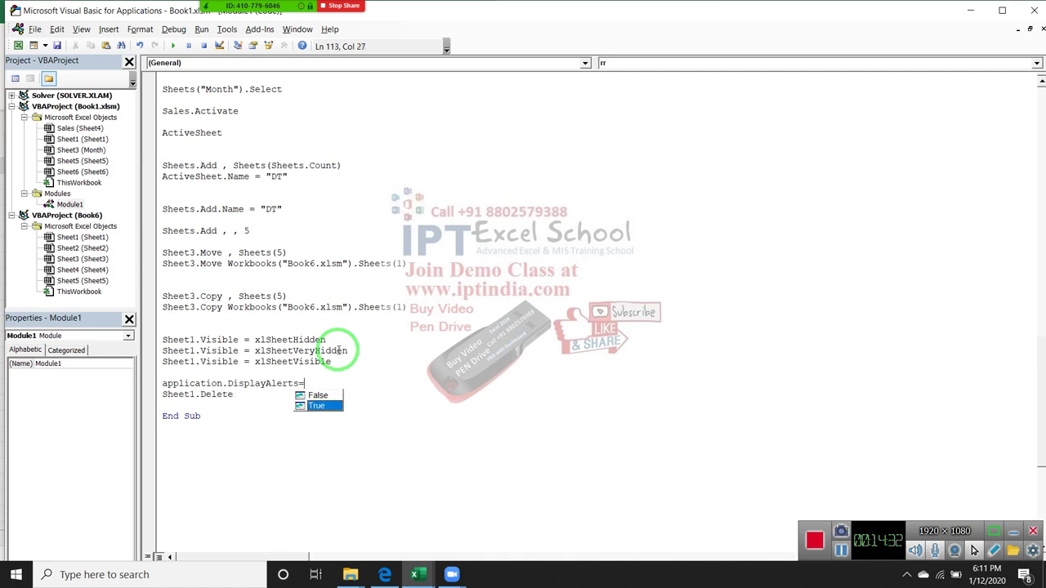
key("Up")
key("Tab")
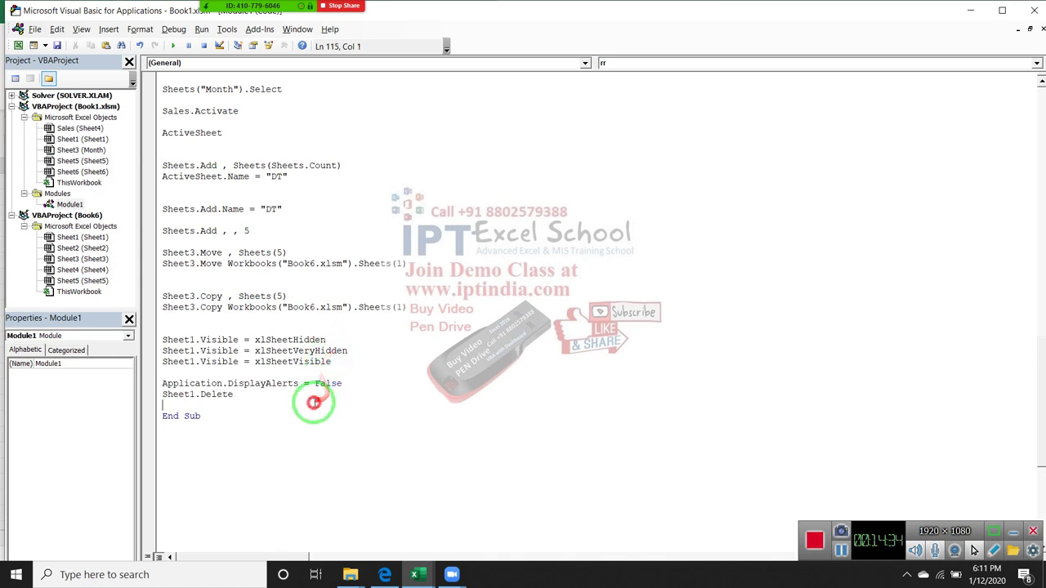
- Add two blank lines after Sheet1.Delete and select the DisplayAlerts line
left_click(174, 399)
left_click_drag(174, 399, 241, 402)
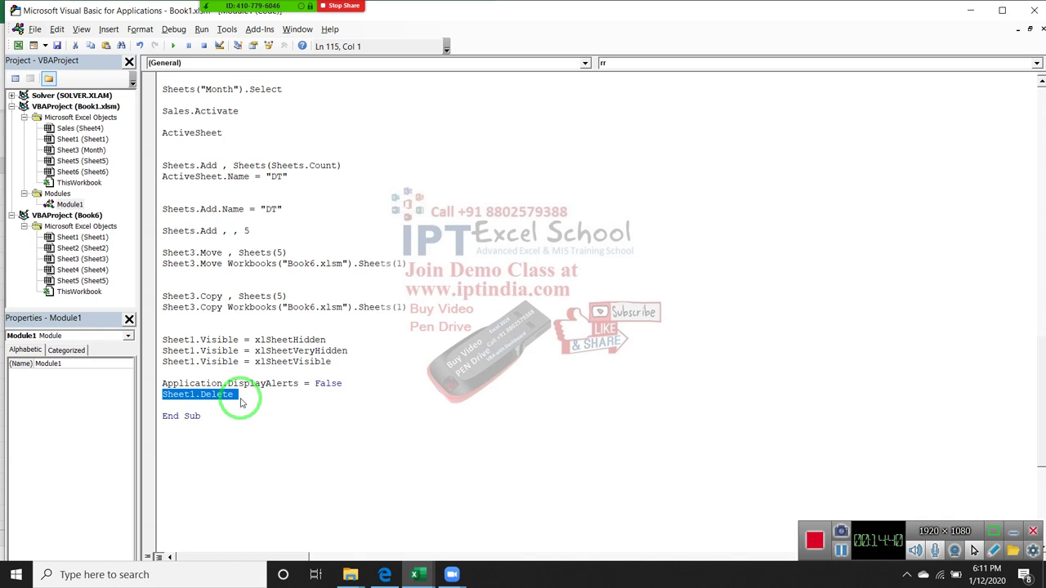
left_click(243, 398)
key("Return")
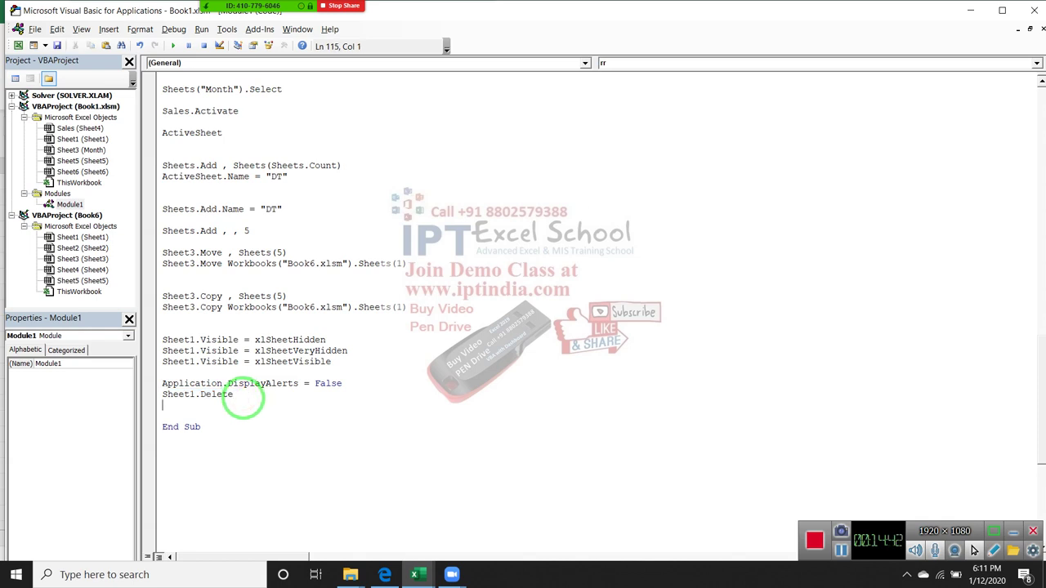
key("Return")
key("Up")
key("Up")
key("shift+Down")
key("Up")
key("Up")
key("shift+Down")
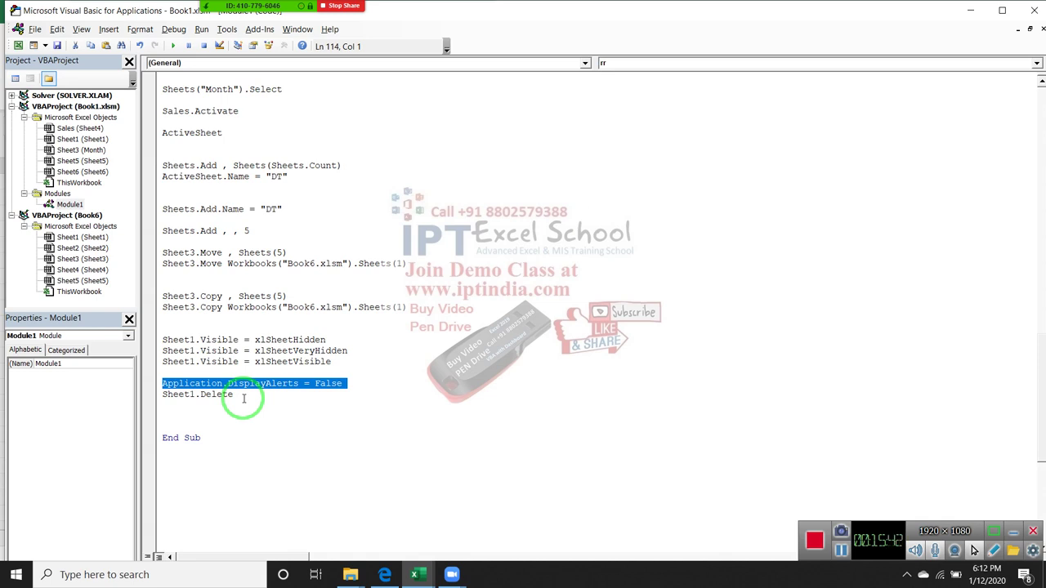
- Below Sheet1.Delete, add a Sheets(Array("Sheet1,Sheet2,Sheet3")).Delect line
left_click(244, 399)
key("Return")
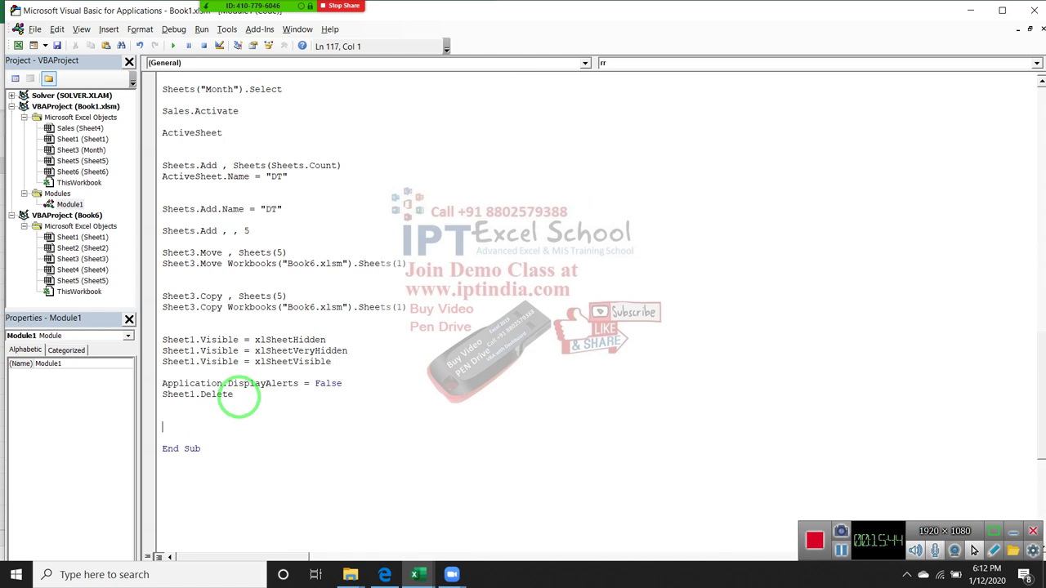
type("sheets")
type("(")
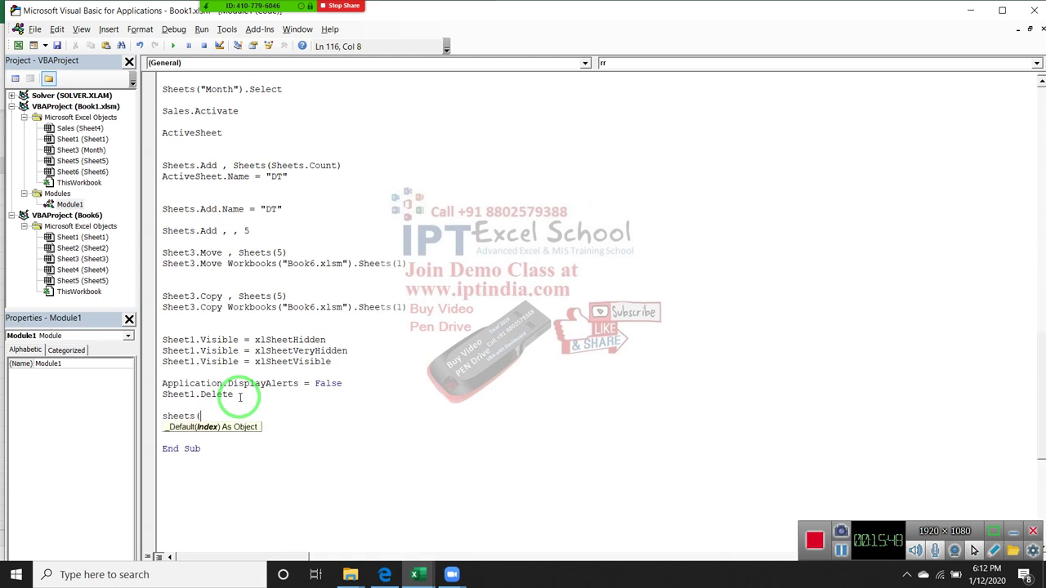
type("Arra")
type("y(")
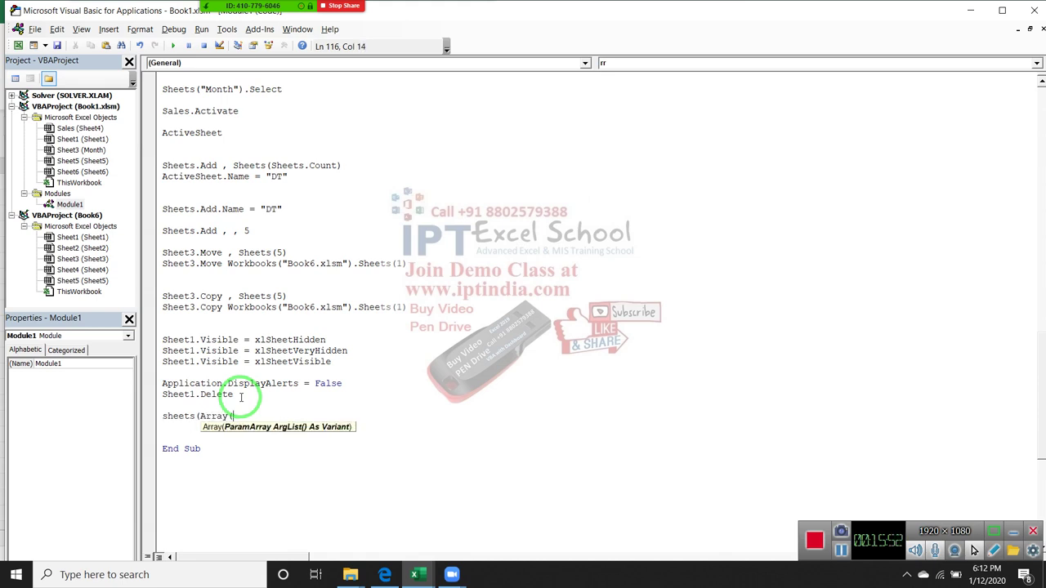
type("\"Sheet")
type("1,S")
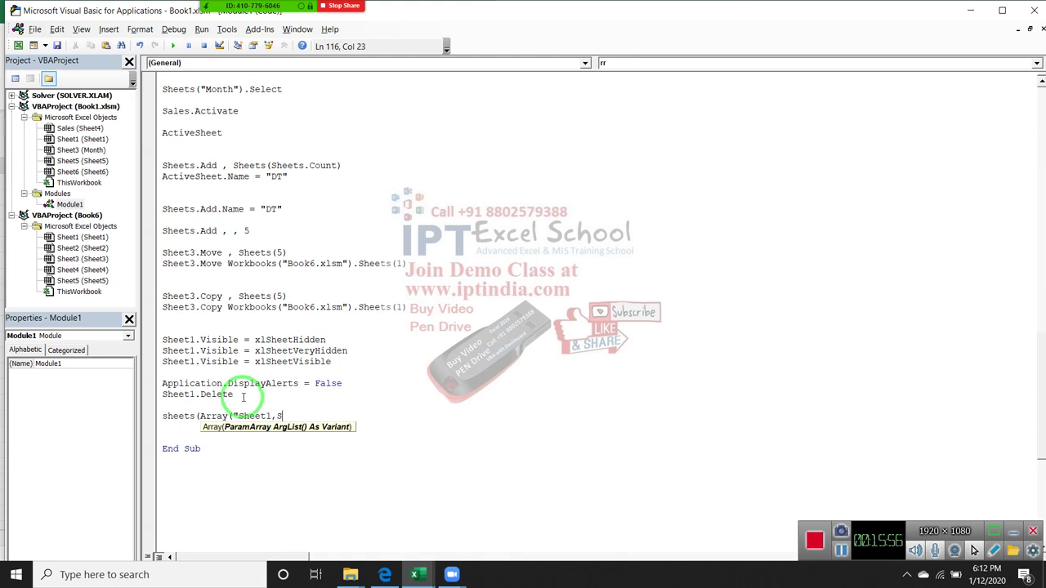
type("heet")
type("2,")
type("Sheet")
type("3")
type("\"")
type("))")
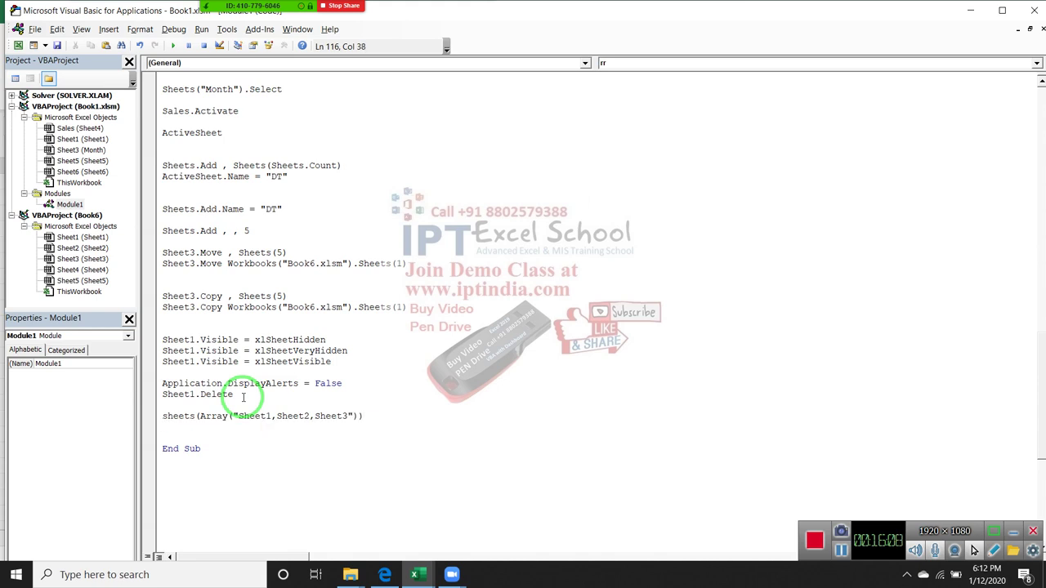
type(".se")
key("BackSpace")
key("BackSpace")
type("De")
type("lect")
key("Return")
- Try starting a macro recording in Excel and dismiss the unable-to-record warning
left_click(331, 448)
key("alt+F11")
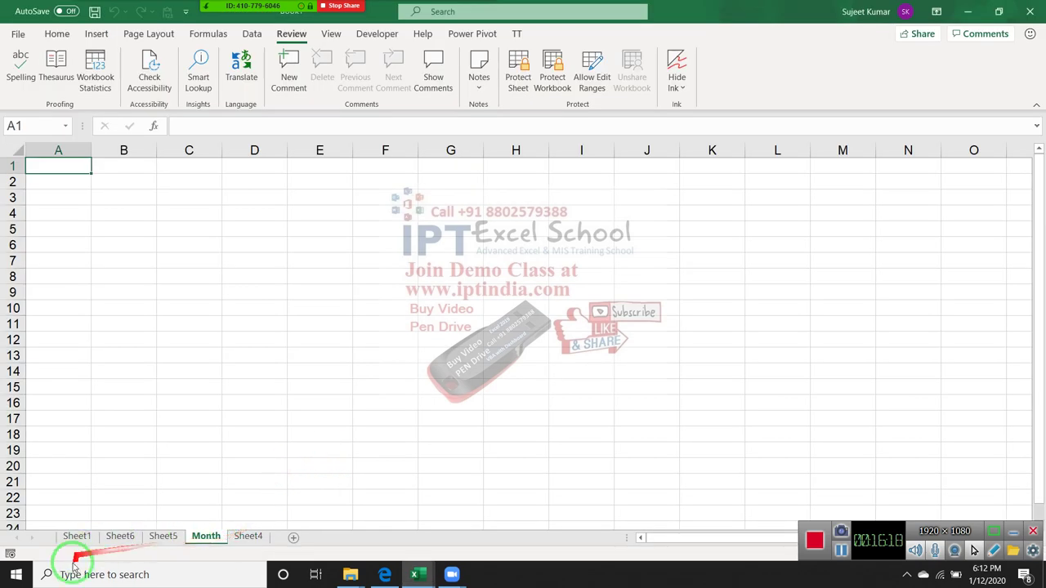
left_click(11, 553)
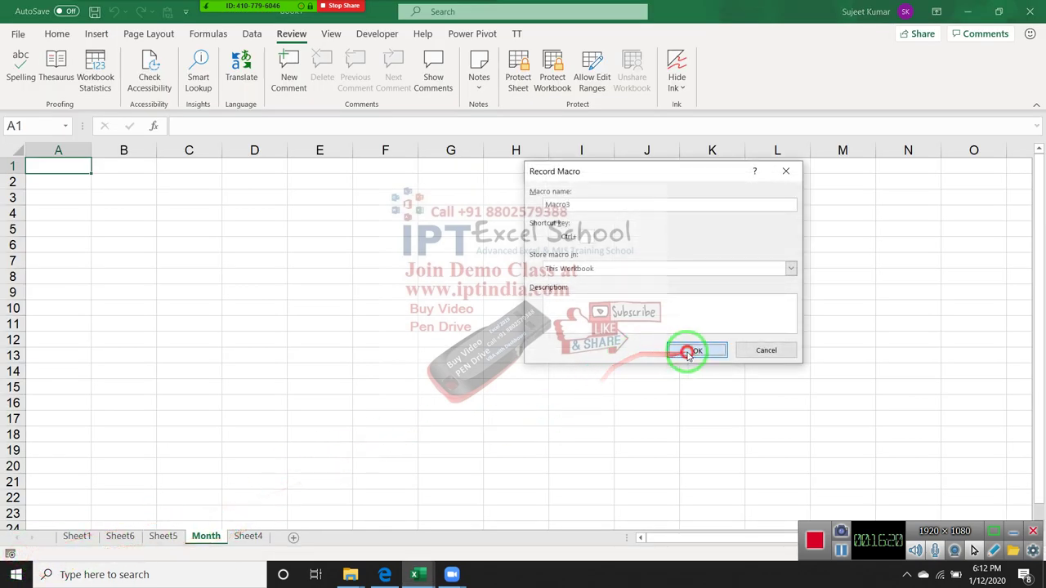
left_click(688, 353)
left_click(538, 330)
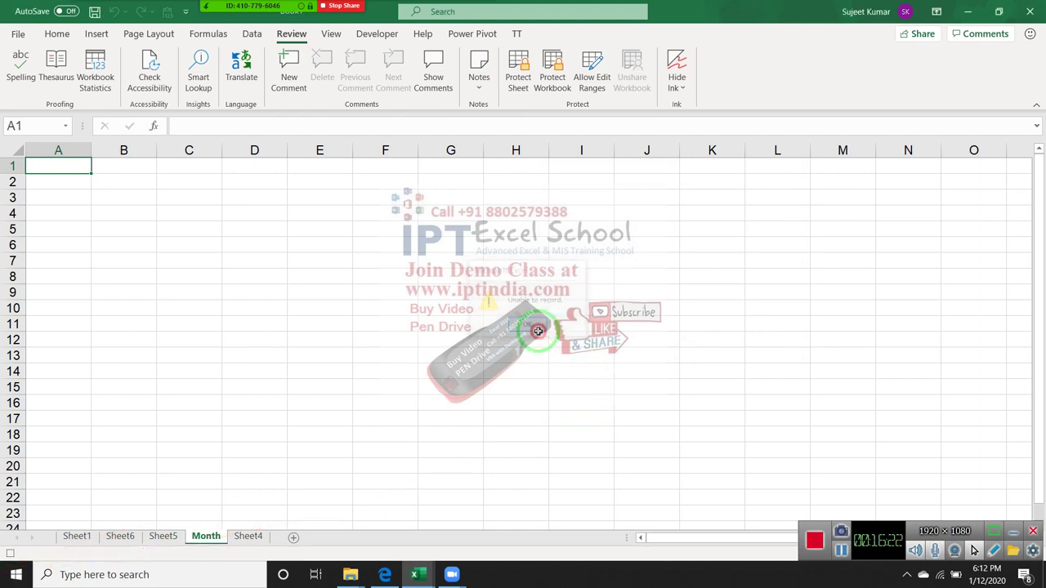
key("alt+F11")
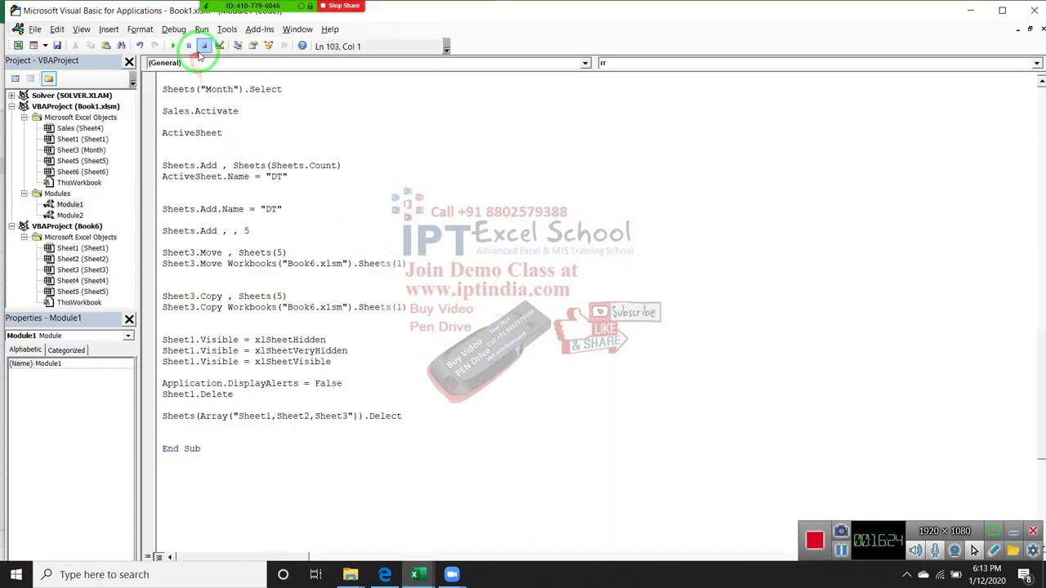
key("alt+Tab")
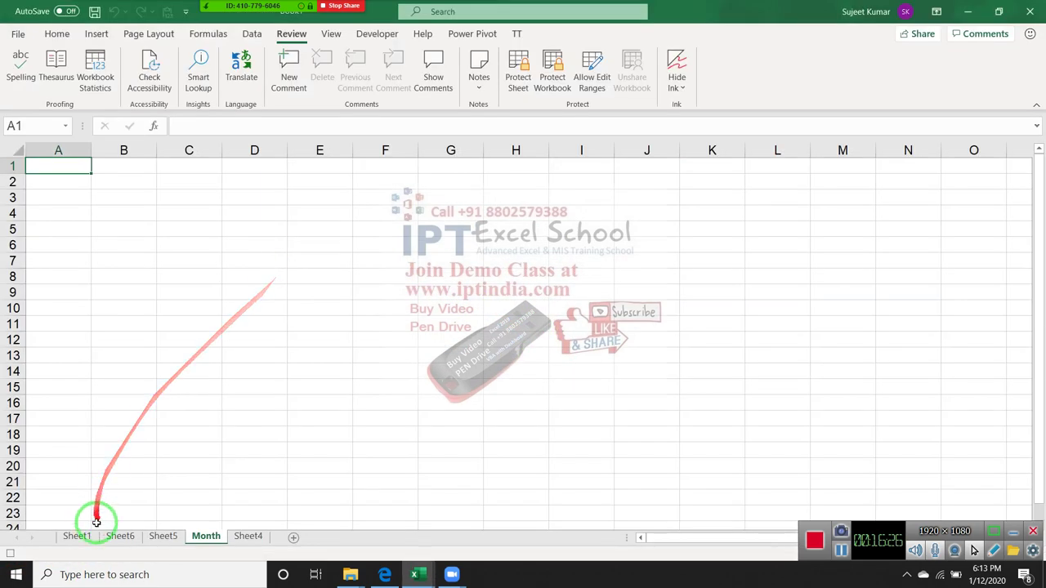
- Group Sheet1 with Sheet5 and Sheet4, select B20, then ungroup back to Sheet1
left_click(78, 536)
left_click(162, 536, "ctrl")
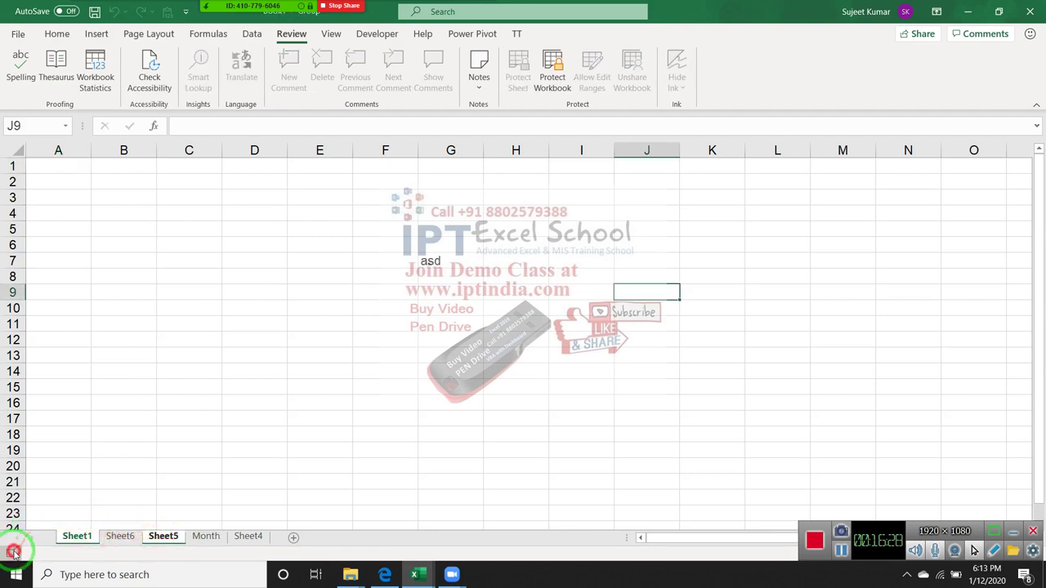
left_click(246, 536, "ctrl")
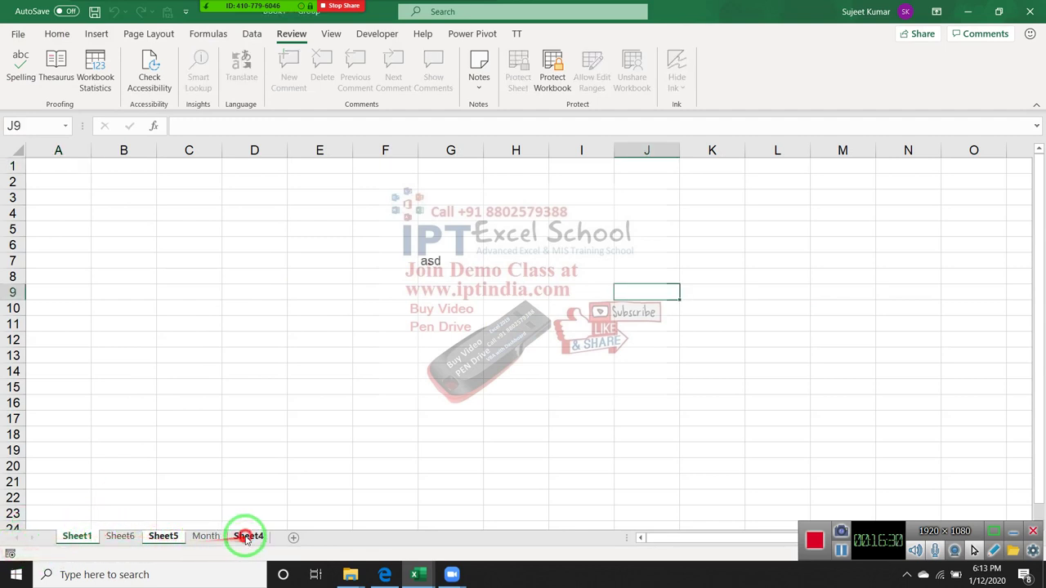
left_click(103, 464)
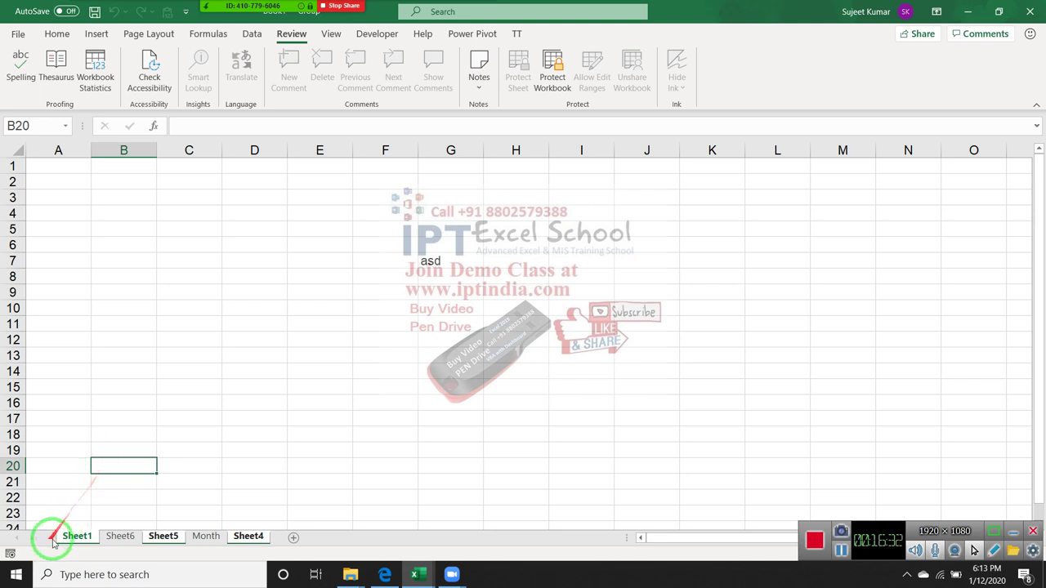
left_click(120, 536)
left_click(77, 536)
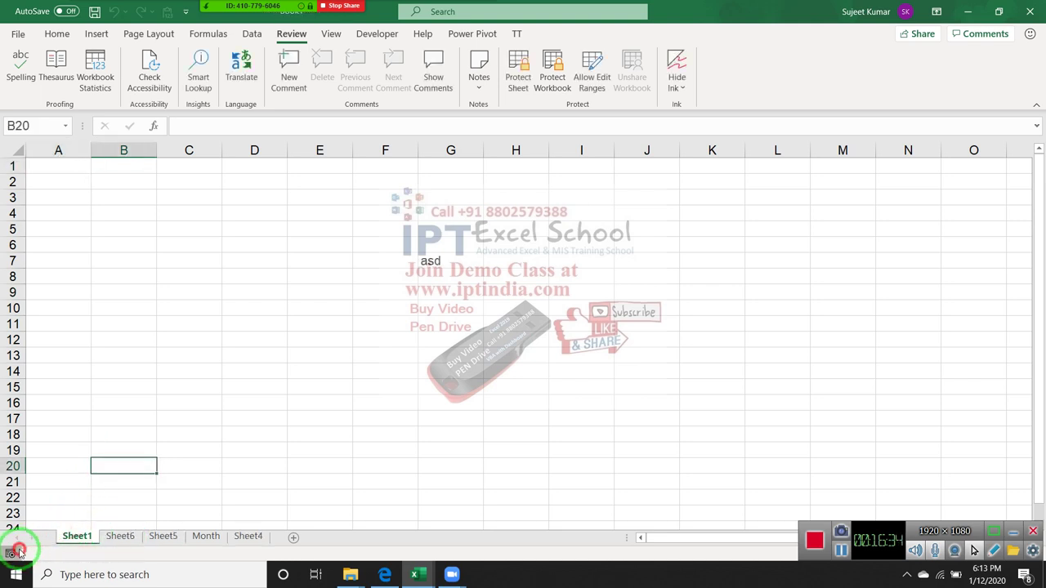
- Record a new macro grouping Sheet5 and Sheet4 with Sheet1, then return to the VBA editor
left_click(16, 552)
left_click(693, 351)
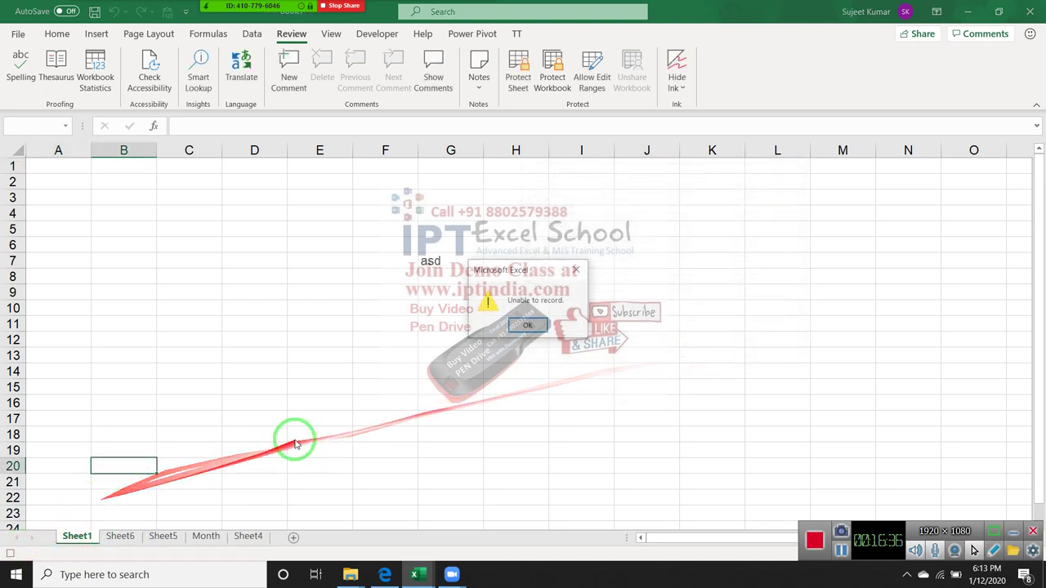
left_click(528, 325)
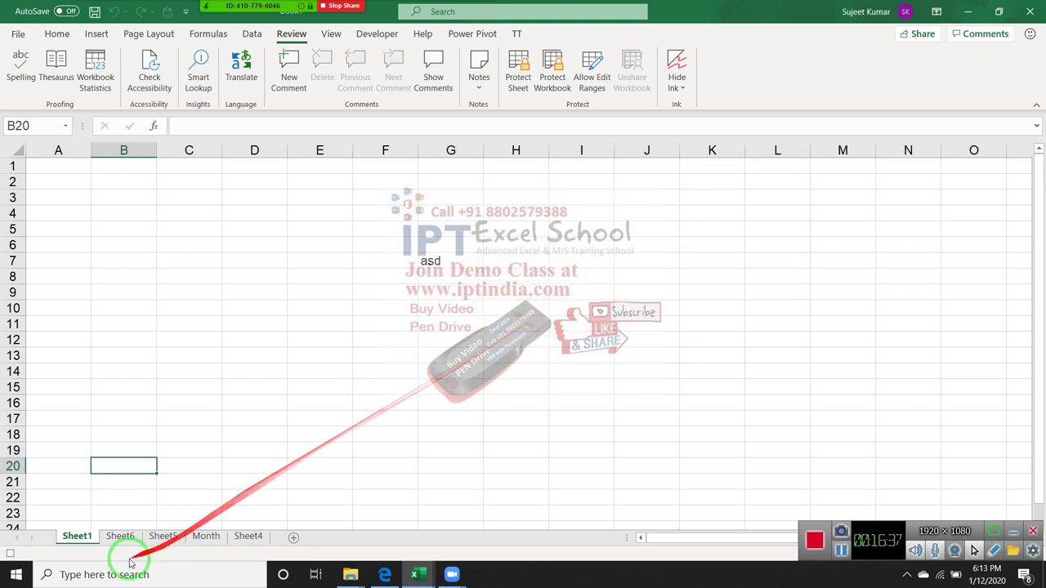
left_click(166, 541, "ctrl")
left_click(249, 541, "ctrl")
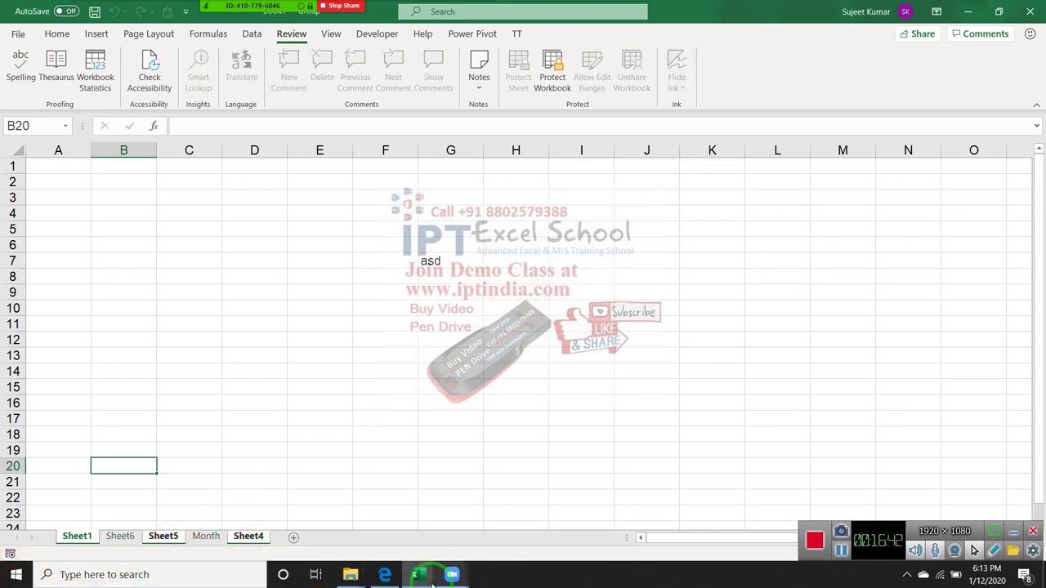
mouse_move(411, 572)
left_click(395, 516)
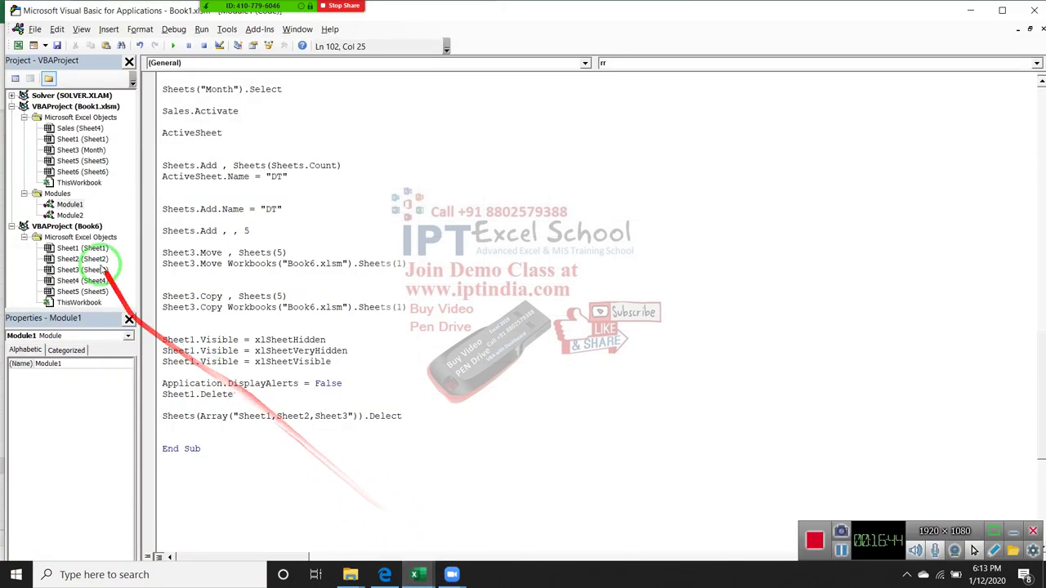
- In Module2, select Macro4's recorded Sheets(Array("Sheet1", "Sheet5", "Sheet4")).Select line
double_click(72, 214)
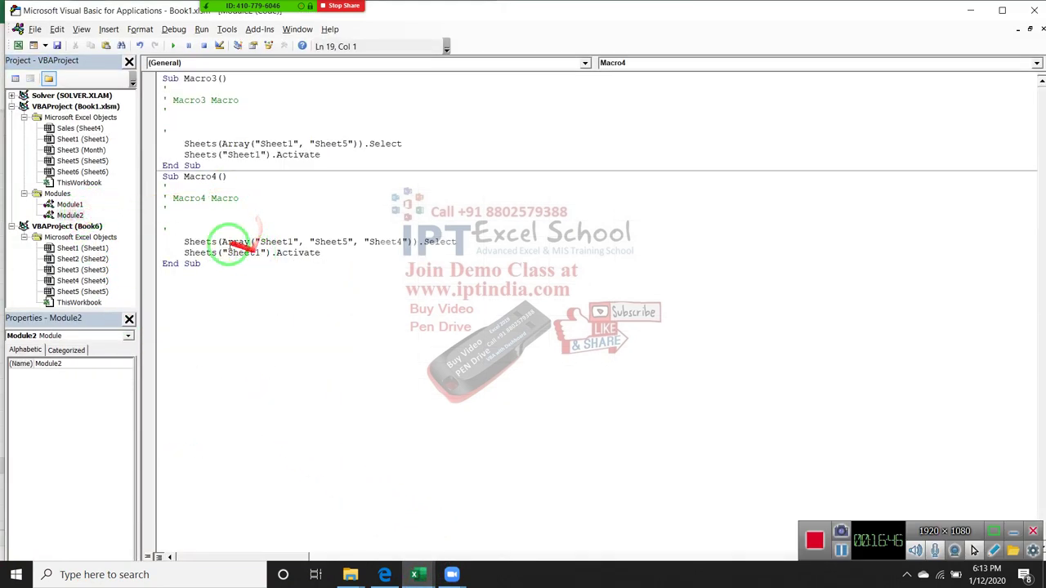
left_click(182, 241)
left_click_drag(182, 241, 458, 242)
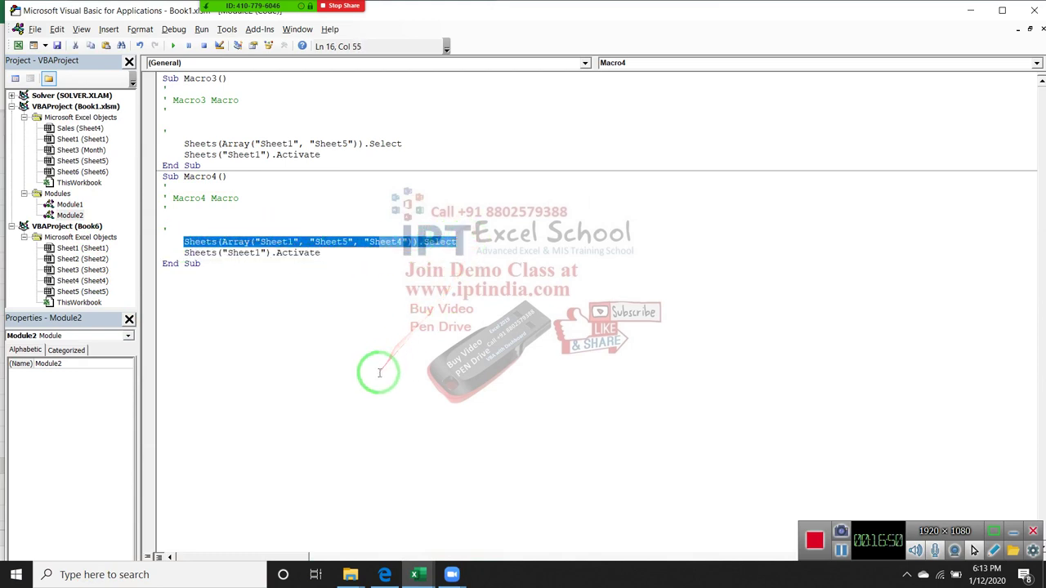
left_click_drag(360, 388, 51, 300)
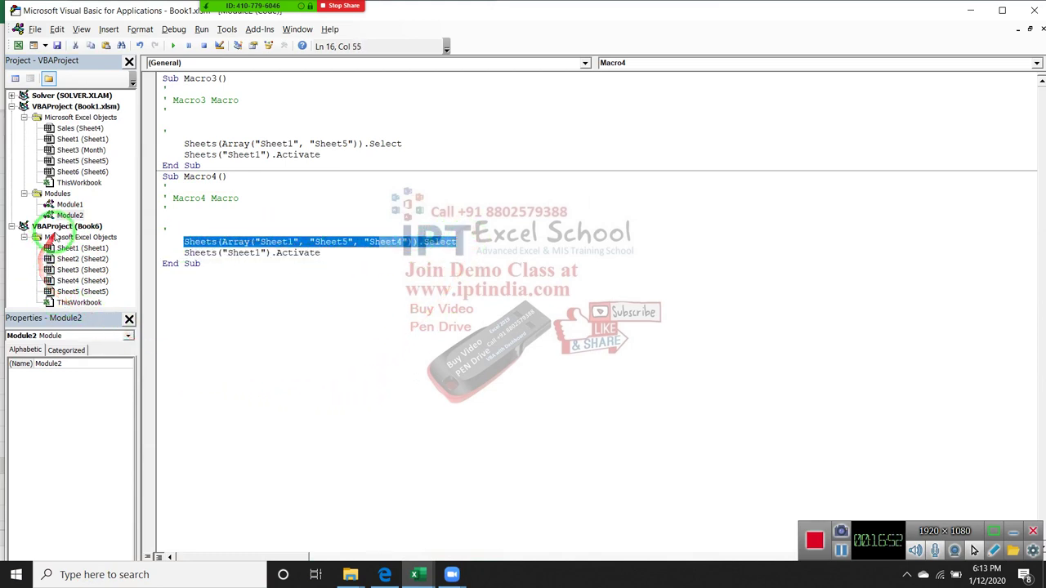
- Paste that Select line into rr in Module1, just above End Sub
left_click(69, 205)
double_click(69, 204)
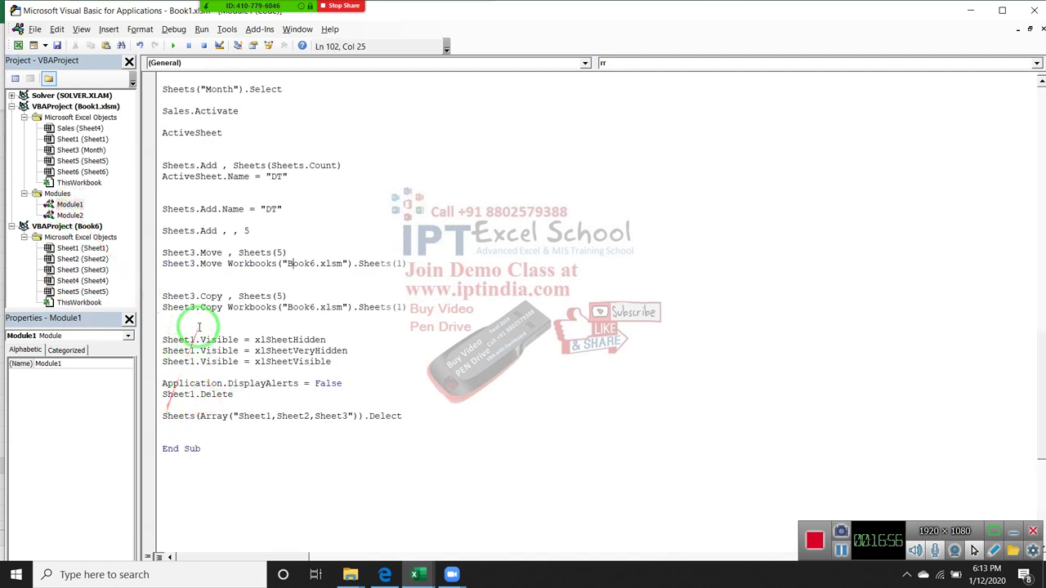
scroll(237, 255, "up", 1)
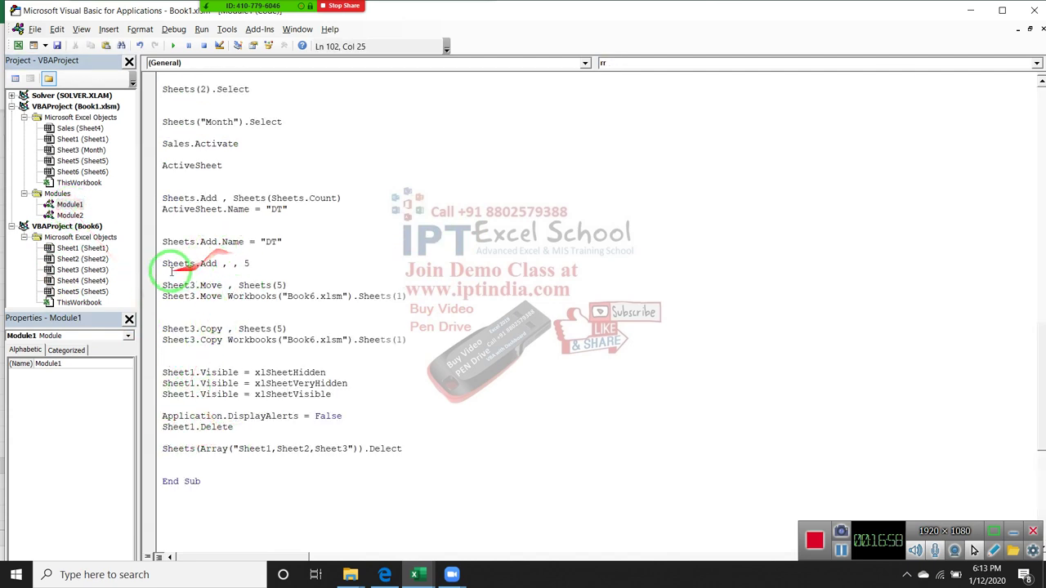
left_click_drag(163, 263, 219, 263)
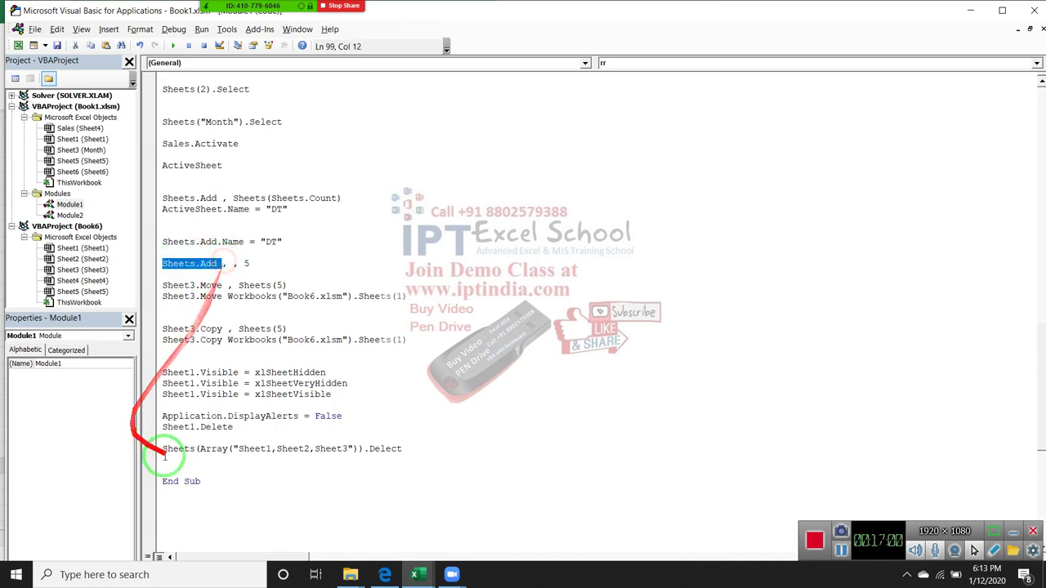
left_click(204, 467)
type("Sheets(Array(\"Sheet1\", \"Sheet5\", \"Sheet4\")).Select")
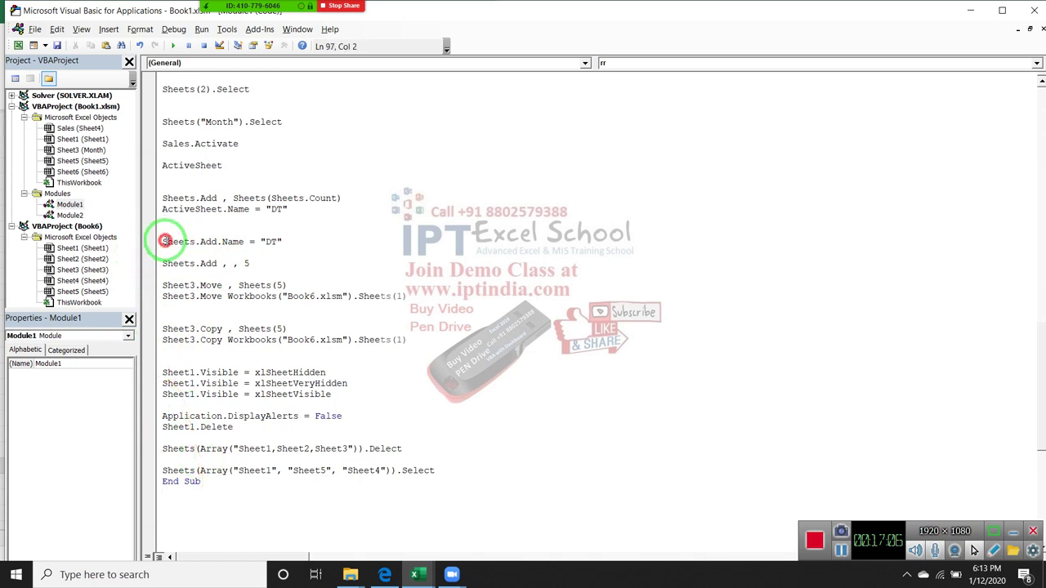
mouse_move(166, 242)
left_mouse_down()
mouse_move(168, 255)
mouse_move(217, 264)
left_mouse_up()
left_click(166, 264)
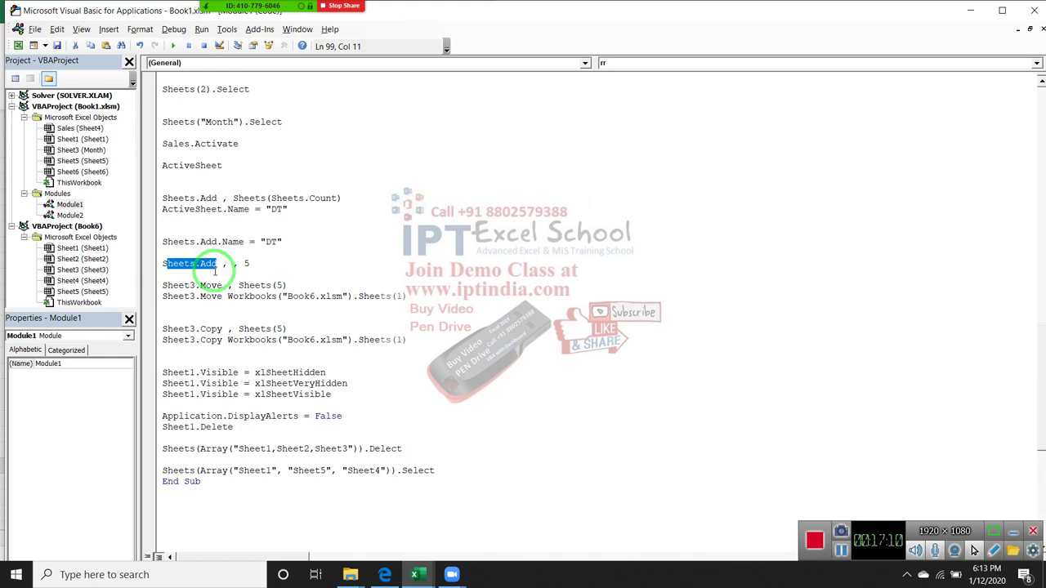
left_click(462, 479)
left_click(461, 472)
- Below the Select line, start a Sheet1.Protect statement with a password as its first argument
key("Return")
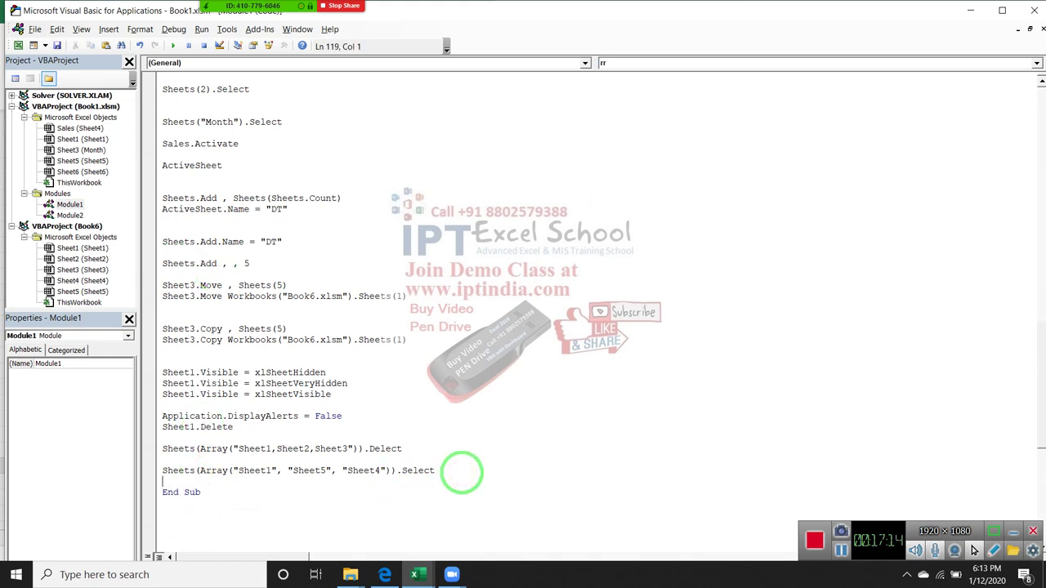
key("Return")
key("Return")
scroll(463, 483, "down", 4)
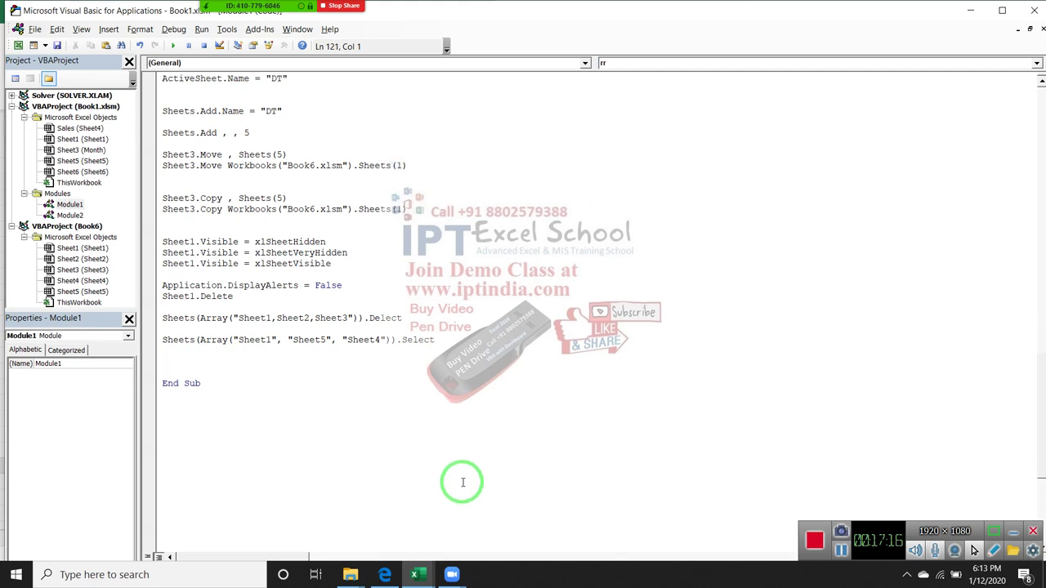
key("Return")
type("sh")
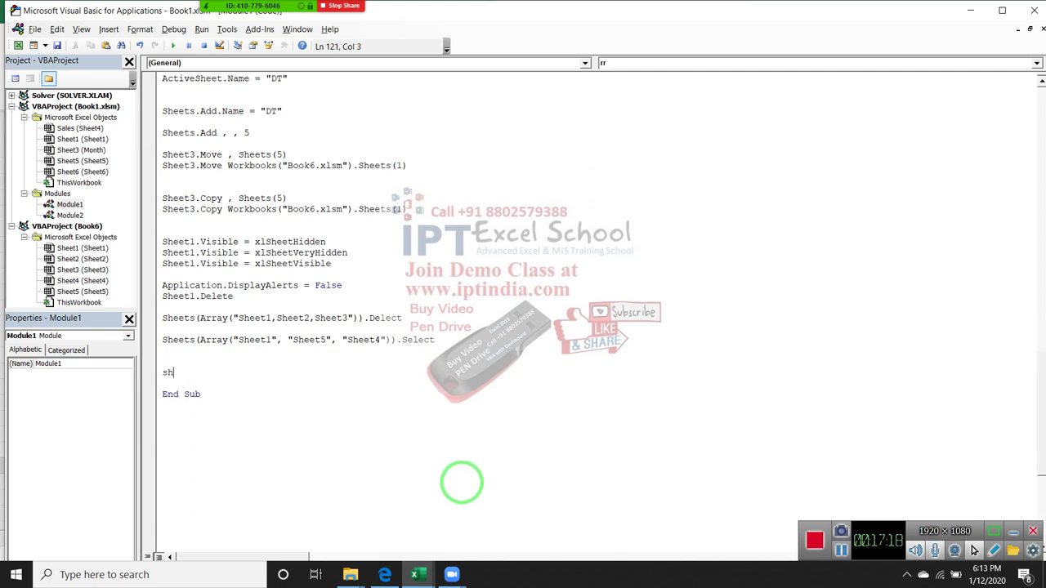
type("eet1.")
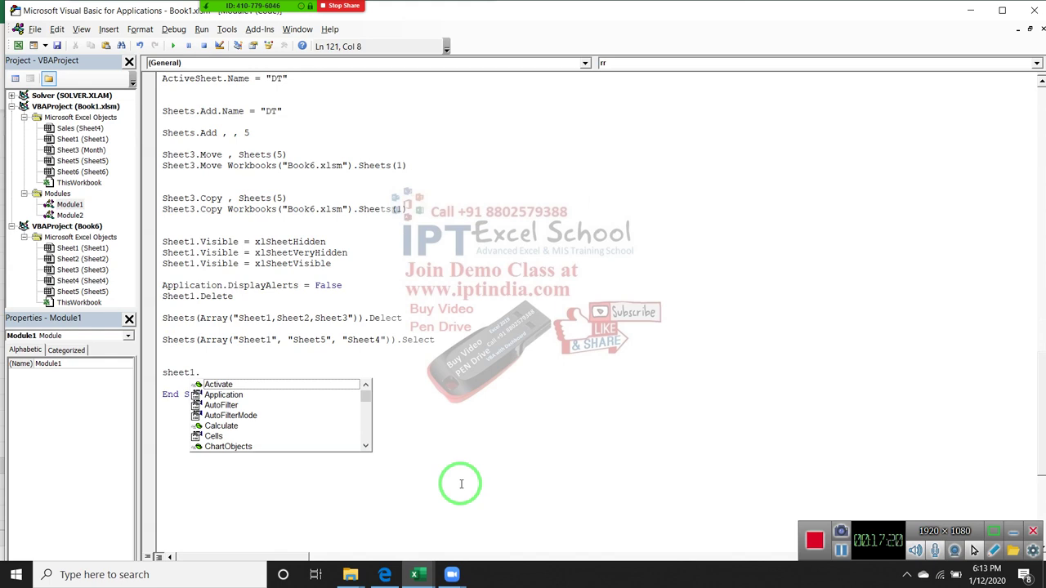
type("pr")
key("Down")
key("Down")
key("Down")
key("Down")
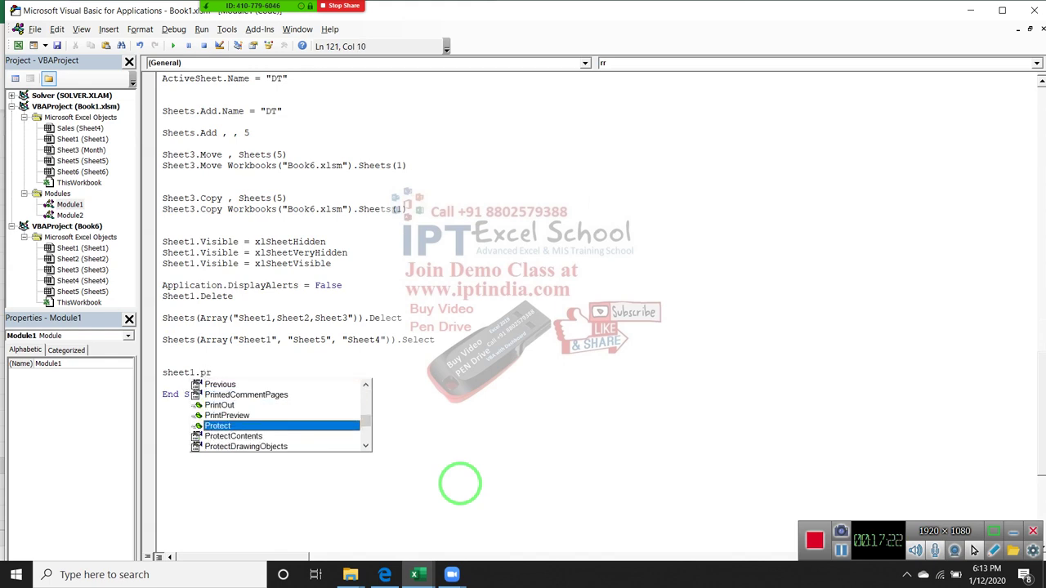
key("Tab")
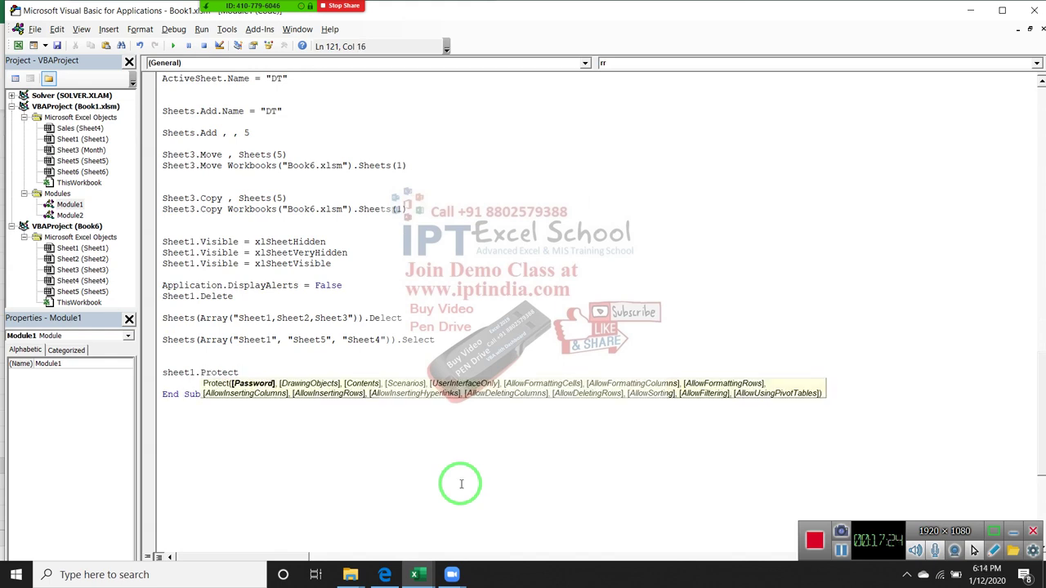
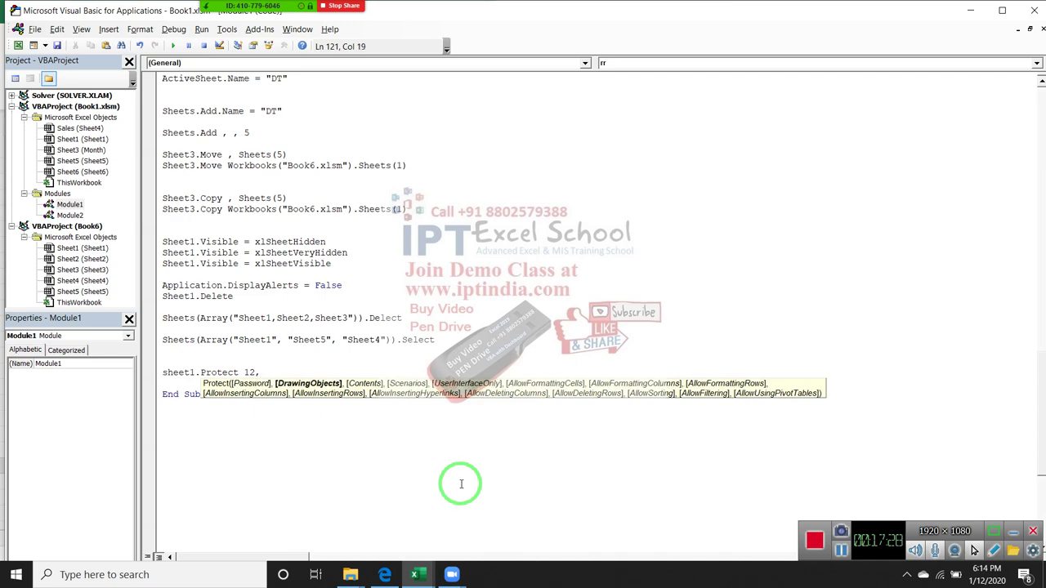
key("alt+F11")
- Ungroup the sheets by activating Month, review its Protect Sheet permissions, and cancel
right_click(260, 535)
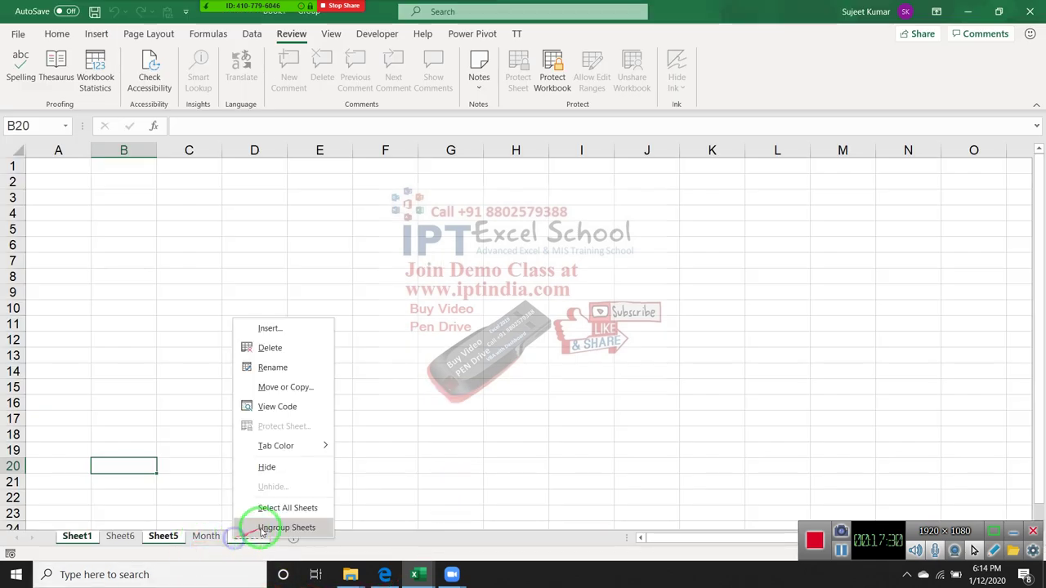
left_click(217, 476)
left_click(215, 528)
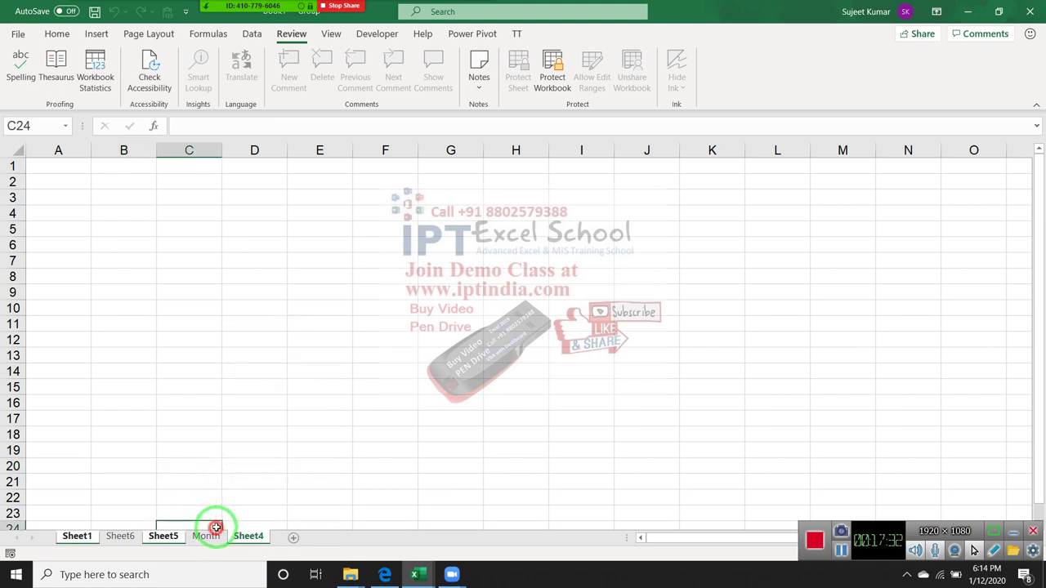
left_click(214, 533)
right_click(215, 534)
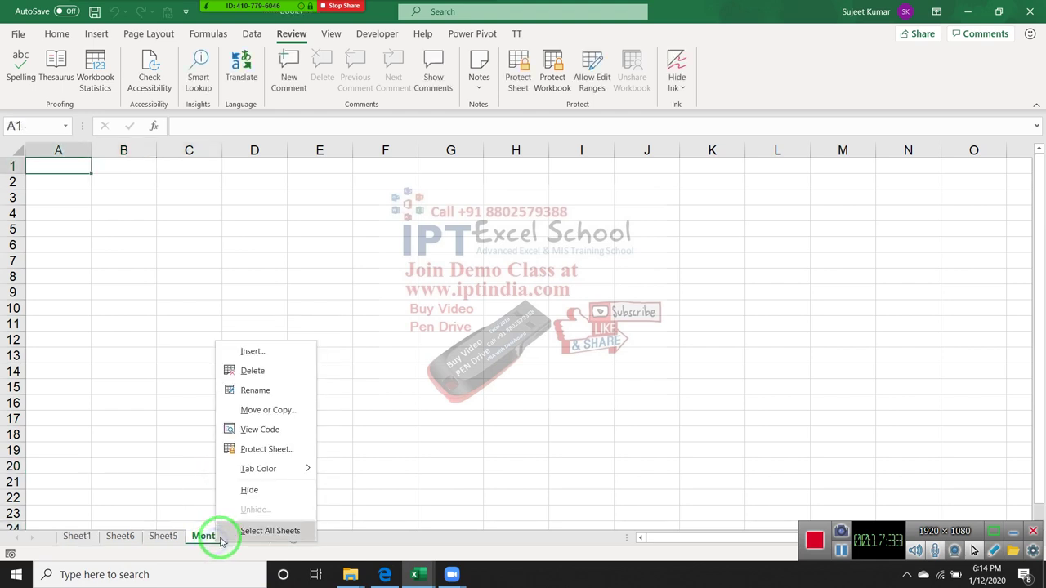
left_click(253, 448)
left_click_drag(252, 340, 385, 237)
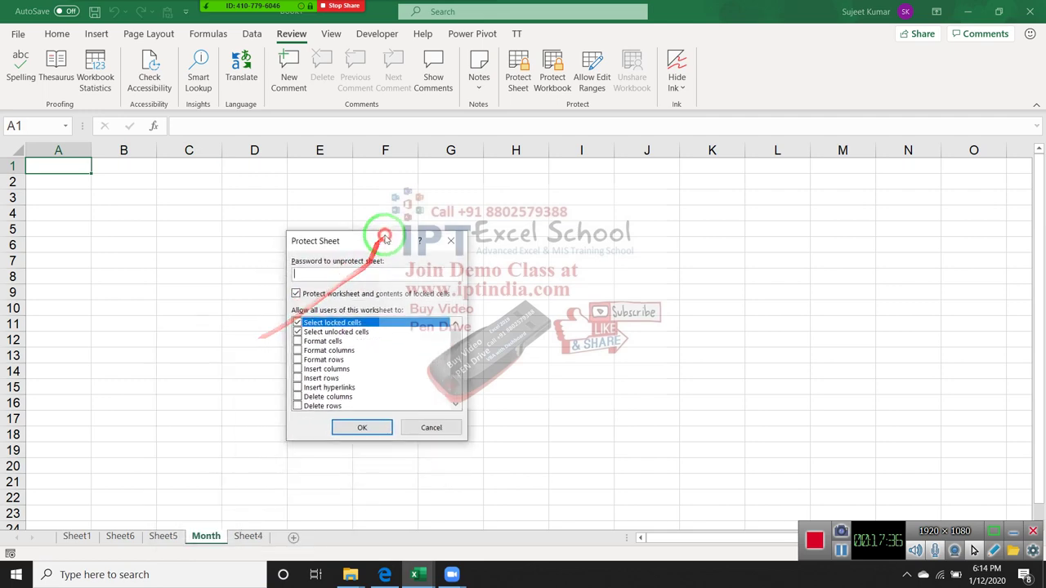
left_click_drag(455, 343, 458, 406)
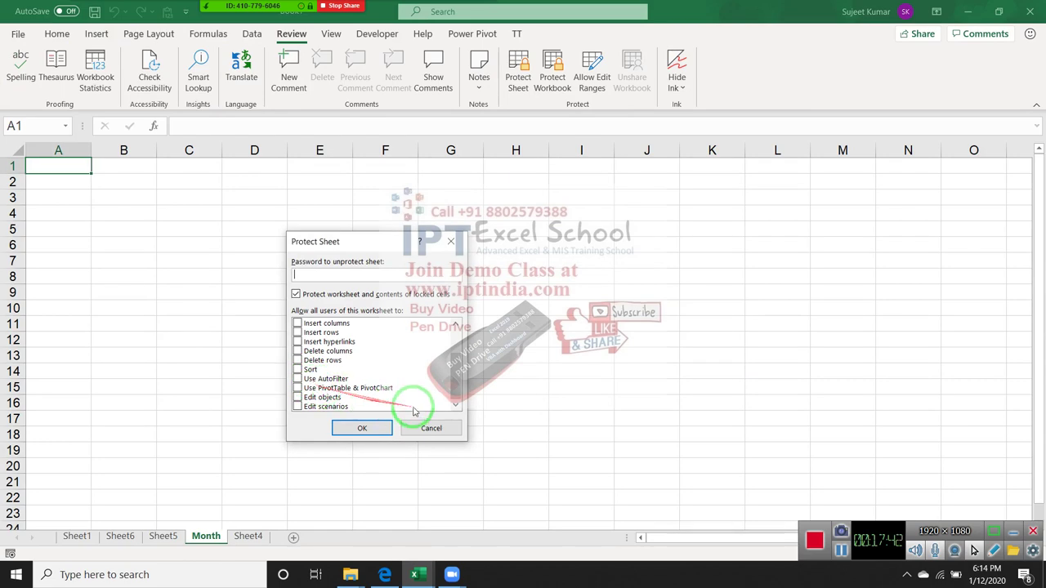
left_click(429, 427)
- Finish Sheet1.Protect with commas for the skipped arguments, ending in True
mouse_move(417, 574)
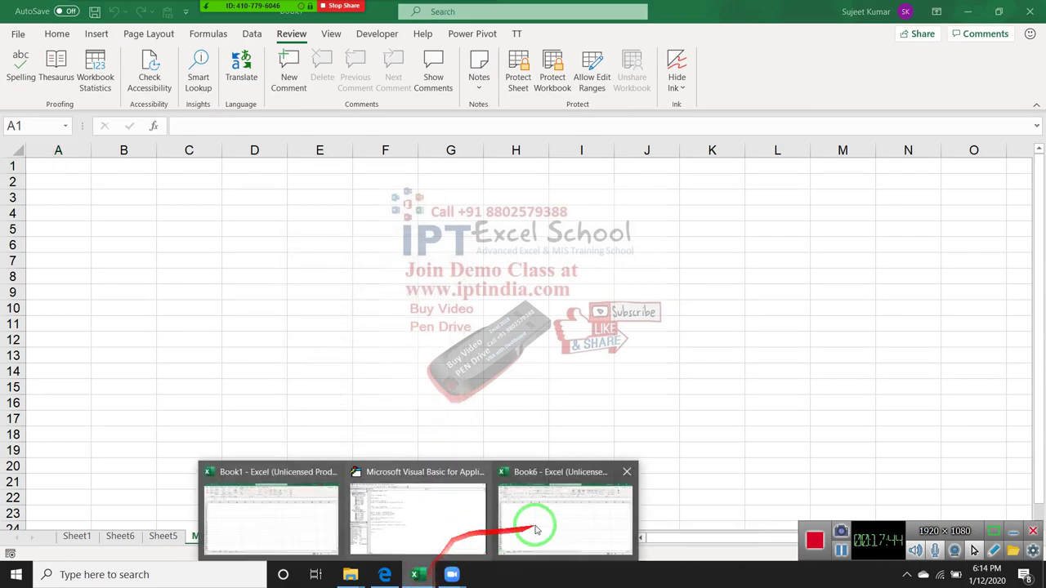
left_click(445, 510)
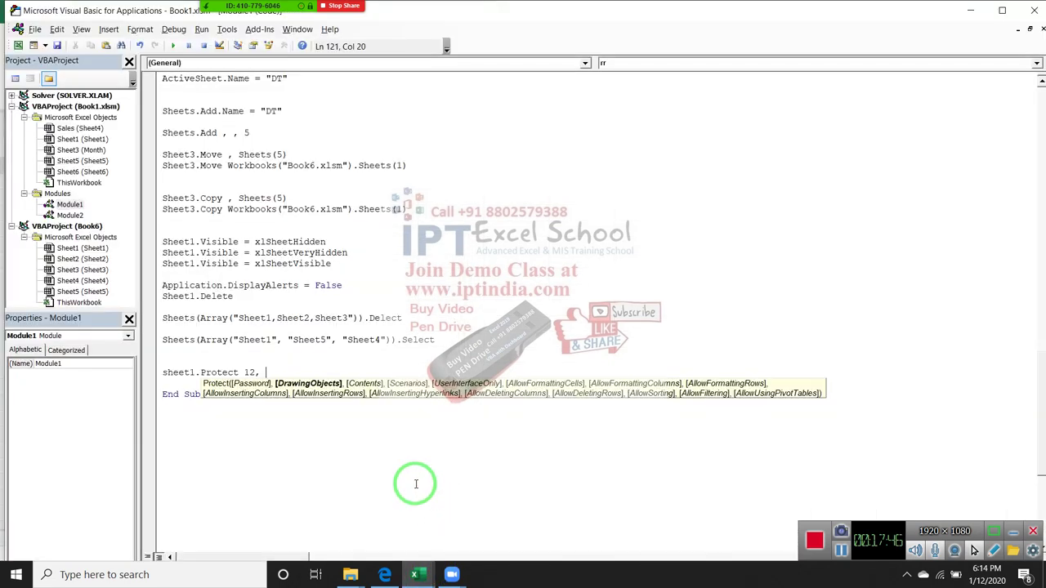
type(",,")
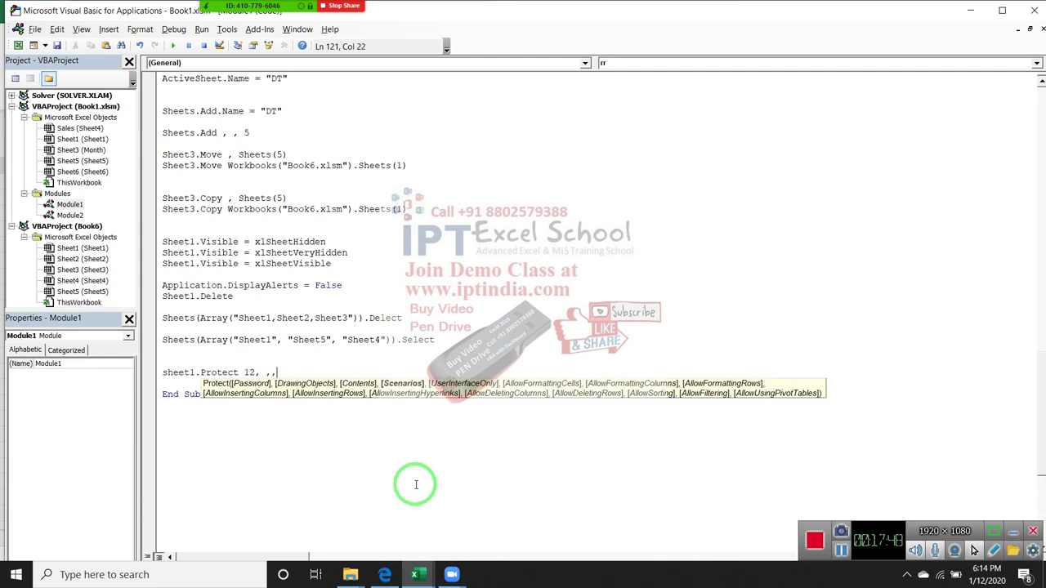
type(",,,")
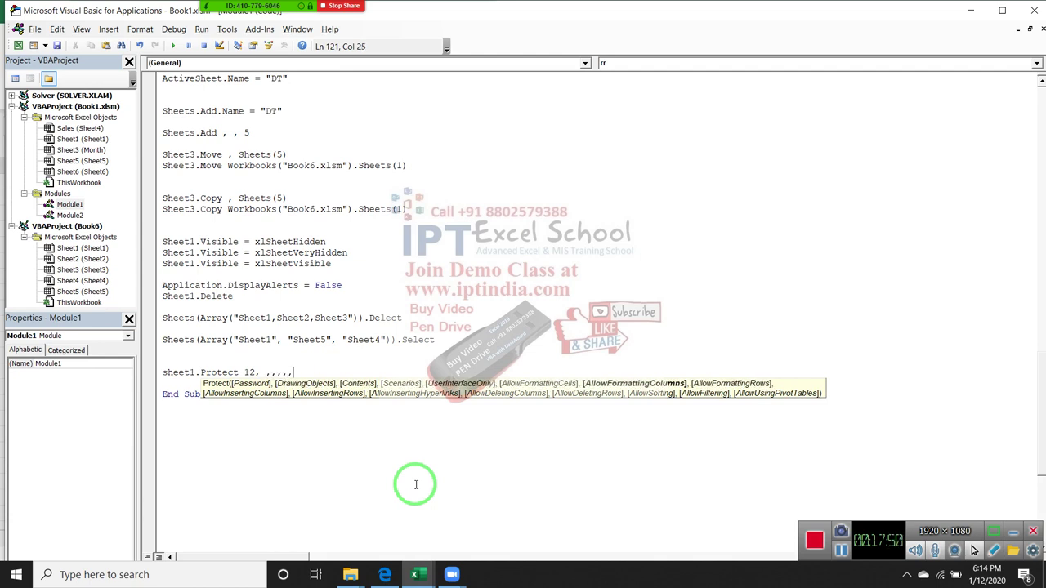
type(",,")
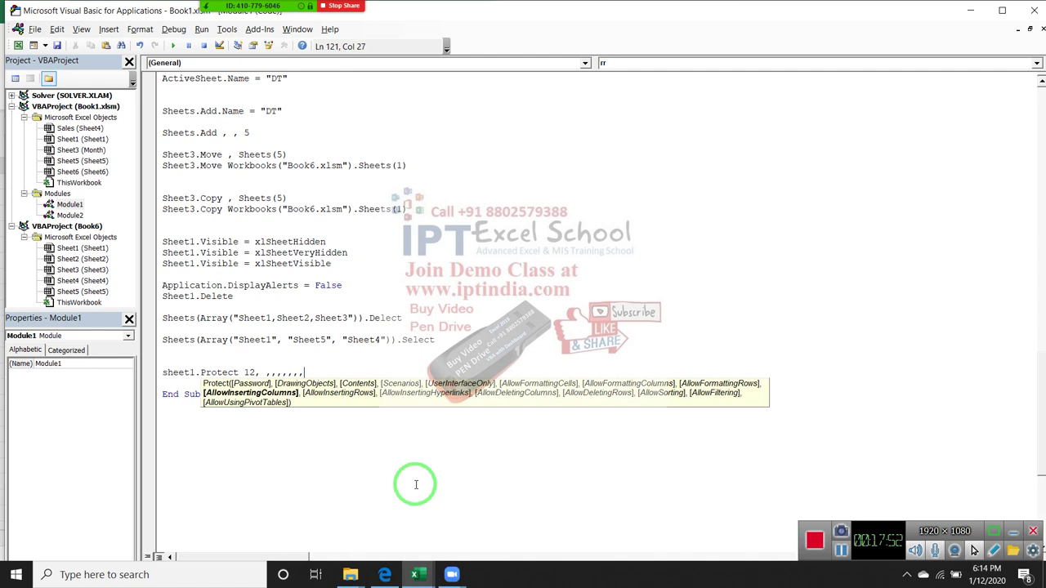
type(",,,")
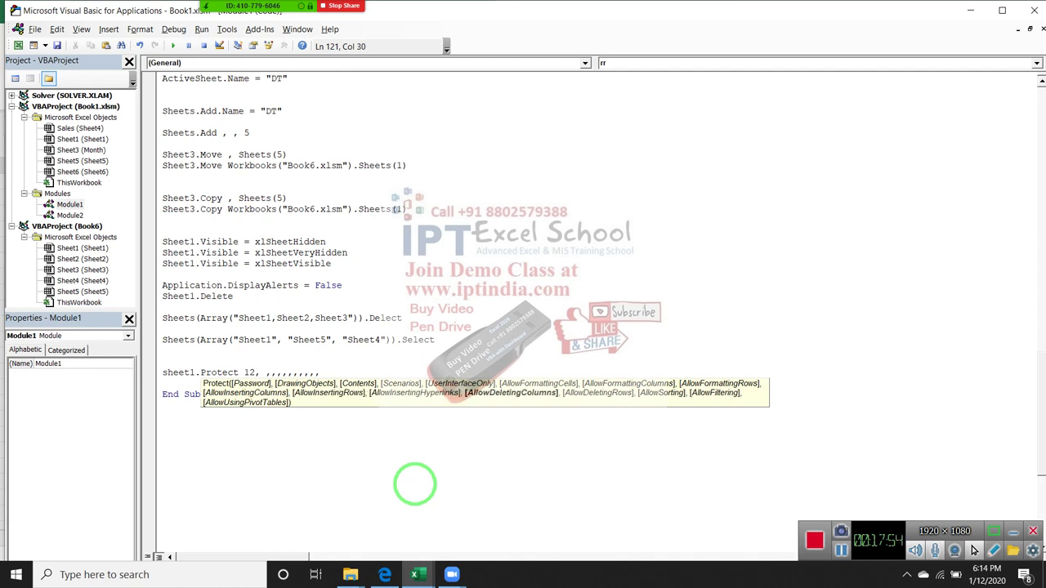
type(",,")
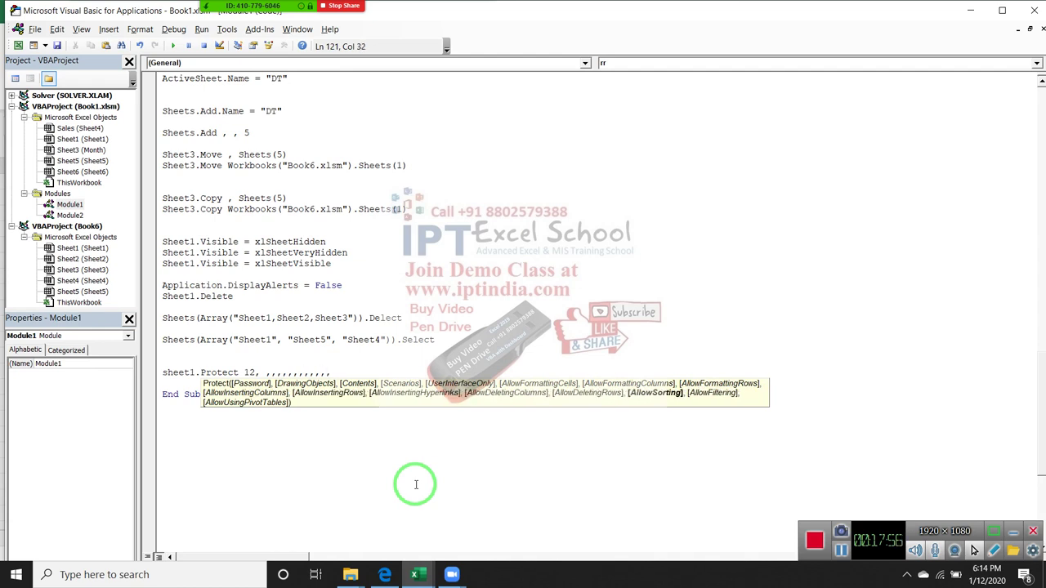
type("true")
key("Return")
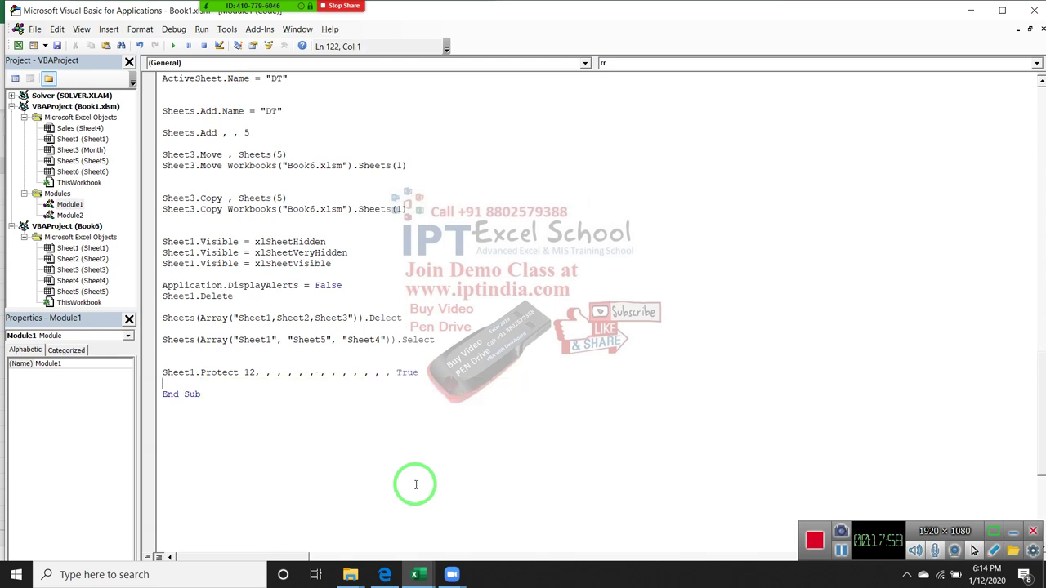
- Check the Protect argument hints, then add a blank line above End Sub
key("Up")
left_click(239, 383)
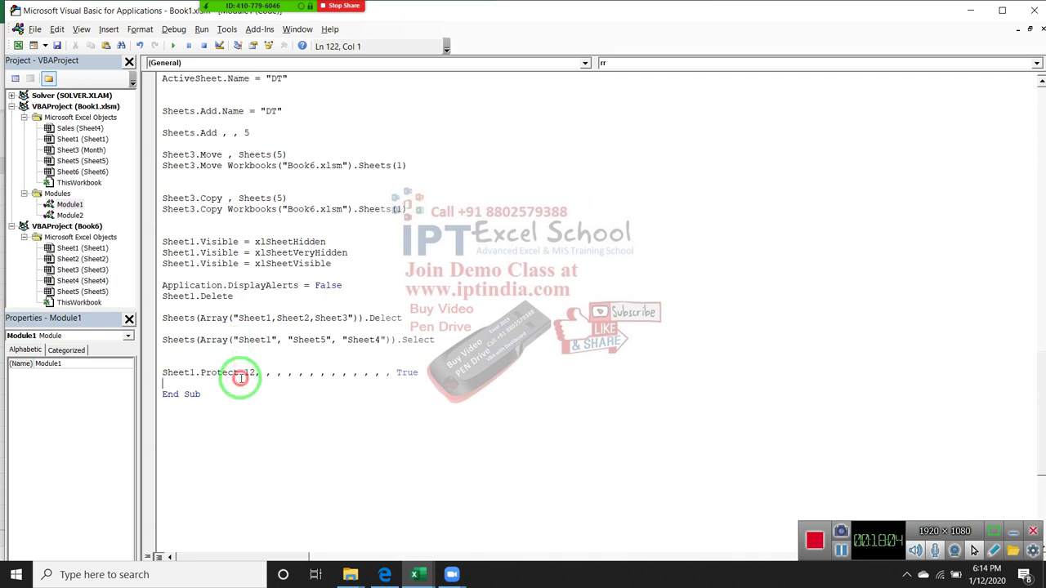
left_click(240, 373)
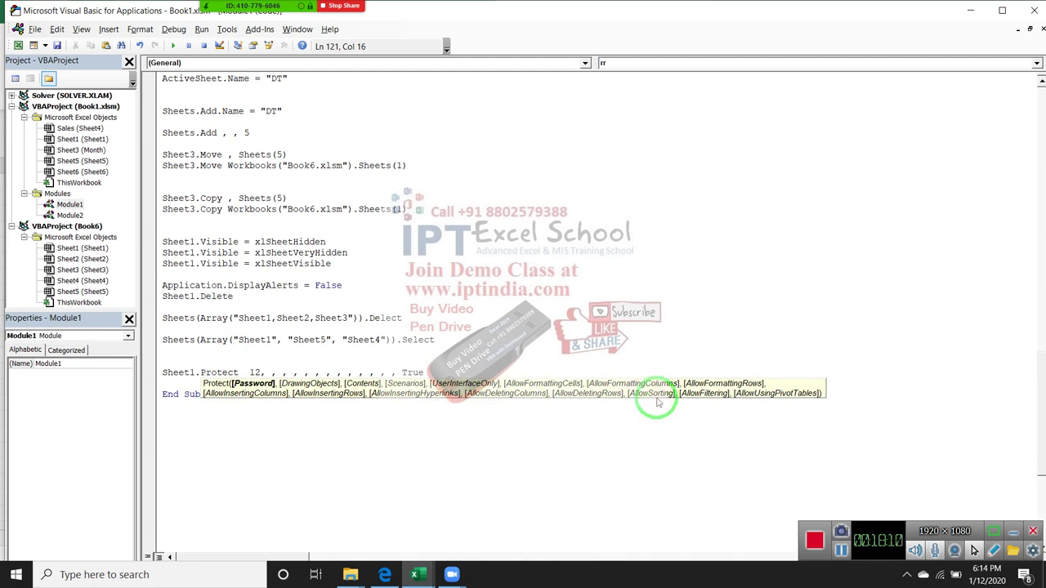
left_click(416, 427)
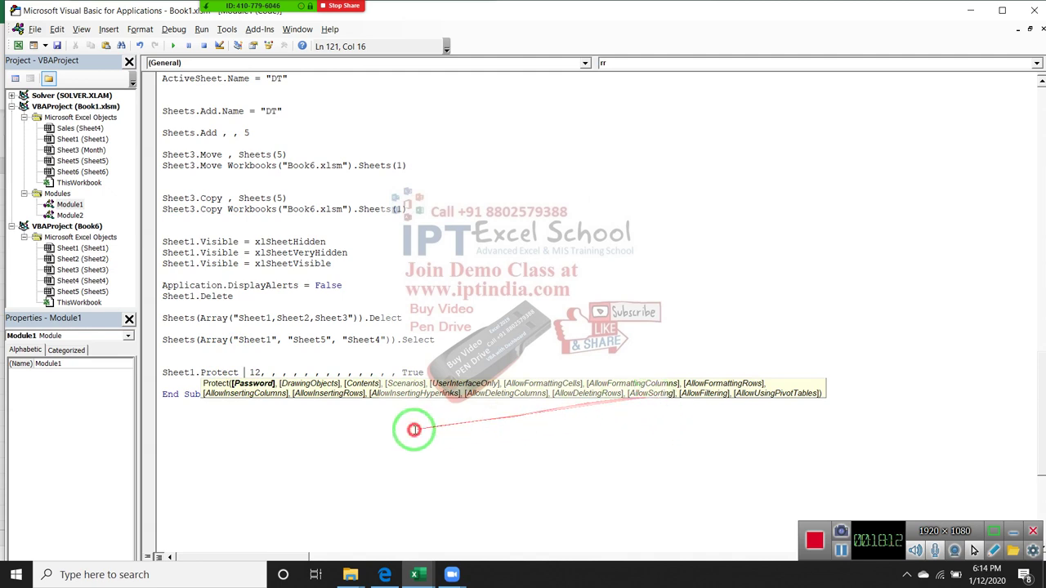
left_click(214, 376)
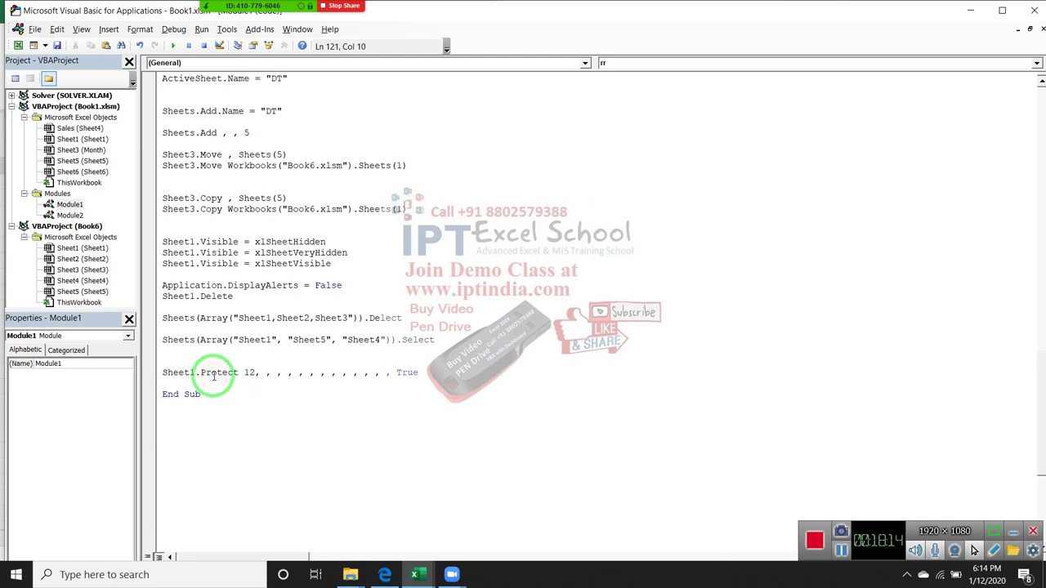
left_click(184, 383)
key("Return")
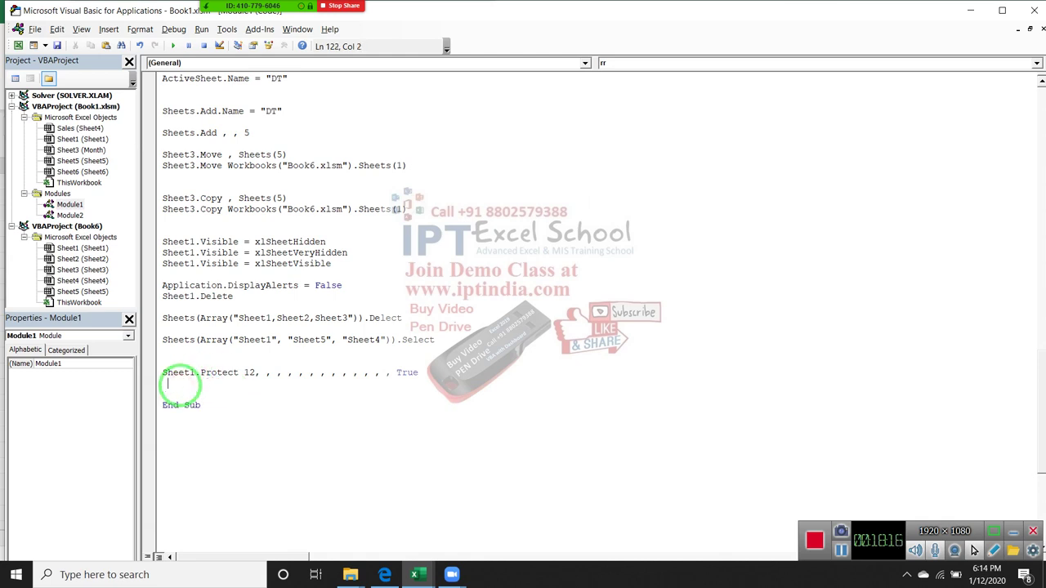
- Add a Sheet3.Protect line with a named Password argument and AllowSorting:=True
type("sheet")
key("BackSpace")
type("3.")
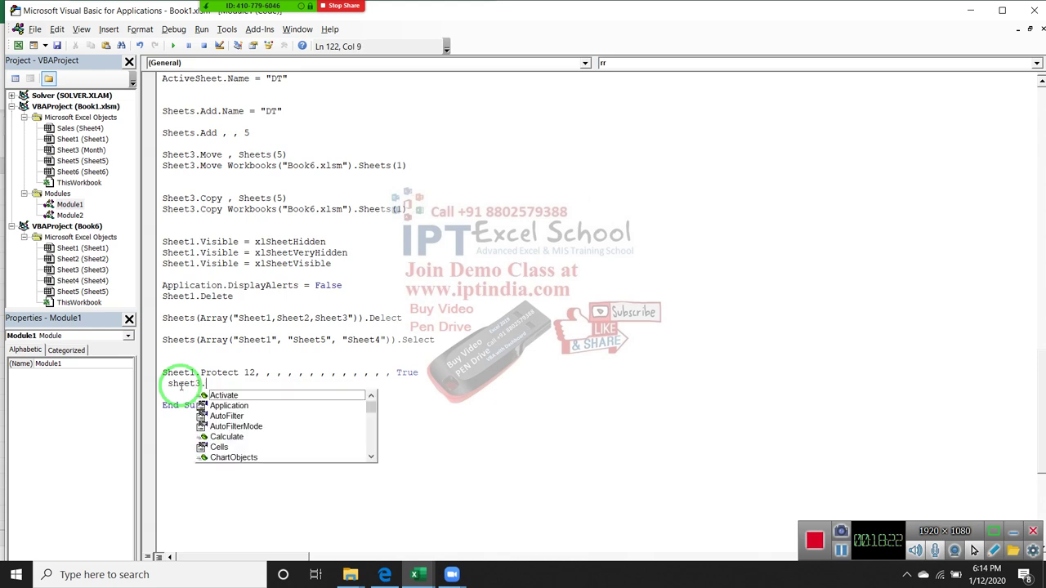
type("pr")
key("Down")
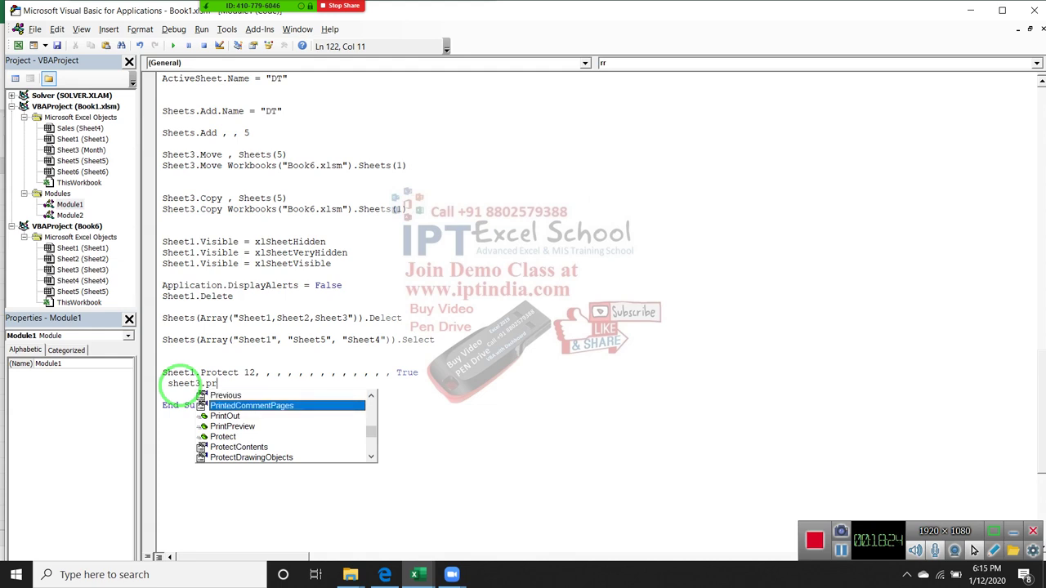
key("Down")
key("Down")
key("Down")
key("Tab")
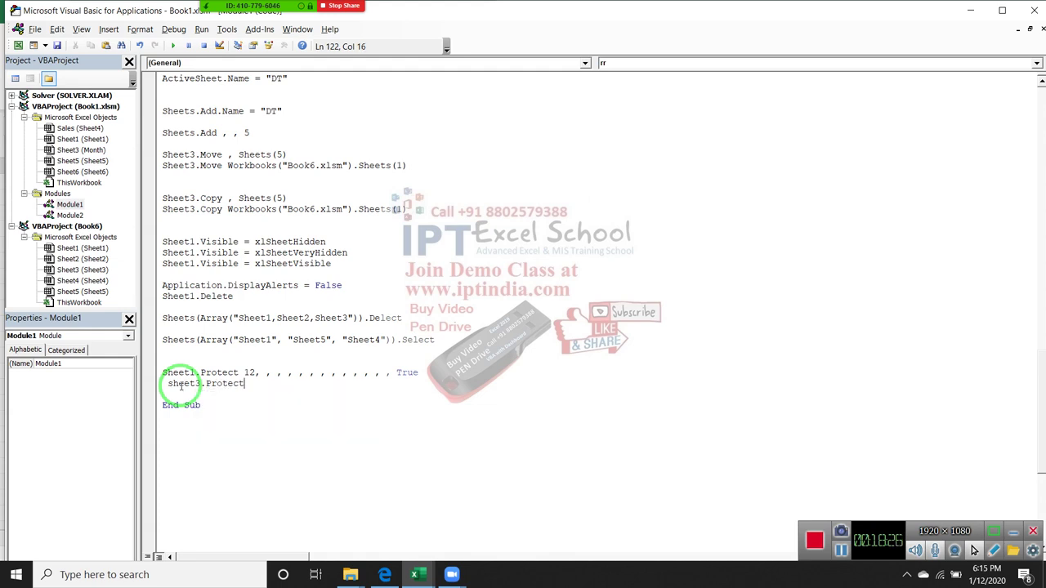
type(",")
key("BackSpace")
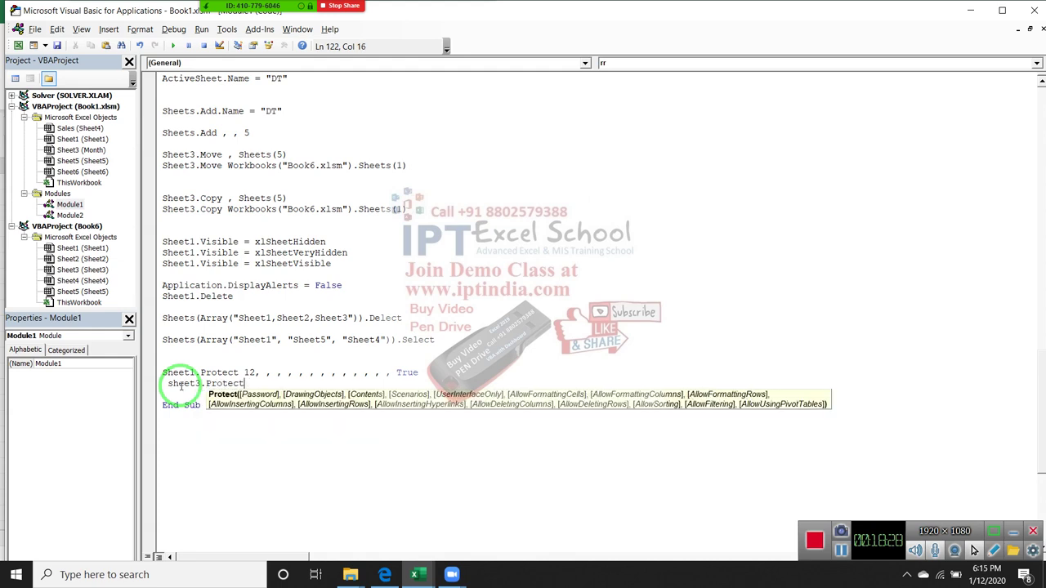
type("pass")
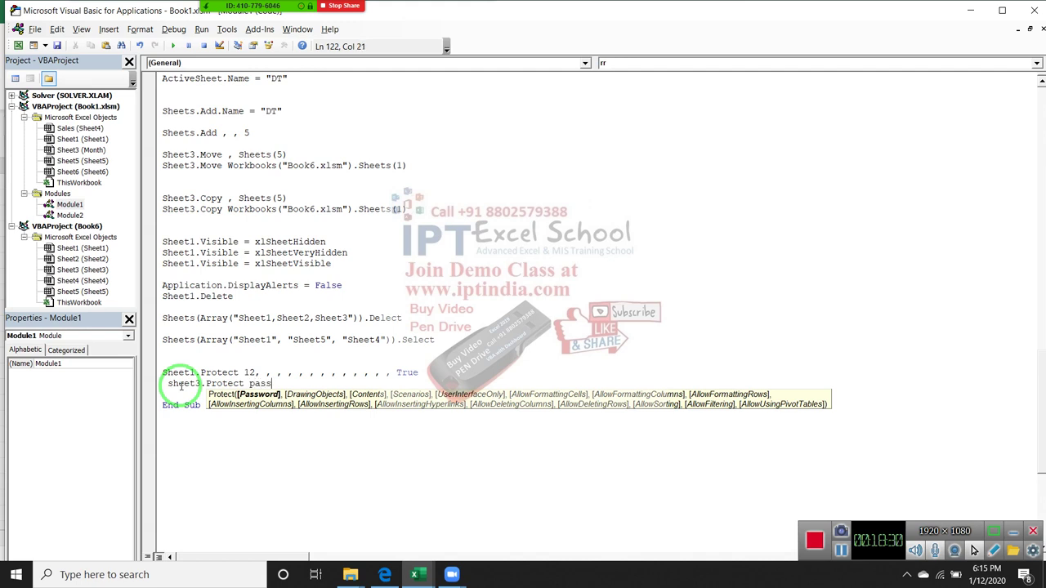
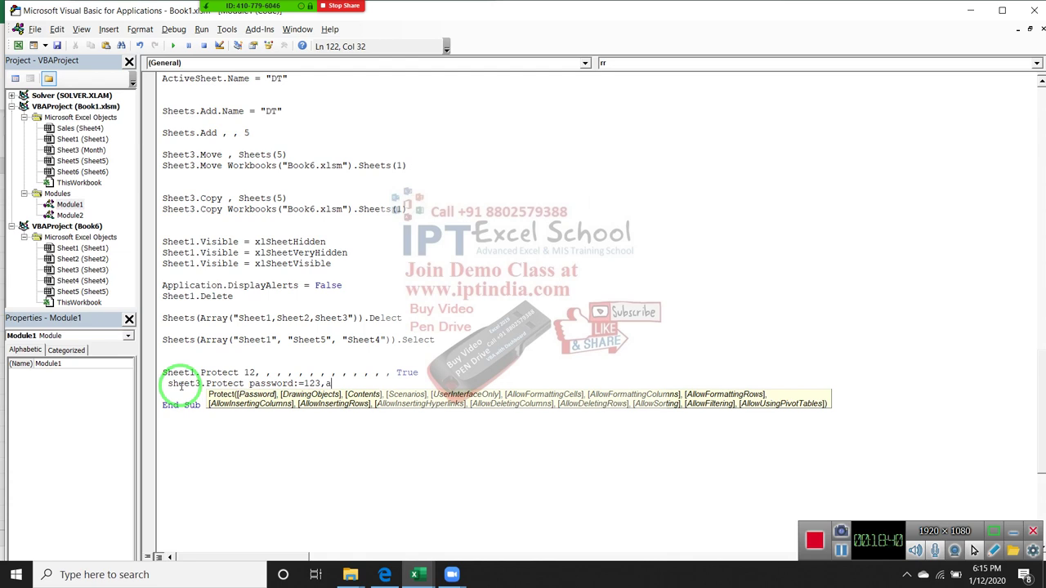
type("llows")
type("ort")
type("ing")
type(":")
type("=t")
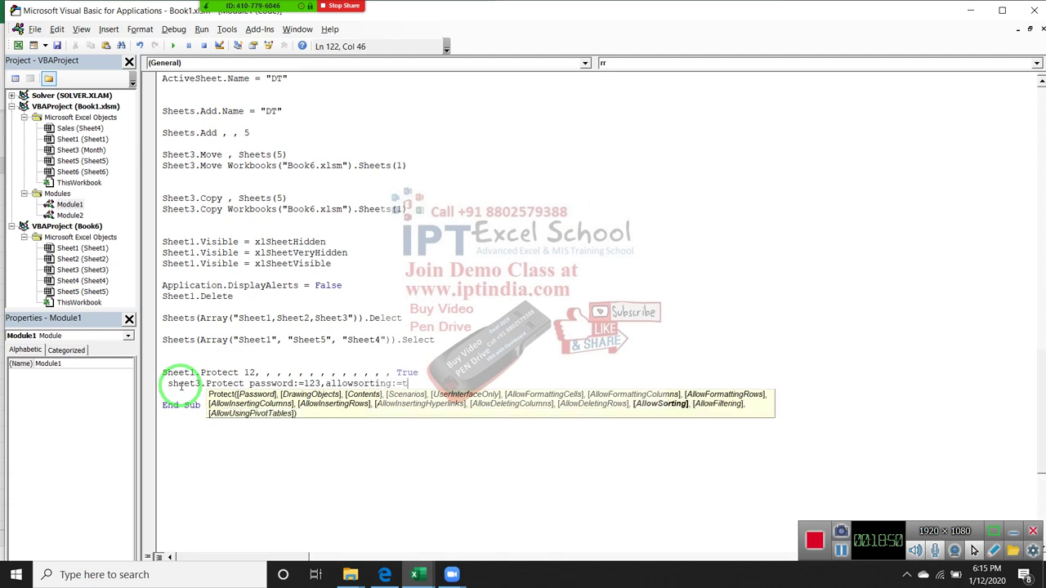
type("rue")
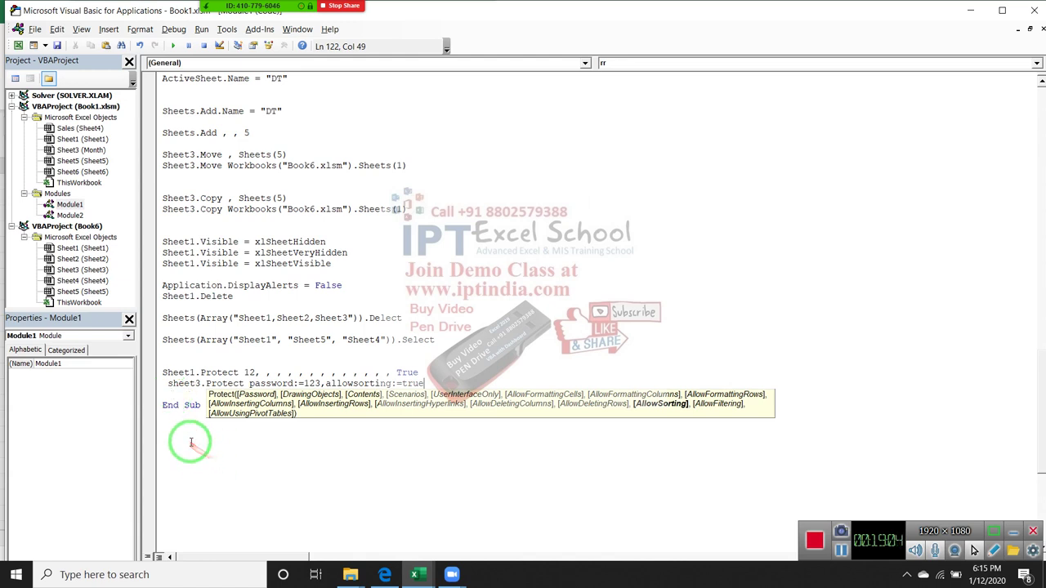
left_click(168, 393)
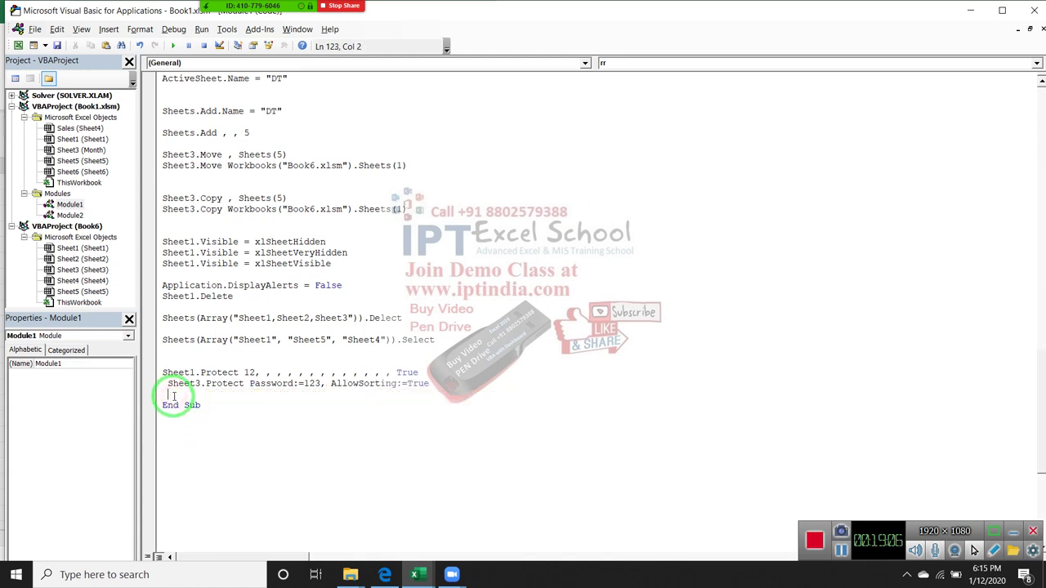
- Show the Sheet3.Protect parameter list and retype the colon in the named Password argument
left_click(167, 385)
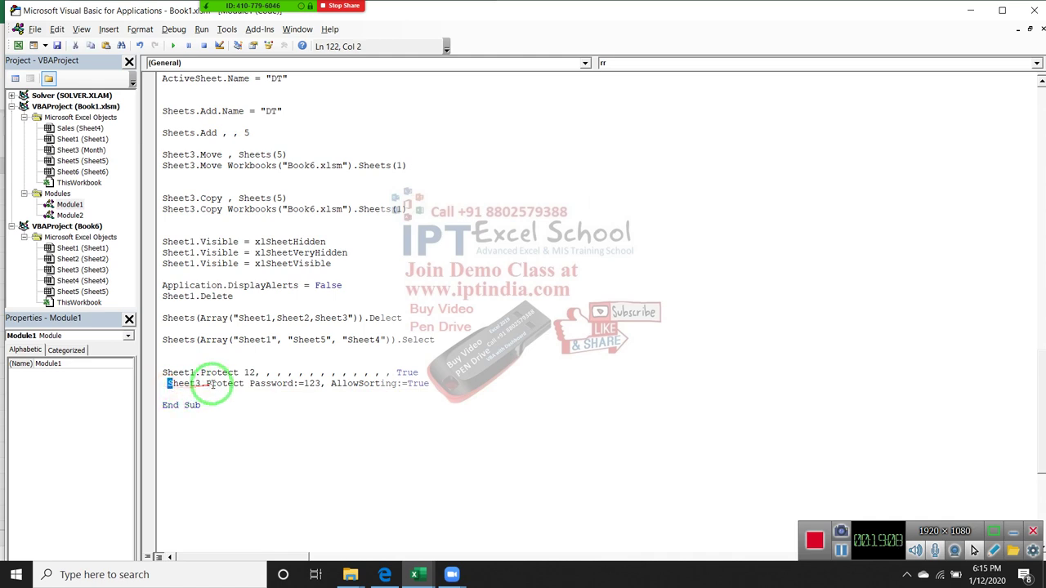
left_click(253, 383)
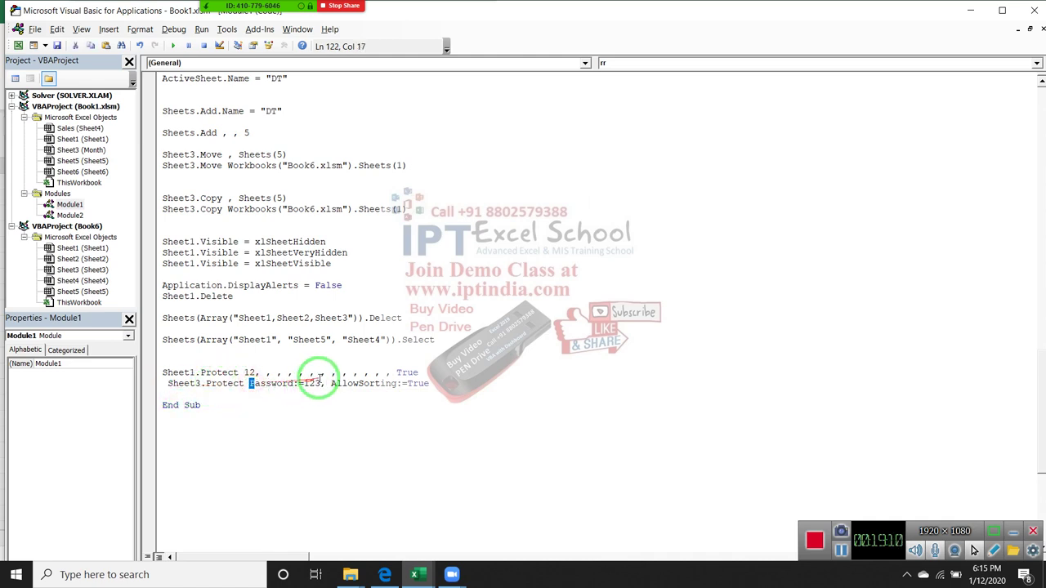
left_click_drag(327, 383, 333, 384)
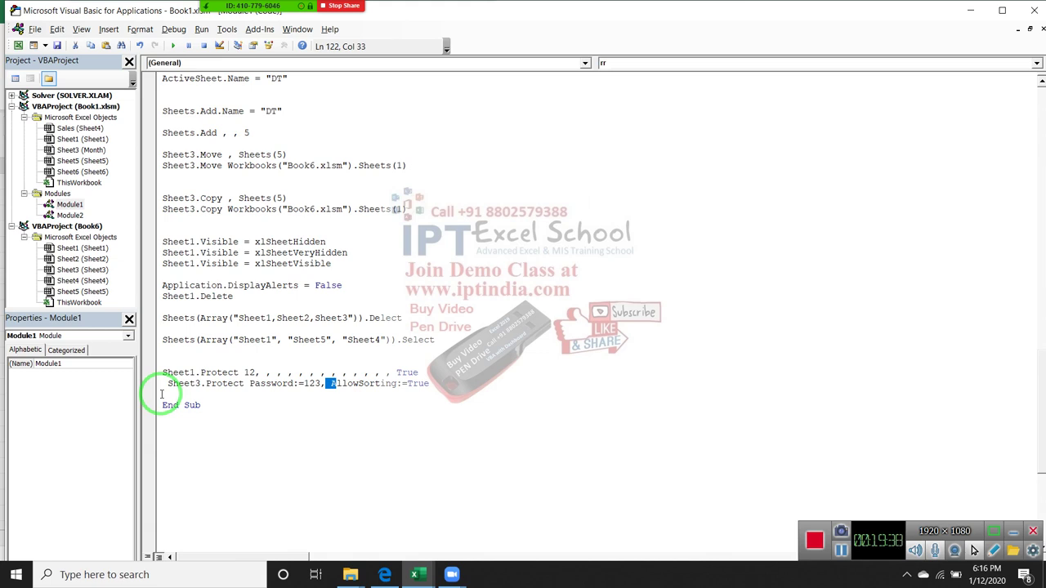
left_click(244, 383)
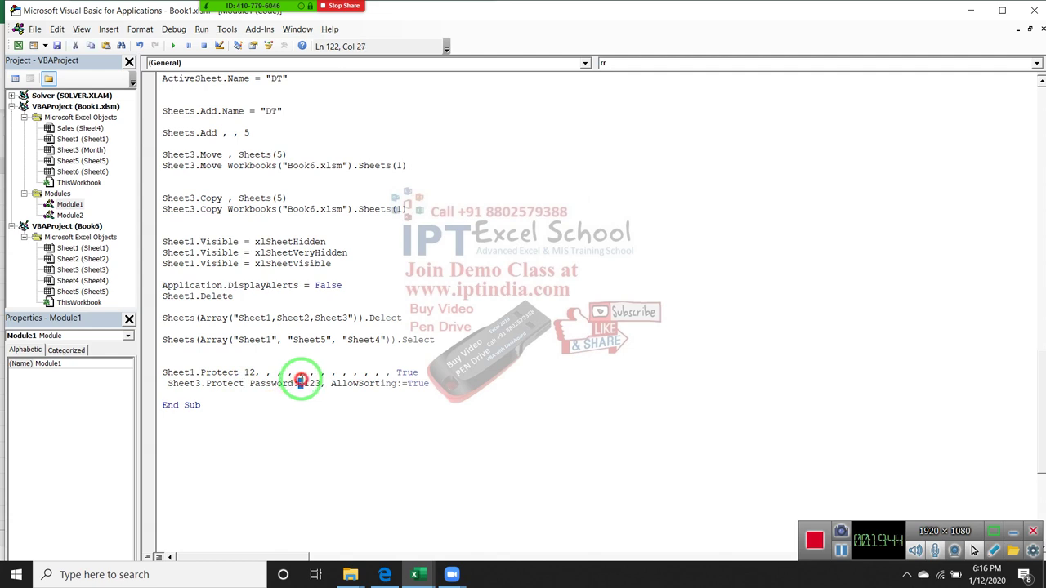
left_click_drag(297, 383, 304, 383)
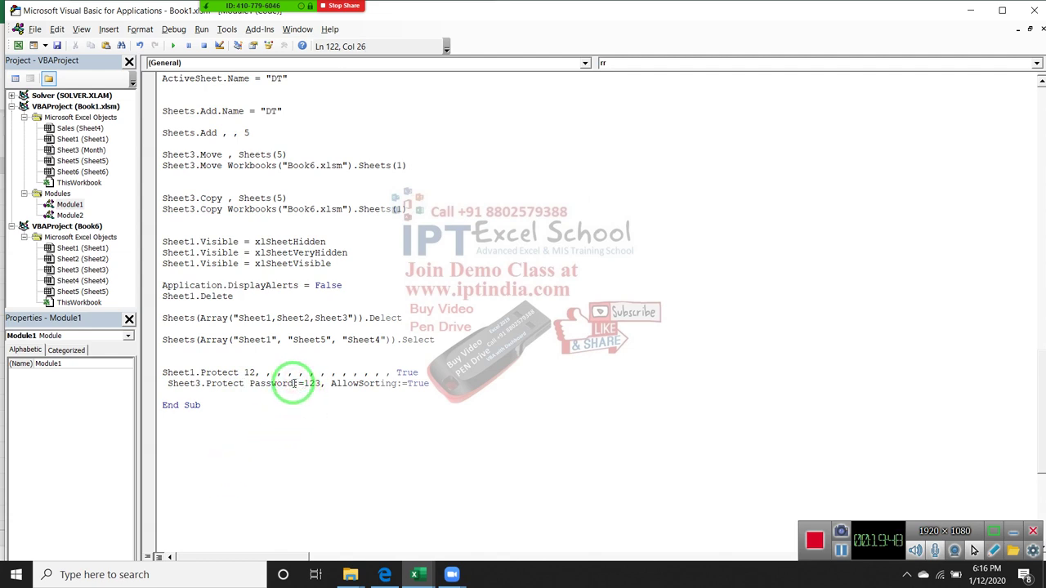
left_click_drag(293, 383, 308, 383)
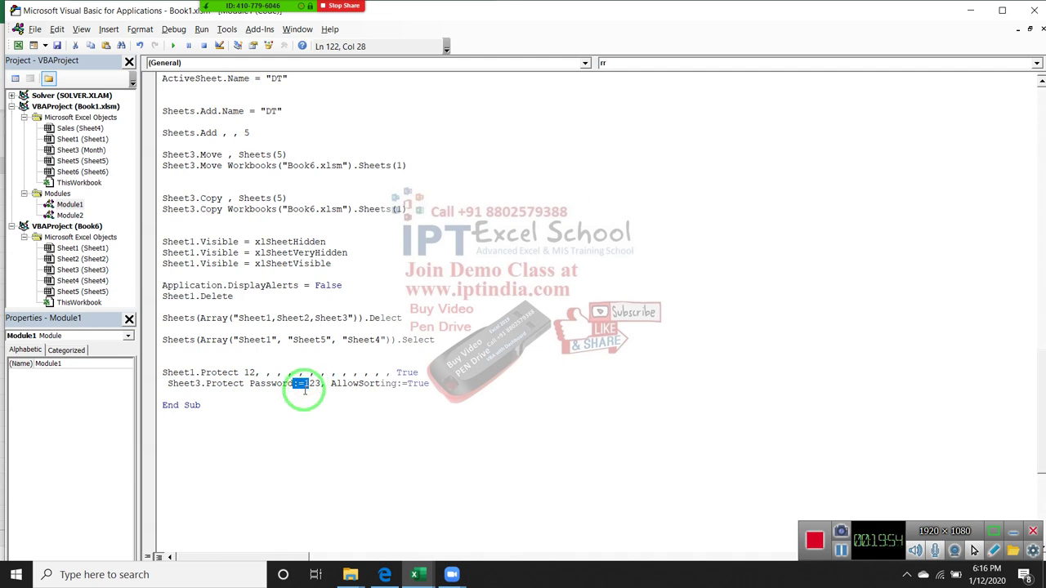
left_click(304, 391)
key("Right")
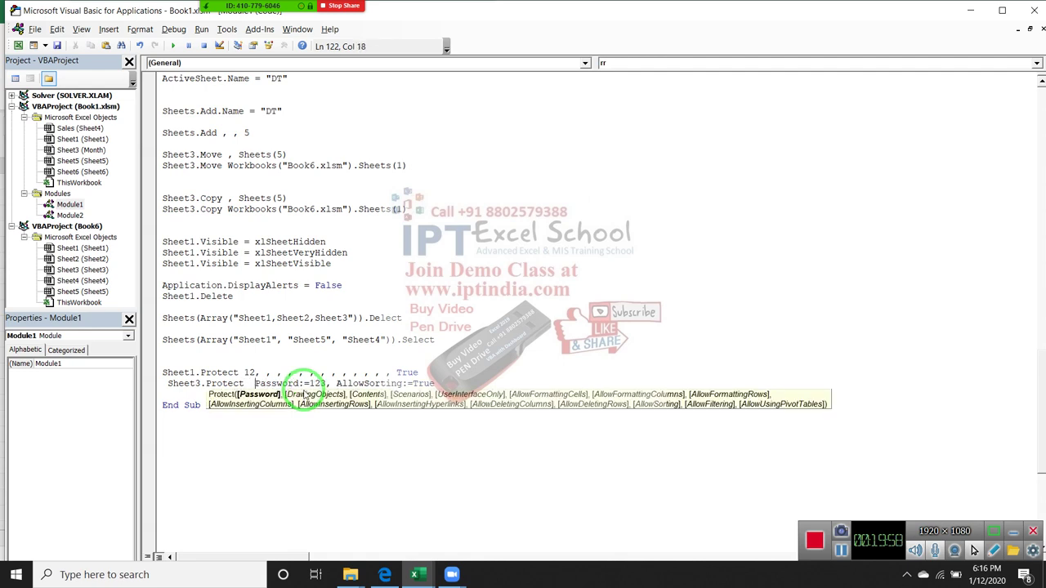
key("Left")
key("BackSpace")
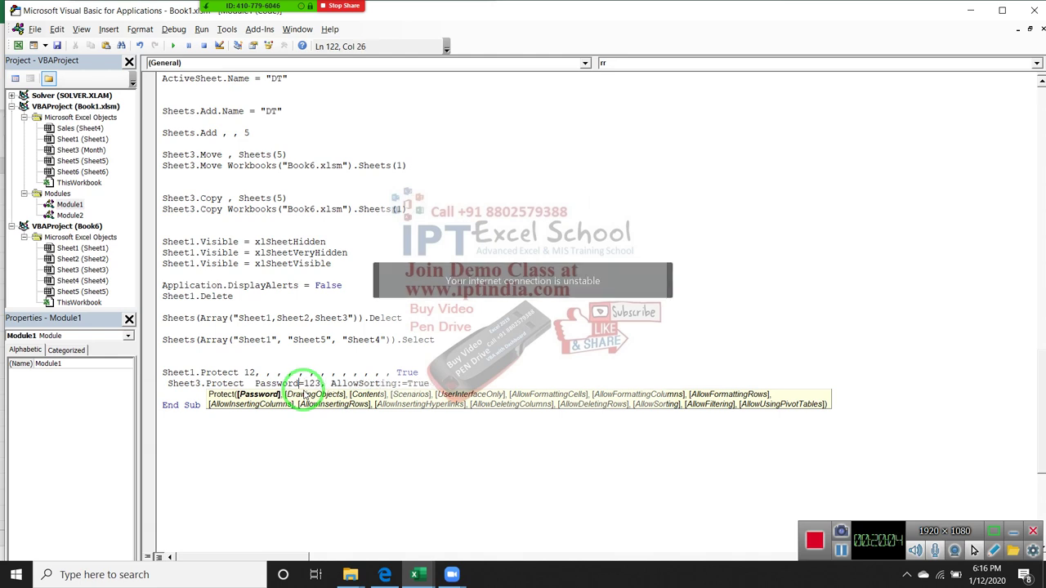
type(":")
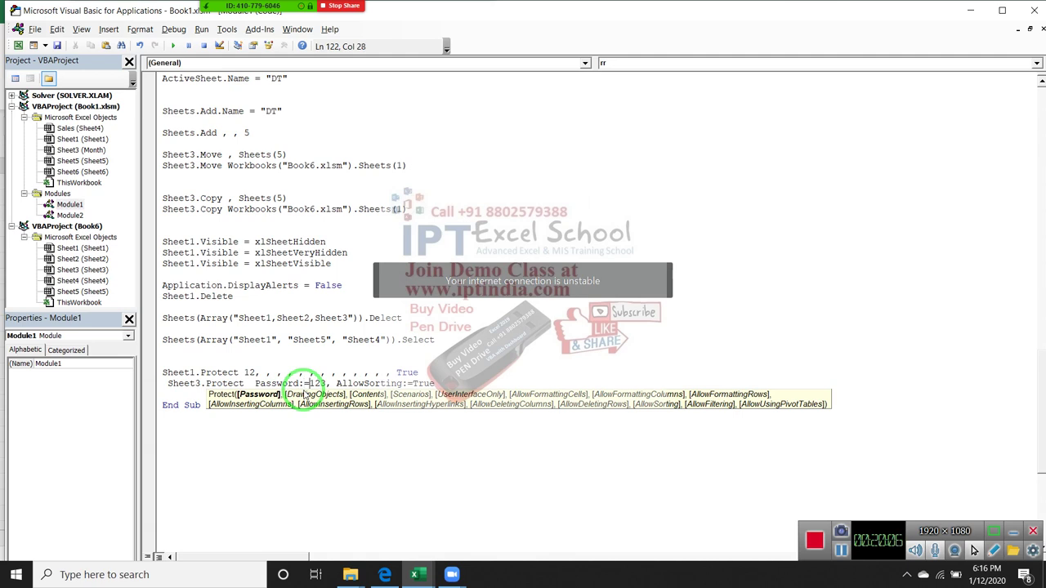
key("Right")
key("Right")
key("Right")
key("Right")
key("Right")
key("Right")
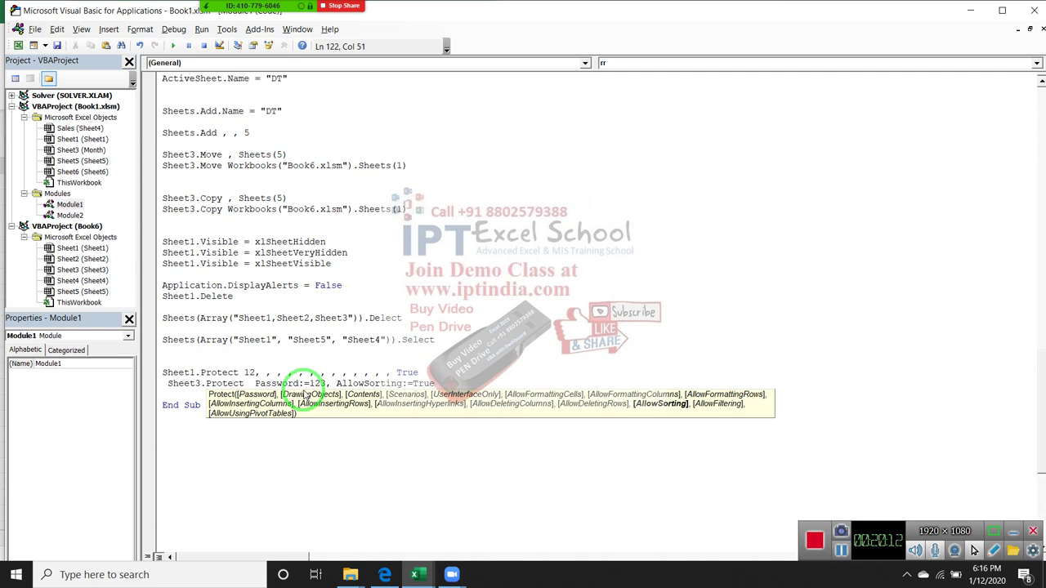
- Review the Sheet2.Select-to-Sales.Activate lines and the Sheet1, Sheet5, Sheet4 selection line
left_click(272, 452)
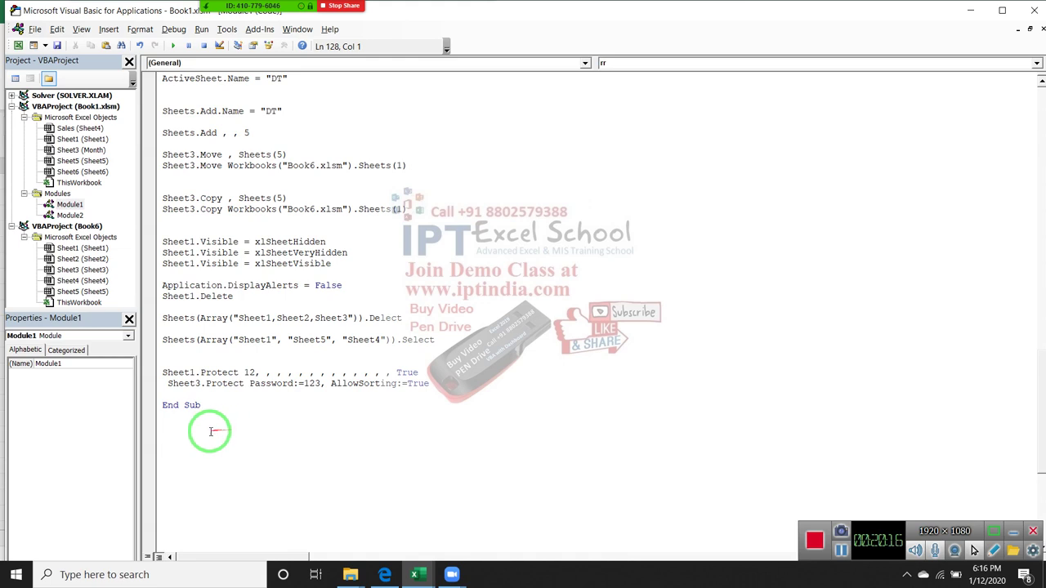
scroll(210, 433, "up", 1)
scroll(193, 440, "up", 1)
scroll(191, 439, "up", 1)
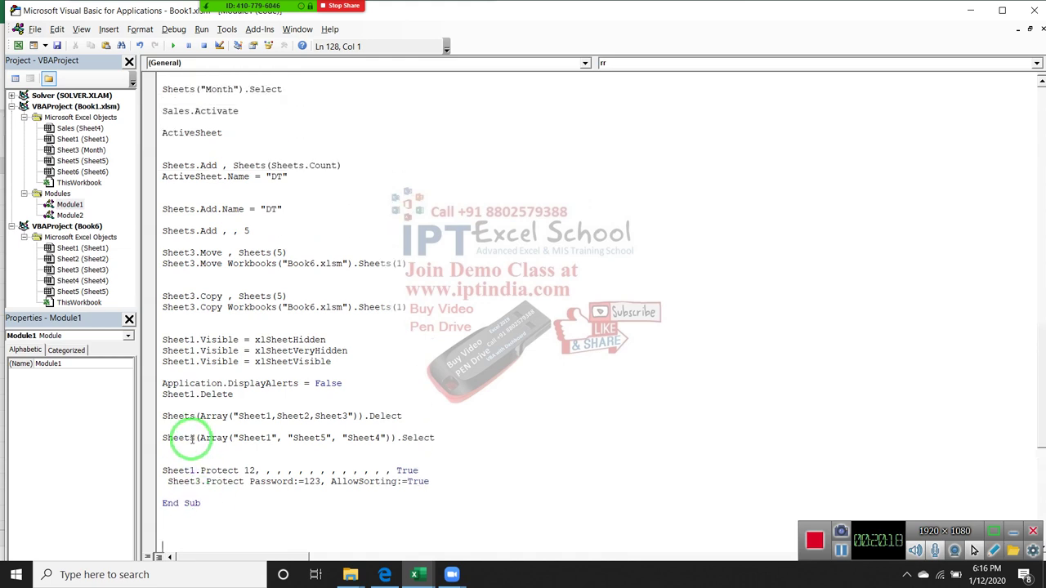
scroll(190, 440, "up", 1)
scroll(188, 439, "up", 2)
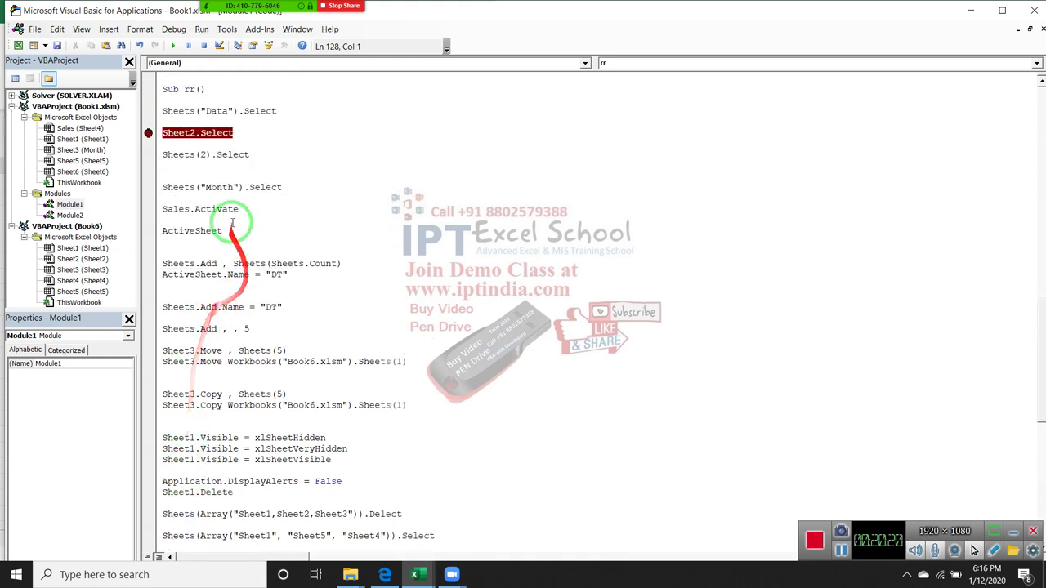
left_click_drag(237, 211, 156, 109)
scroll(168, 245, "down", 4)
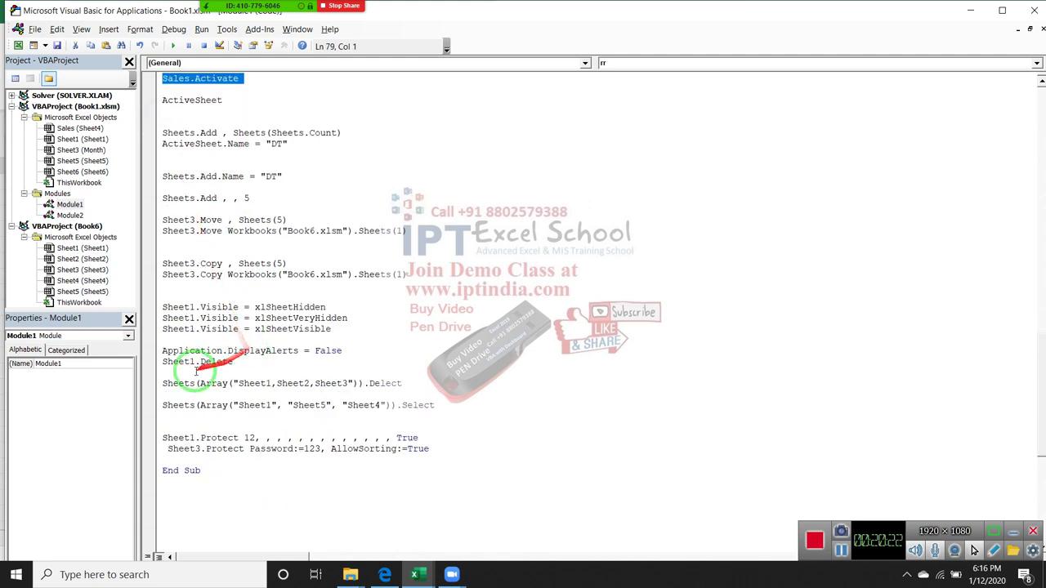
left_click(156, 409)
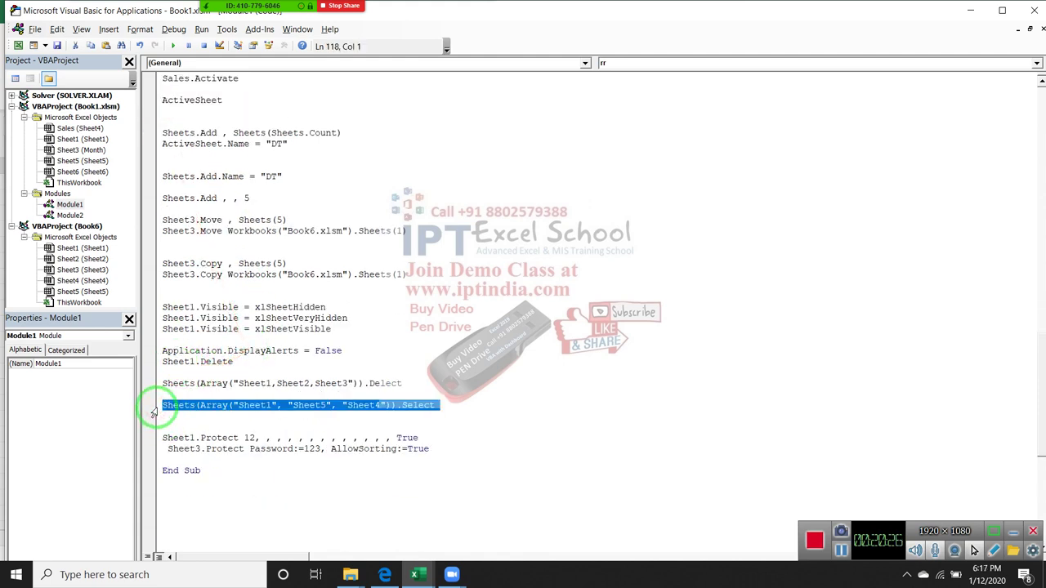
- Review the Sheets.Add, Sheet3.Move, Sheet1.Visible and Sheet1.Delete blocks in turn
scroll(153, 413, "up", 2)
scroll(153, 413, "up", 1)
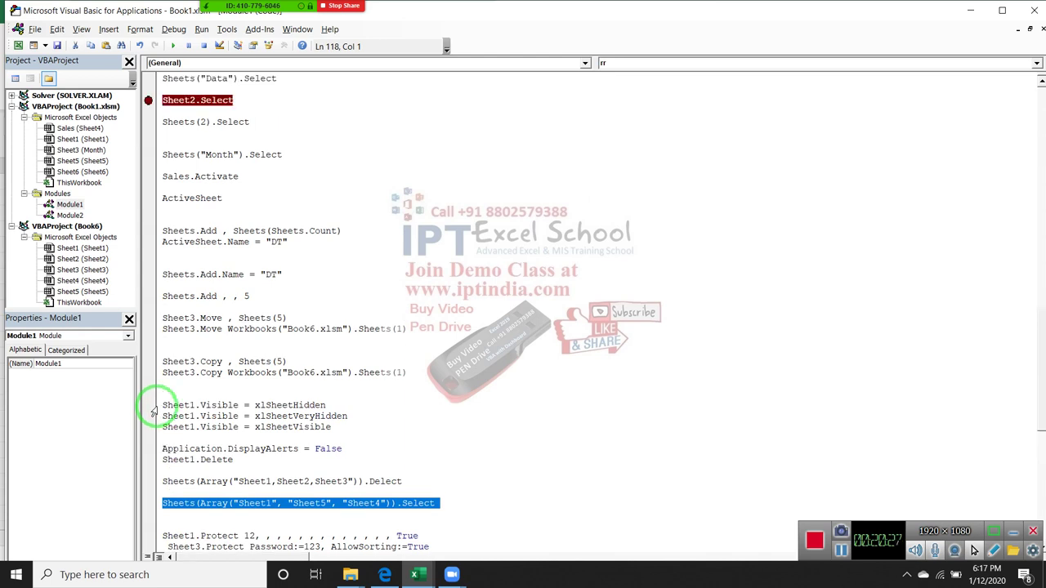
left_click(160, 232)
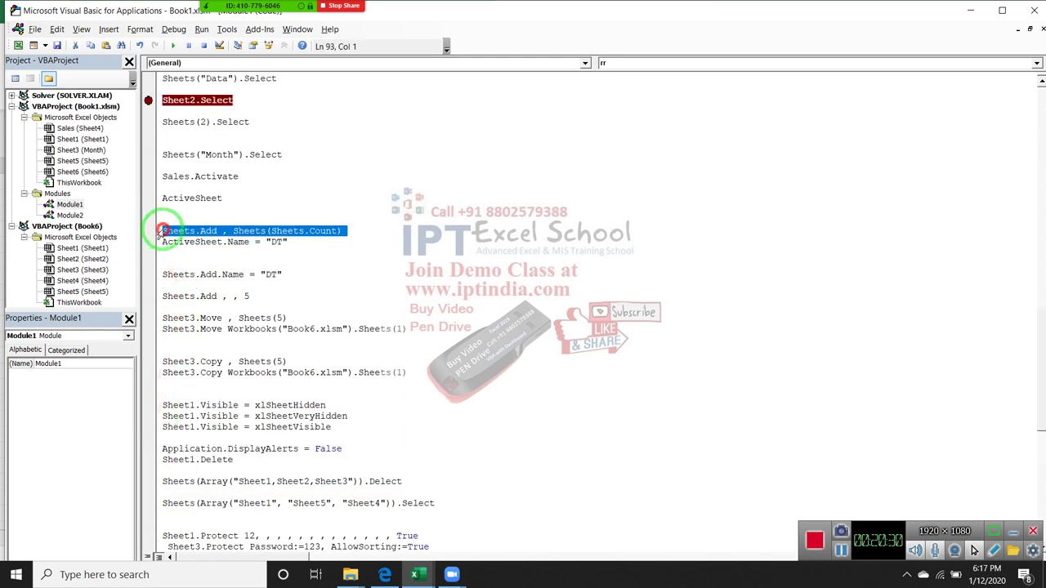
left_click_drag(160, 233, 172, 287)
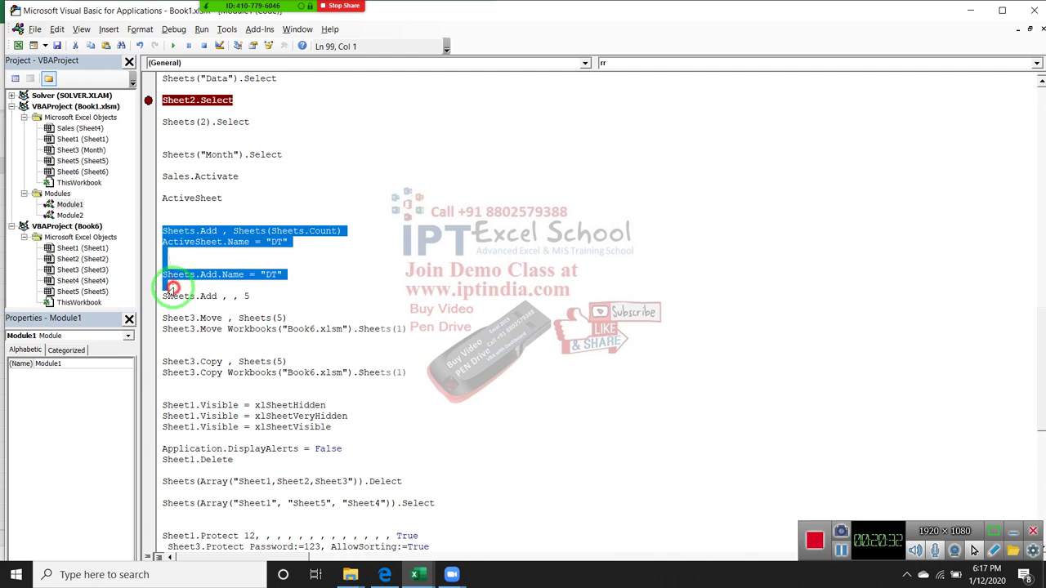
scroll(176, 304, "down", 2)
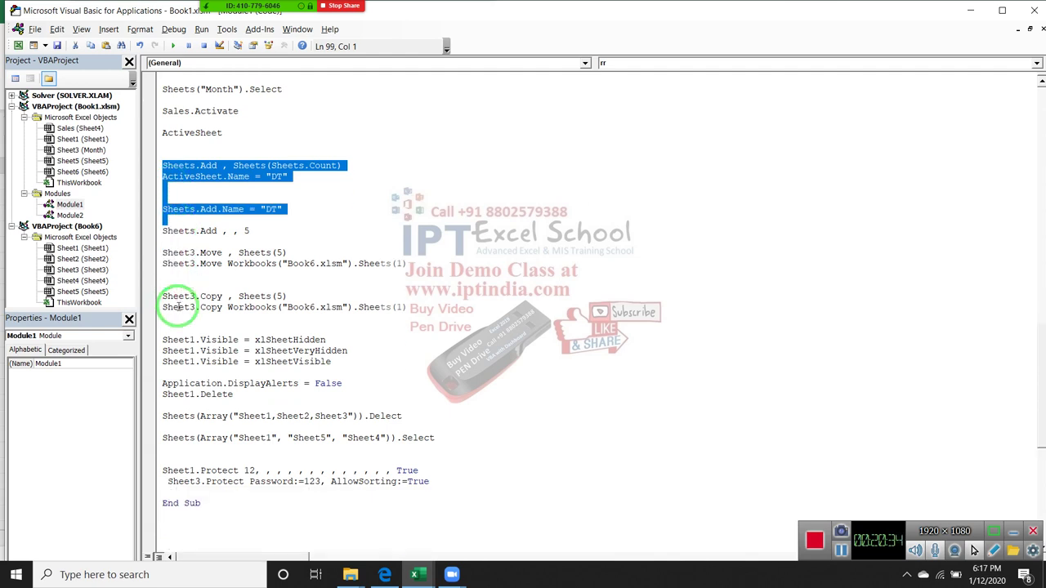
left_click_drag(161, 231, 277, 235)
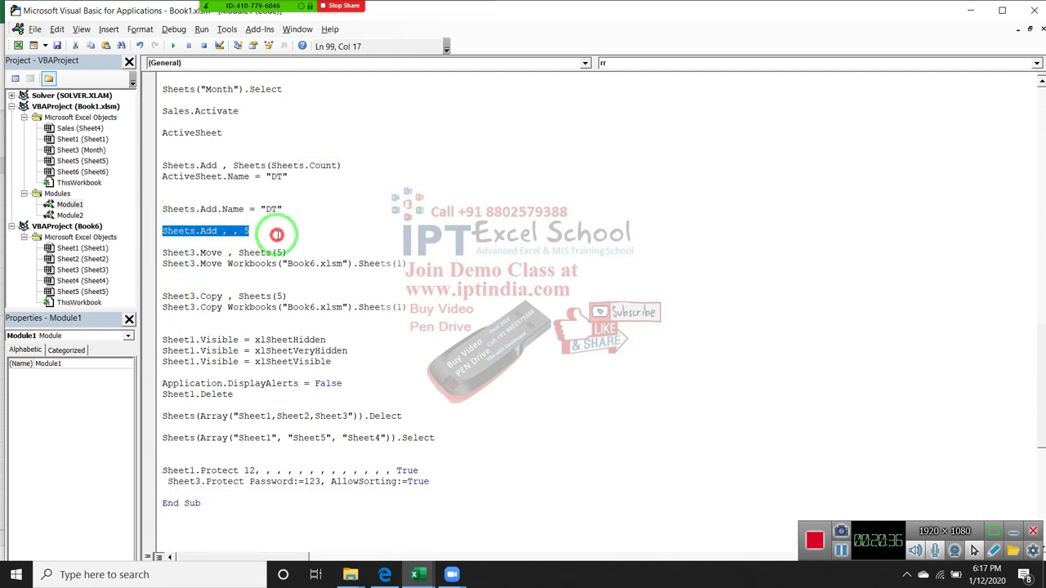
mouse_move(161, 253)
left_mouse_down()
mouse_move(186, 282)
mouse_move(163, 318)
left_mouse_up()
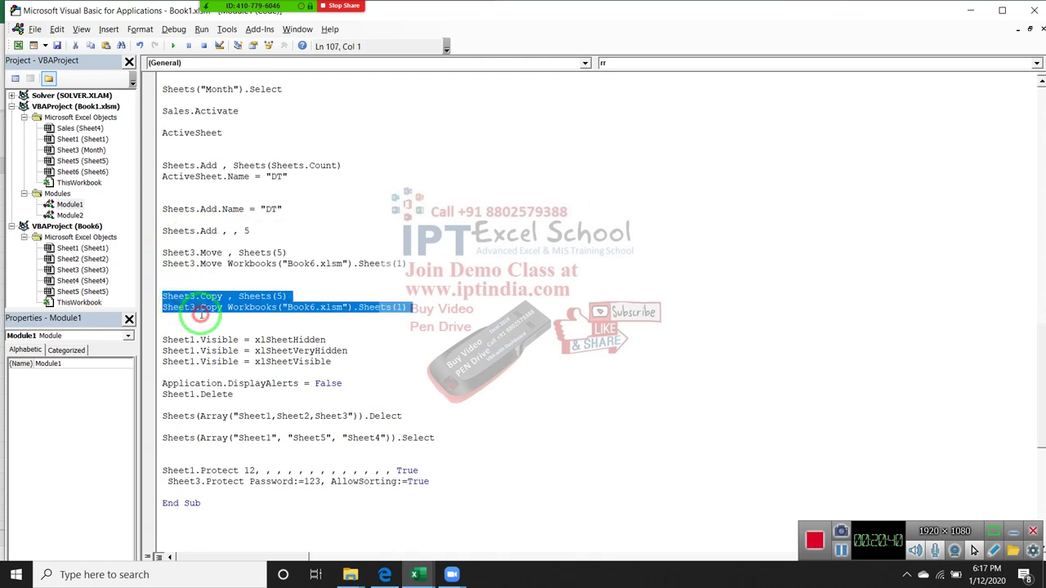
scroll(200, 317, "down", 2)
left_click_drag(163, 274, 194, 299)
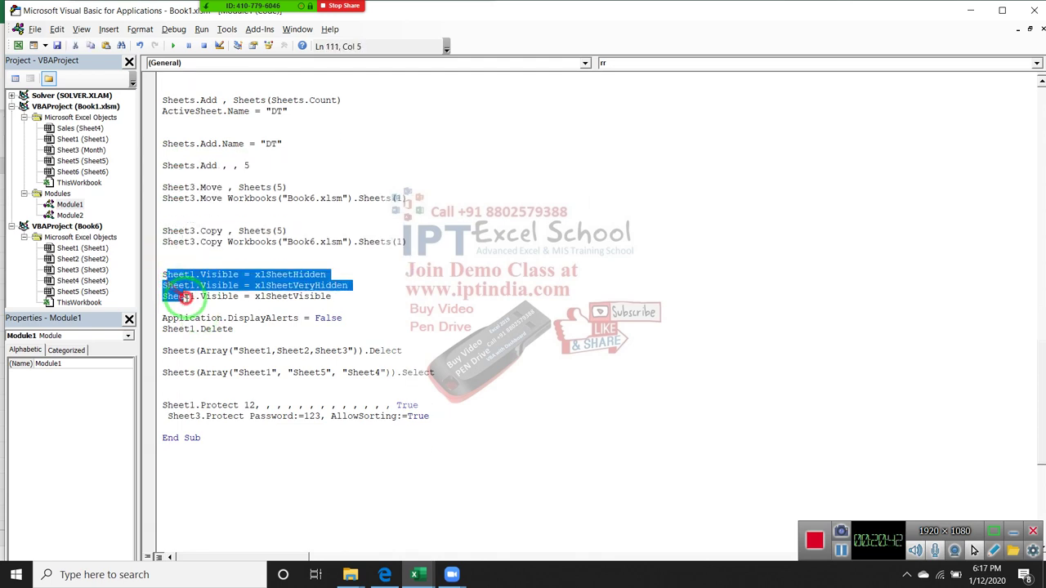
scroll(193, 353, "down", 2)
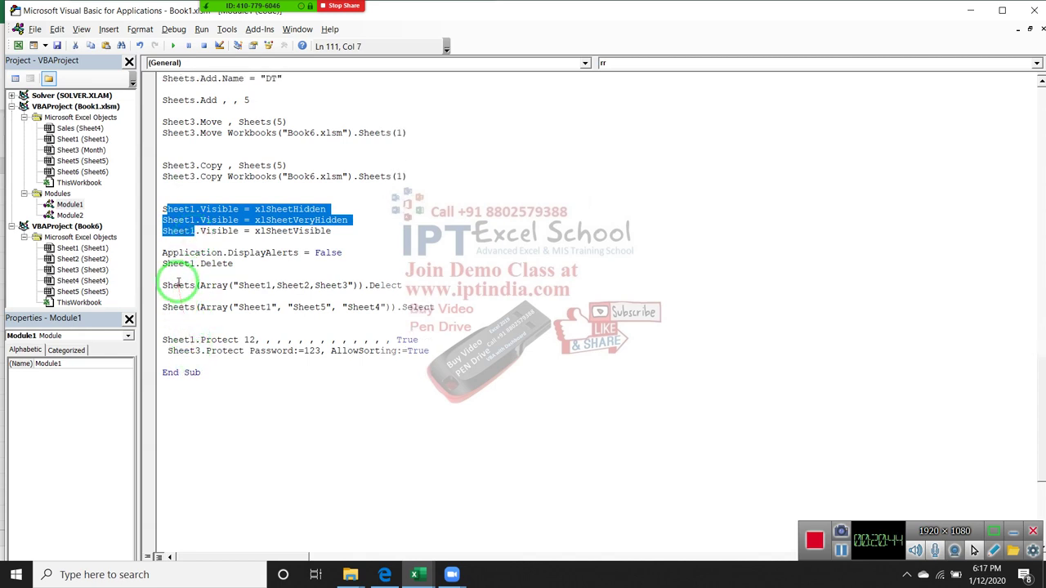
mouse_move(160, 263)
left_mouse_down()
mouse_move(221, 264)
mouse_move(175, 275)
mouse_move(418, 275)
left_mouse_up()
scroll(222, 298, "down", 2)
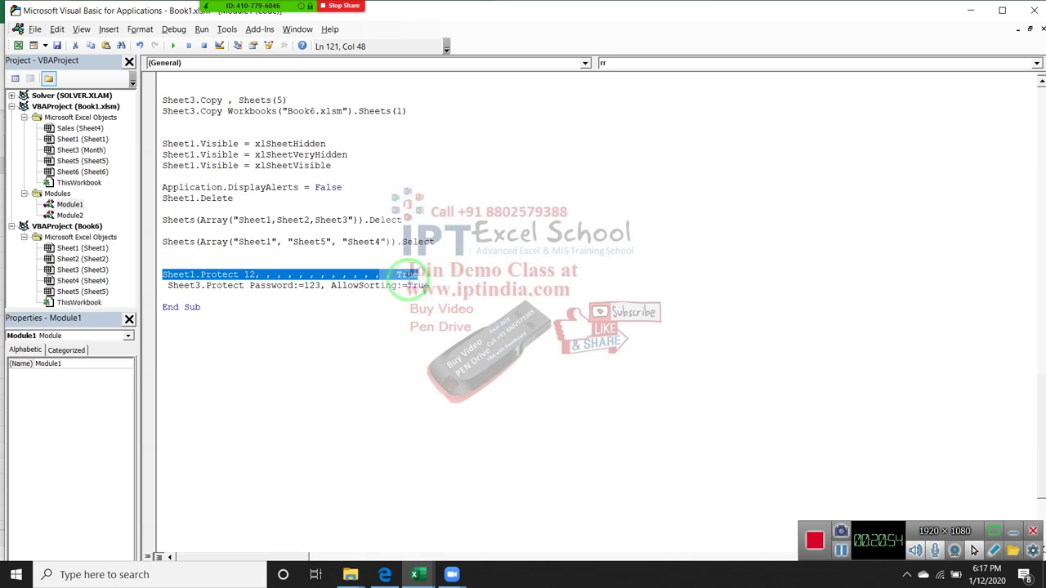
- Go back up to the earlier Sub rr with ActiveWorkbook.Protect and Password code
left_click(243, 328)
scroll(237, 337, "up", 5)
scroll(242, 341, "up", 4)
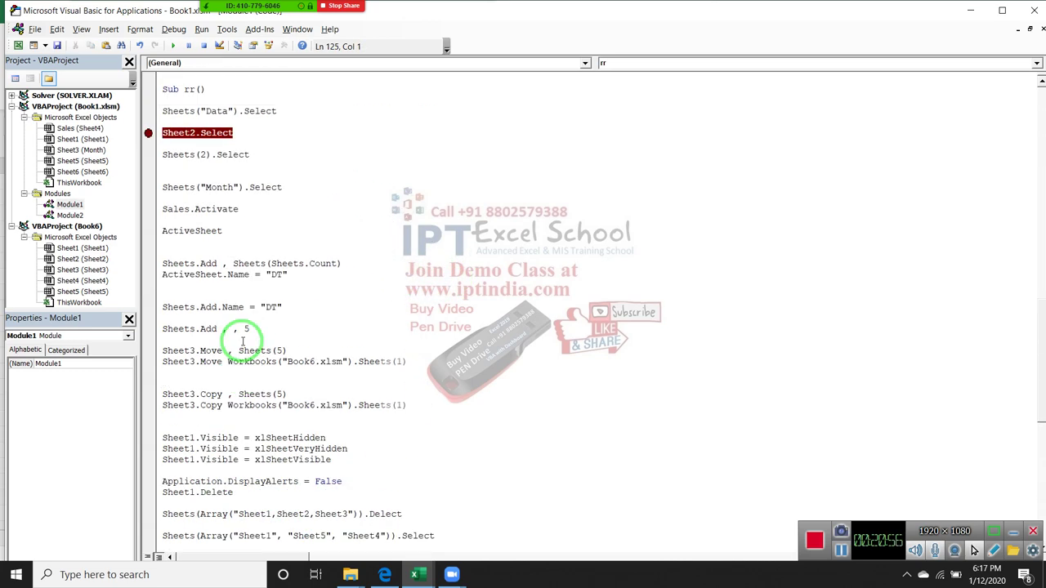
scroll(243, 341, "up", 6)
scroll(243, 341, "up", 5)
scroll(243, 343, "down", 4)
scroll(242, 352, "down", 7)
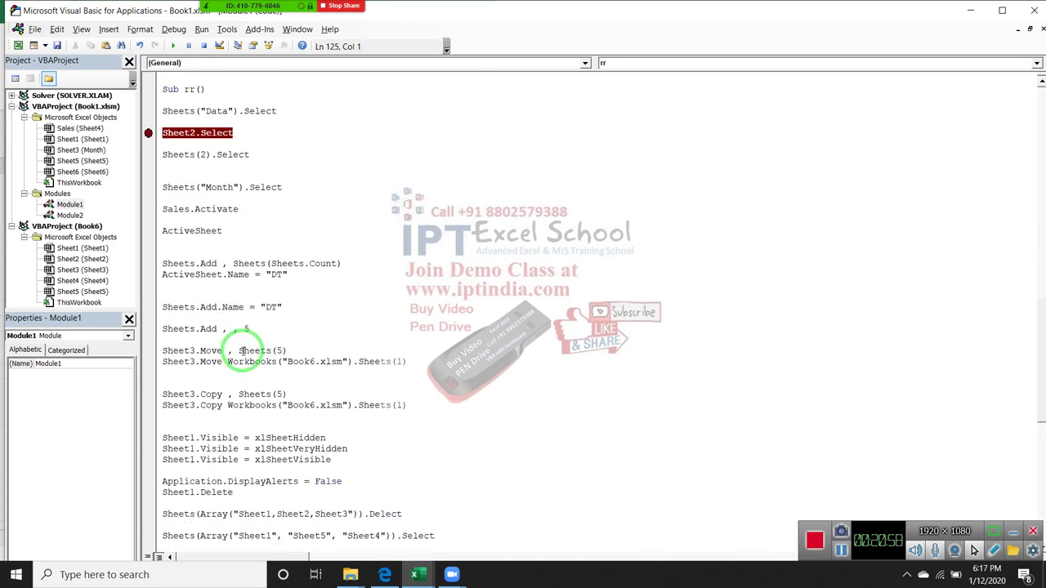
scroll(243, 351, "up", 10)
scroll(245, 347, "up", 8)
scroll(253, 343, "up", 6)
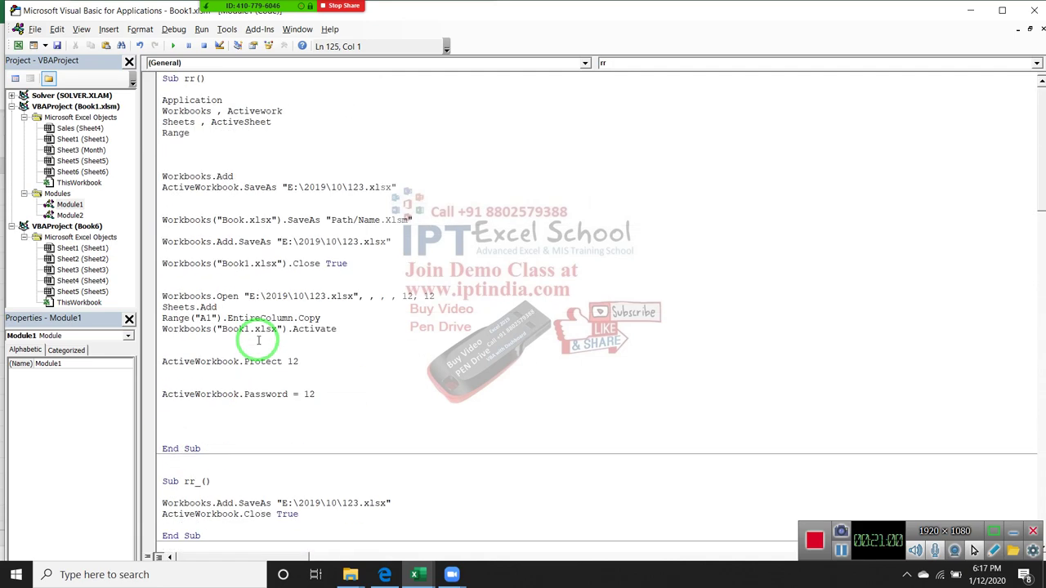
- Append Cells, Selection, ActiveCell to the Range note line in Sub rr
double_click(171, 111)
left_click(167, 118)
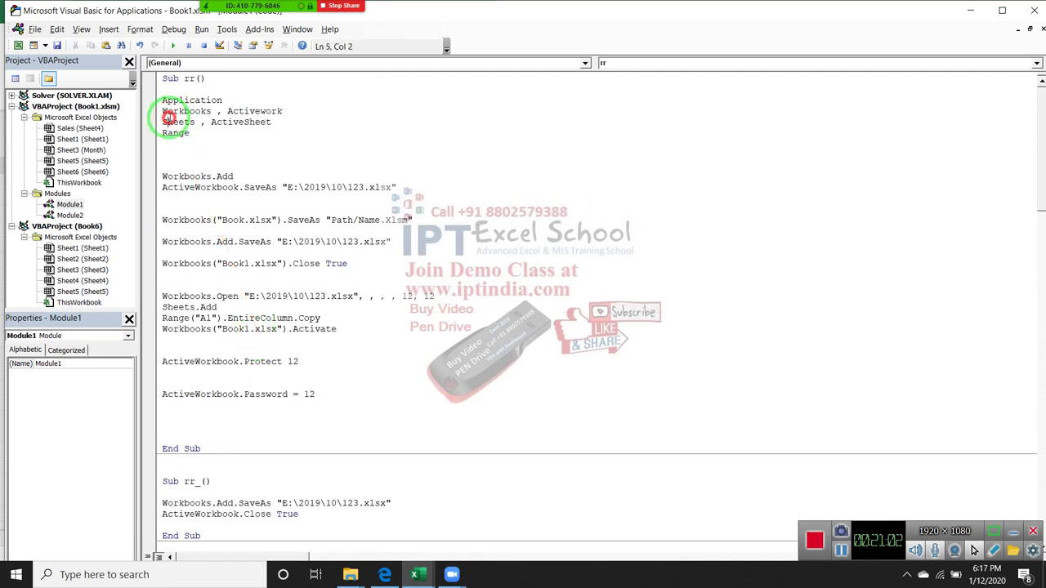
double_click(176, 122)
left_click(192, 133)
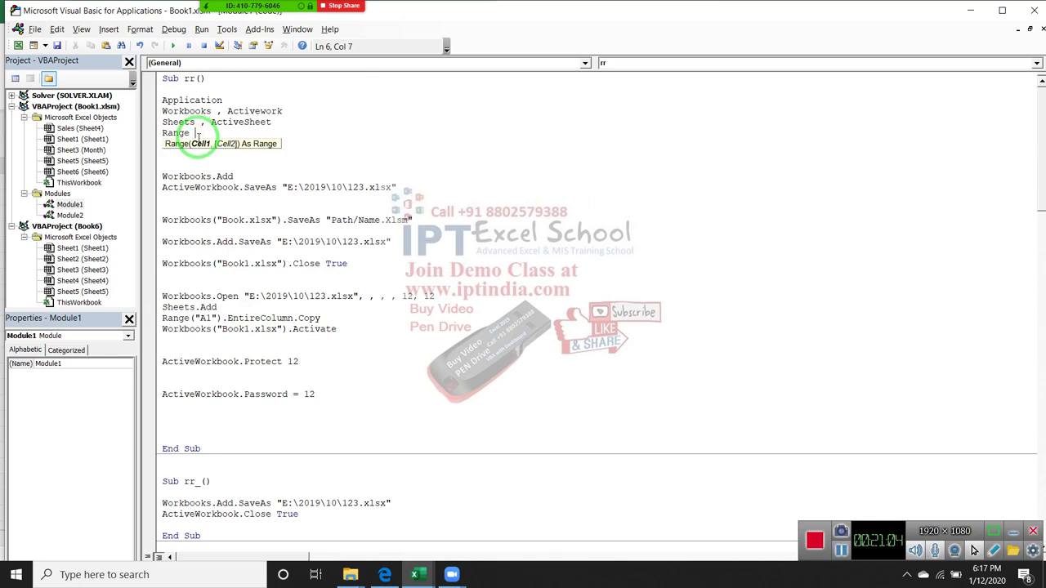
type("cells")
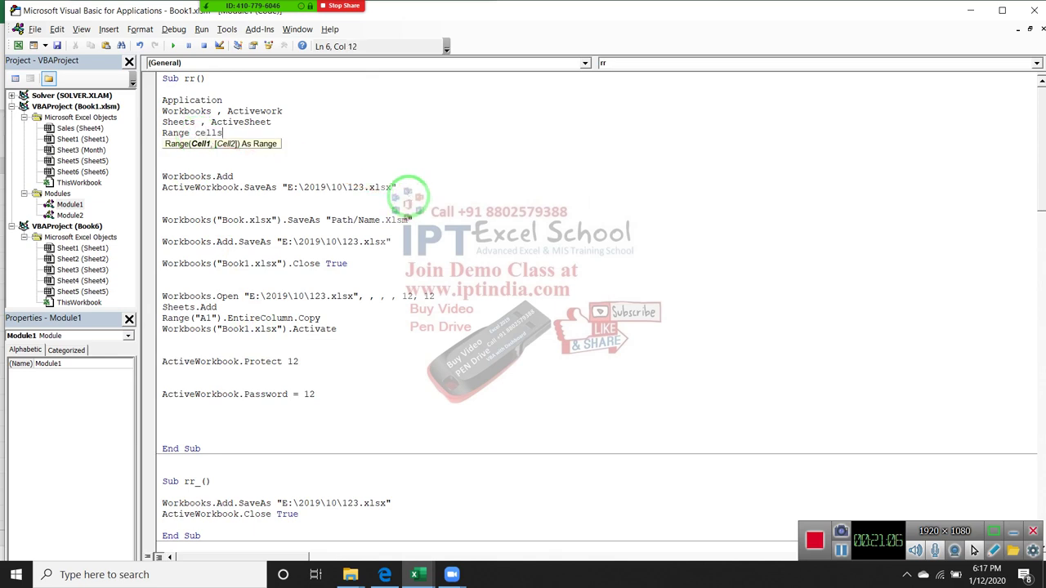
type(",")
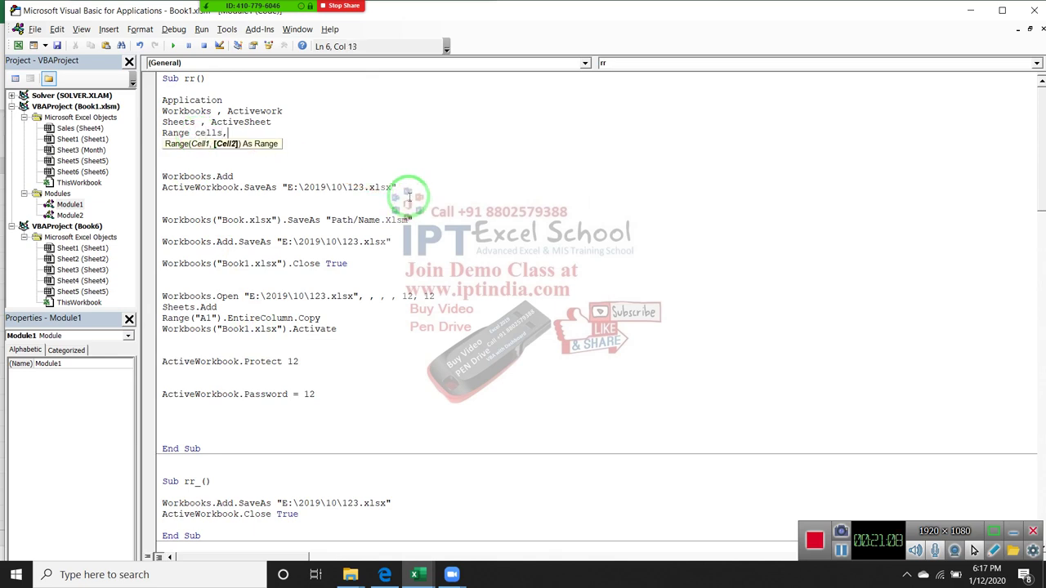
type("selecti")
type("on,")
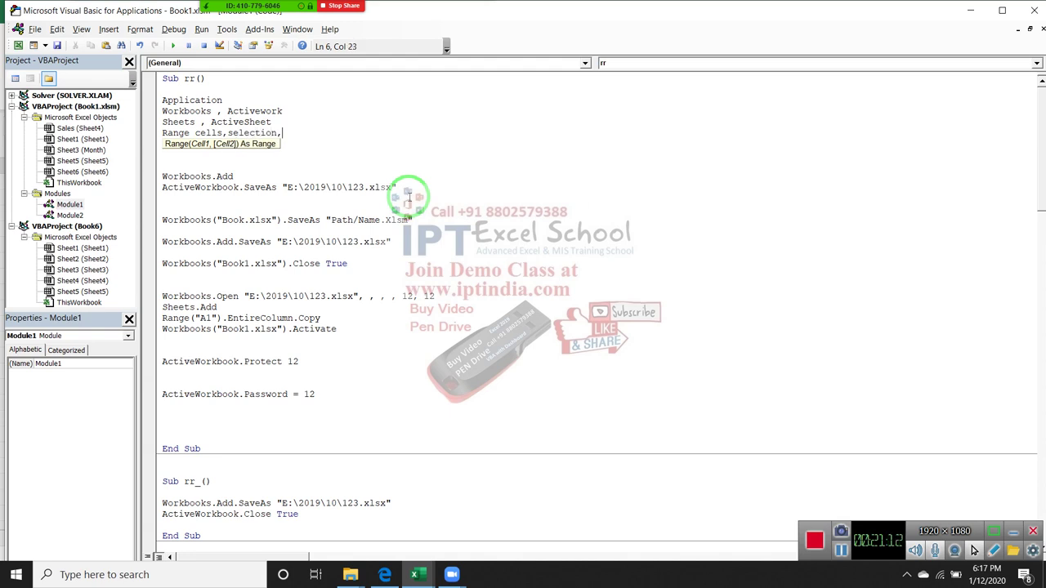
type("acti")
type("vecell")
left_click(472, 296)
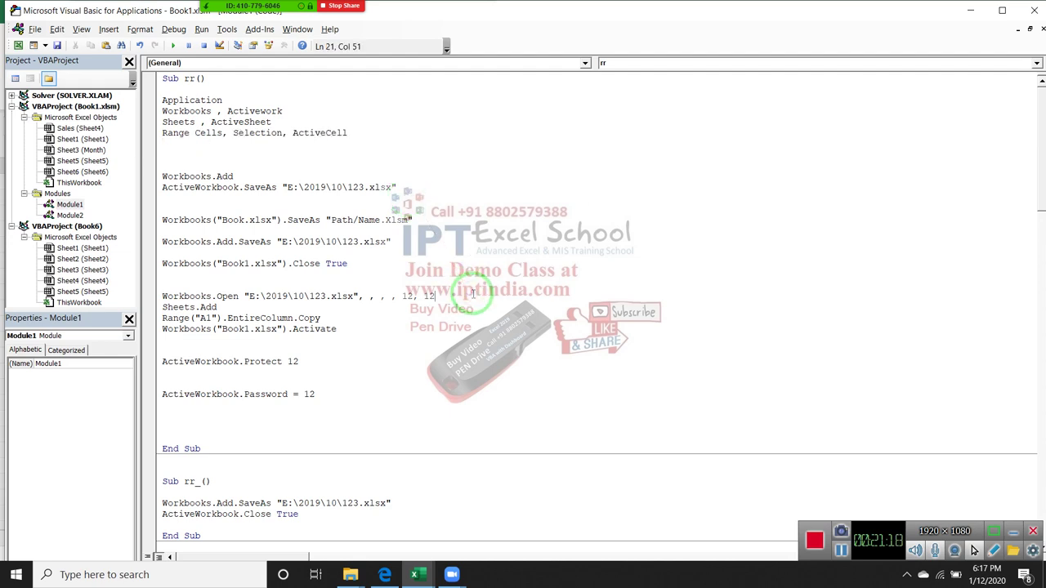
scroll(472, 296, "down", 1)
scroll(466, 360, "down", 4)
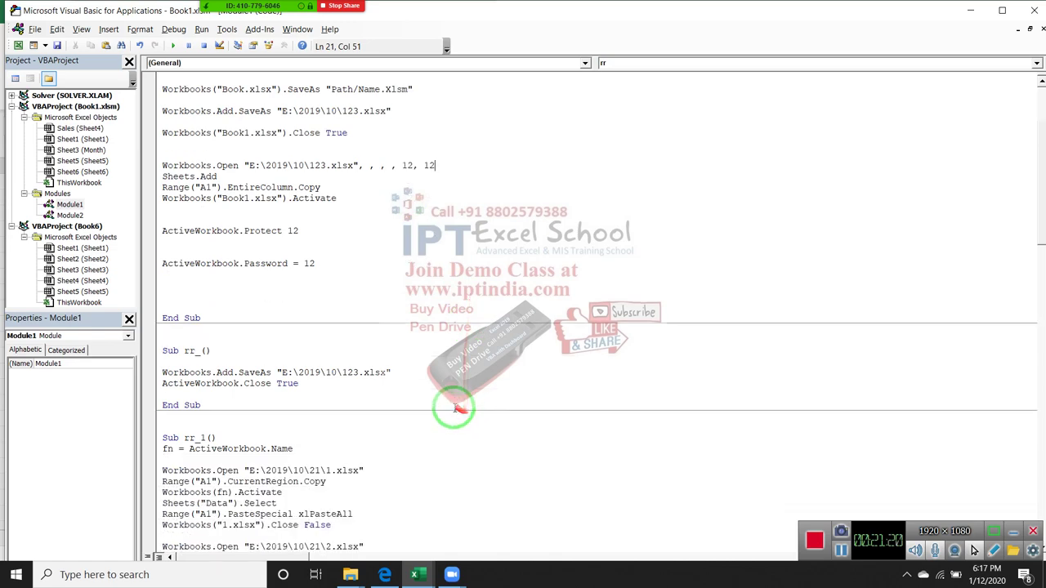
scroll(458, 384, "down", 10)
scroll(441, 401, "down", 10)
scroll(428, 415, "down", 5)
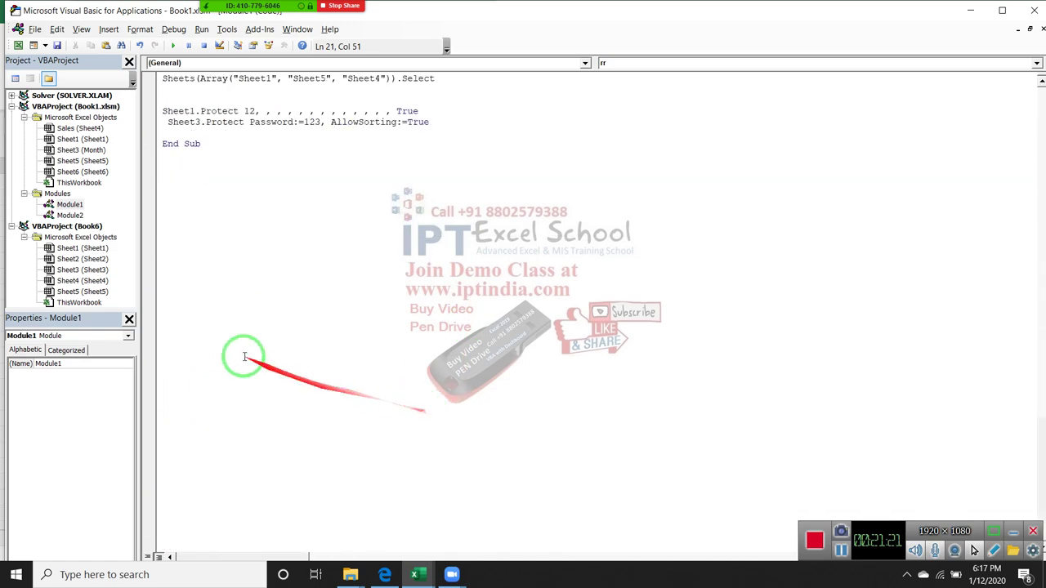
- Add Sub rr below the last procedure with Range("A1").Select and Cells(1, 1).Select lines
left_click(196, 180)
type("sub ")
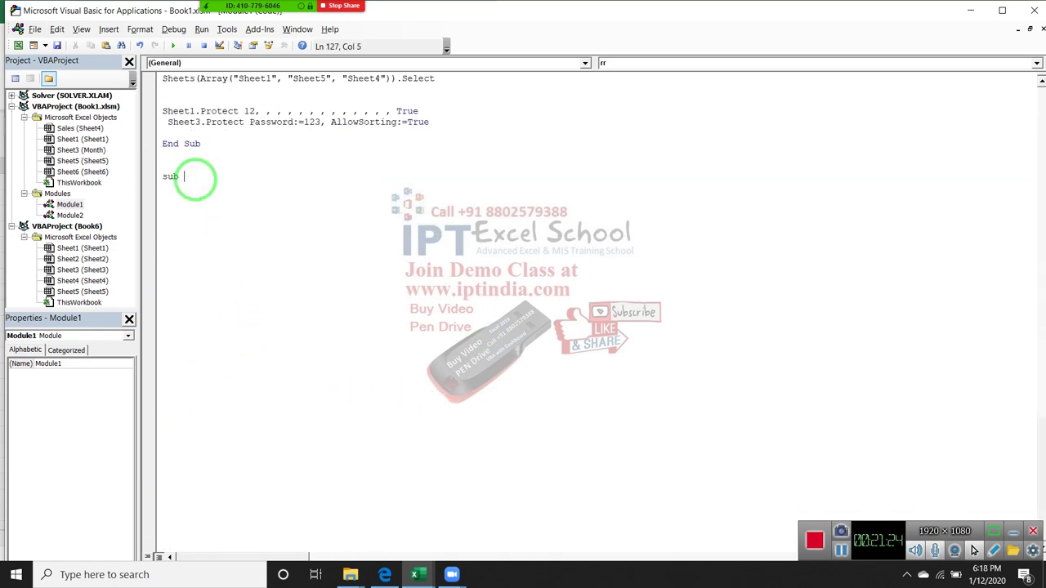
type("rr(")
key("Return")
key("Return")
key("Return")
key("Return")
key("Return")
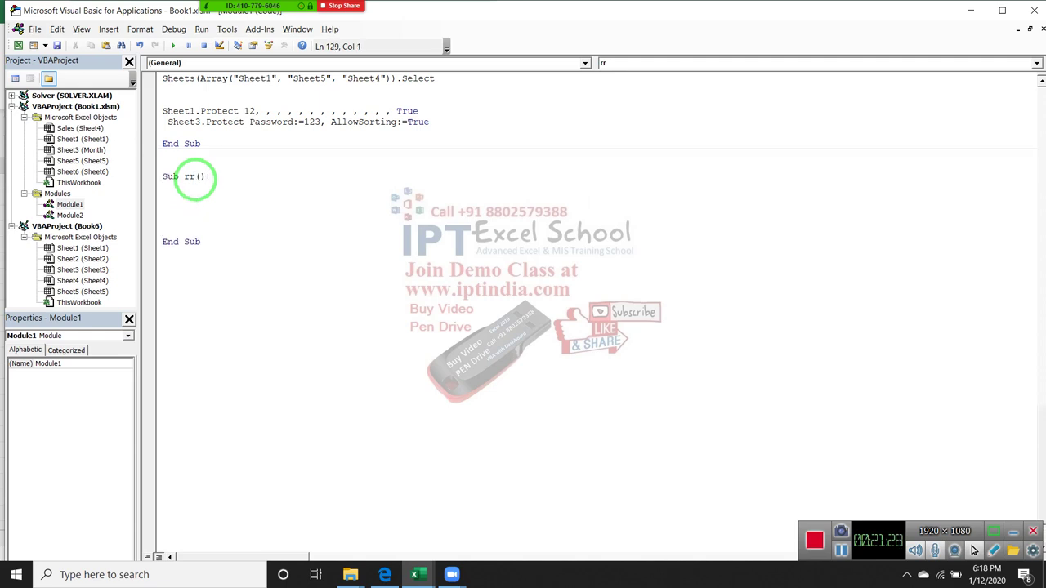
type("range(")
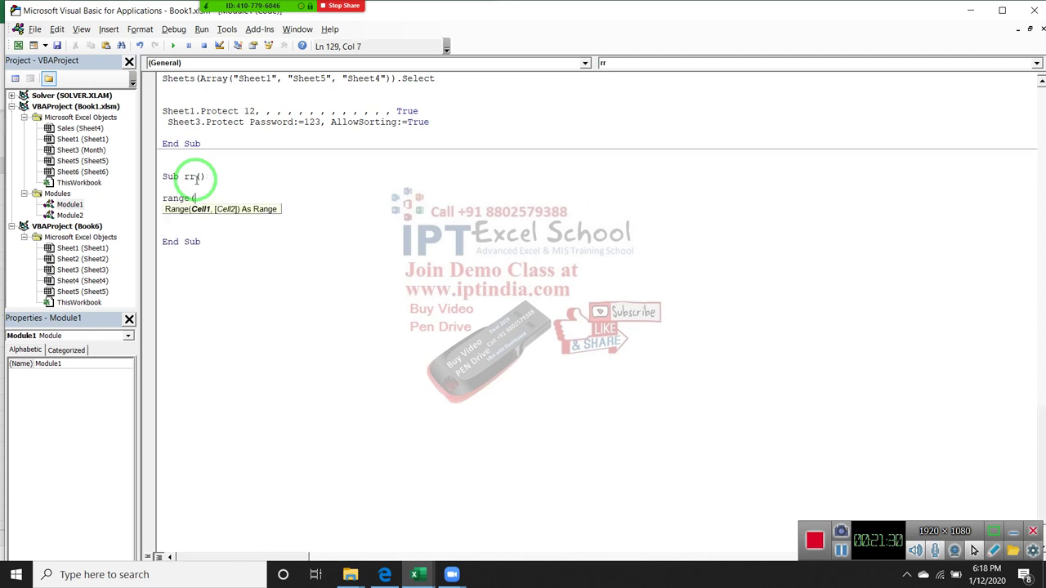
type("\"A1")
type("\").s")
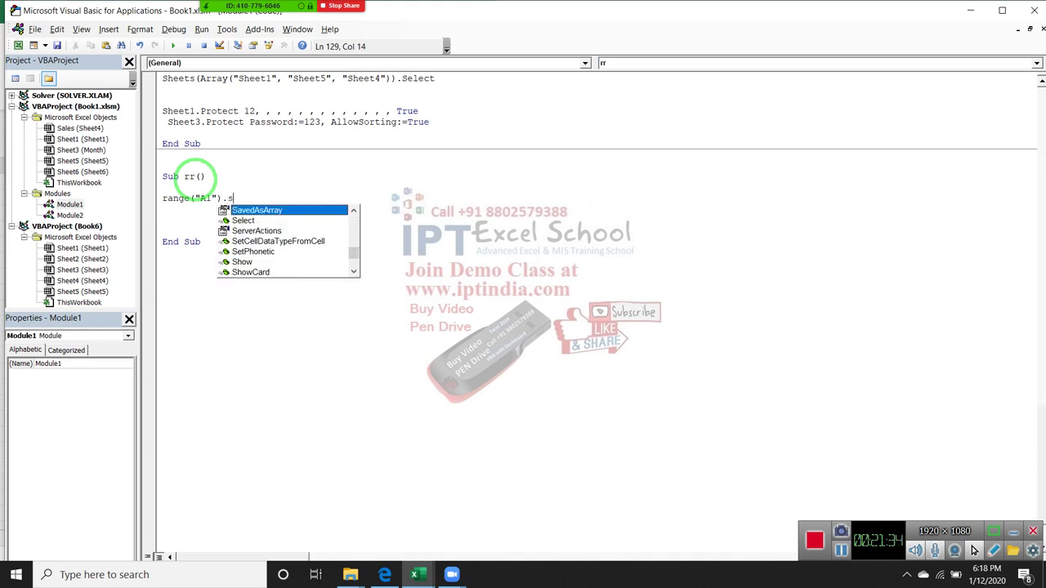
type("e")
key("Tab")
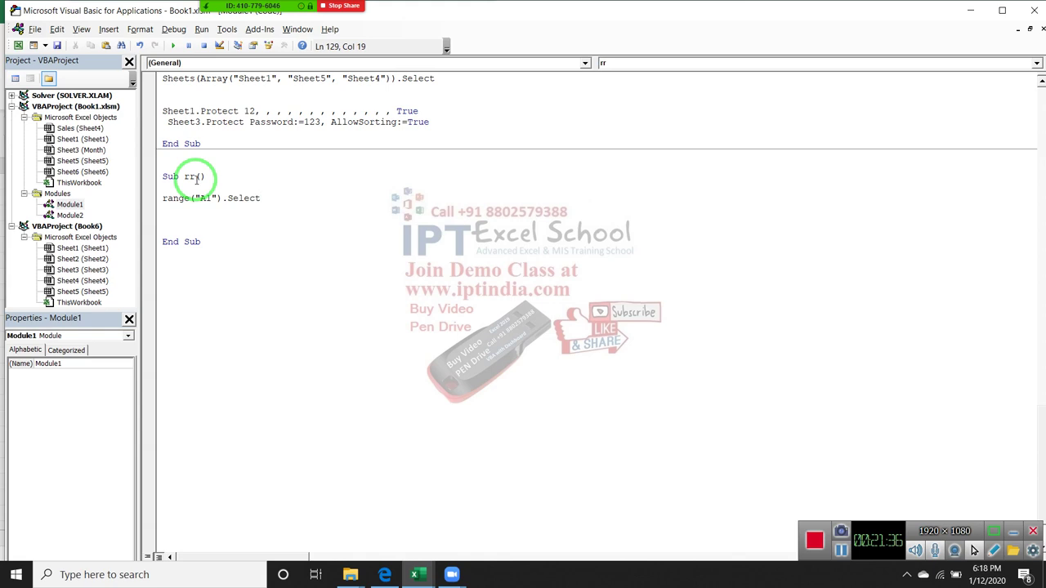
key("Return")
key("Return")
type("ce")
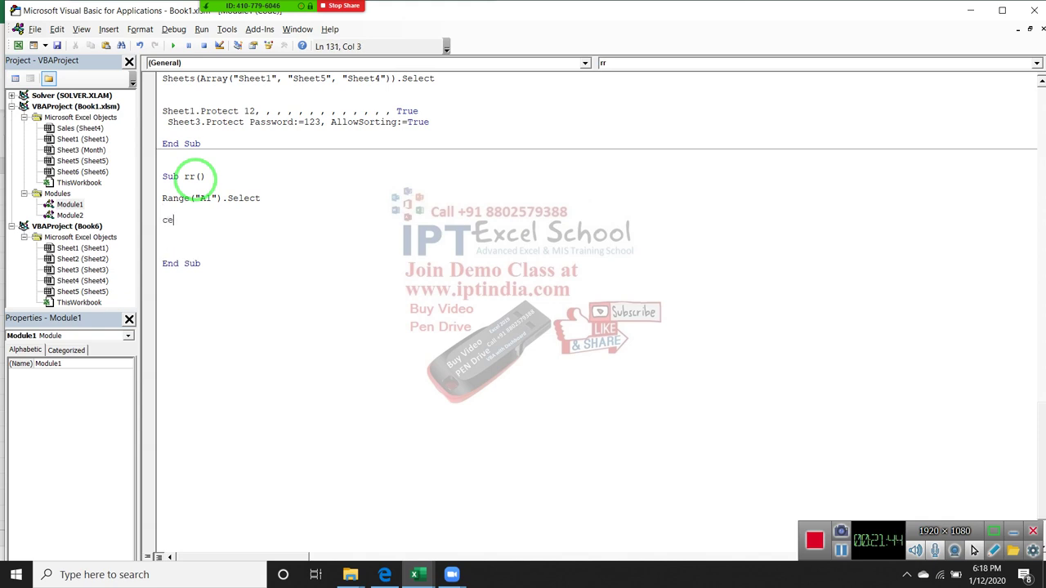
type("lls")
type("(1,1")
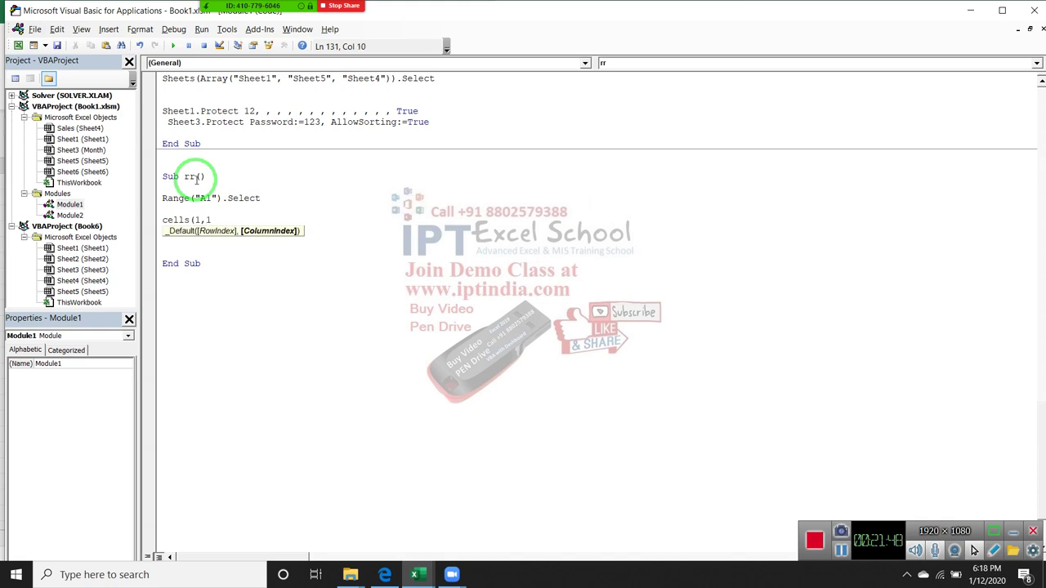
type(").selec")
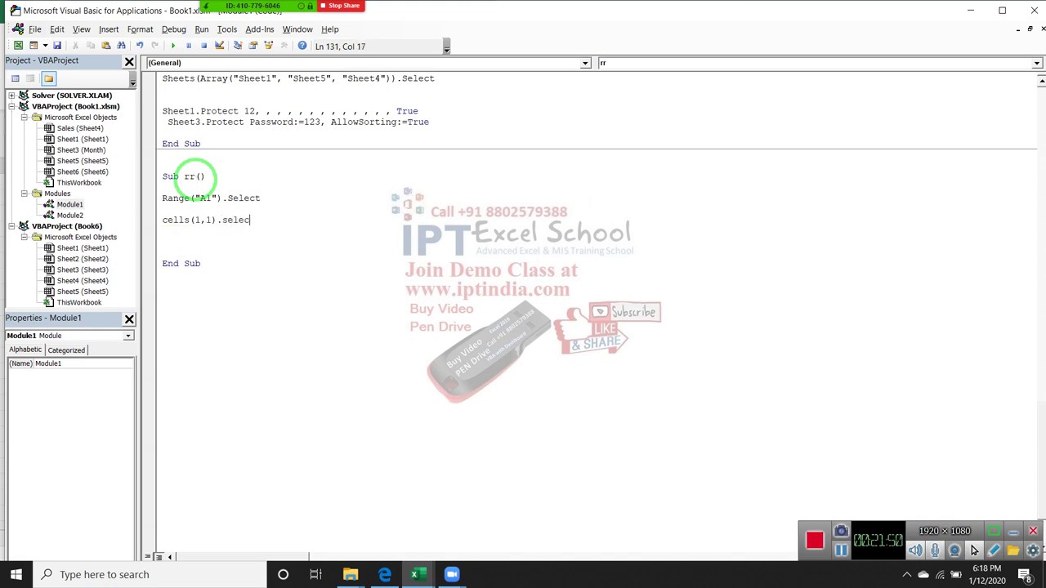
type("t")
key("Return")
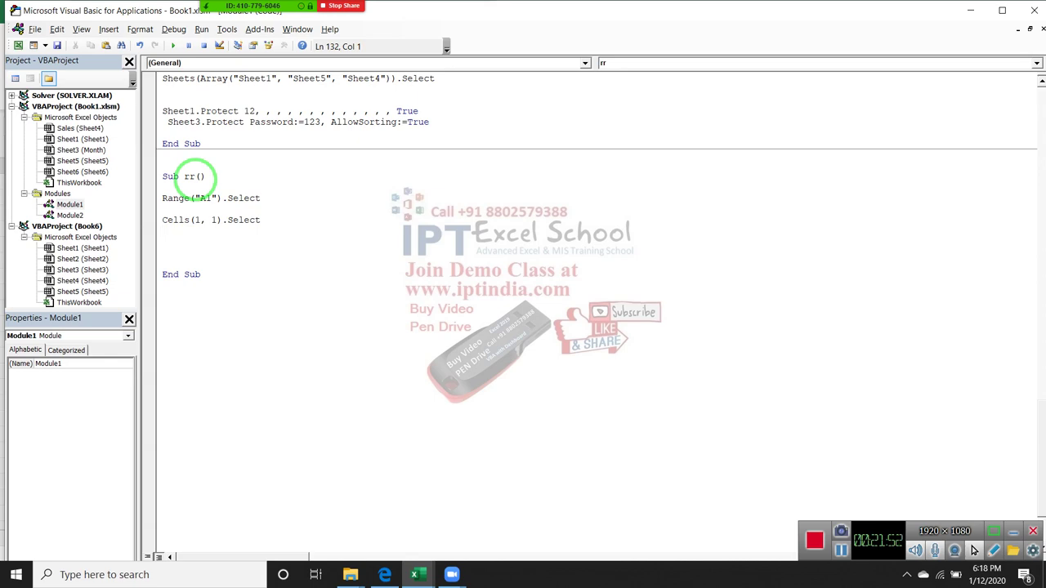
key("alt+F11")
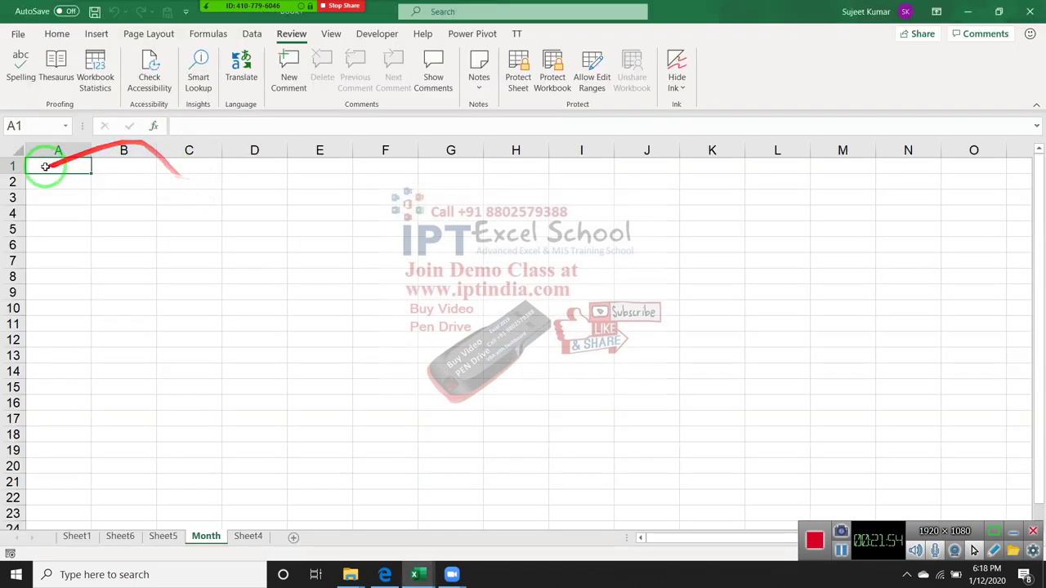
left_click(59, 188)
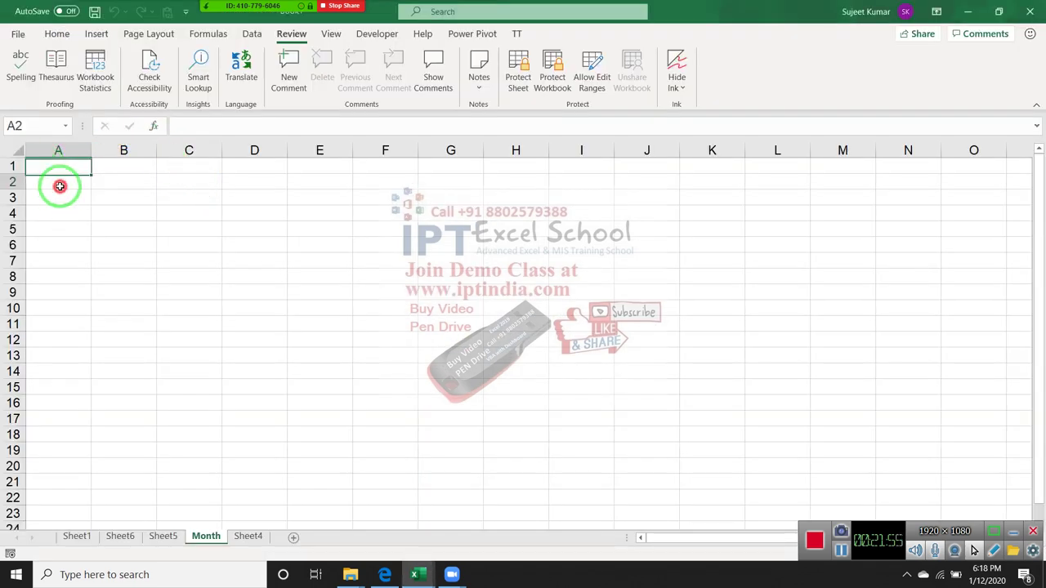
left_click(105, 197)
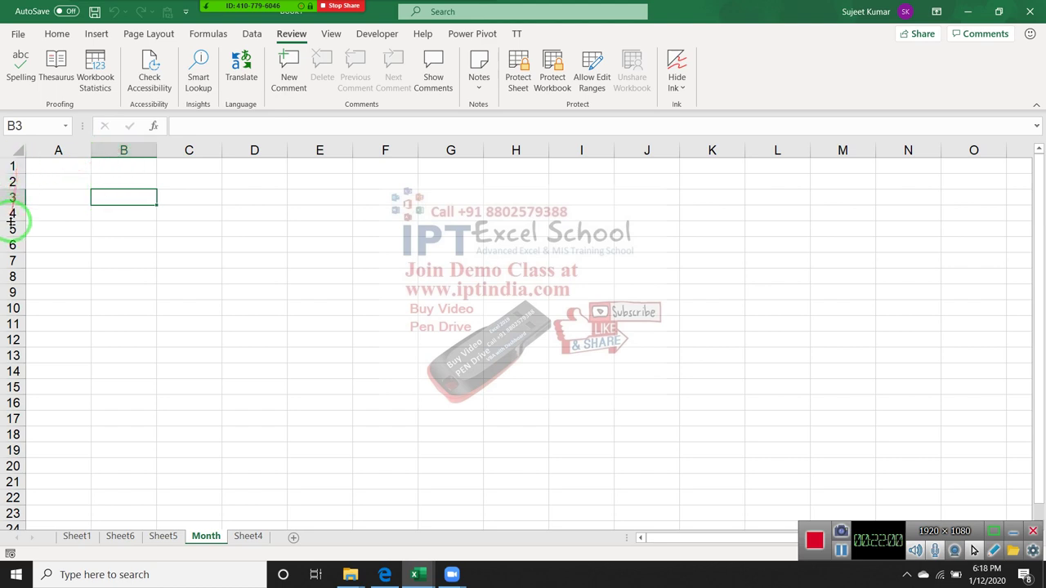
key("alt+F11")
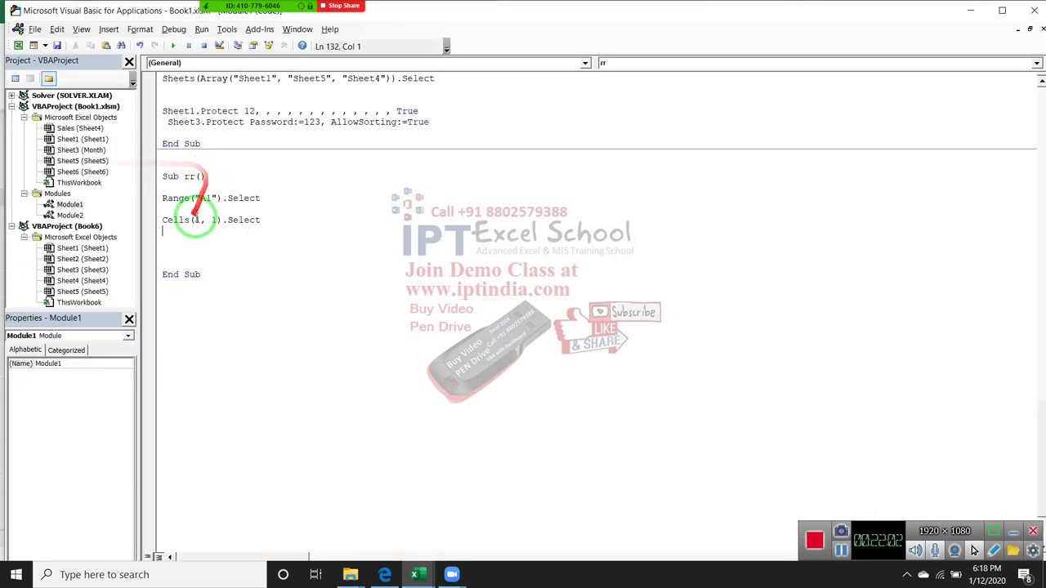
- Change the Cells line in rr from Cells(1, 1).Select to Cells(3, 2).Select
left_click(197, 220)
double_click(196, 219)
type("2")
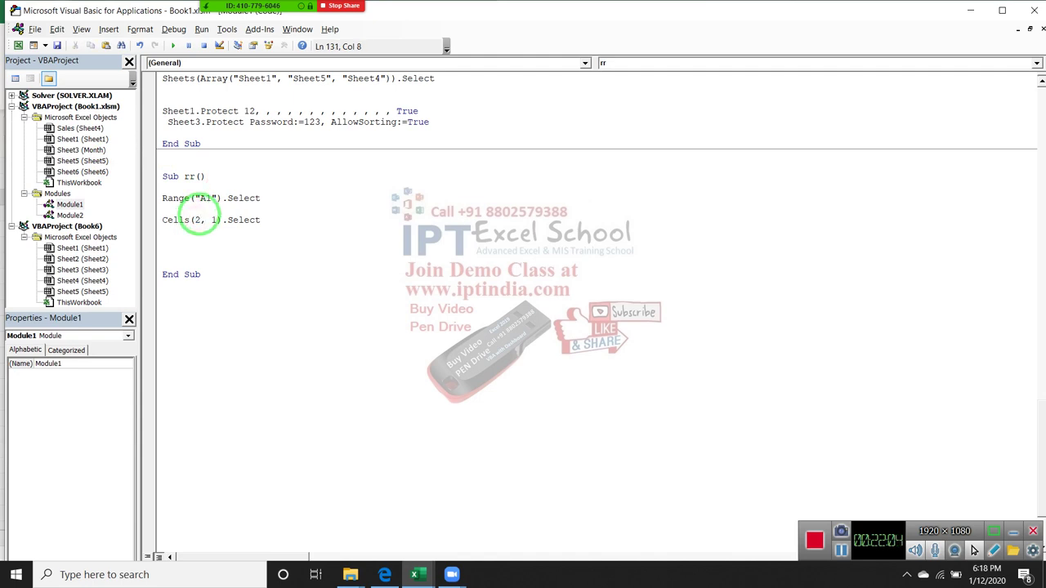
double_click(196, 219)
type("3")
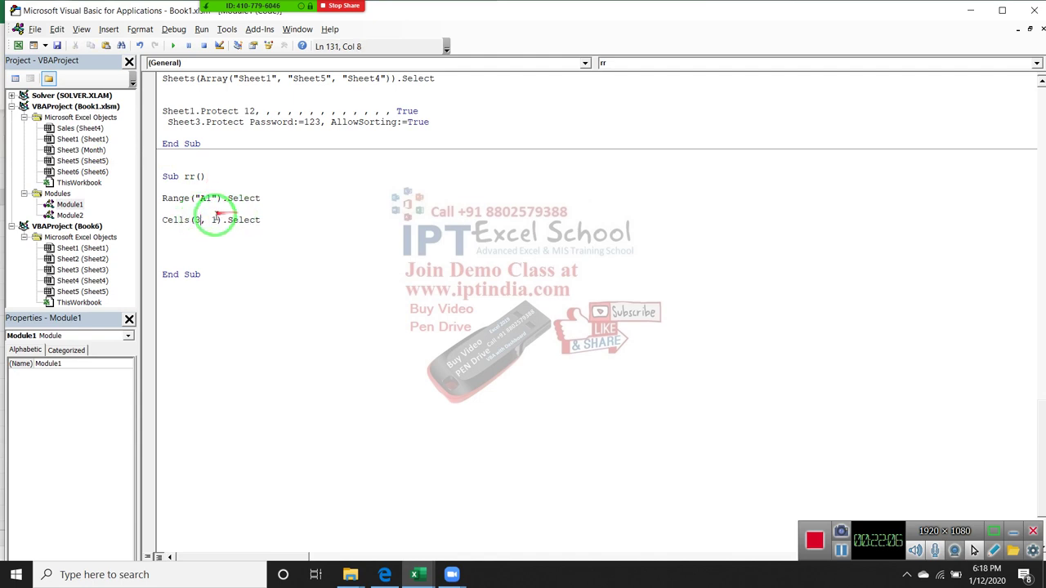
double_click(215, 220)
type("2")
left_click(220, 253)
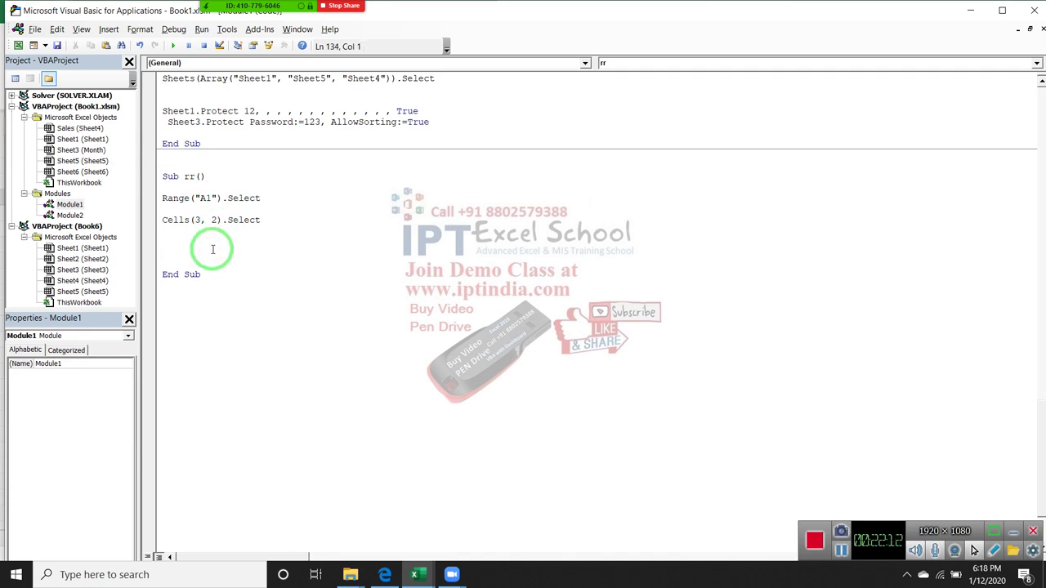
left_click(190, 236)
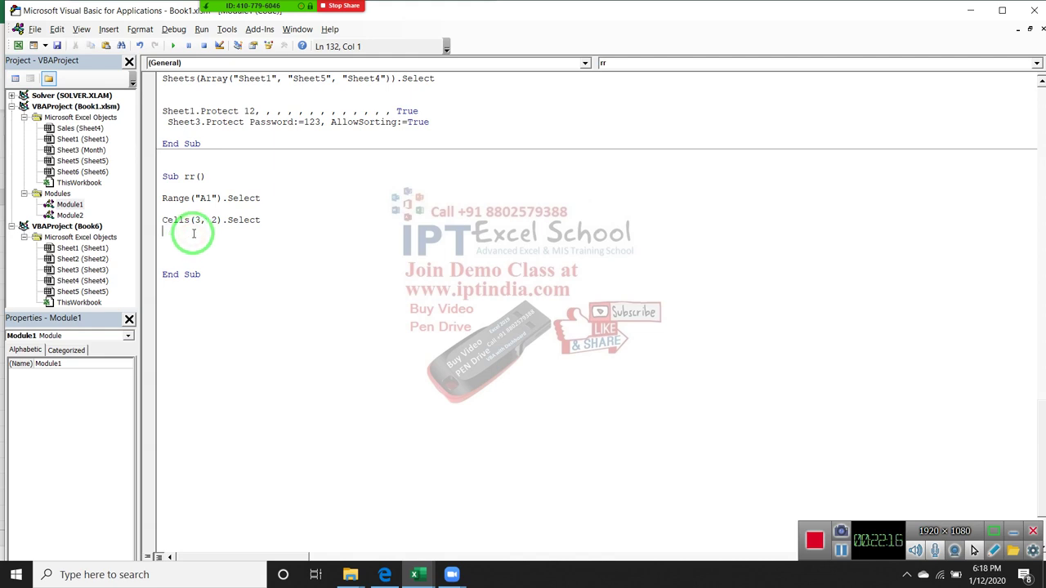
double_click(213, 221)
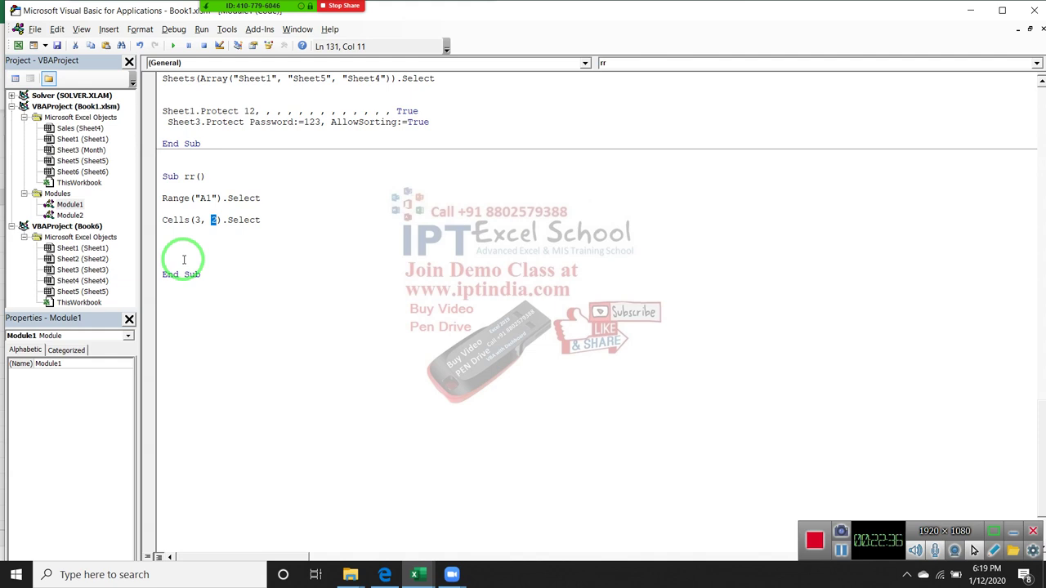
- Add a Range("A1:A20").Select line below the Cells line in rr
left_click(211, 197)
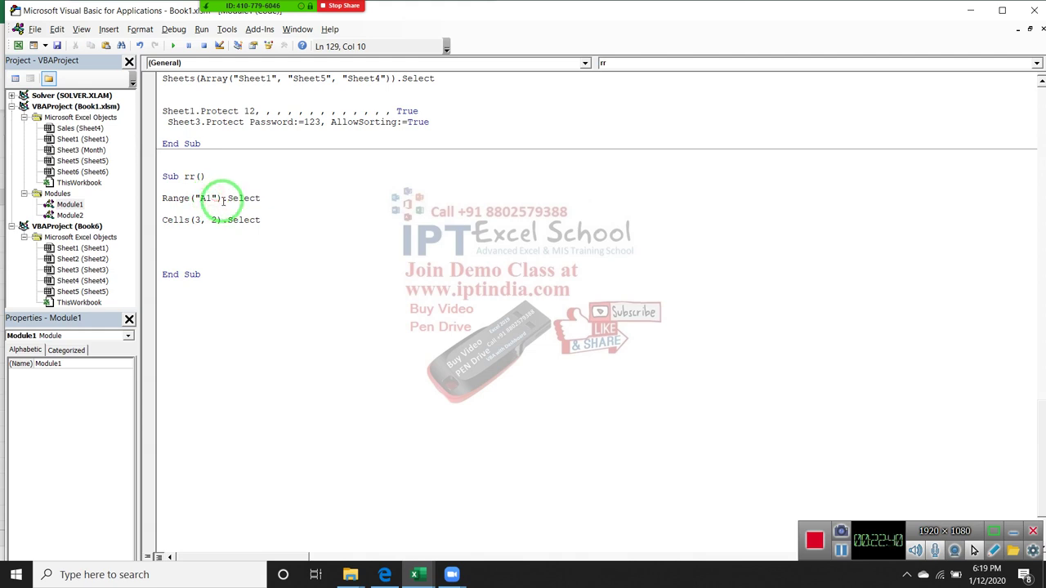
type("0")
key("BackSpace")
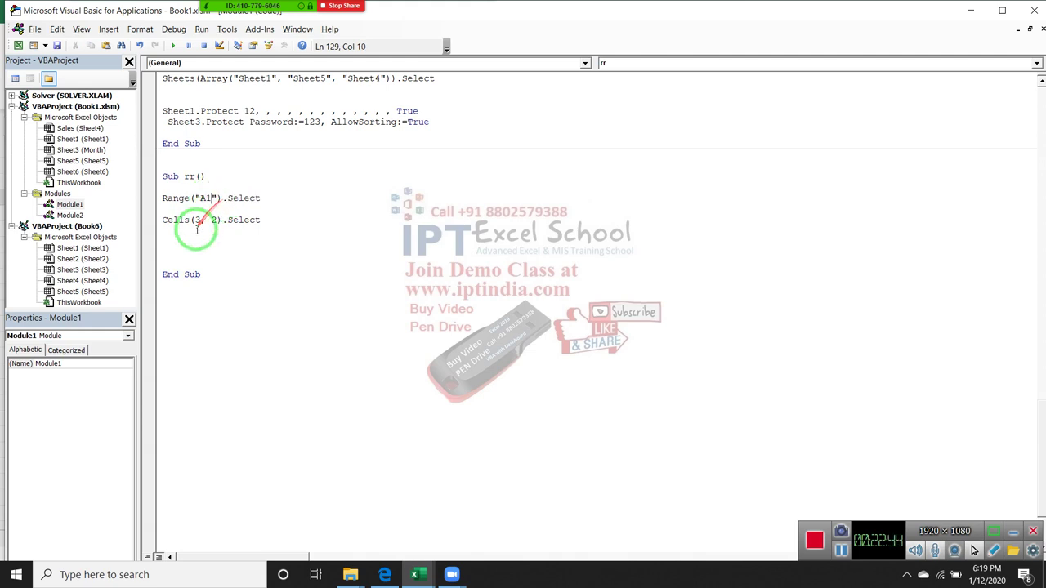
left_click(195, 233)
key("Return")
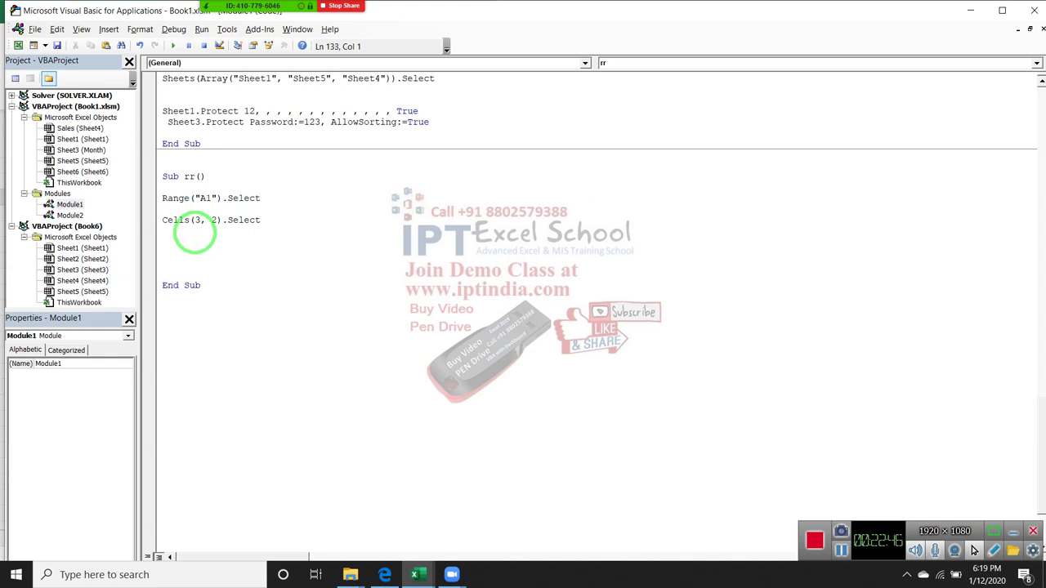
type("range")
type("(\"A")
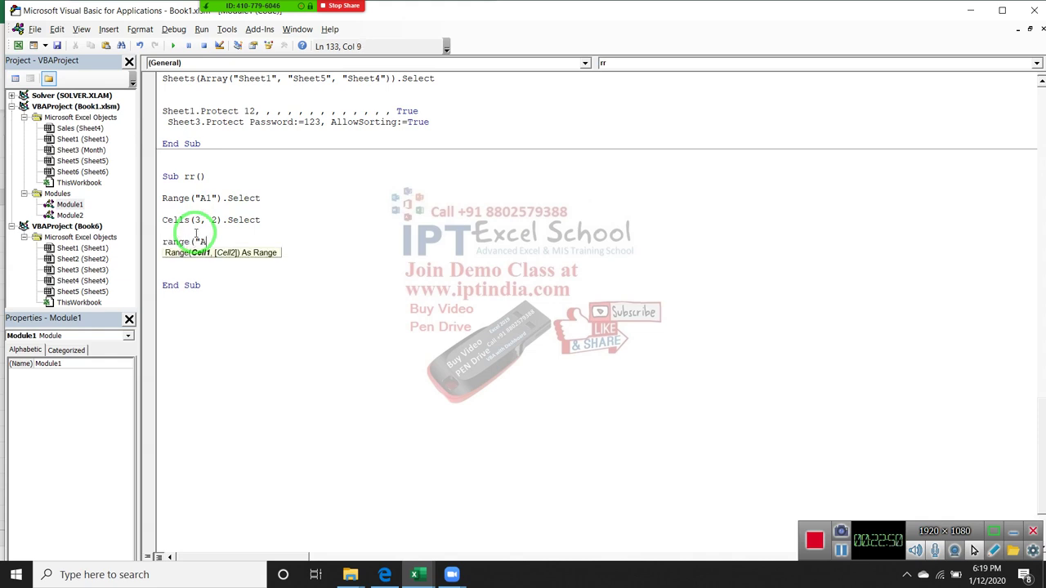
type("1")
key("BackSpace")
type(":A")
type("20")
type(")")
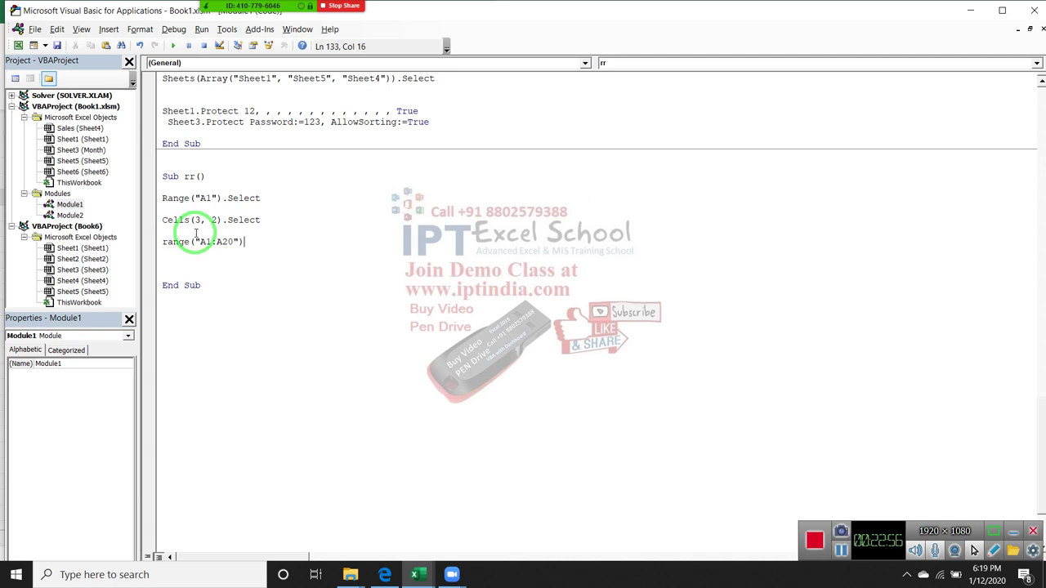
type(".se")
key("Tab")
- Add a Selection.Copy line, then open Module2's code showing Macro3 and Macro4
key("Return")
type("s")
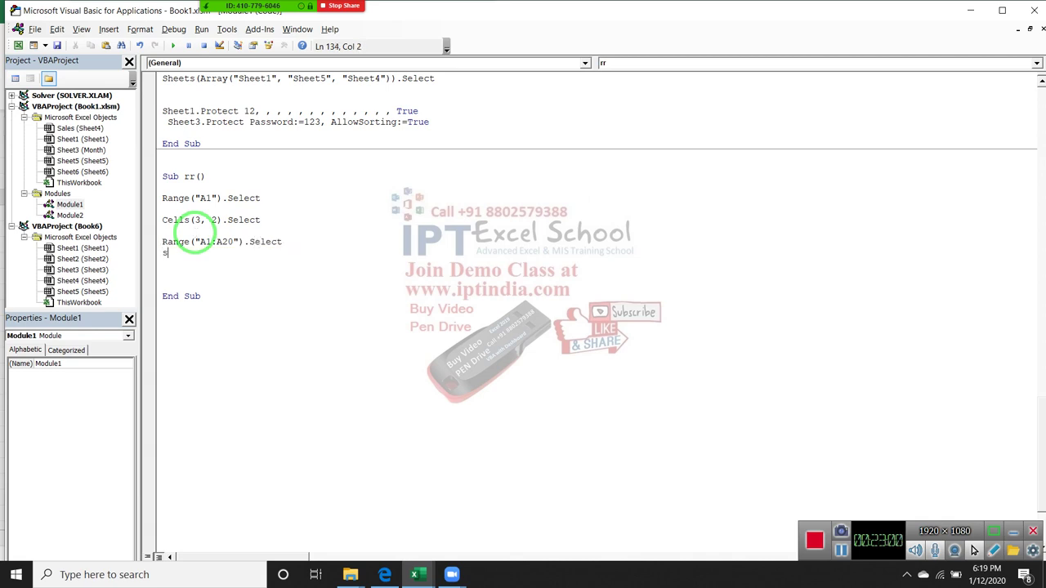
type("ele")
type("ction")
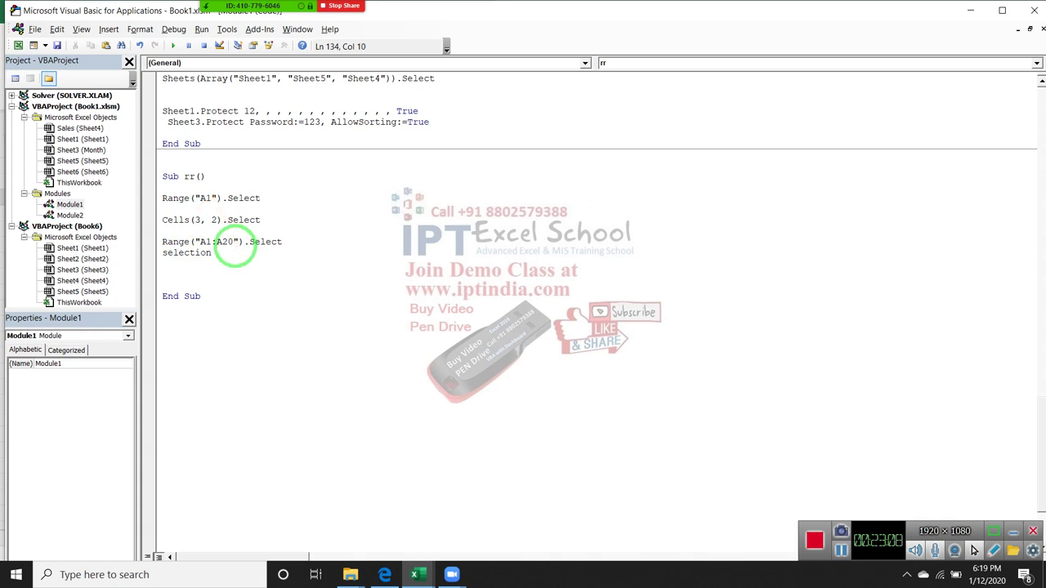
type(".copy")
left_click(238, 262)
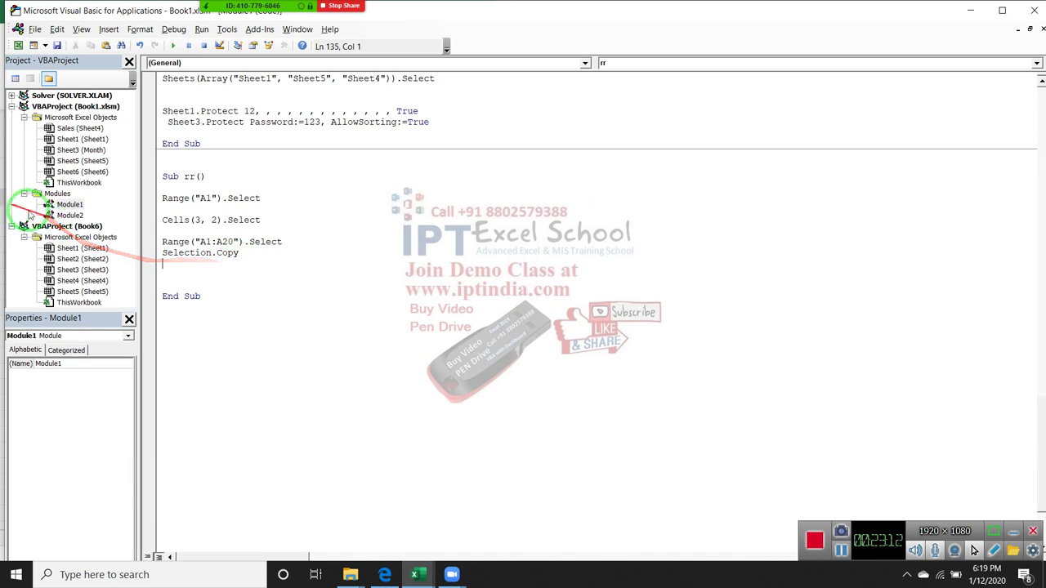
double_click(69, 214)
left_click(190, 273)
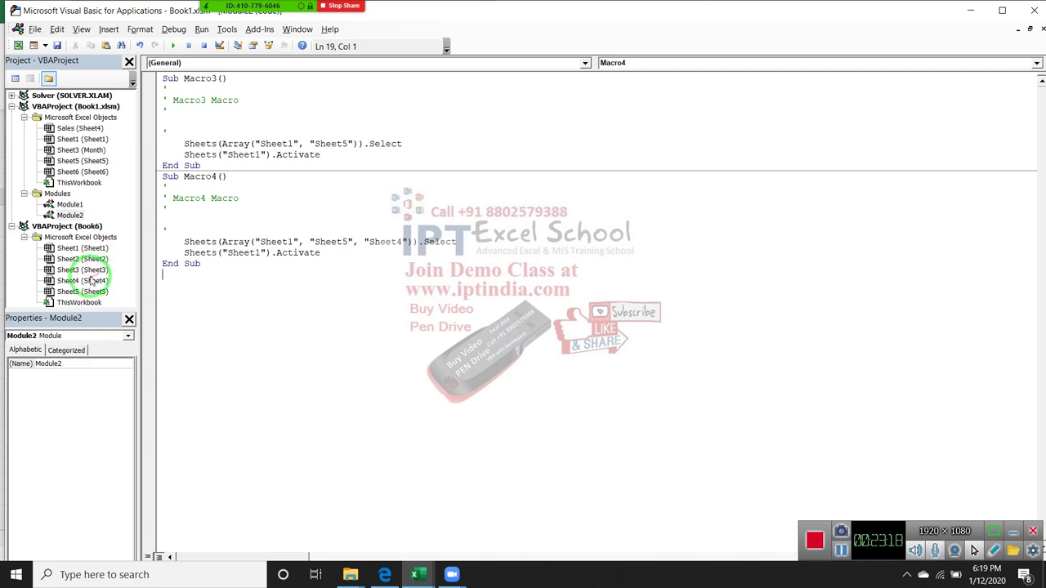
- Record a macro that selects and copies C4:H13 on the Month sheet, dismissing the recording warning
key("alt+F11")
left_click(12, 554)
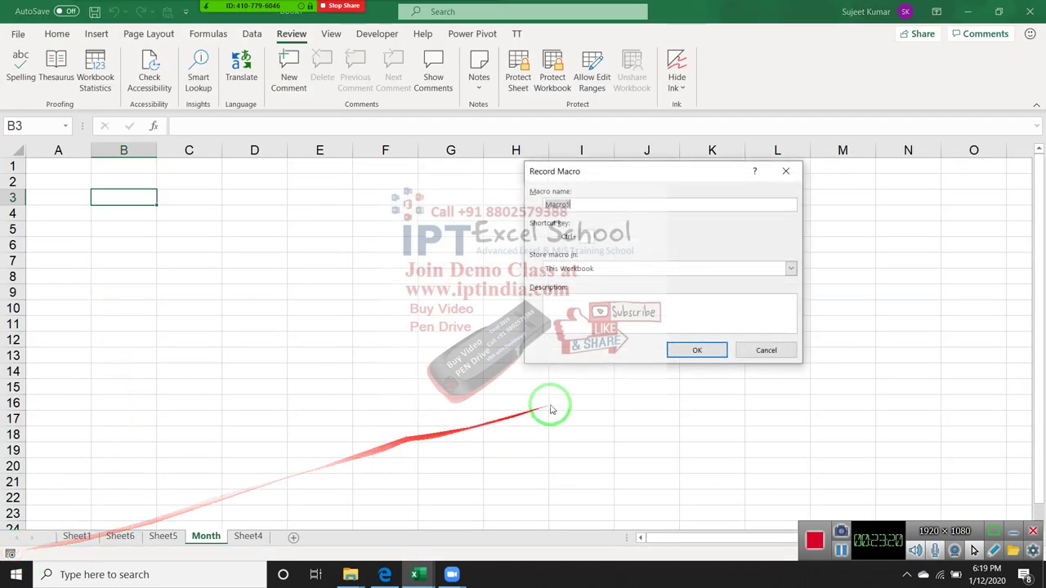
left_click(674, 351)
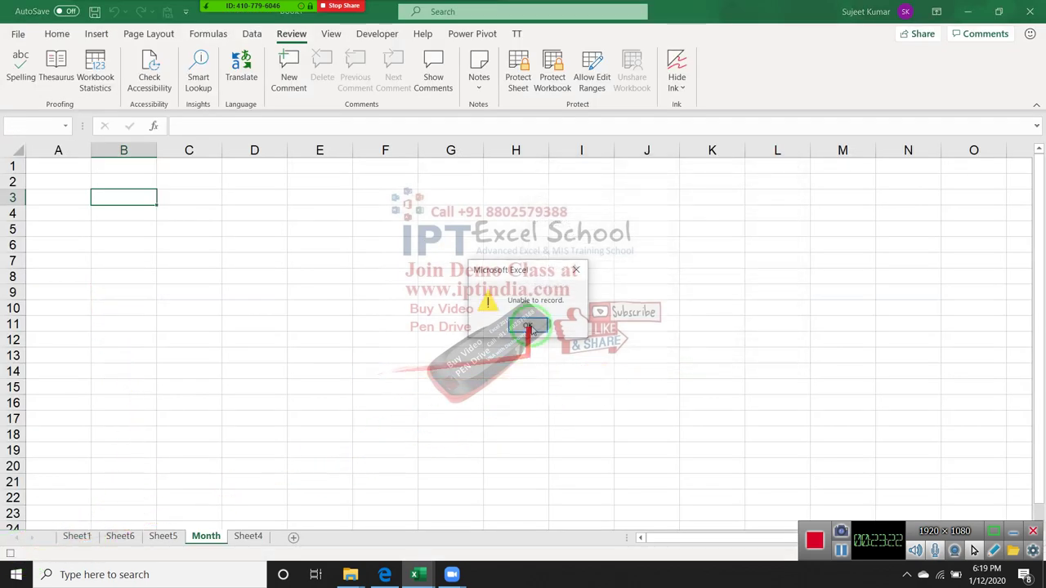
left_click(524, 324)
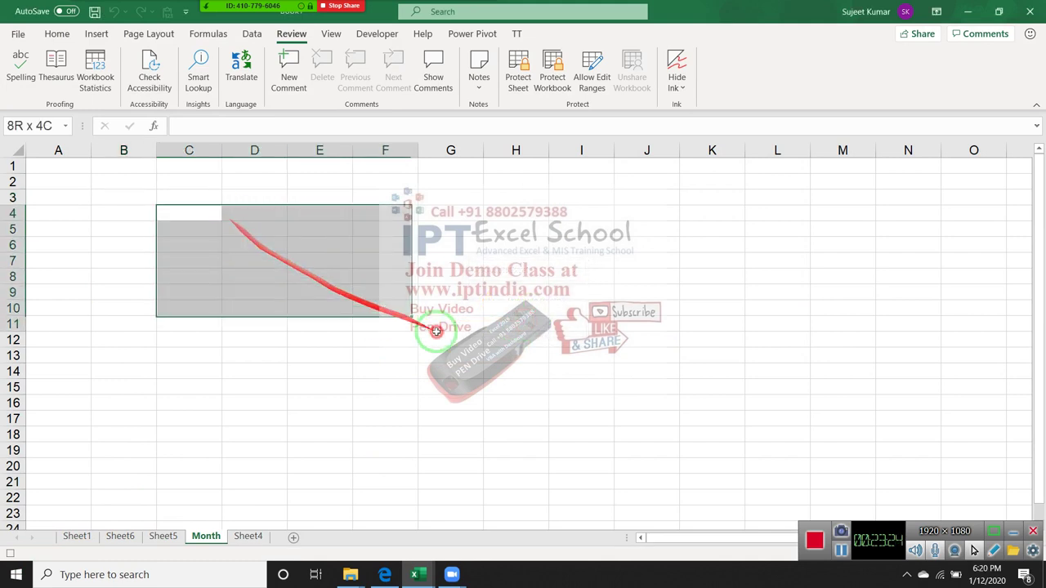
left_click_drag(221, 214, 523, 356)
key("ctrl+c")
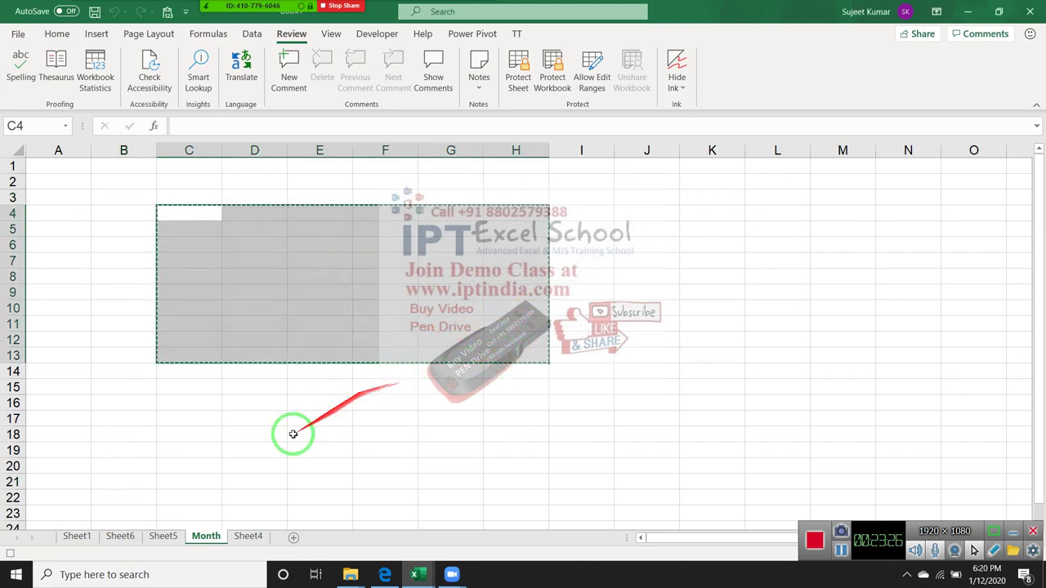
left_click(10, 554)
- Review Macro5's Range("C4:H13").Select and Selection.Copy lines in Module2, then open Module1's code
key("alt+F11")
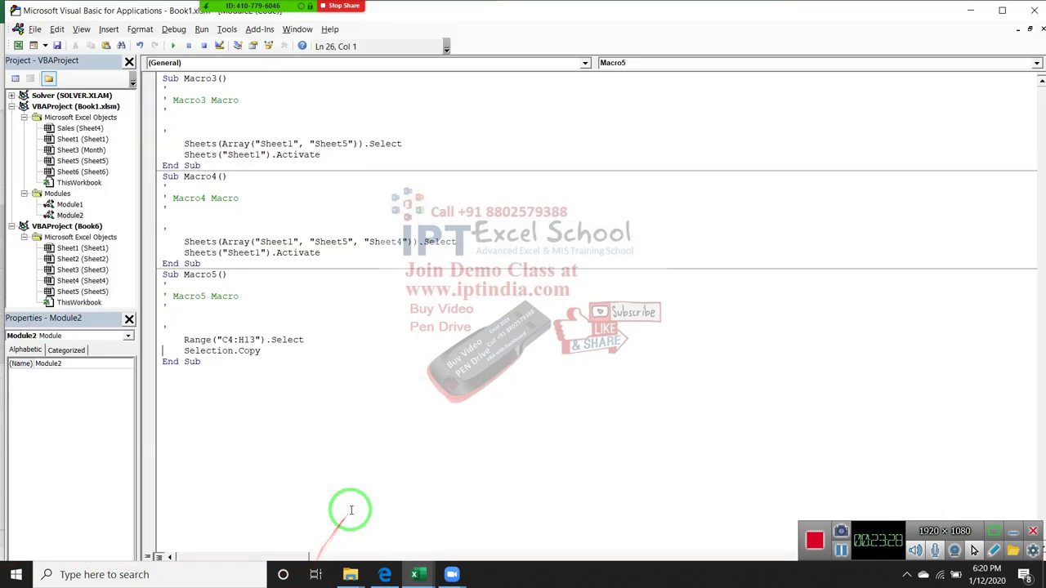
mouse_move(302, 342)
left_mouse_down()
mouse_move(216, 342)
mouse_move(245, 353)
mouse_move(170, 347)
left_mouse_up()
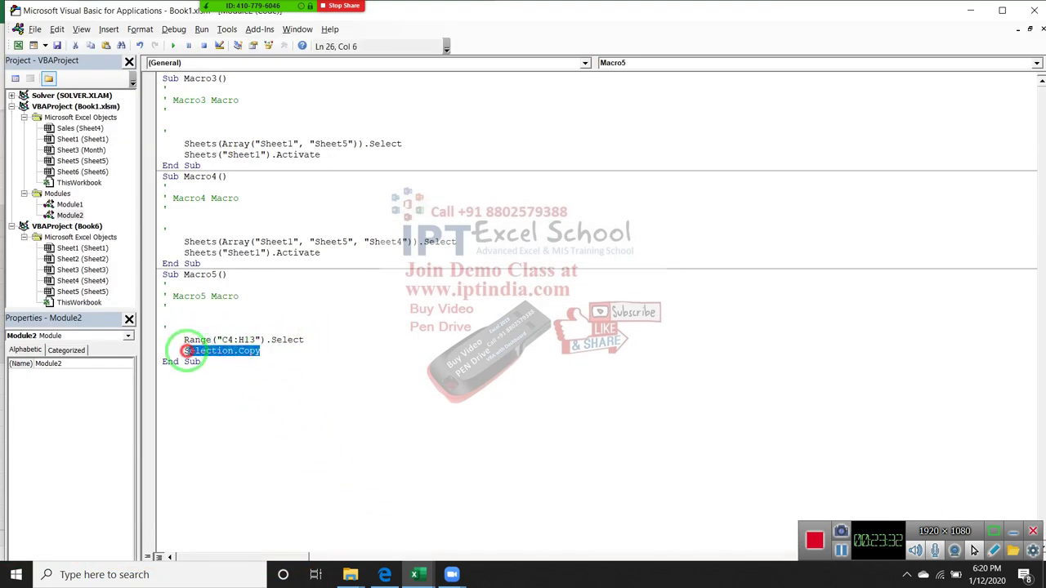
double_click(196, 353)
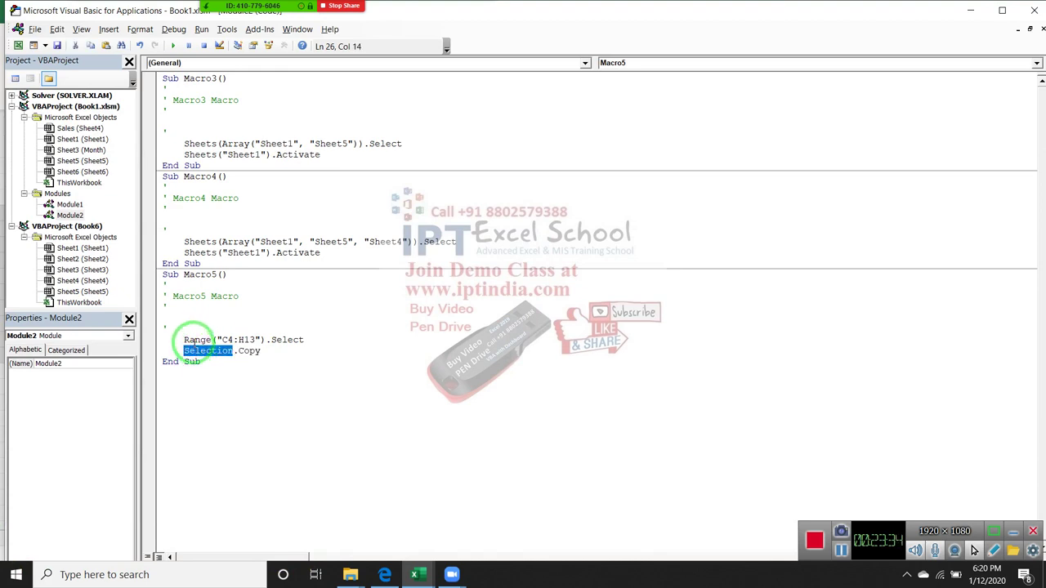
left_click(185, 340)
left_click_drag(185, 340, 303, 341)
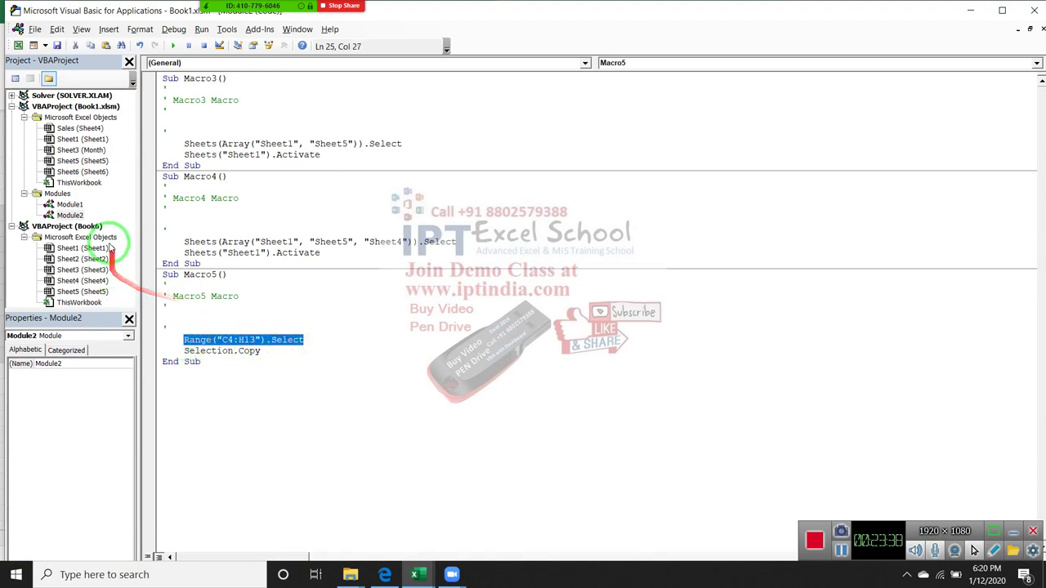
double_click(70, 204)
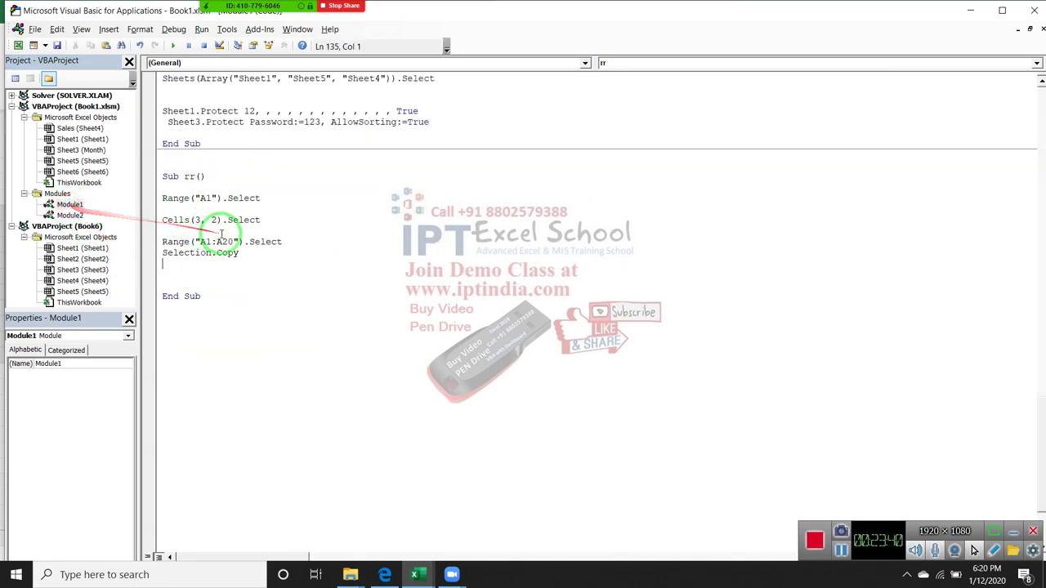
- Add blank lines below Selection.Copy in rr and begin a Range("A1").Select statement
scroll(291, 195, "up", 4)
scroll(292, 194, "up", 5)
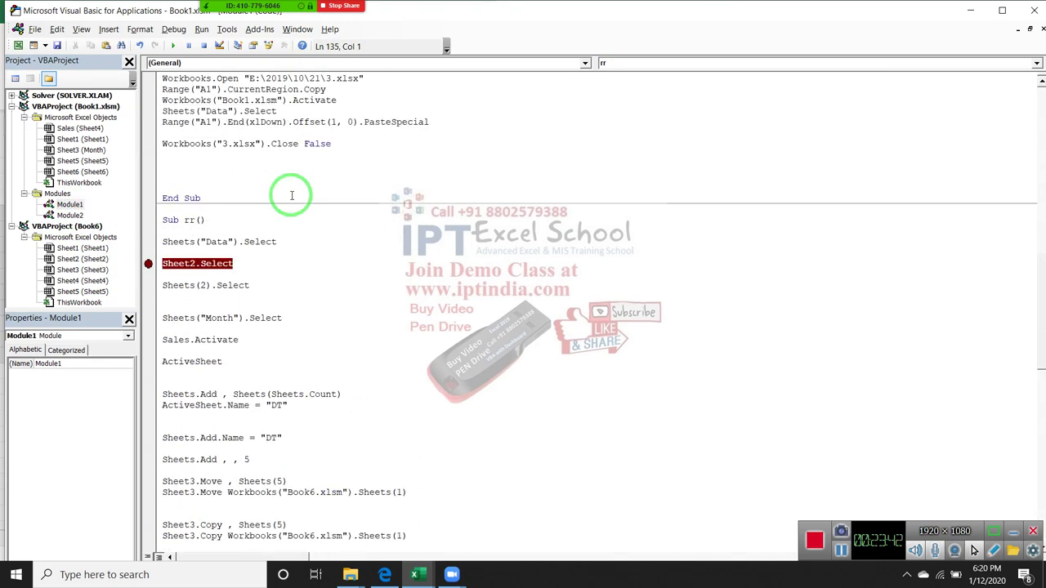
scroll(289, 196, "up", 5)
scroll(297, 194, "up", 5)
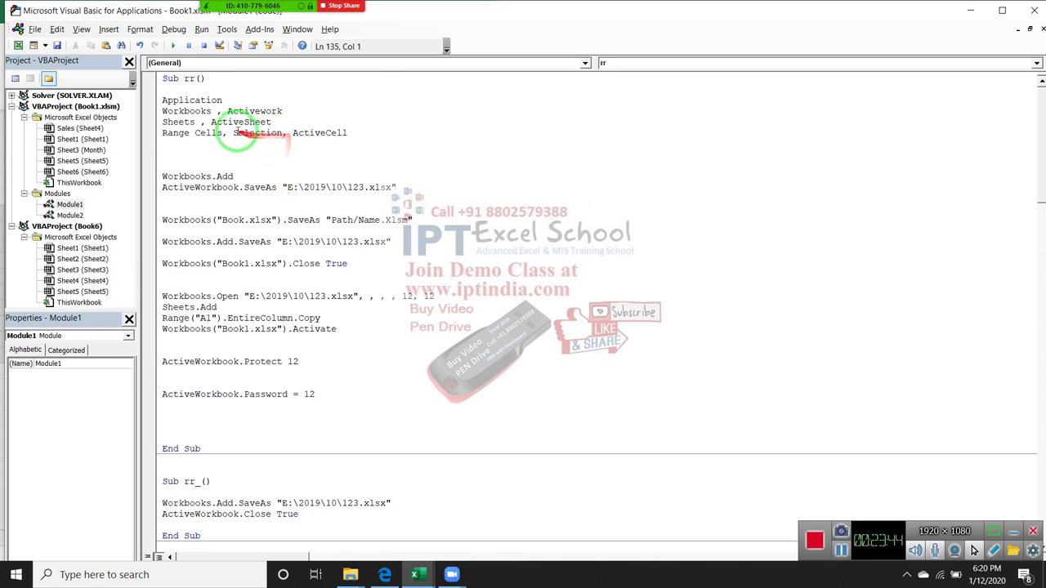
double_click(257, 133)
scroll(304, 319, "down", 10)
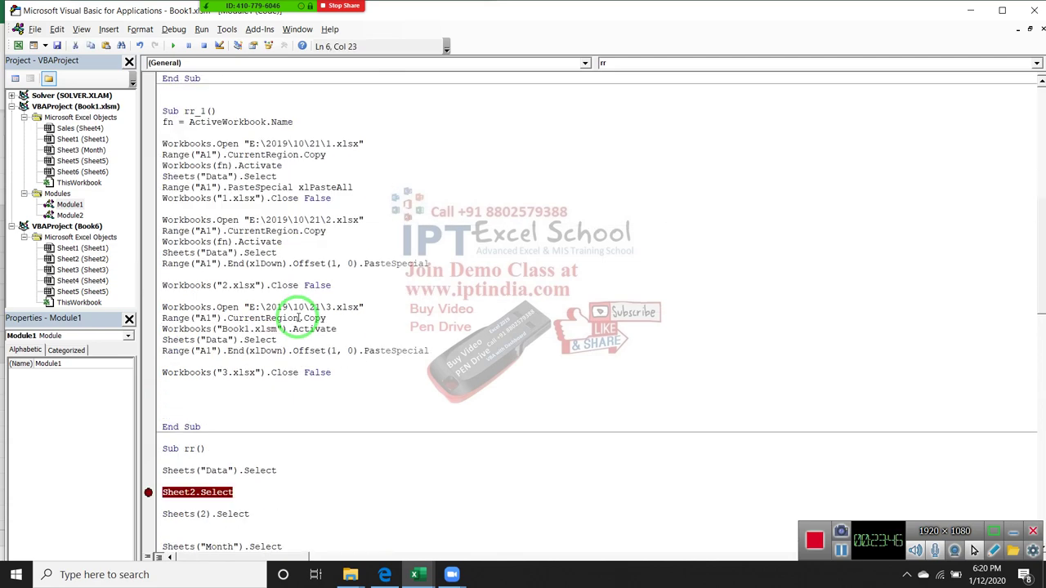
scroll(299, 317, "down", 9)
scroll(300, 319, "down", 10)
scroll(297, 322, "down", 4)
scroll(298, 323, "up", 1)
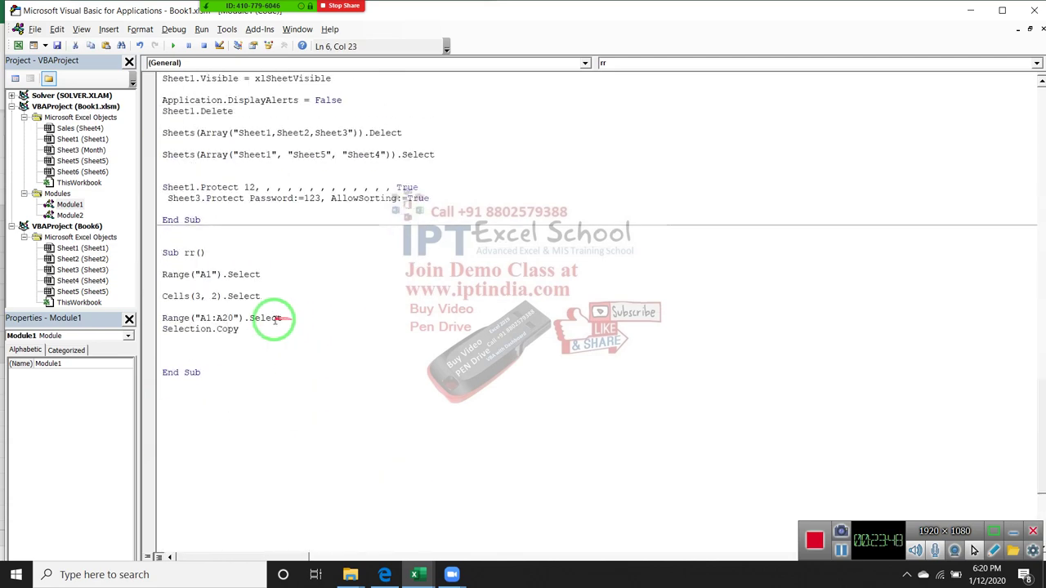
left_click(268, 330)
key("Return")
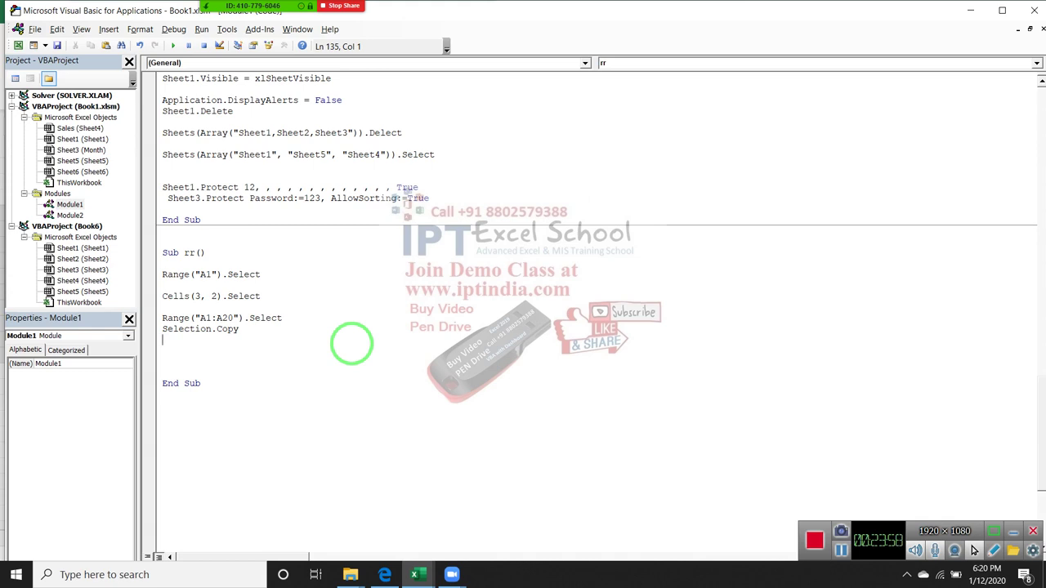
key("Return")
key("Return")
key("Return")
key("Return")
type("range (")
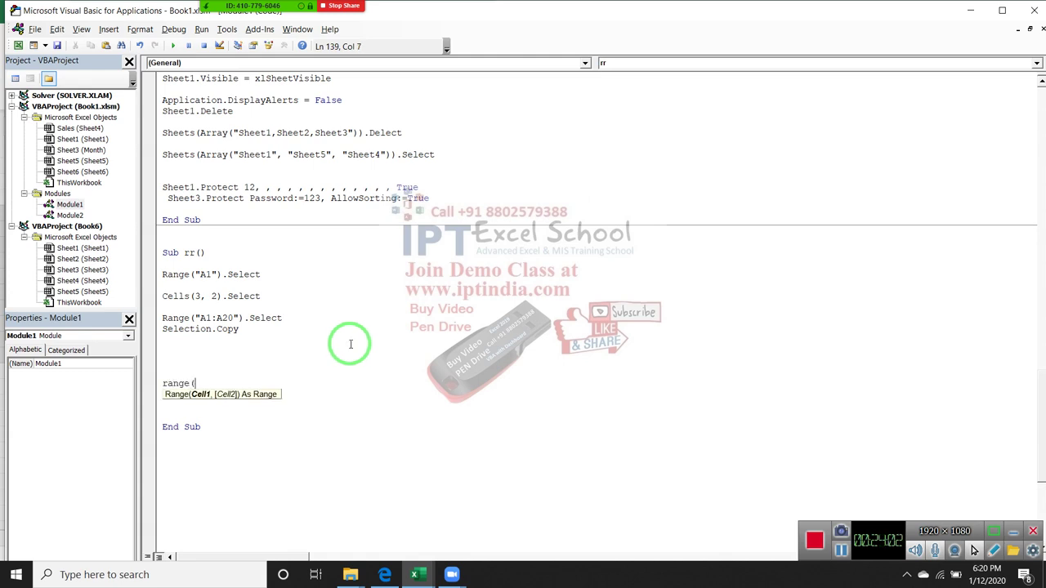
type("\"A1\"")
type(").sle")
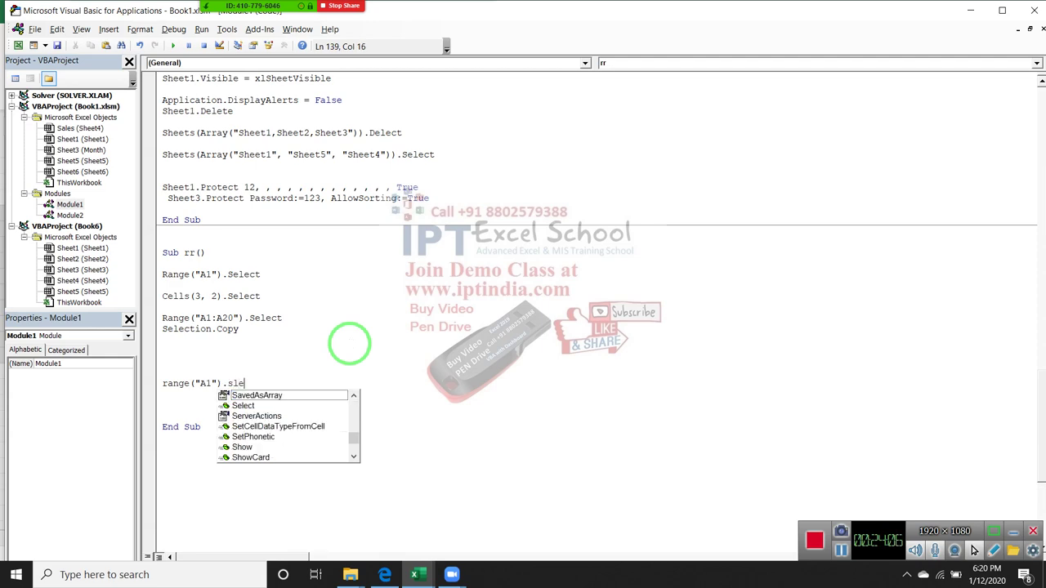
- Complete the Range("A1").Select line, then in Excel cancel the copy and select A1 on Sheet1
key("Down")
key("Return")
key("alt+F11")
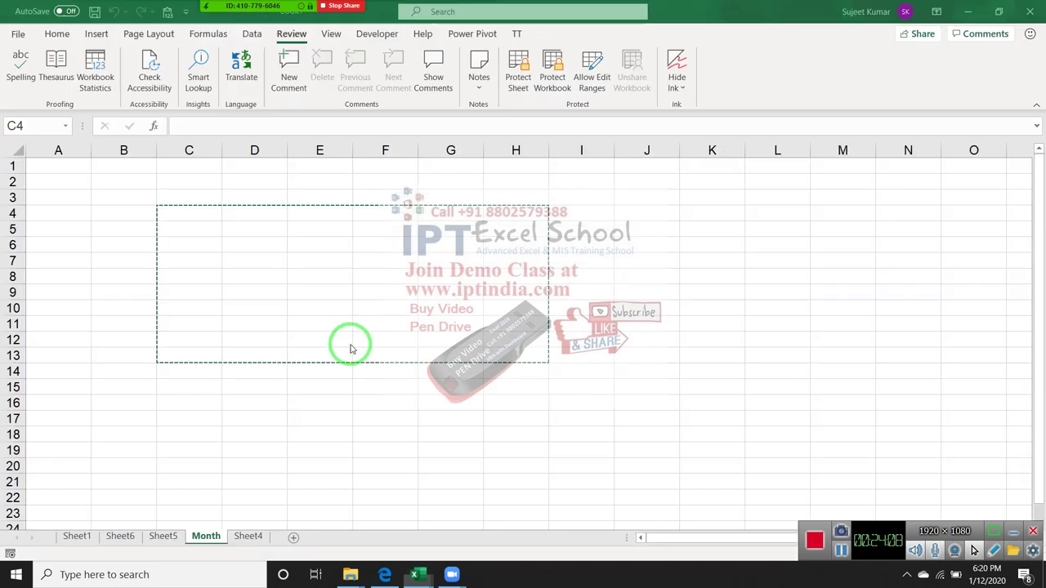
key("Escape")
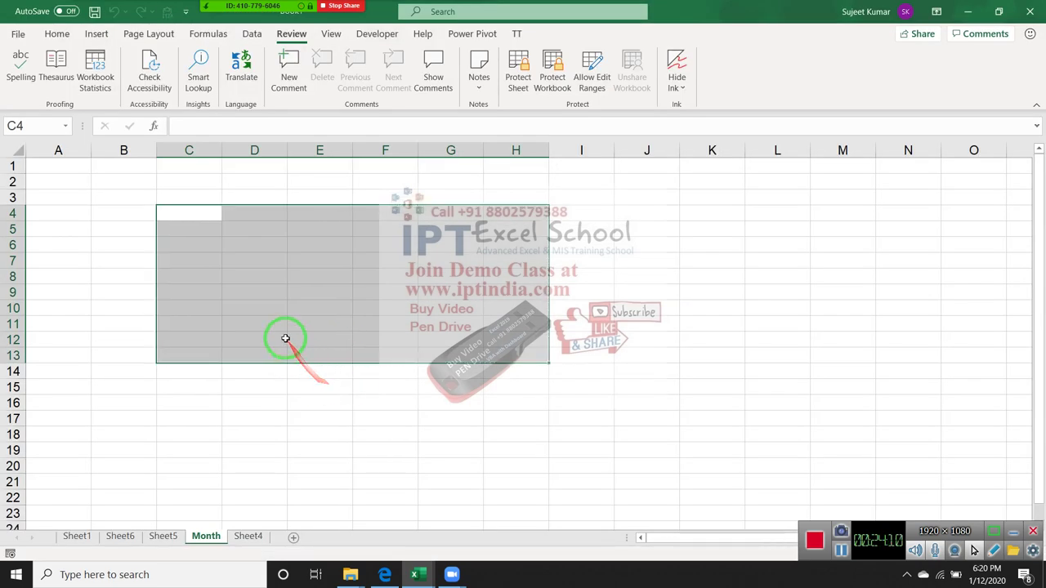
left_click(40, 167)
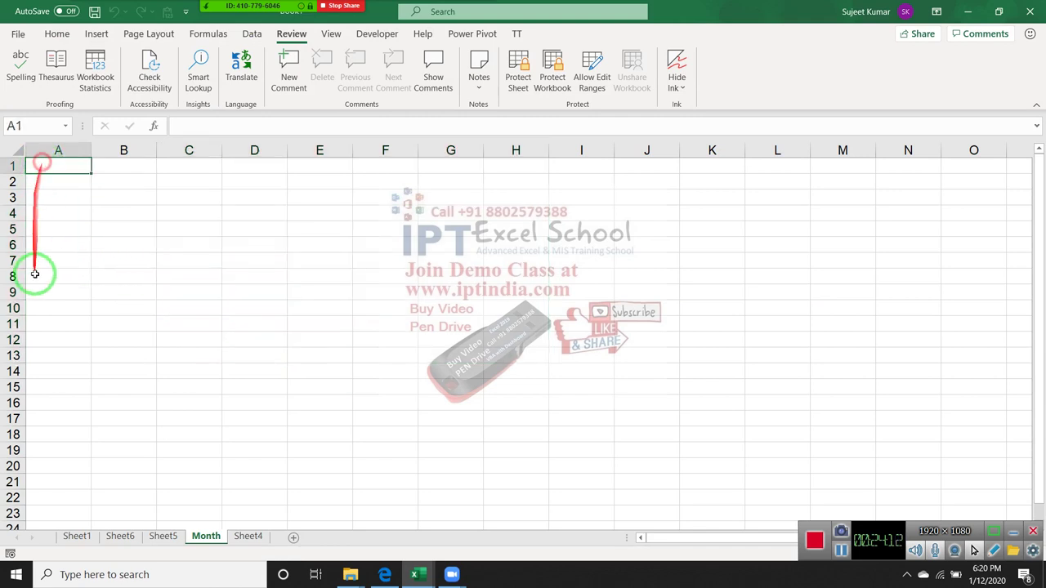
left_click(79, 537)
left_click(49, 167)
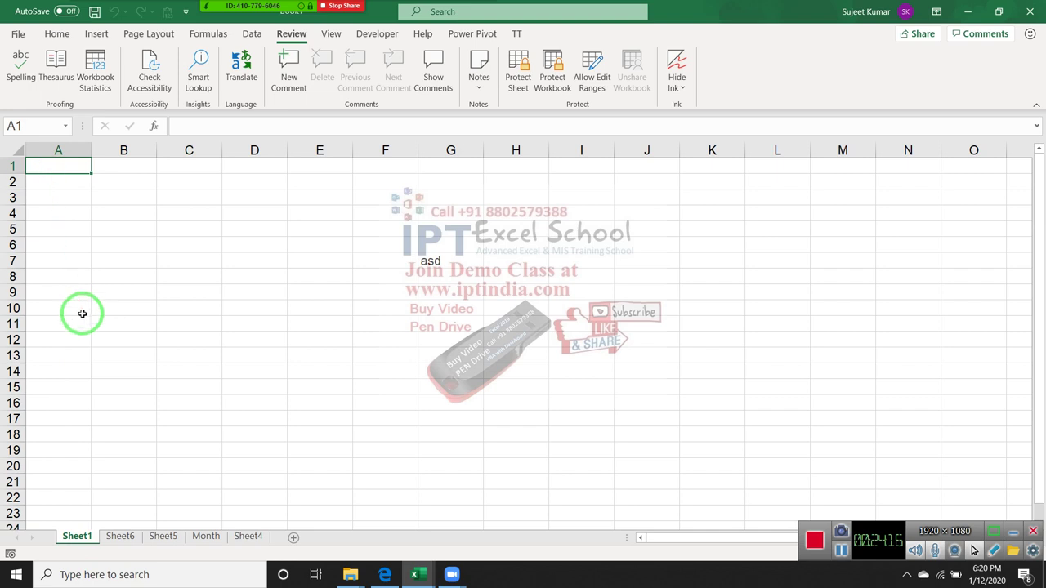
key("alt+F11")
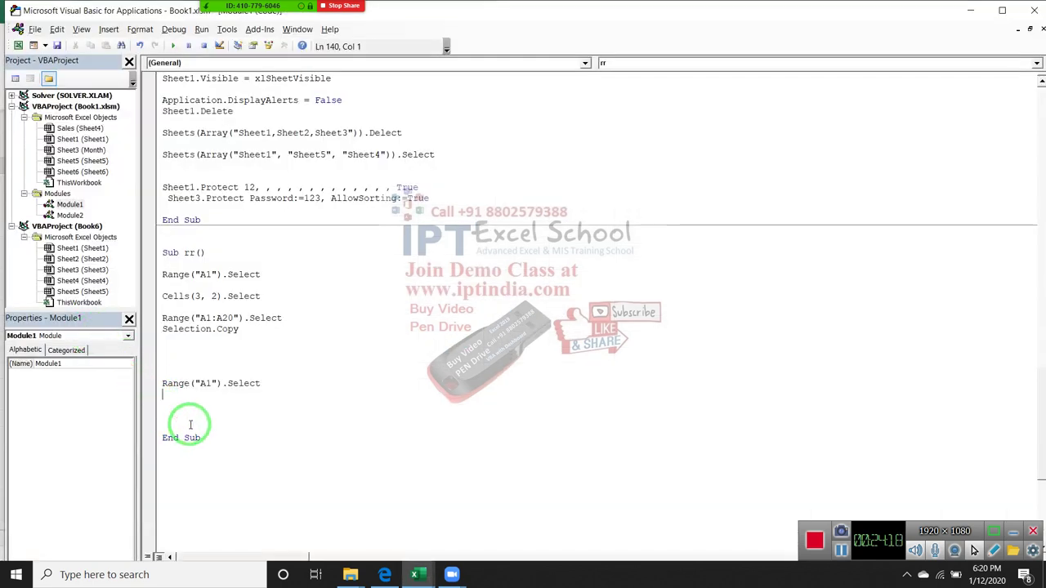
- Add a Sheets("Sheet1").Select line followed by a pasted Range("A1").Select line in rr
key("Return")
type("sheets")
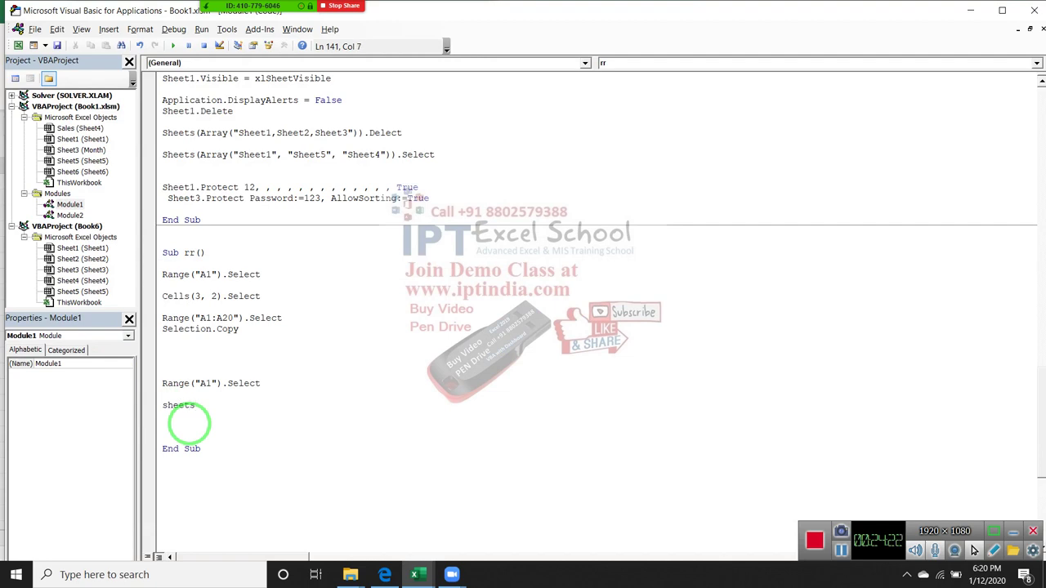
type("(")
type("S")
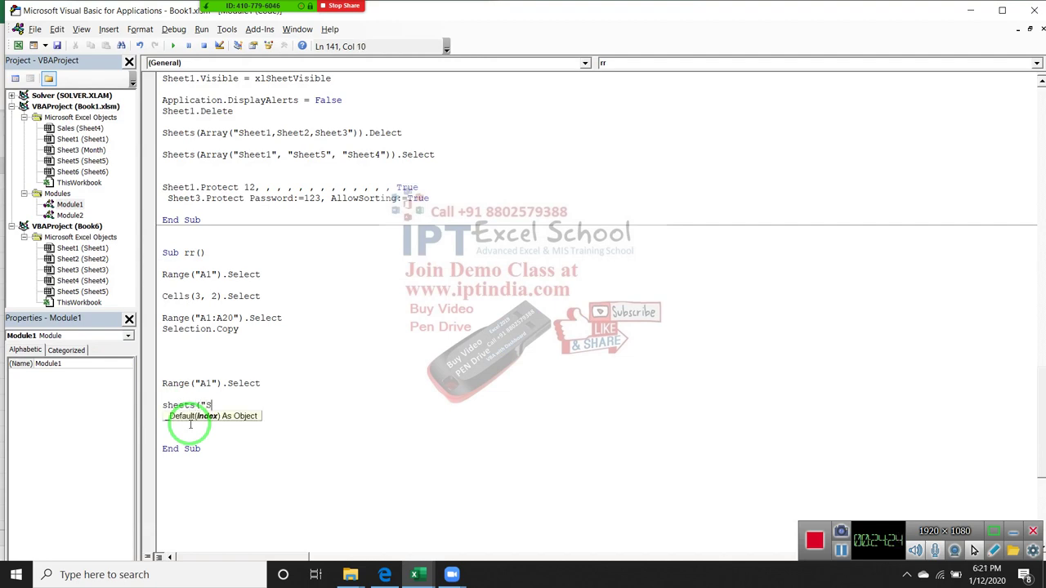
type("heet1")
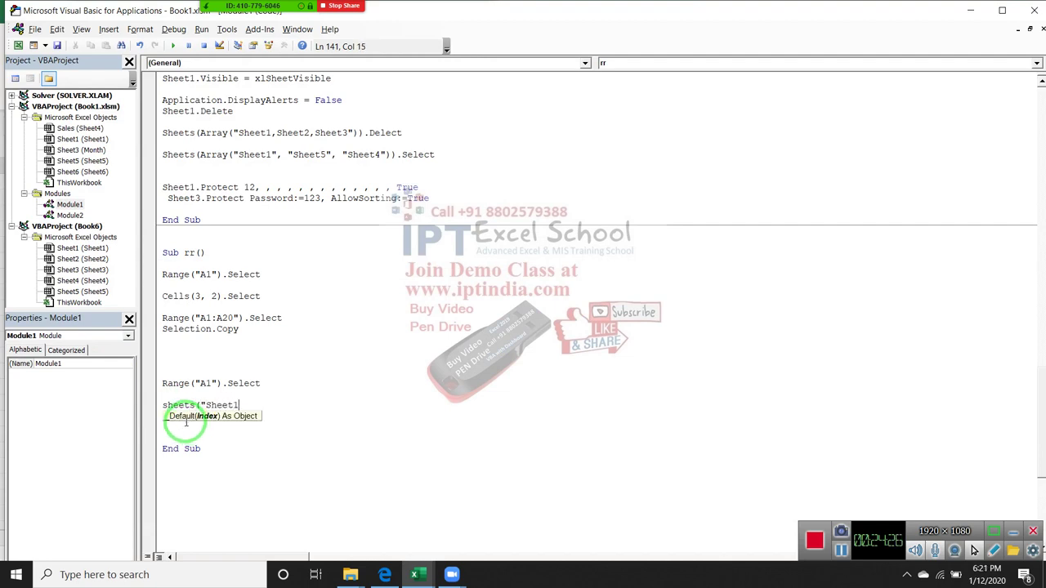
type(").s")
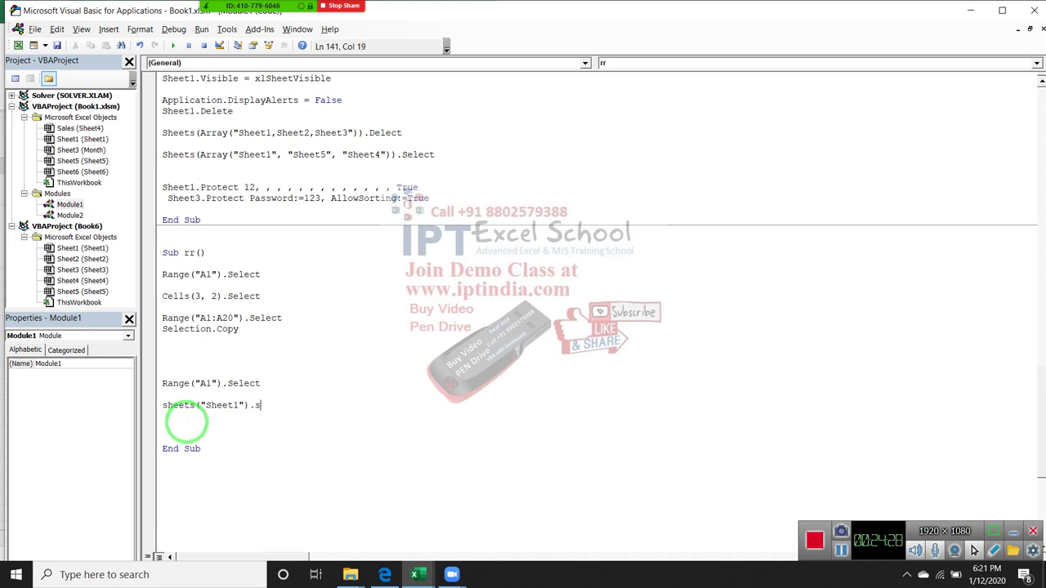
type("elect")
key("Return")
key("shift+Down")
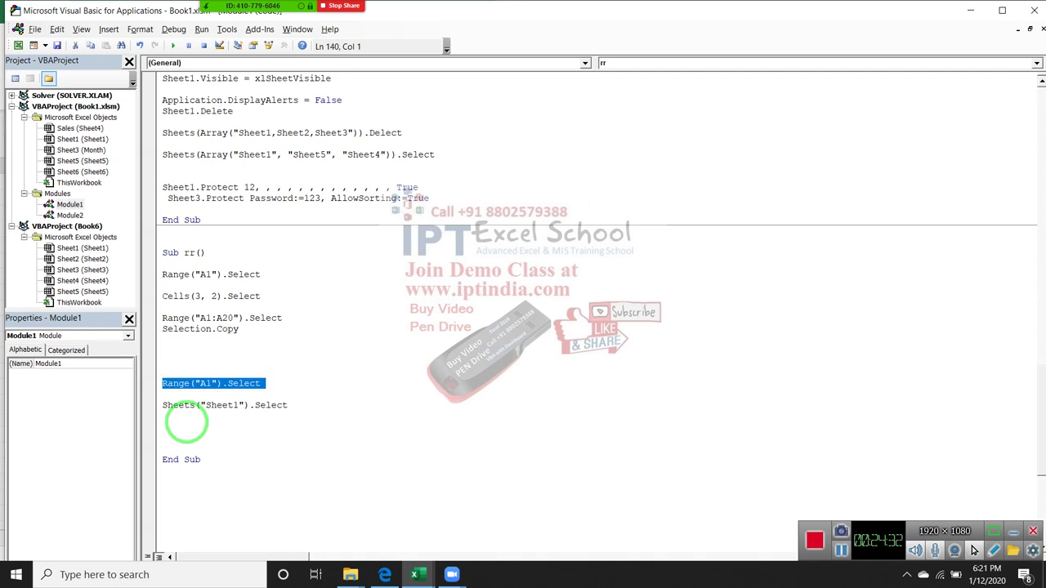
key("Right")
key("ctrl+v")
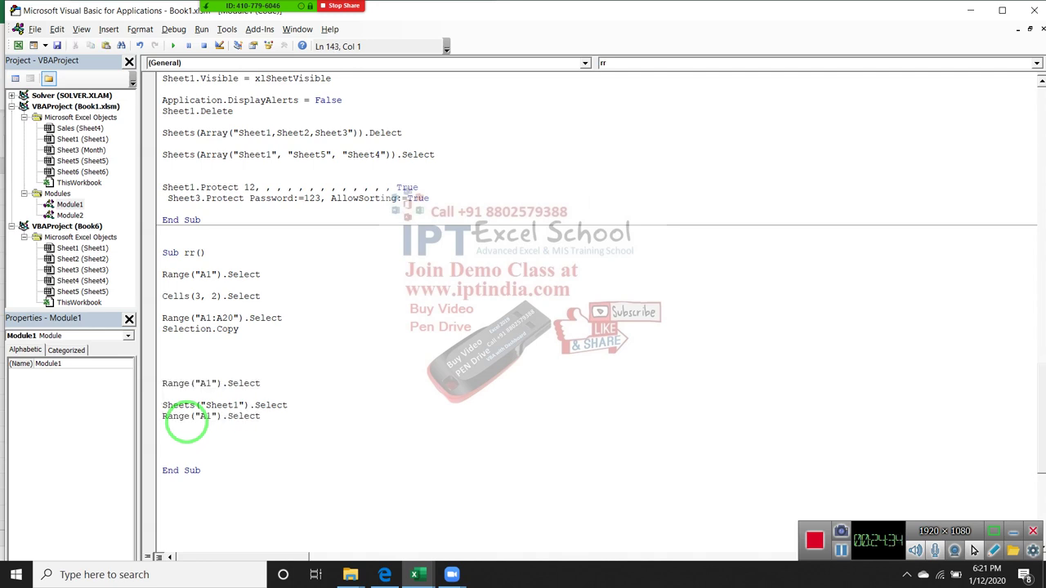
key("Return")
- Insert Workbooks("Book6.xlsm").Activate above the Sheets("Sheet1").Select line
mouse_move(415, 575)
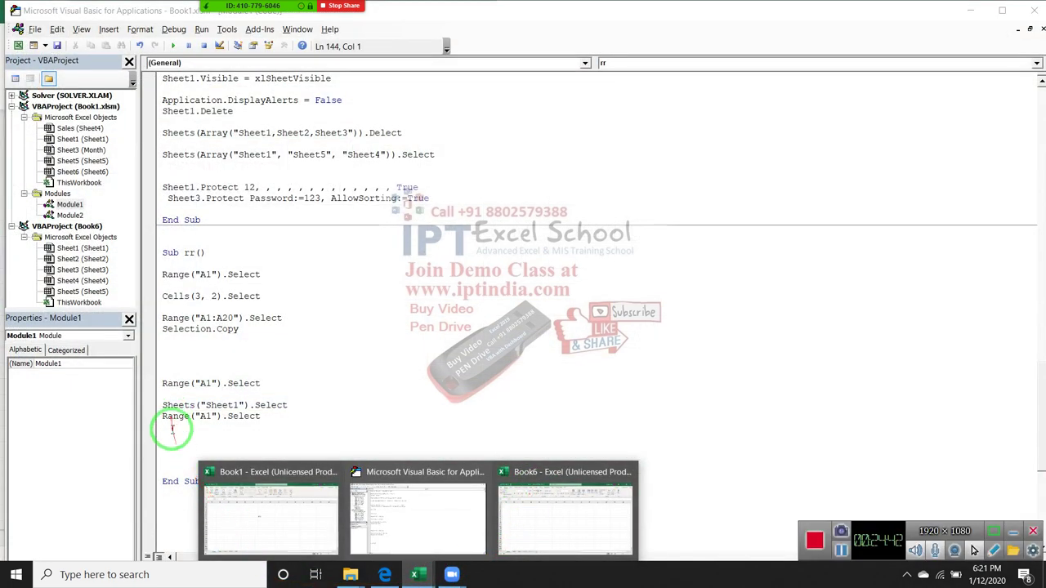
left_click(172, 427)
key("Up")
key("Return")
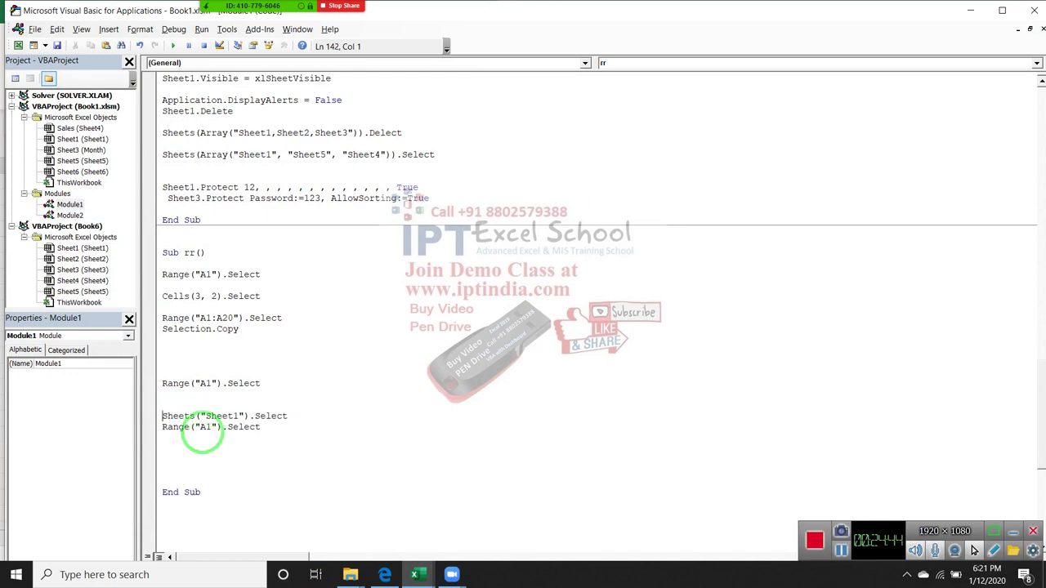
type("wor")
type("books")
type("(\"")
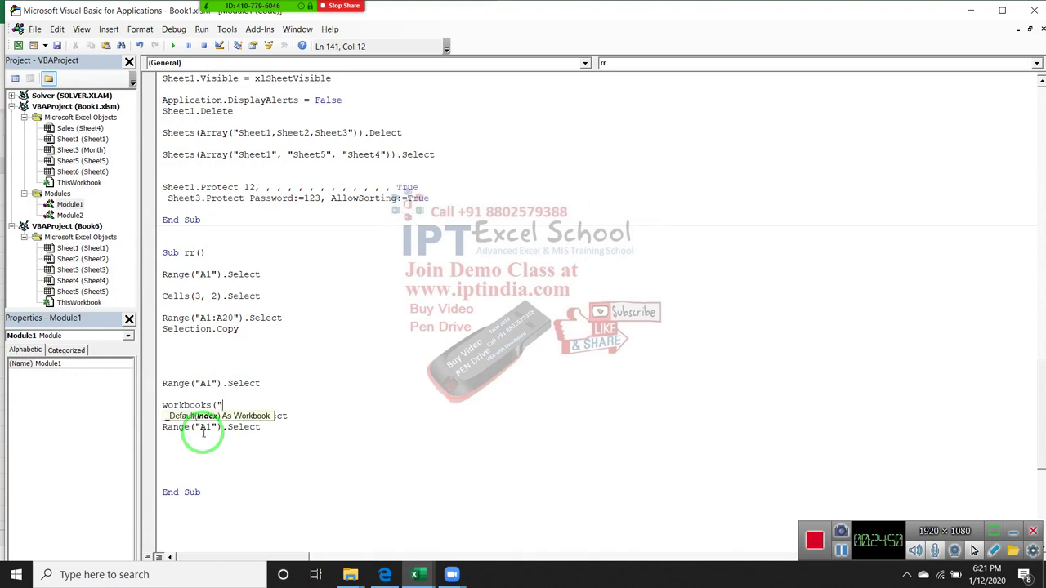
type("Bkk")
type("oo")
type("sle")
key("BackSpace")
key("BackSpace")
key("BackSpace")
type("s")
type("le,")
key("BackSpace")
key("BackSpace")
type("xlsm")
type("\").a")
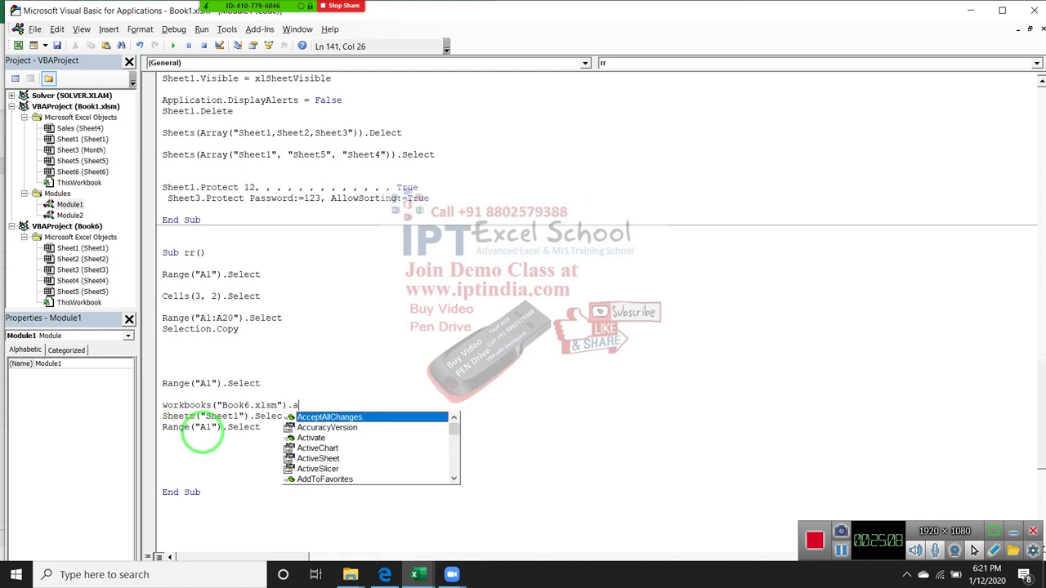
key("Down")
key("Down")
key("Tab")
key("Down")
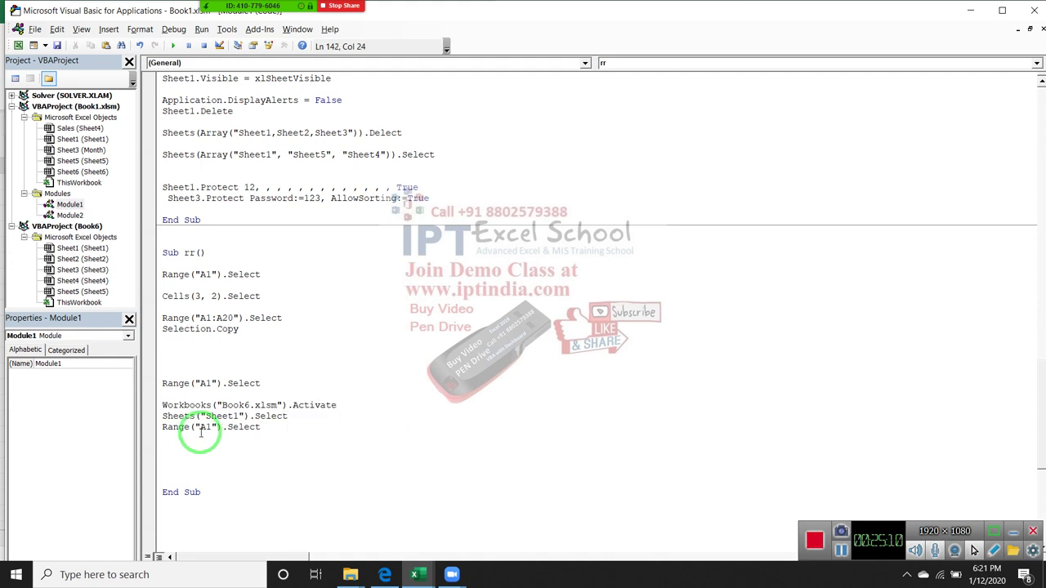
- Toggle breakpoints on the Workbooks, Sheets and Range lines, then clear all three
left_click(148, 406)
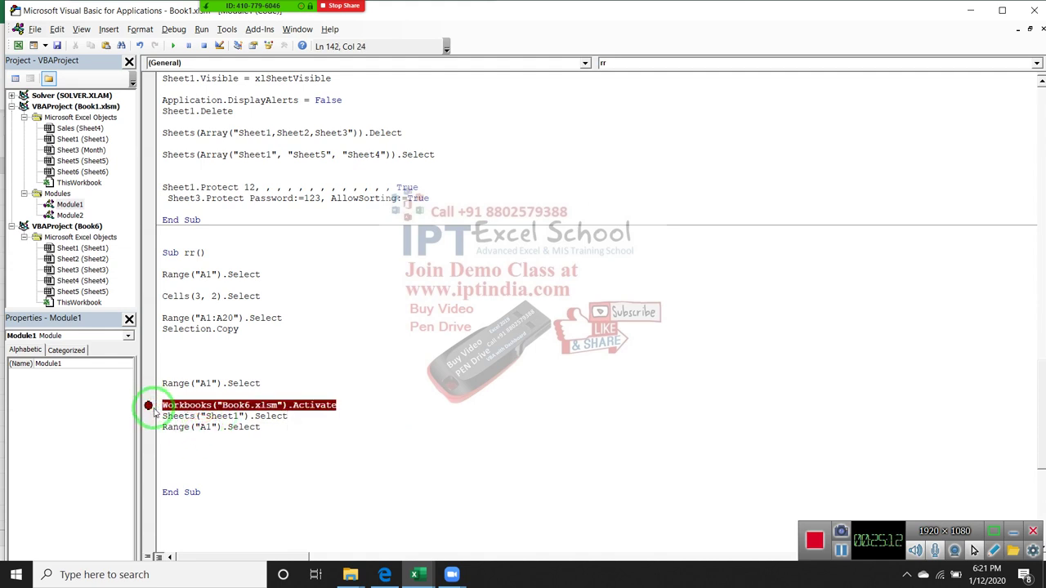
left_click(150, 417)
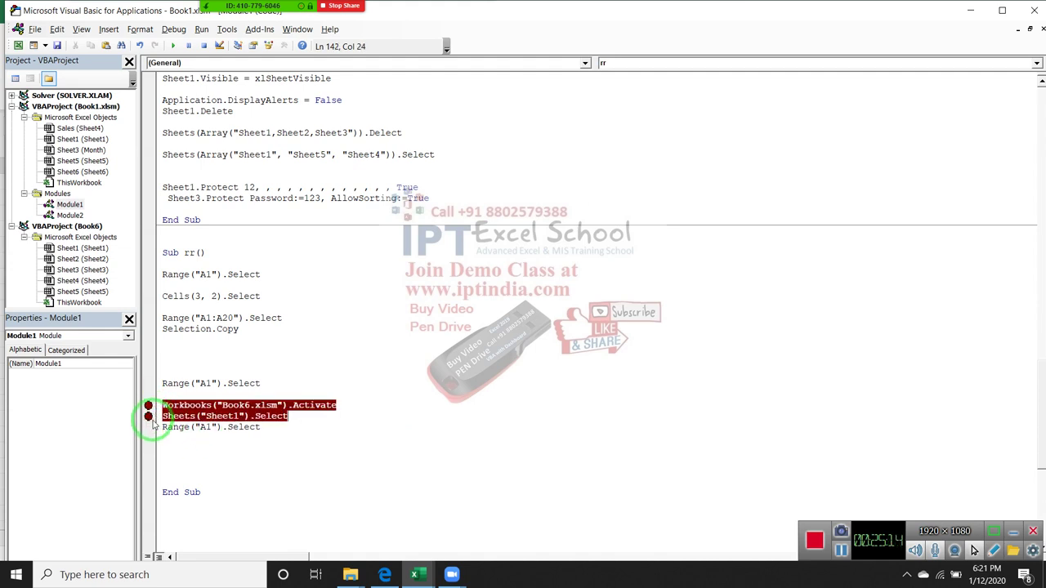
left_click(152, 427)
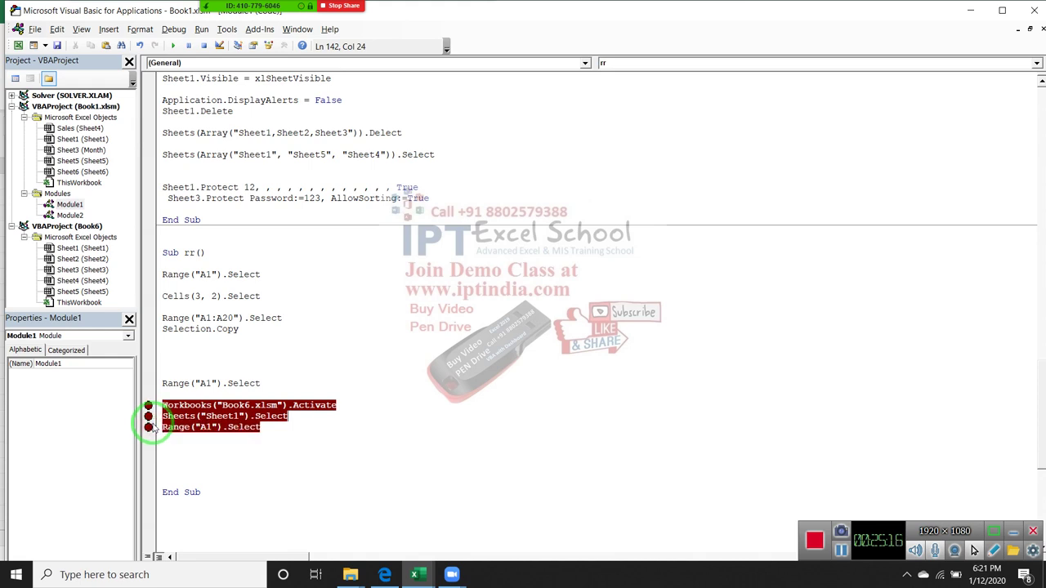
left_click(151, 426)
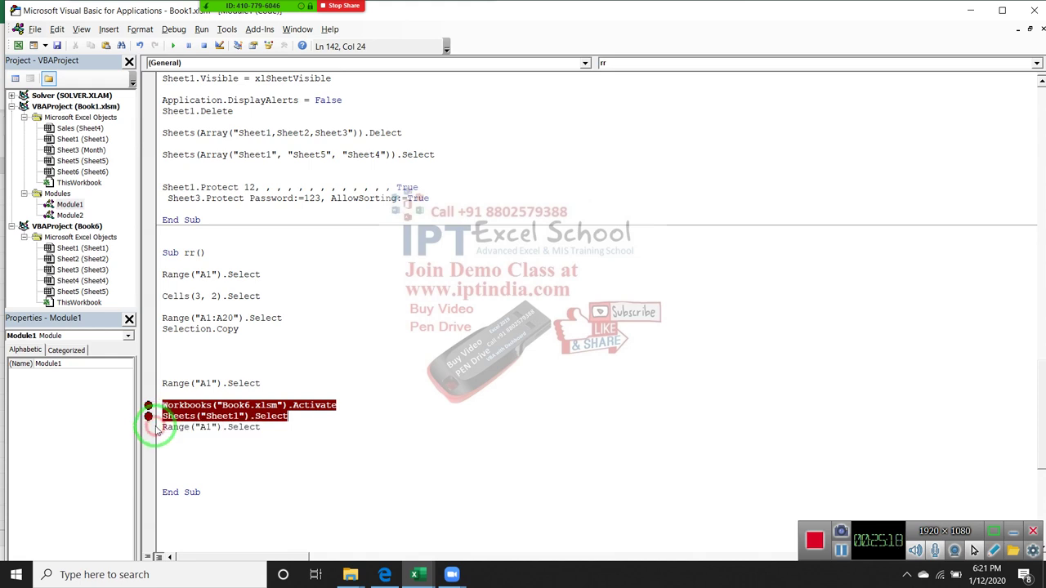
left_click(150, 417)
left_click(149, 405)
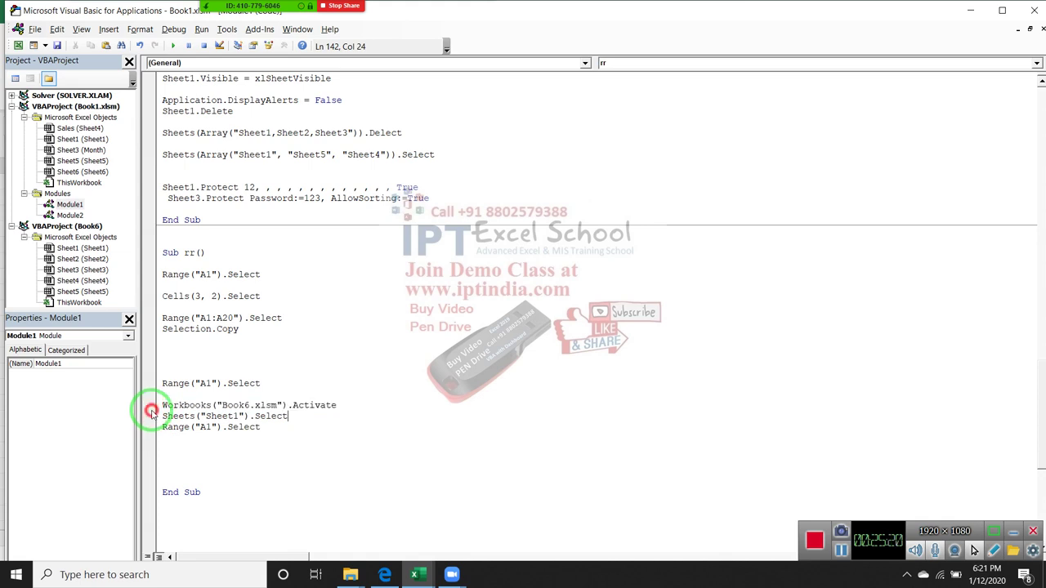
left_click(166, 464)
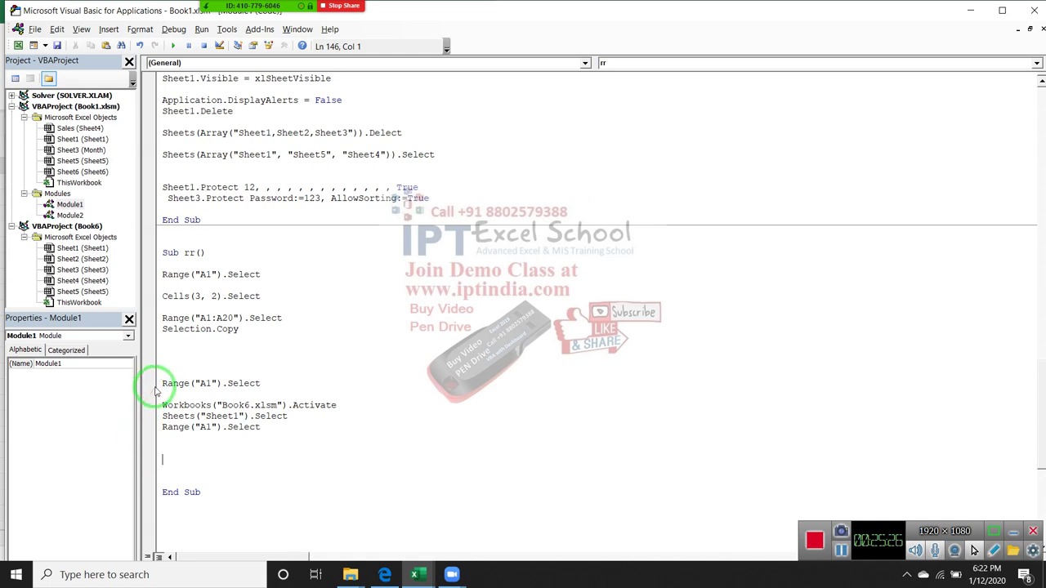
- Highlight the Range, Sheets and Workbooks lines, then delete and restore the Workbooks Activate line
left_click_drag(161, 383, 291, 379)
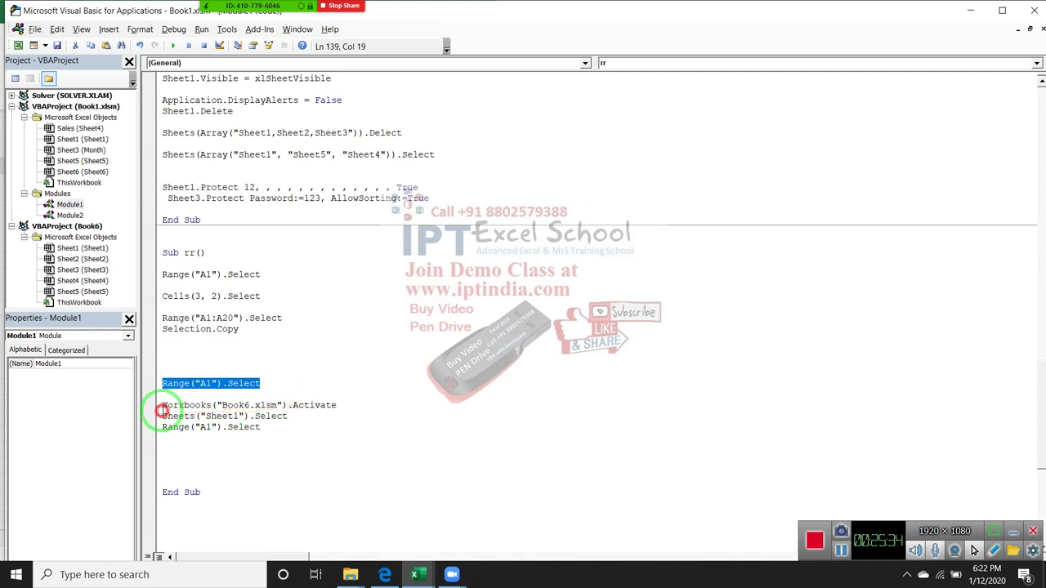
left_click_drag(162, 416, 280, 415)
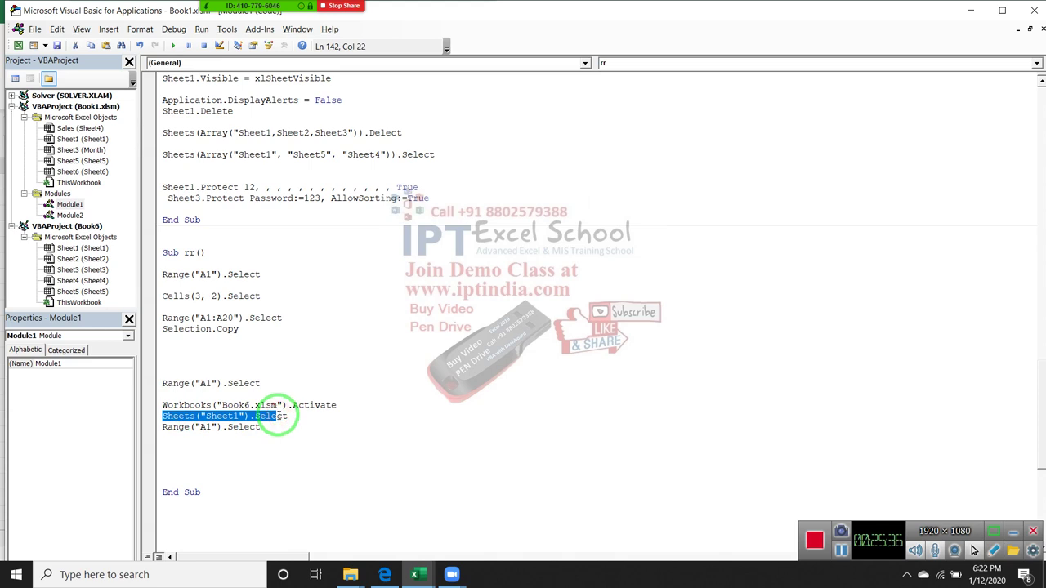
left_click(250, 448)
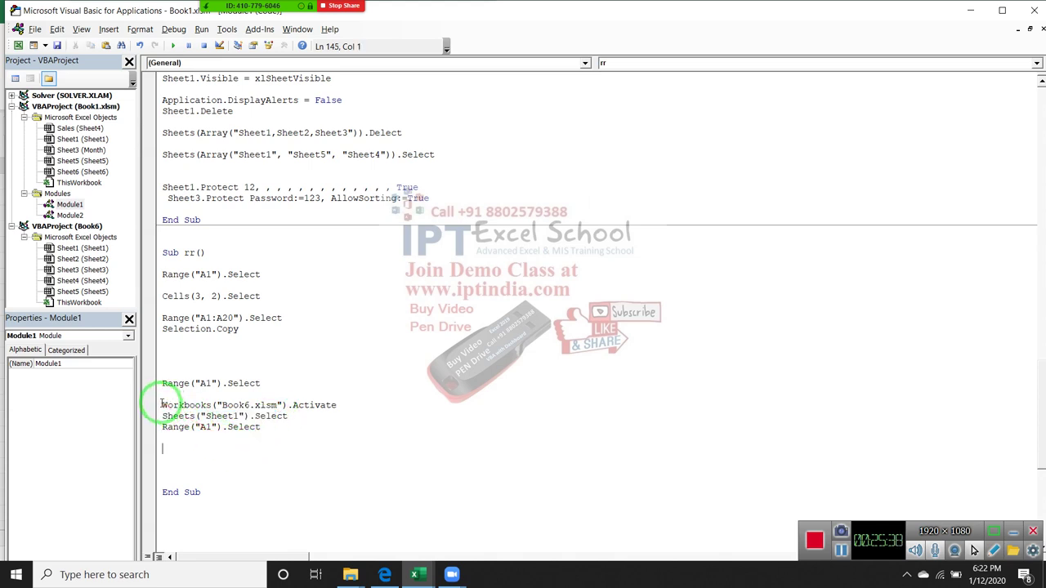
left_click_drag(162, 404, 309, 424)
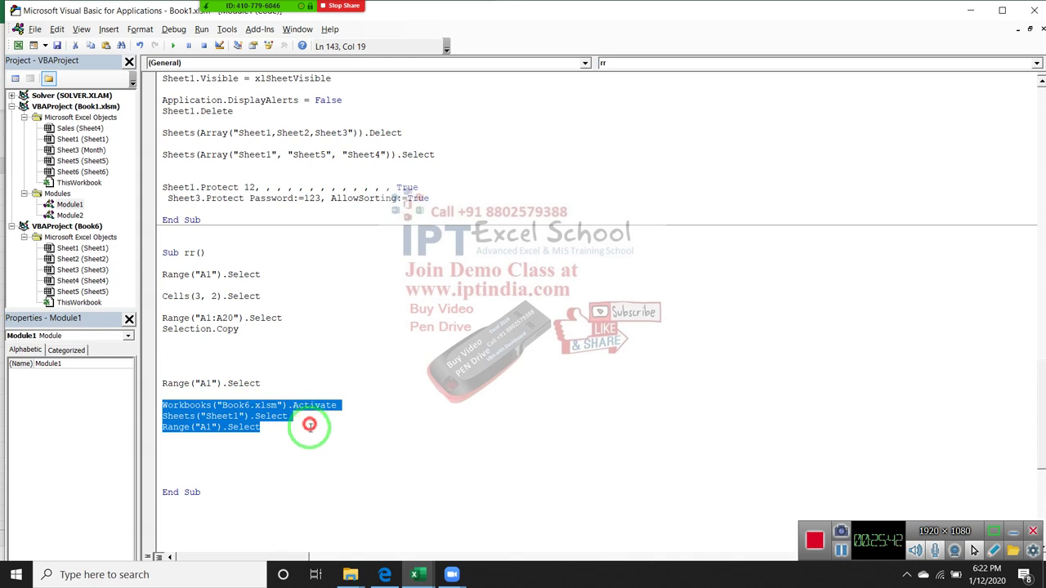
left_click_drag(340, 406, 156, 409)
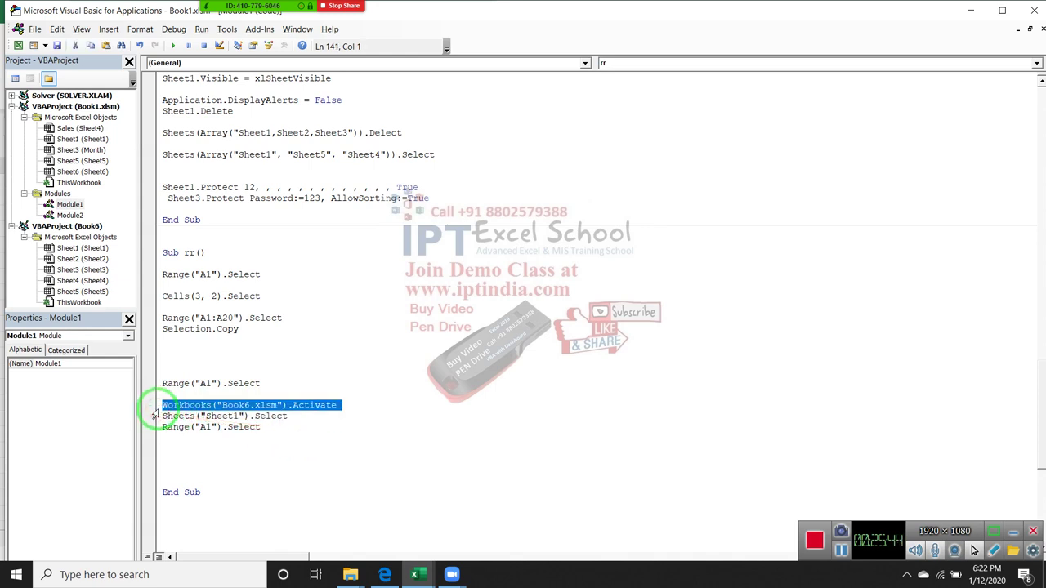
key("Delete")
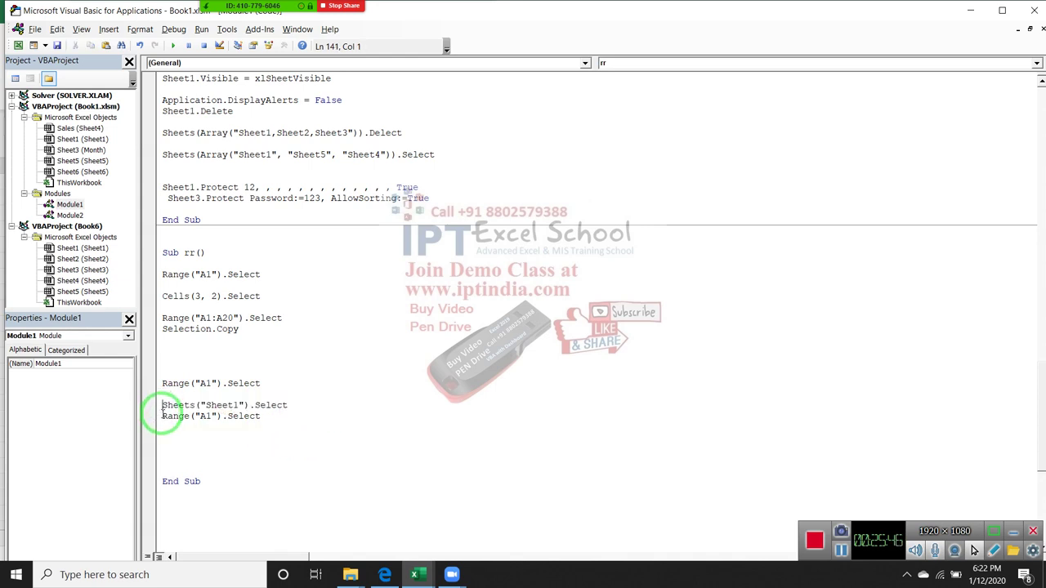
key("ctrl+z")
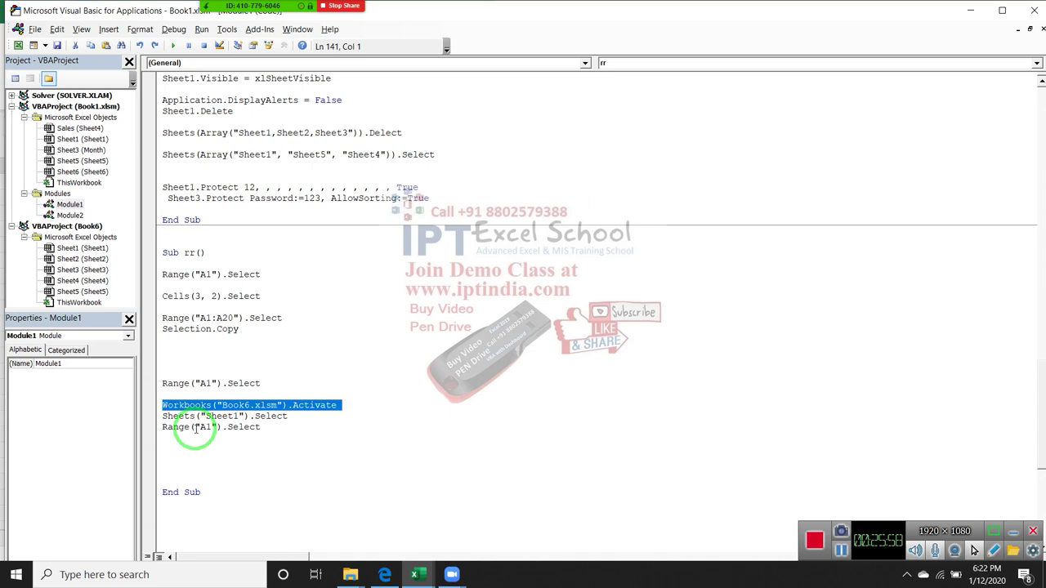
- Add a Range("A1").Value = 65 line above End Sub in rr
left_click(206, 460)
key("Return")
key("Return")
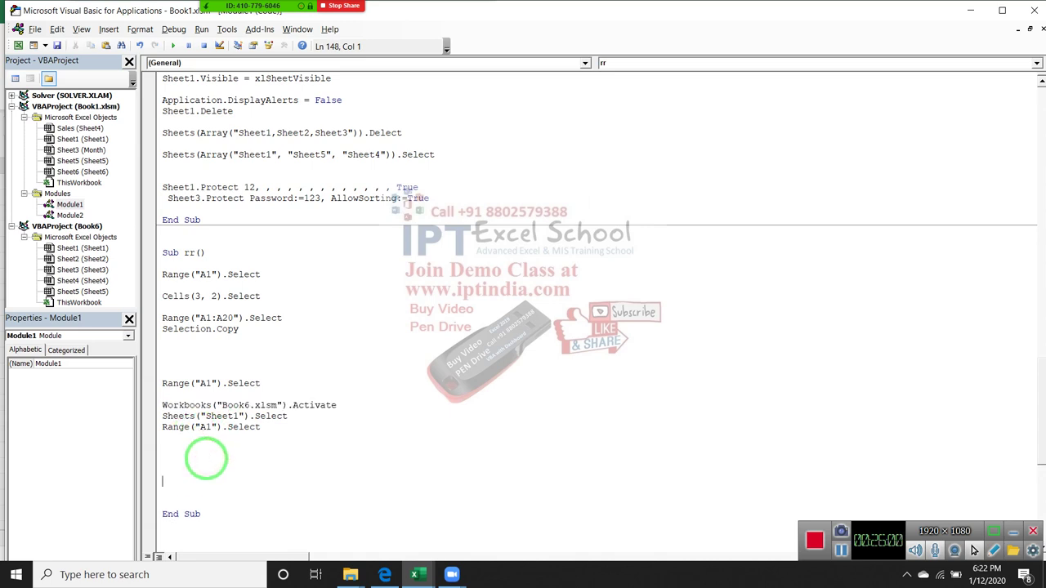
key("Return")
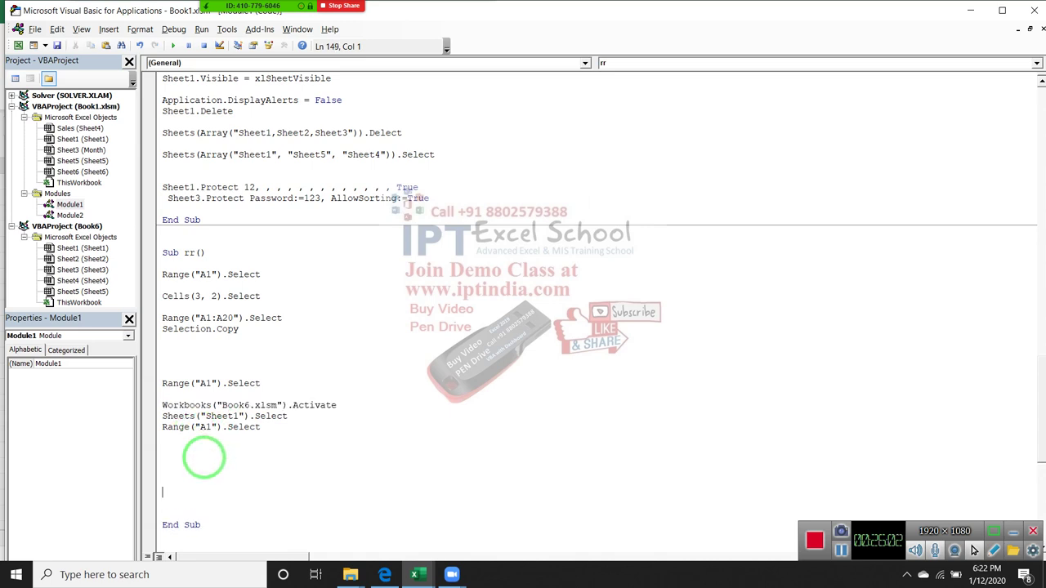
type("R")
type("ANGE")
key("BackSpace")
key("BackSpace")
key("BackSpace")
key("BackSpace")
key("BackSpace")
key("BackSpace")
type("e")
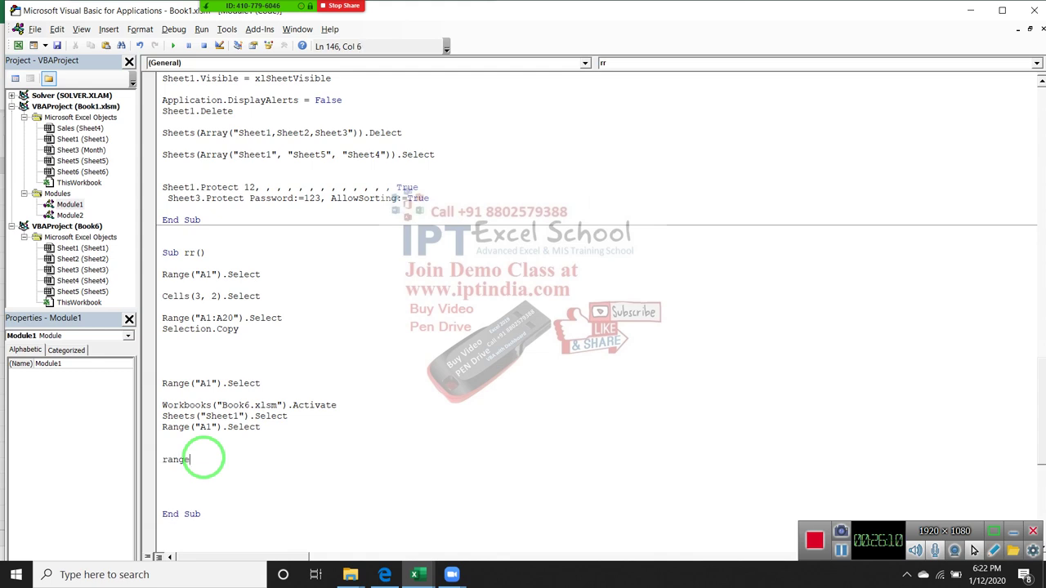
type("(\"A1")
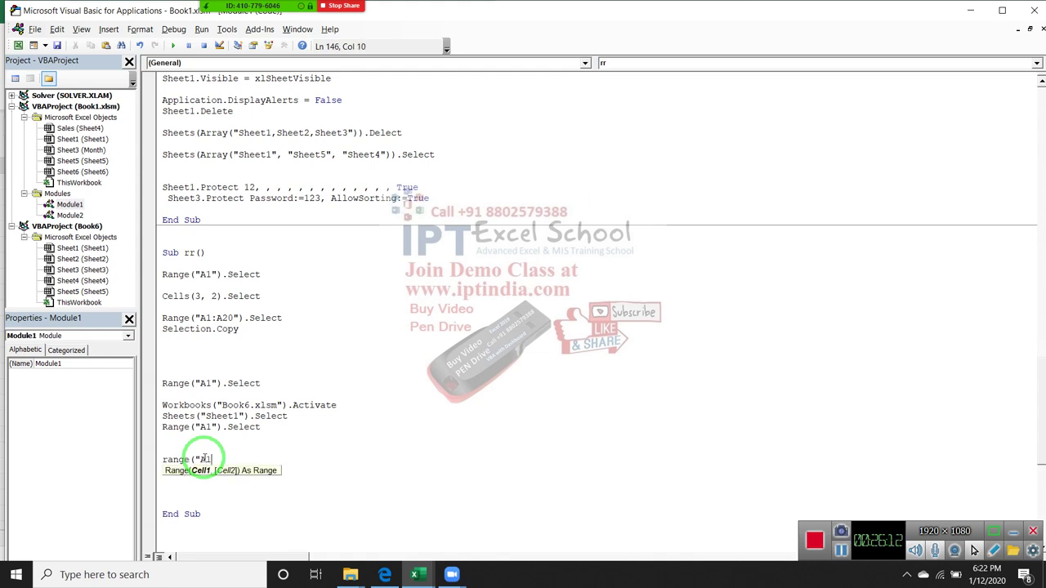
type("\").v")
key("Down")
key("Tab")
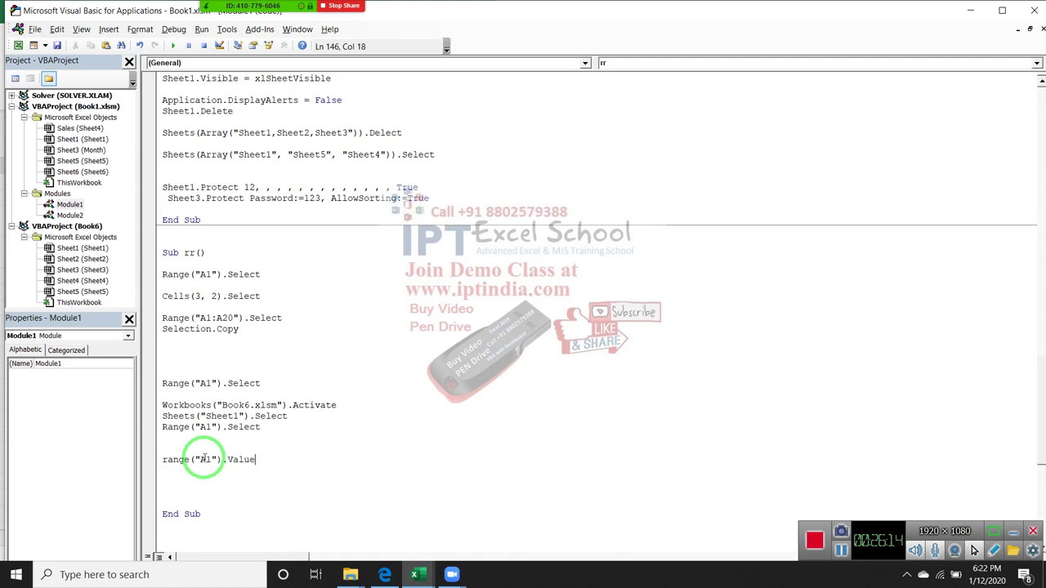
type("65")
key("Return")
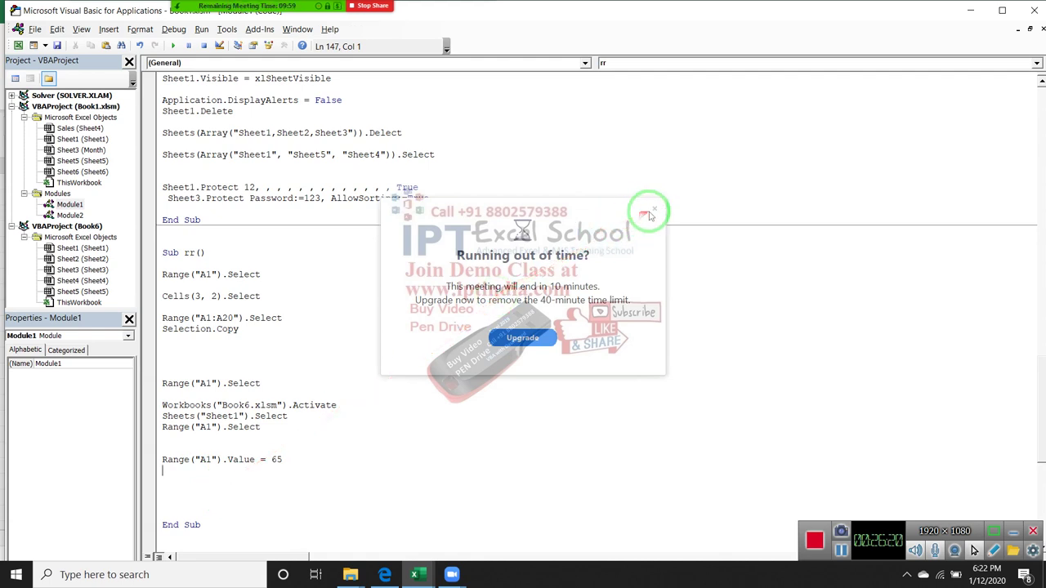
- Add a Sheet1.Range("A1").Value = 65 line below it
left_click(654, 210)
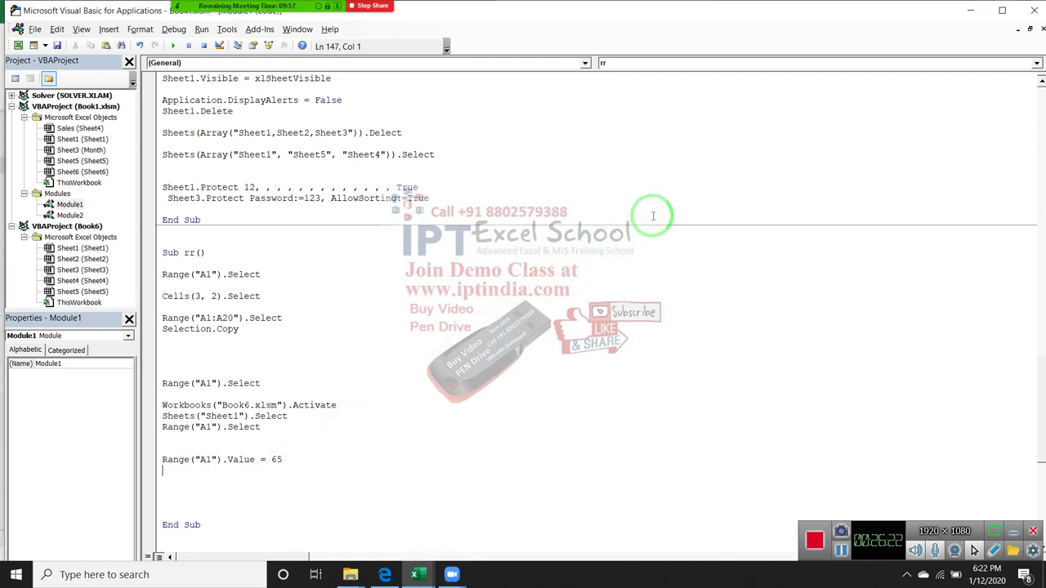
type("sheet")
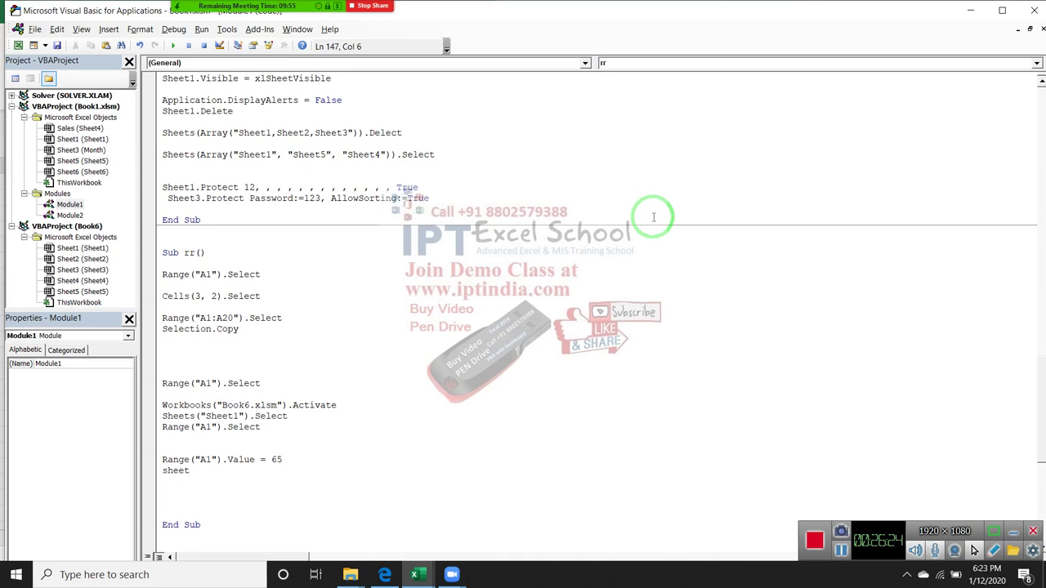
type("1.")
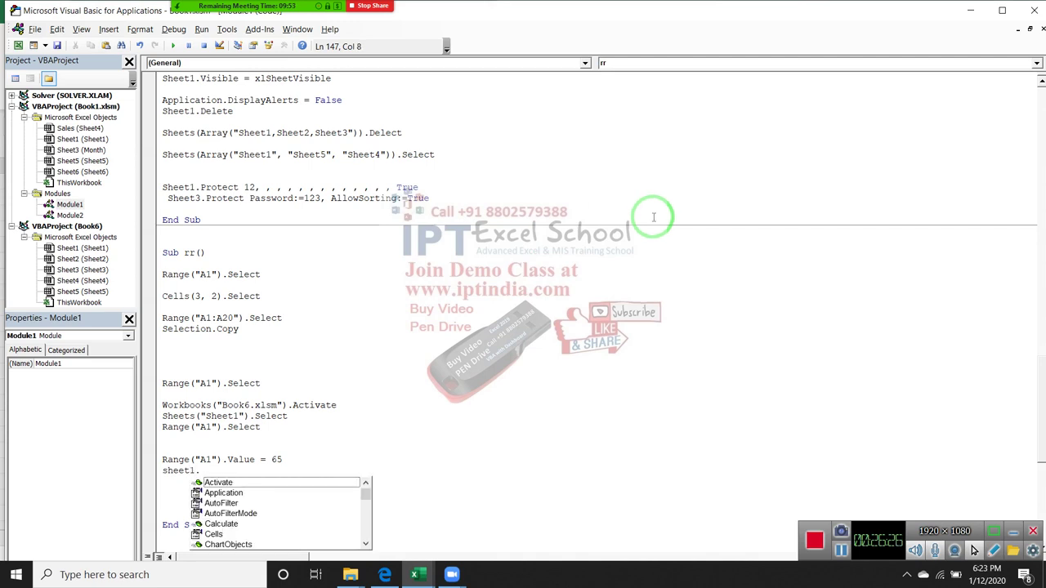
type("Ra")
key("Tab")
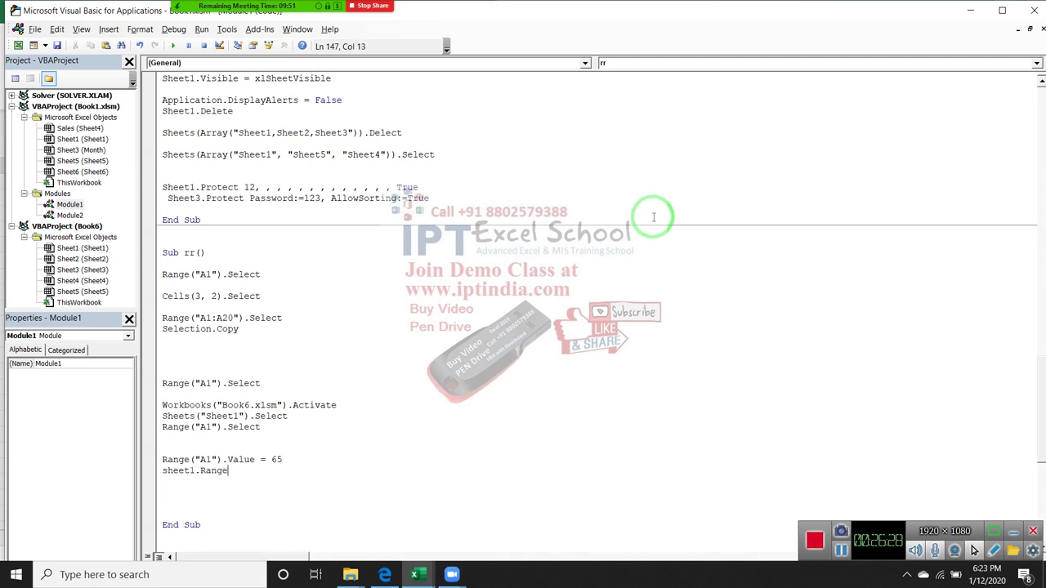
type("(10")
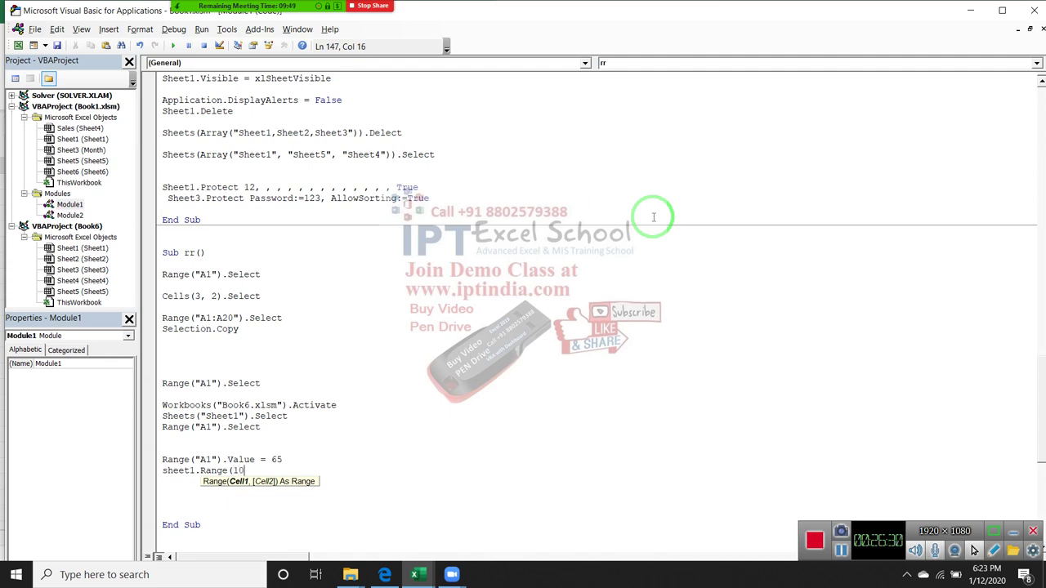
key("BackSpace")
key("BackSpace")
type("\"A1")
type("\").Valu")
key("Tab")
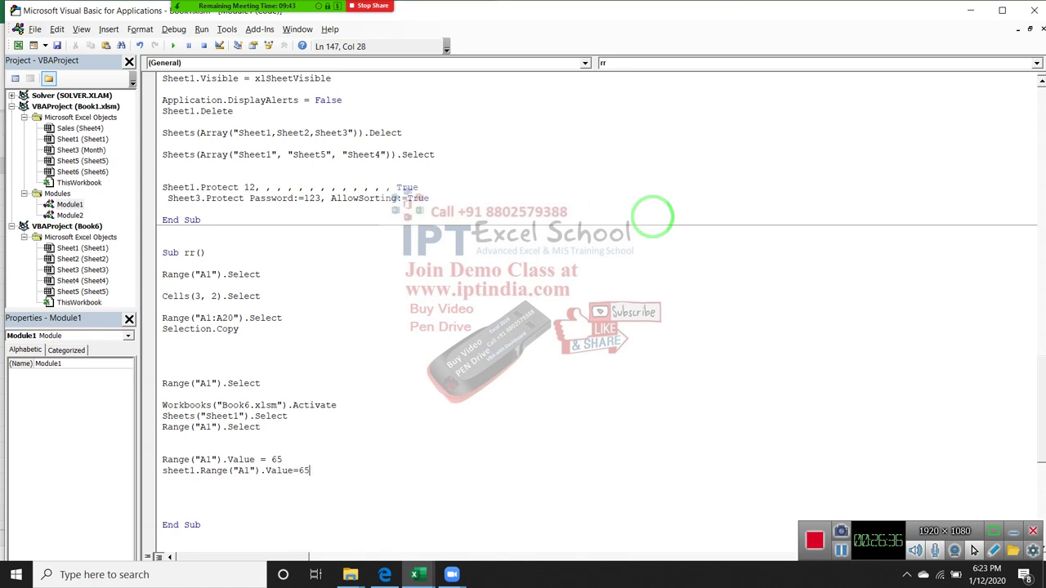
key("Return")
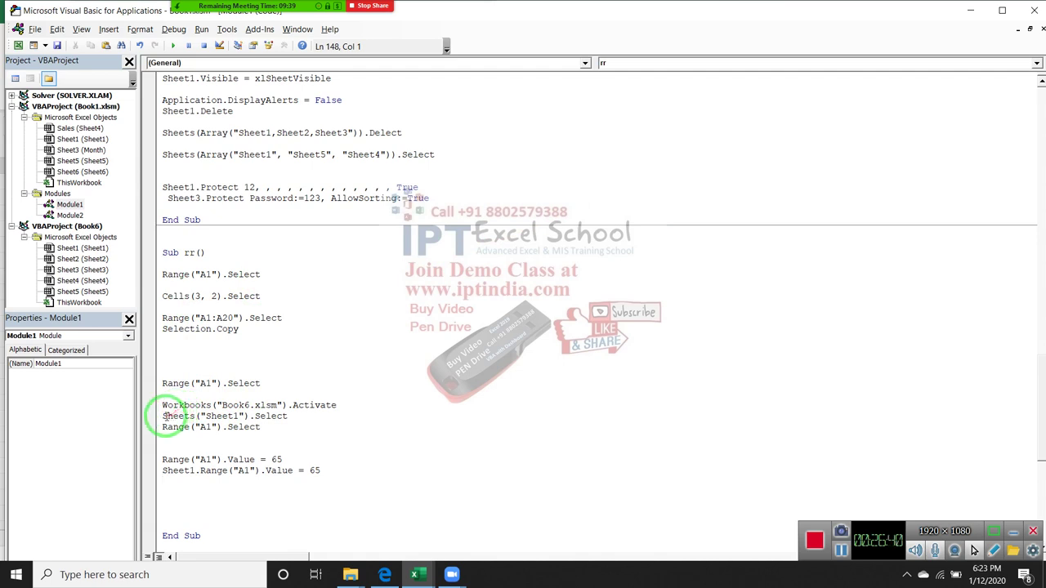
- Prefix the Sheet1 line with Workbooks("Book6.xlsm") copied from the Activate line
left_click_drag(160, 416, 214, 436)
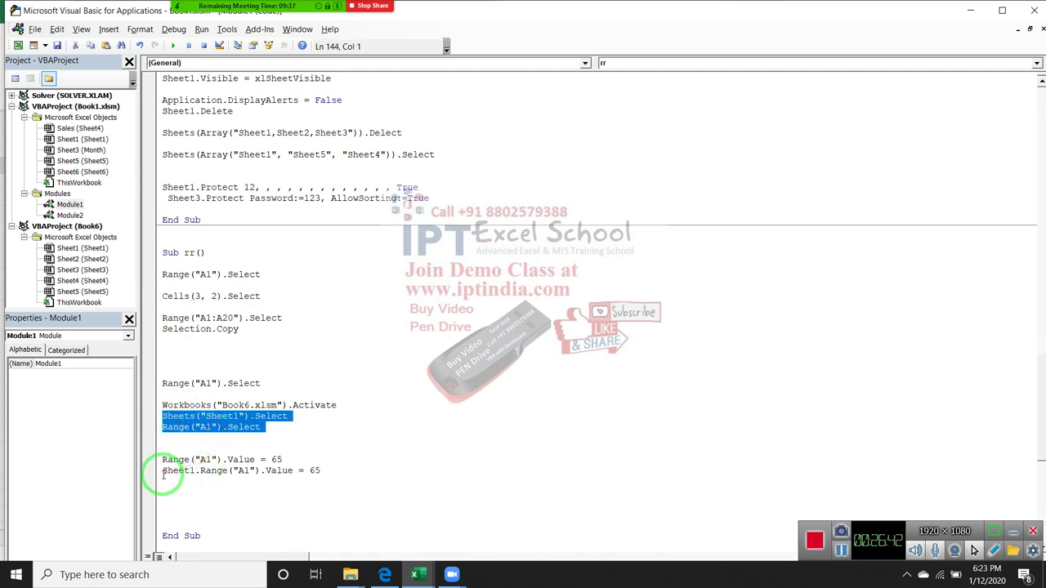
left_click_drag(160, 474, 340, 482)
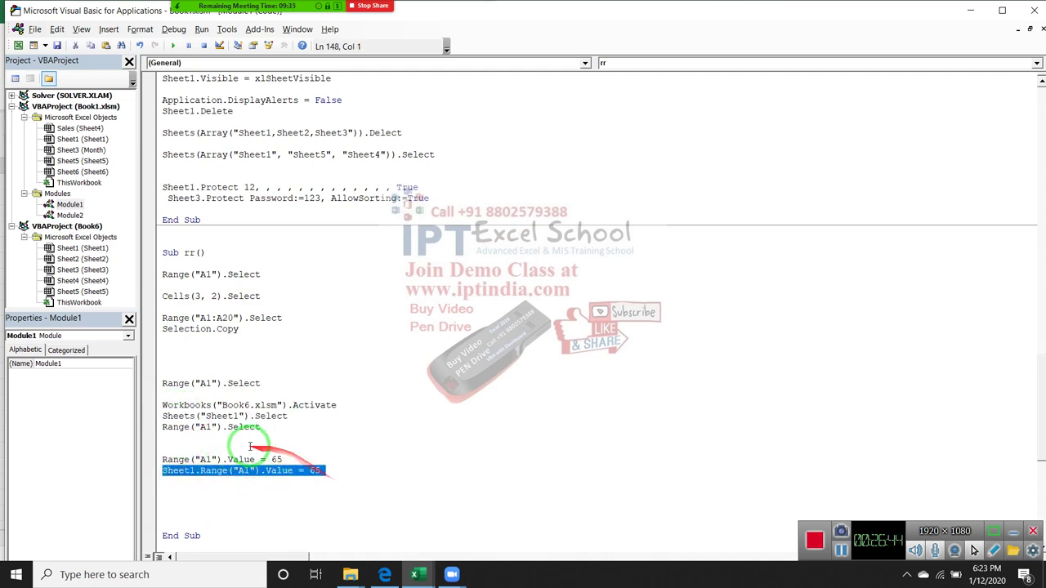
left_click(256, 416)
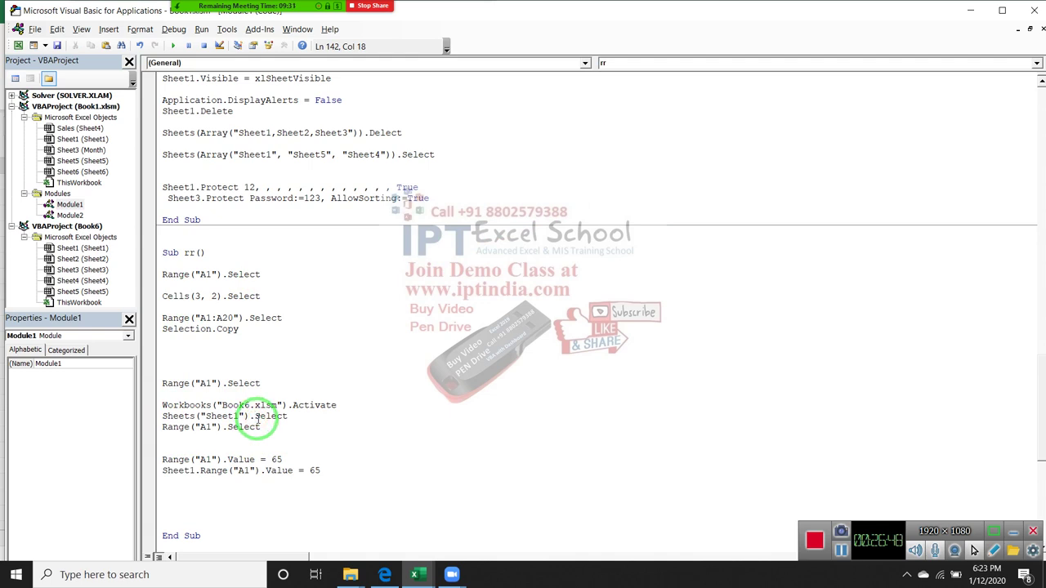
left_click_drag(256, 416, 292, 416)
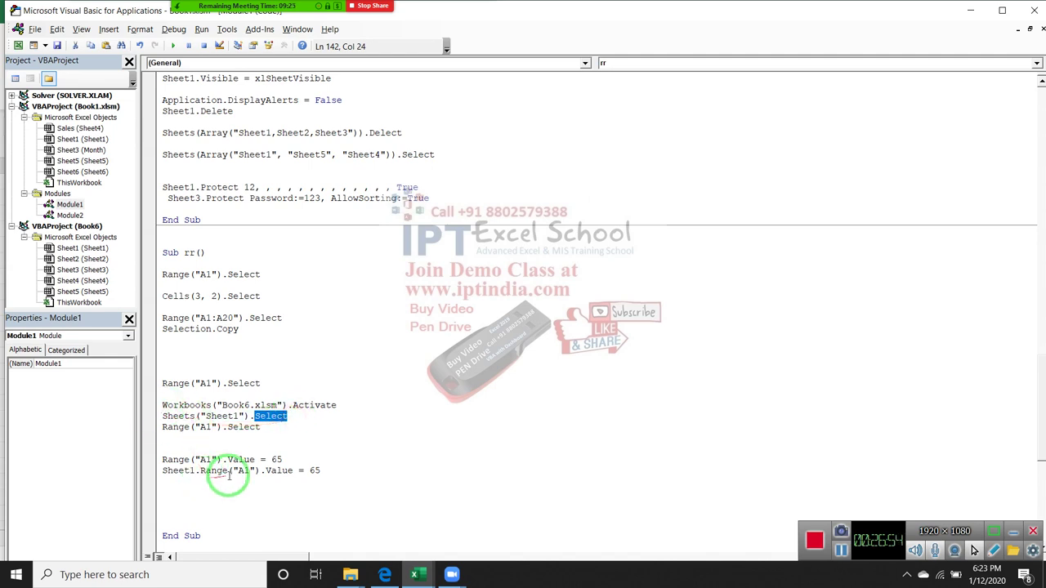
left_click(315, 471)
left_click_drag(315, 470, 148, 464)
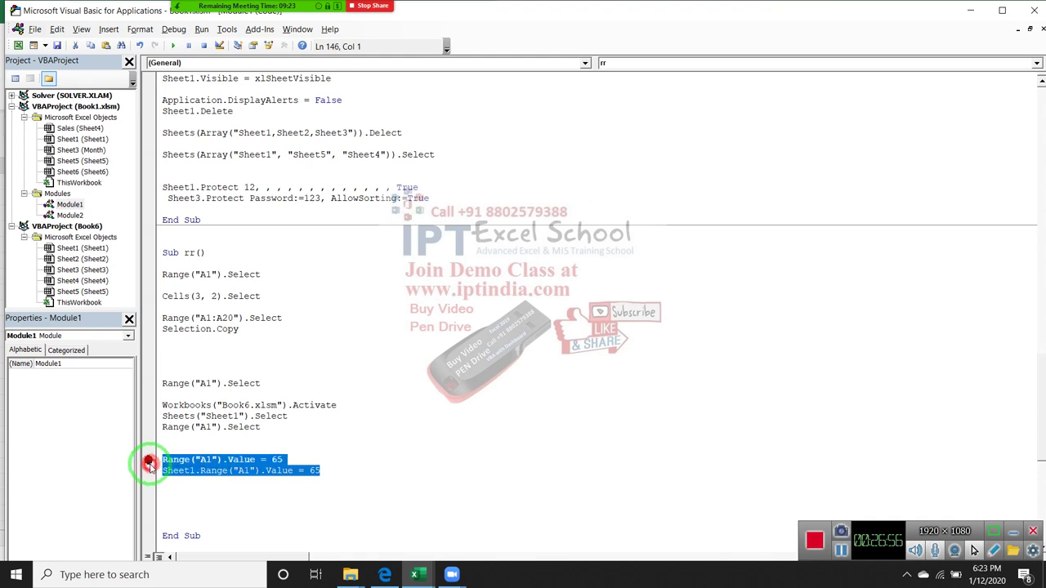
left_click(166, 471)
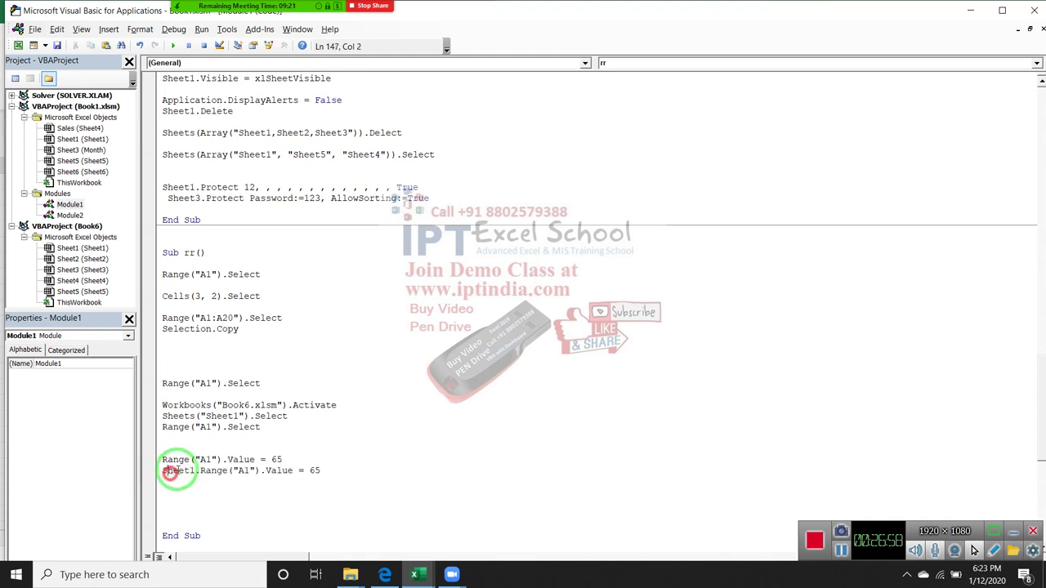
left_click_drag(291, 405, 157, 405)
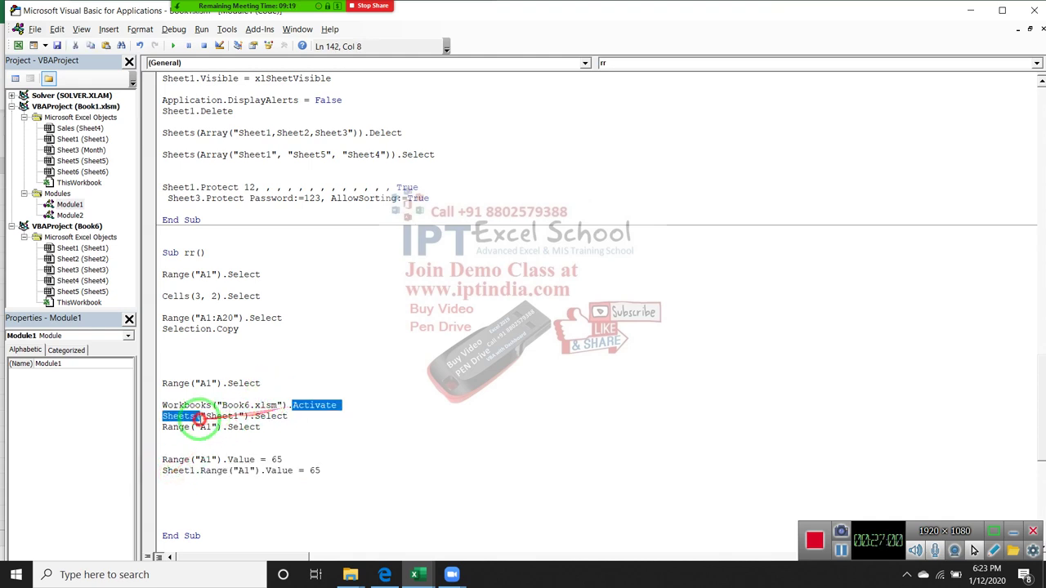
key("ctrl+c")
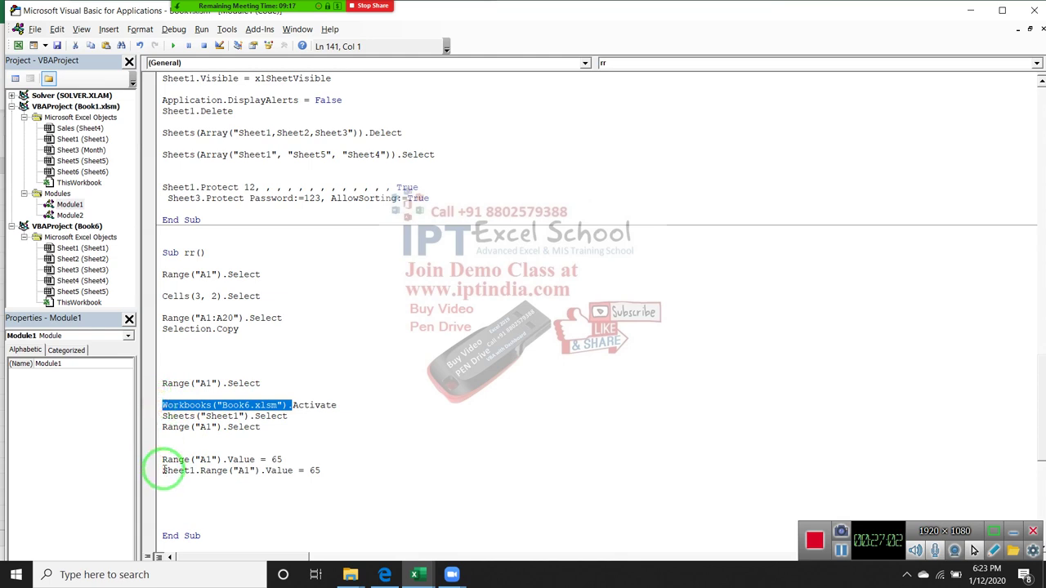
left_click(160, 471)
key("ctrl+v")
left_click(245, 490)
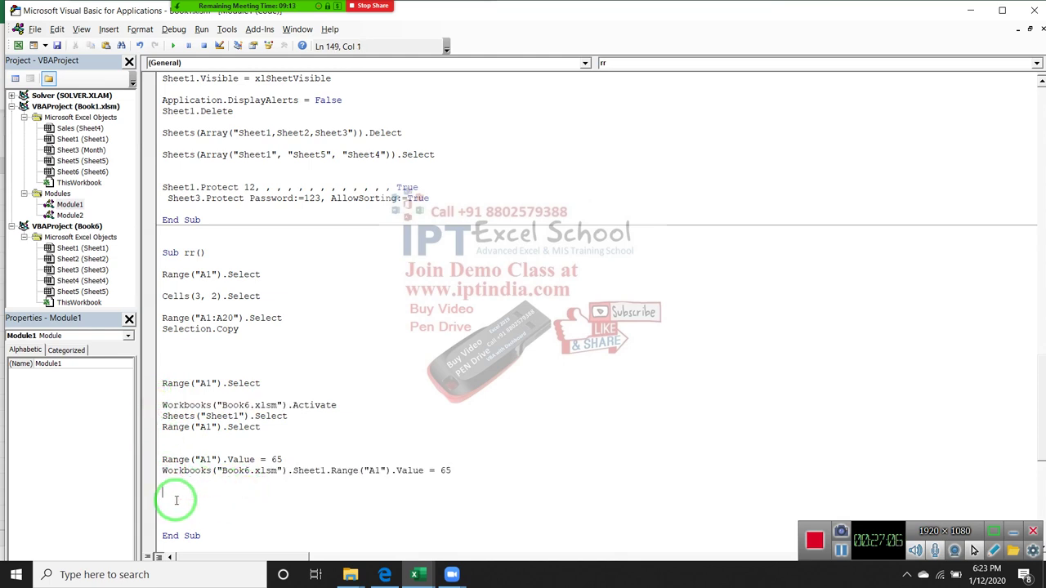
- Scroll up to rr_1 and tidy the blank lines above Workbooks("3.xlsx").Close
scroll(214, 472, "up", 2)
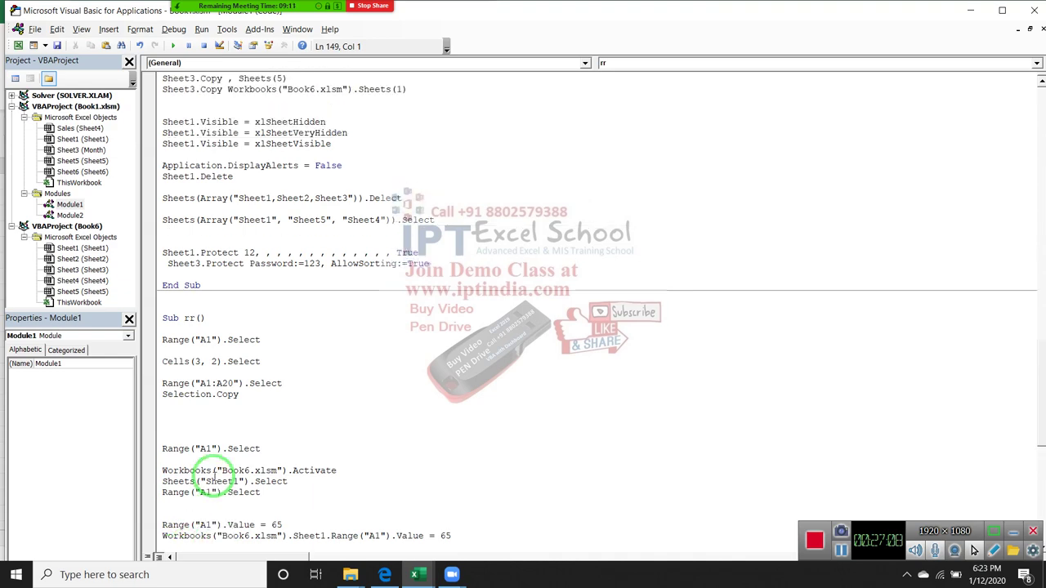
scroll(214, 472, "up", 5)
scroll(208, 475, "up", 3)
scroll(210, 468, "up", 9)
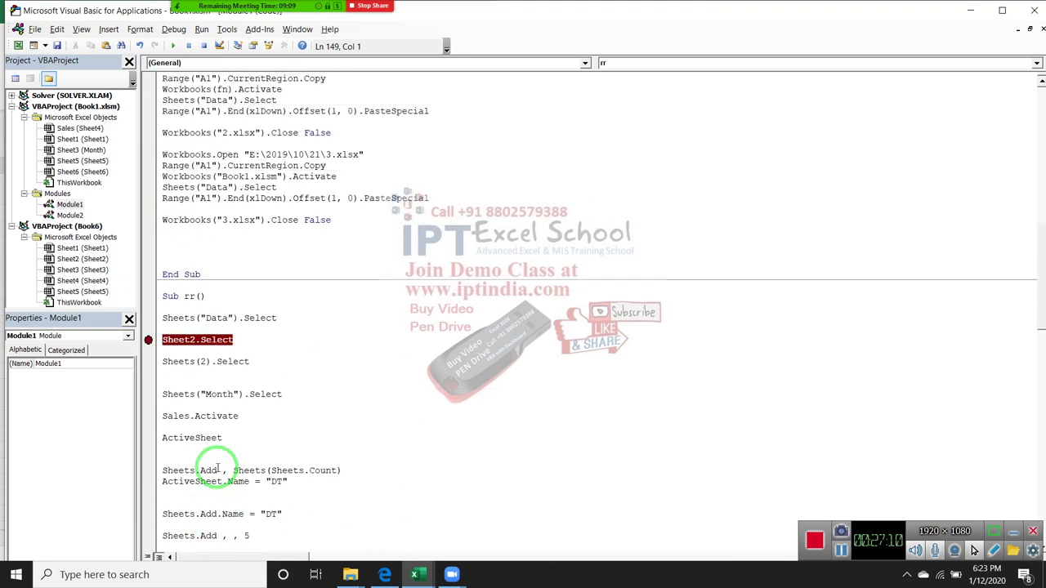
scroll(217, 465, "up", 4)
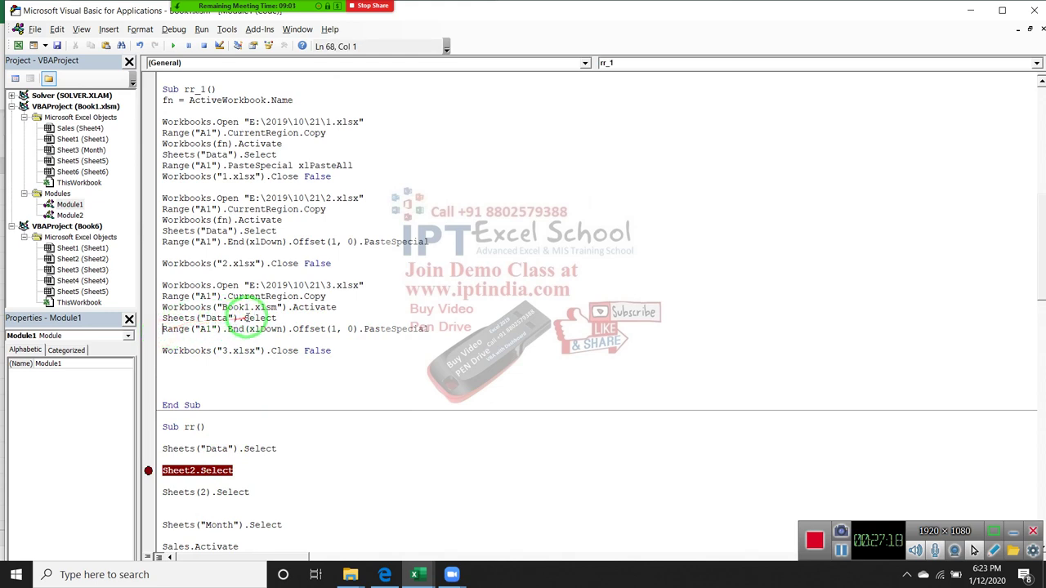
left_click_drag(299, 317, 166, 319)
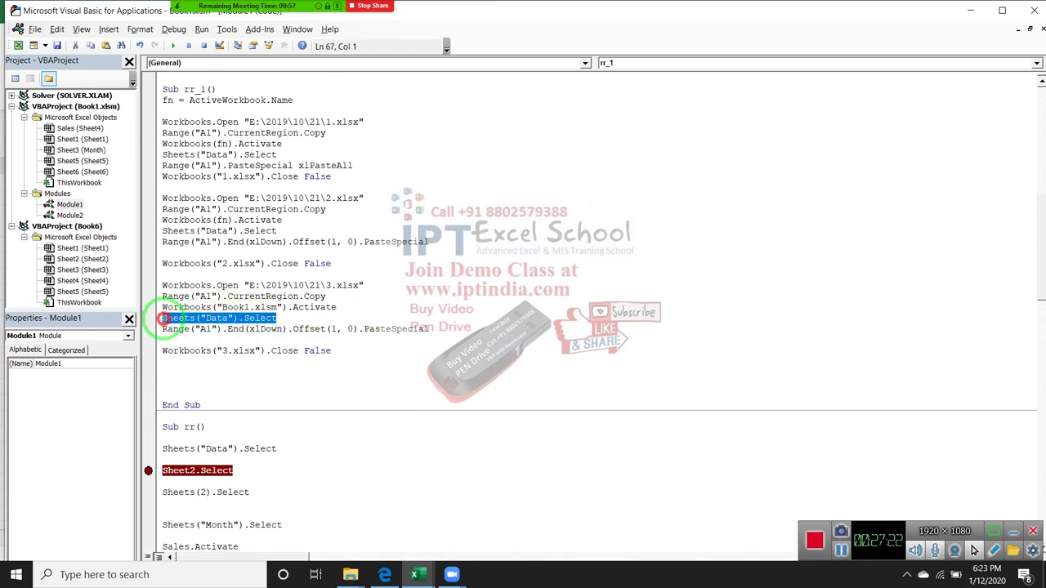
key("Down")
key("Down")
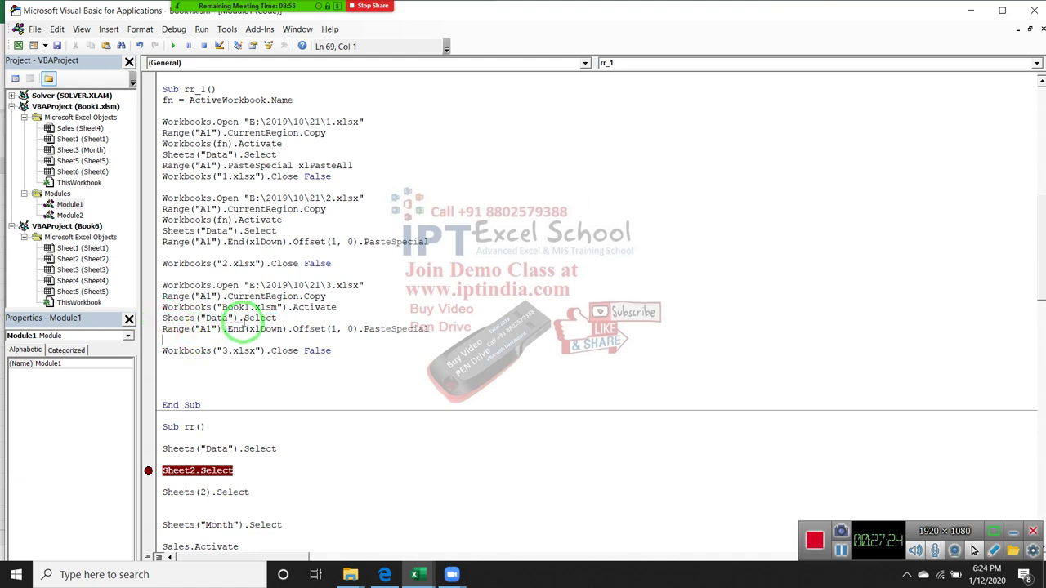
key("Return")
key("Return")
key("Return")
key("Return")
key("Return")
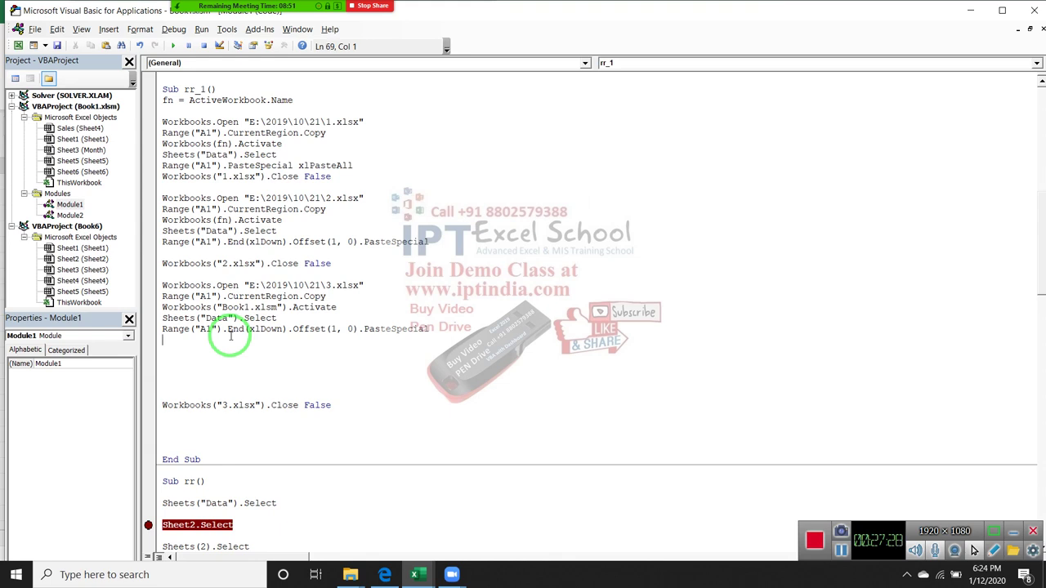
key("Down")
key("Delete")
key("Delete")
key("Delete")
key("Delete")
key("Delete")
key("Delete")
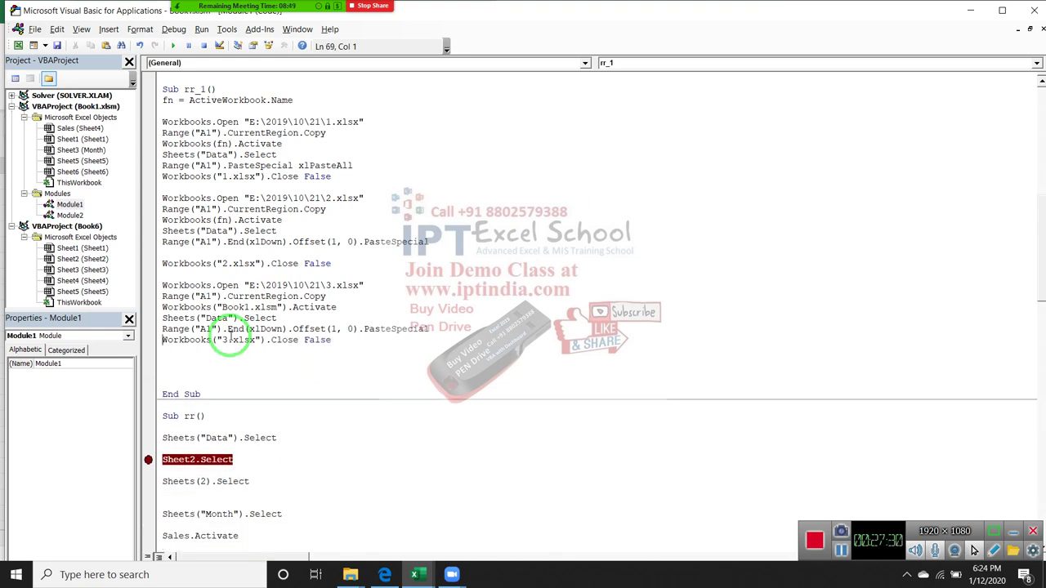
- Duplicate the Range("A1").End(xlDown).Offset(1, 0).PasteSpecial line below Workbooks("3.xlsx").Close
key("shift+Down")
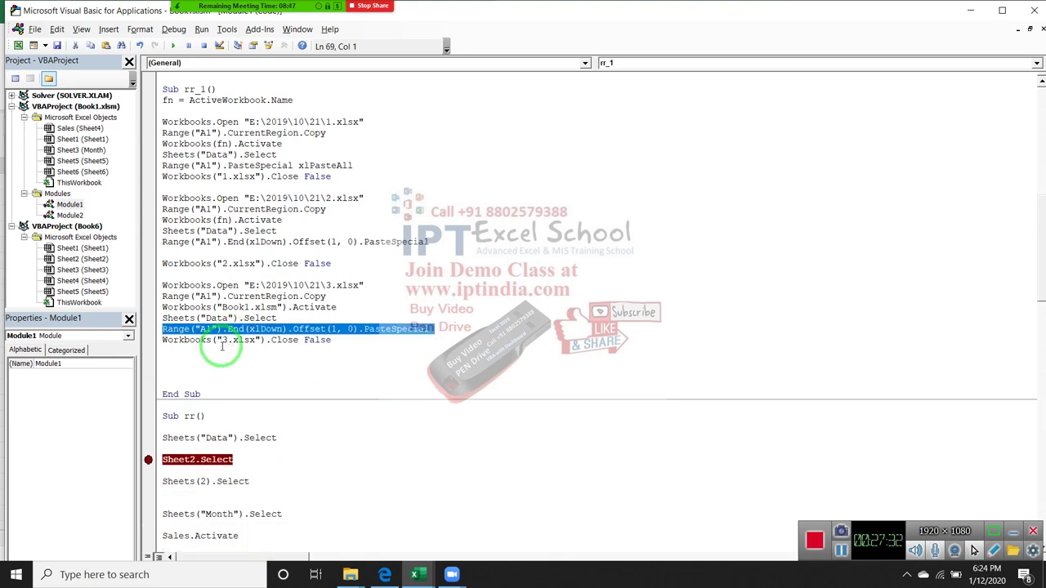
key("Down")
key("Return")
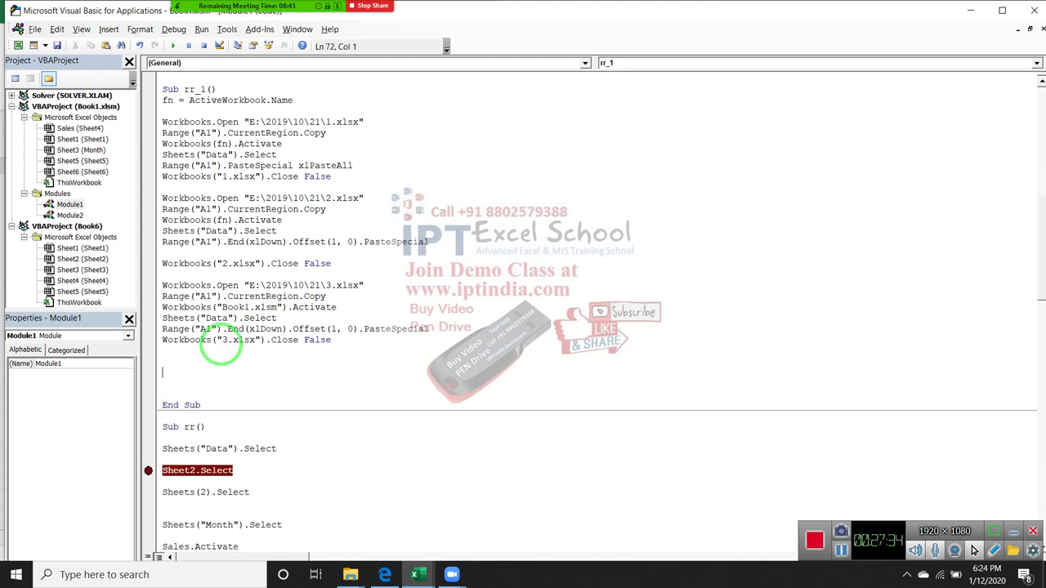
key("ctrl+v")
left_click(195, 341)
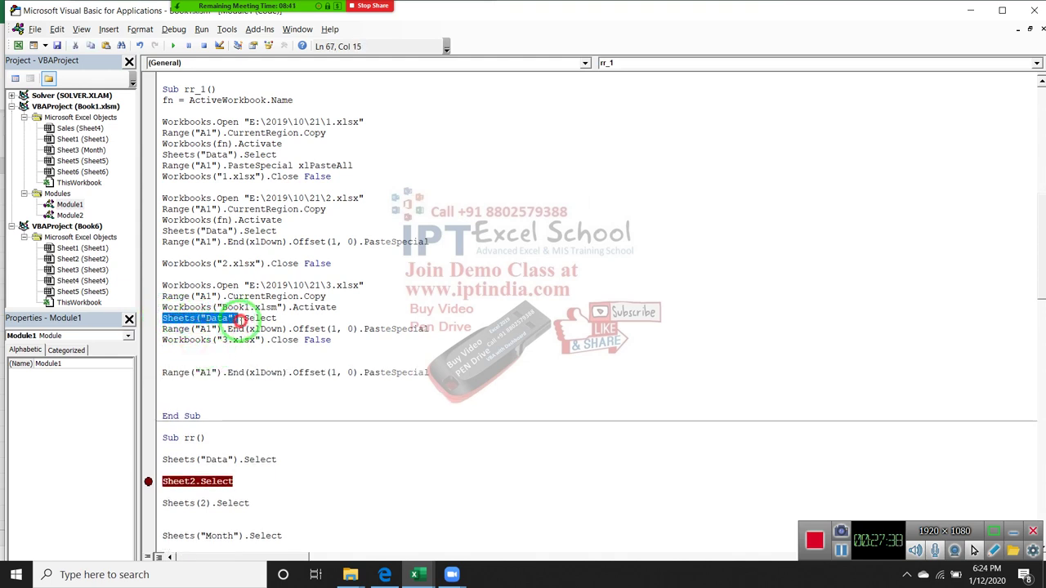
- Prefix the new PasteSpecial line with Sheets("Data"). copied from the line above
left_click_drag(163, 318, 242, 318)
key("ctrl+c")
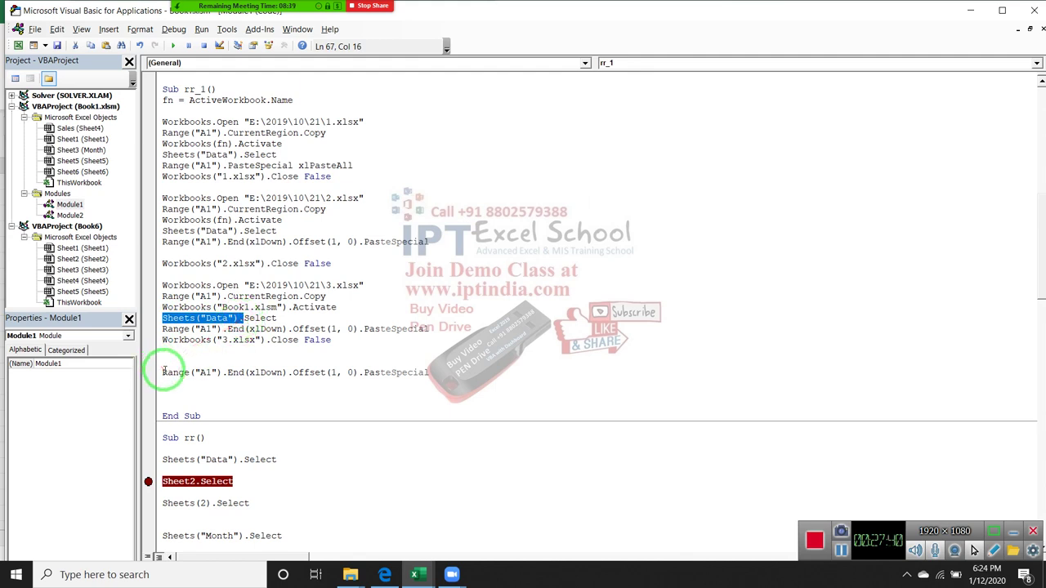
left_click(163, 372)
key("ctrl+v")
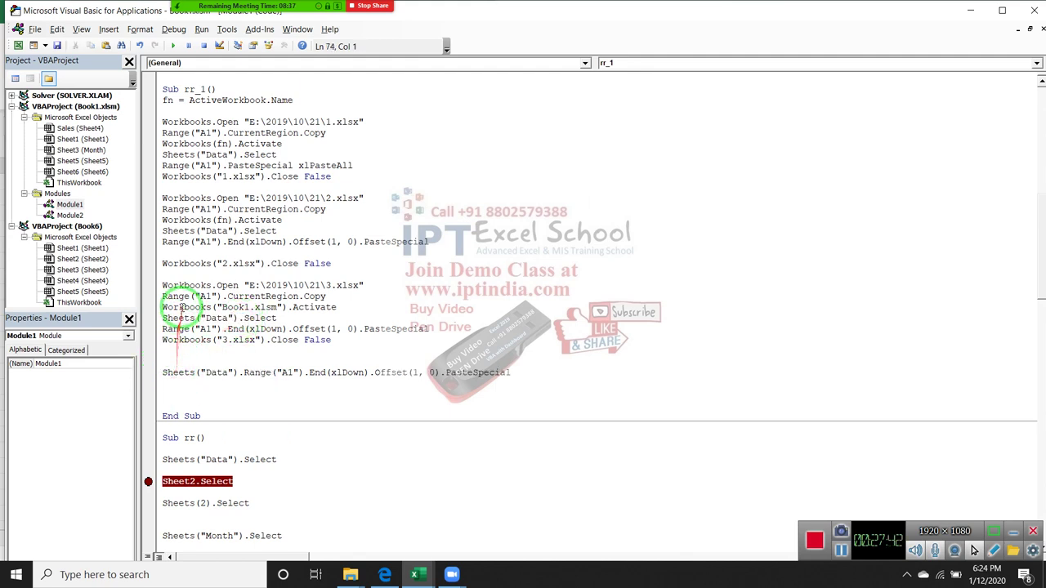
- Prepend Workbooks("Book1.xlsm"). to the new Sheets("Data") PasteSpecial line
left_click_drag(162, 285, 196, 285)
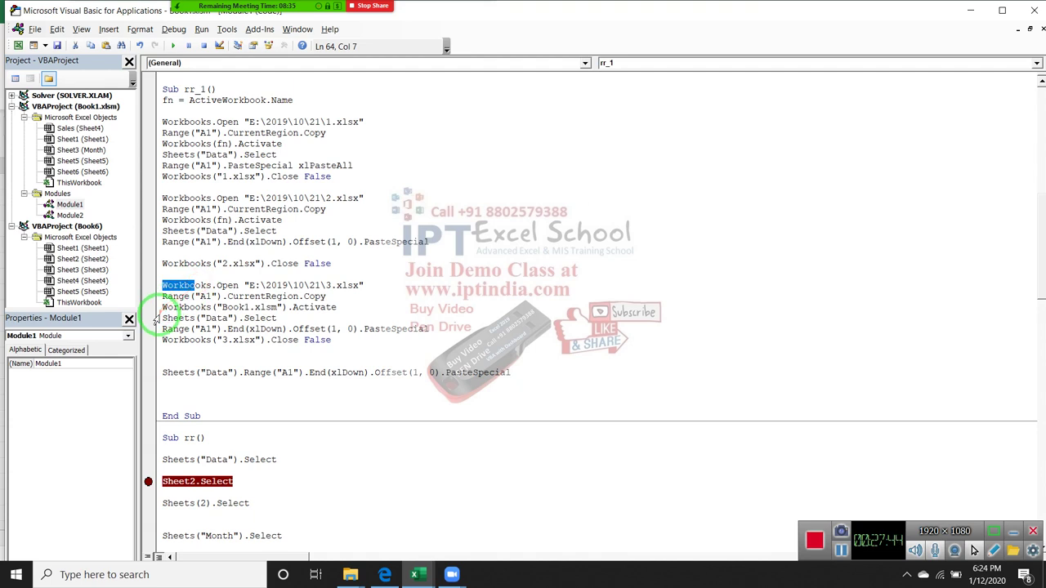
left_click_drag(162, 307, 284, 306)
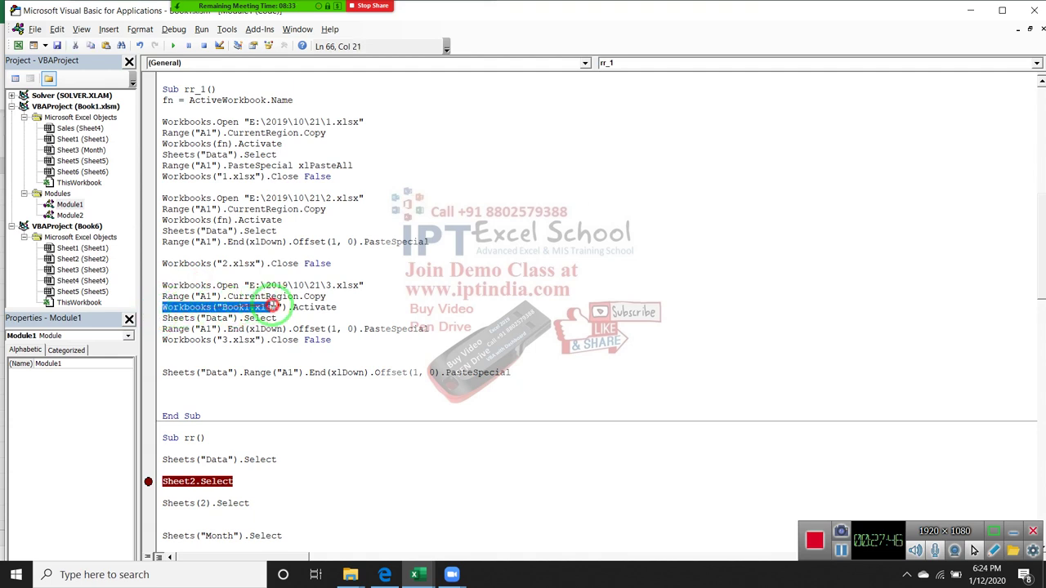
left_click(158, 374)
left_click(164, 373)
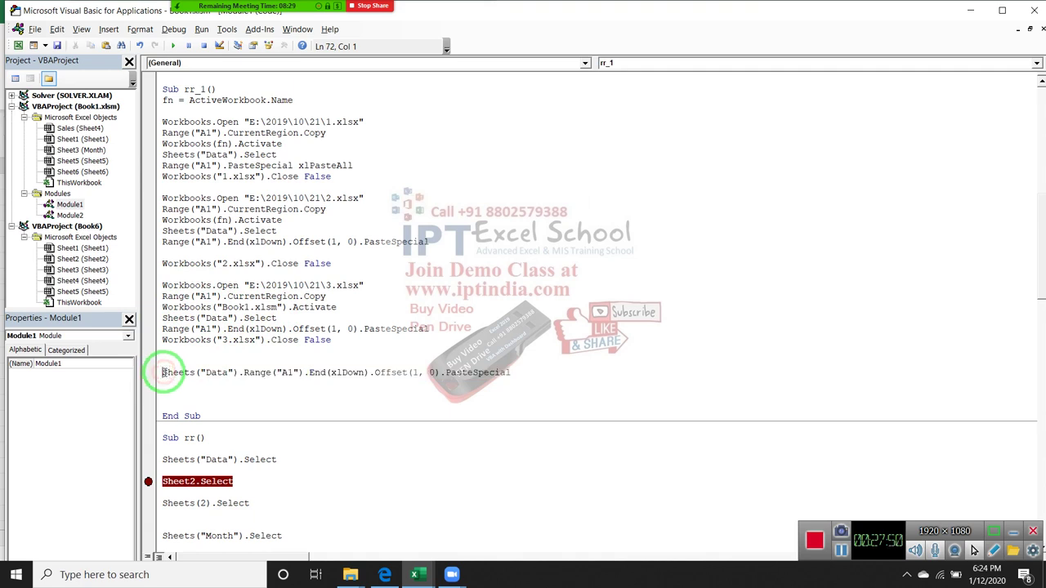
key("ctrl+v")
type(")")
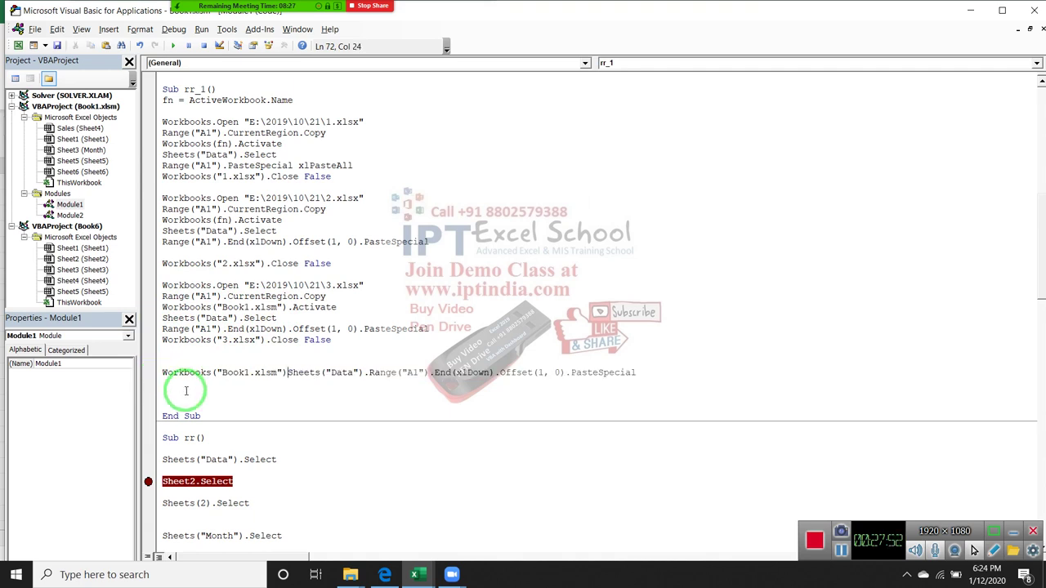
type(".")
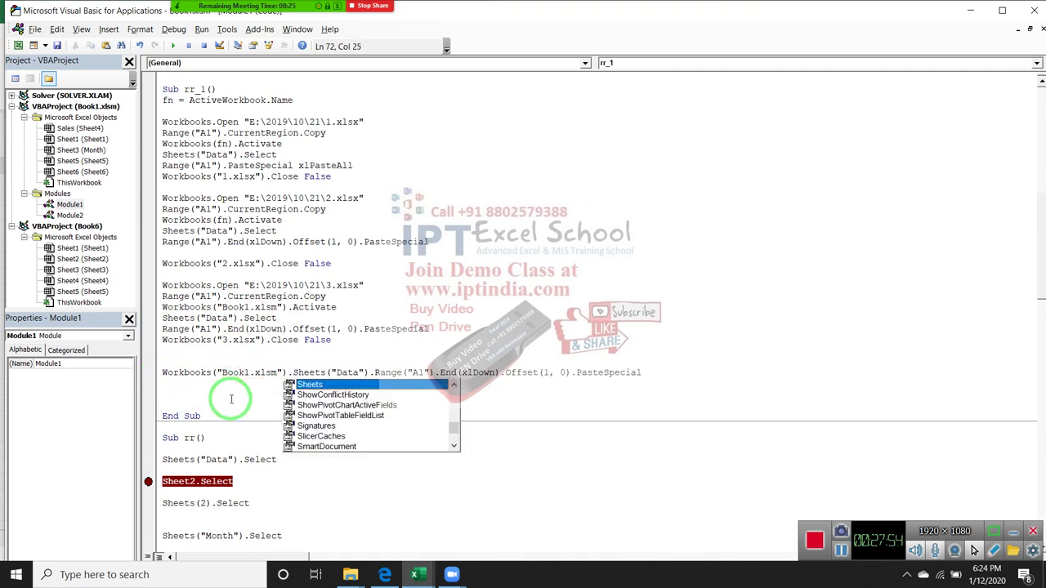
left_click(231, 399)
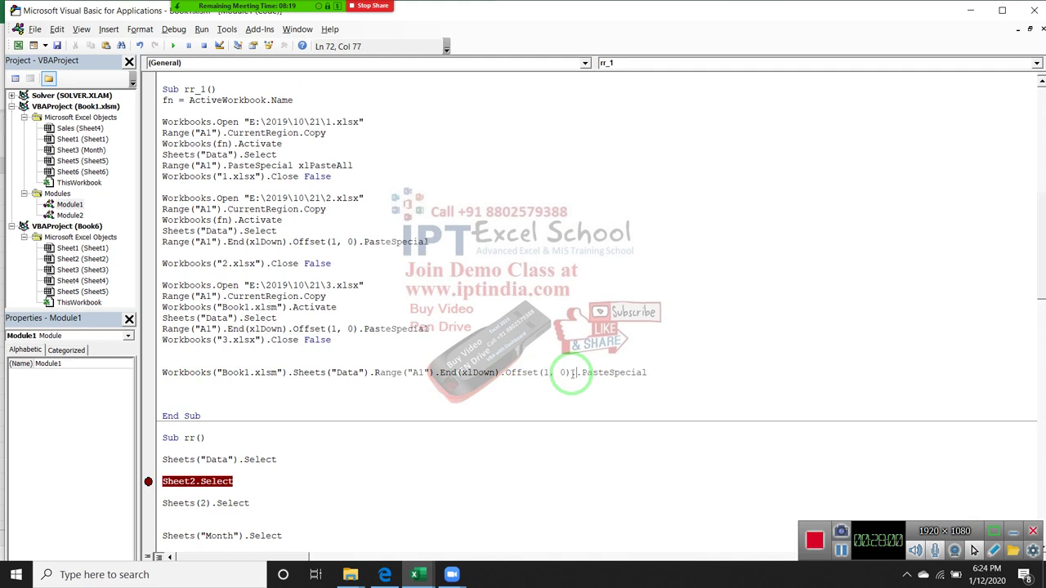
left_click(420, 384)
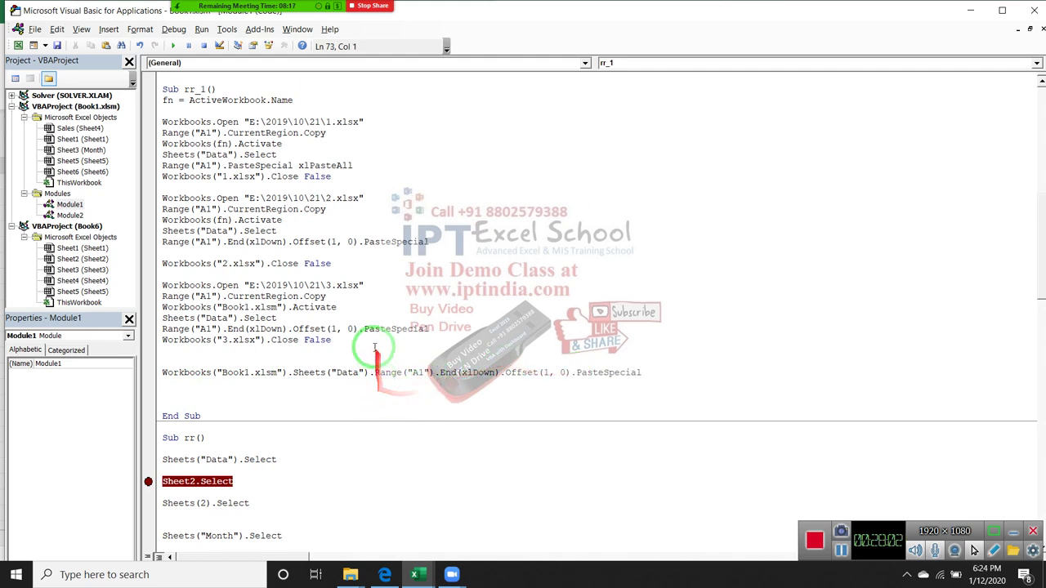
- Remove a stray edit typed after Offset(1, 0) on the original PasteSpecial line
left_click(358, 328)
type(".")
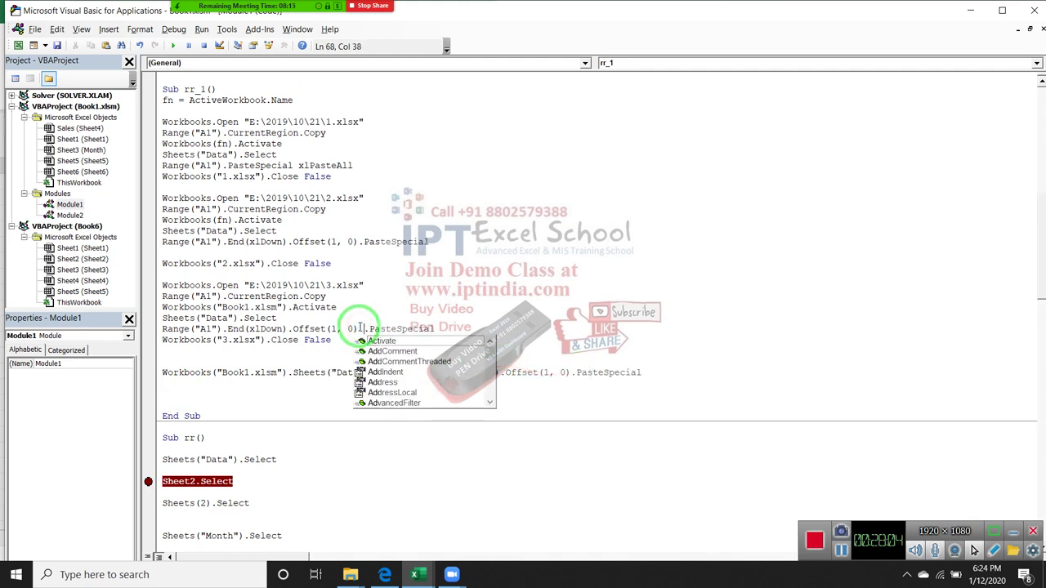
type("p")
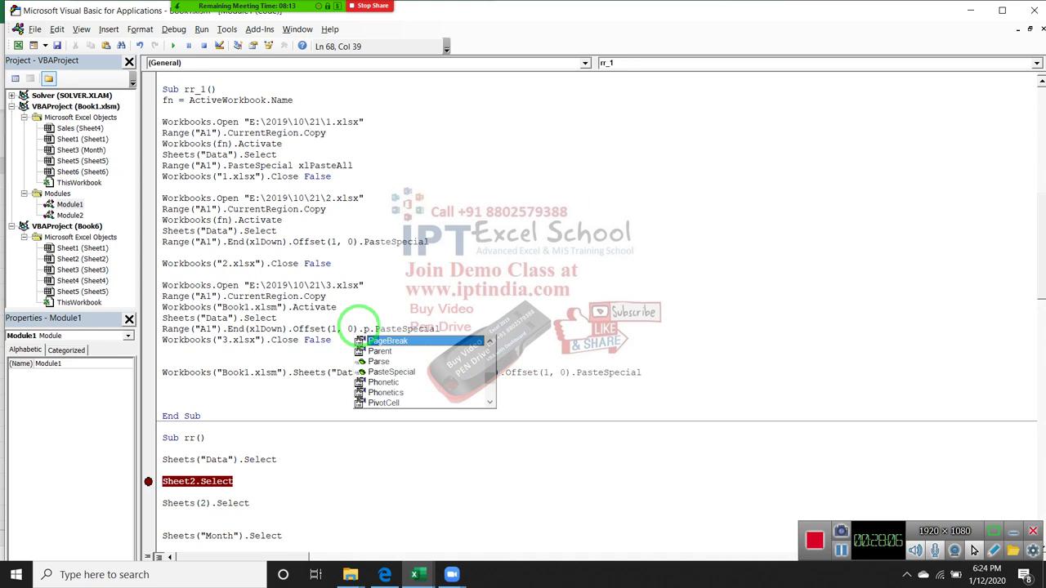
key("BackSpace")
key("BackSpace")
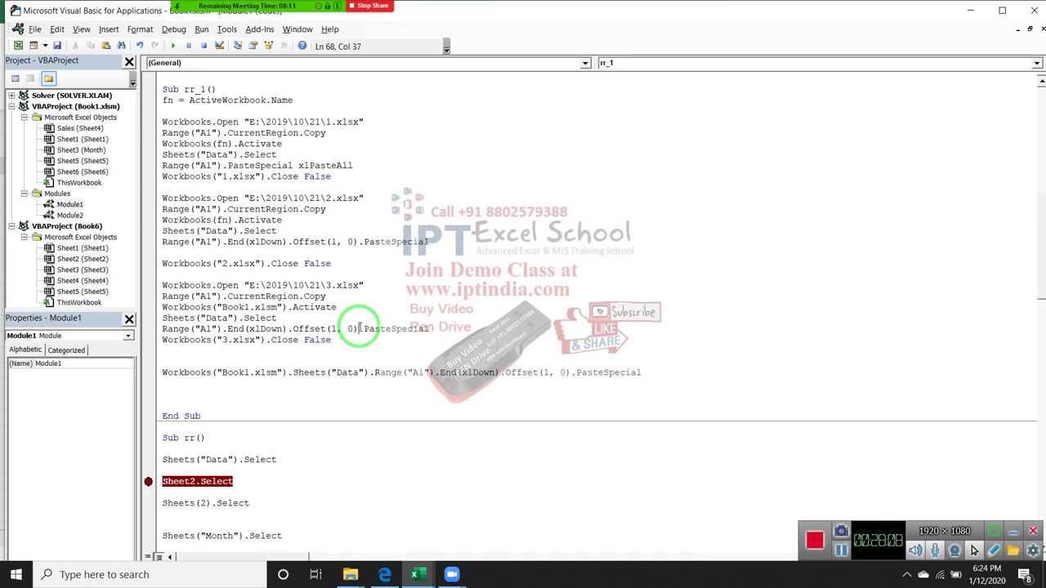
left_click(383, 404)
scroll(403, 461, "down", 5)
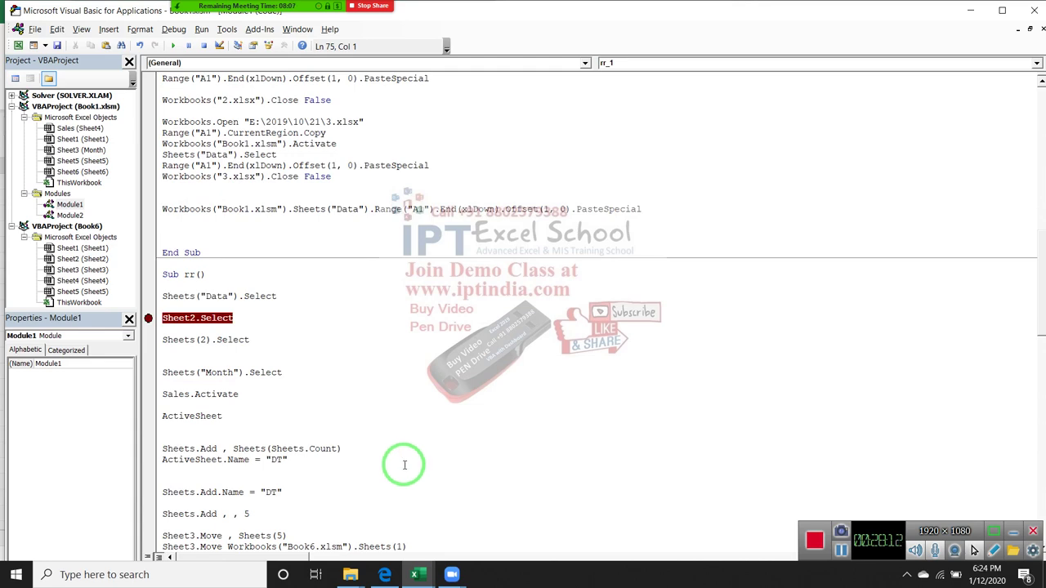
scroll(404, 465, "down", 1)
scroll(404, 465, "down", 1)
scroll(404, 466, "down", 5)
scroll(402, 469, "down", 4)
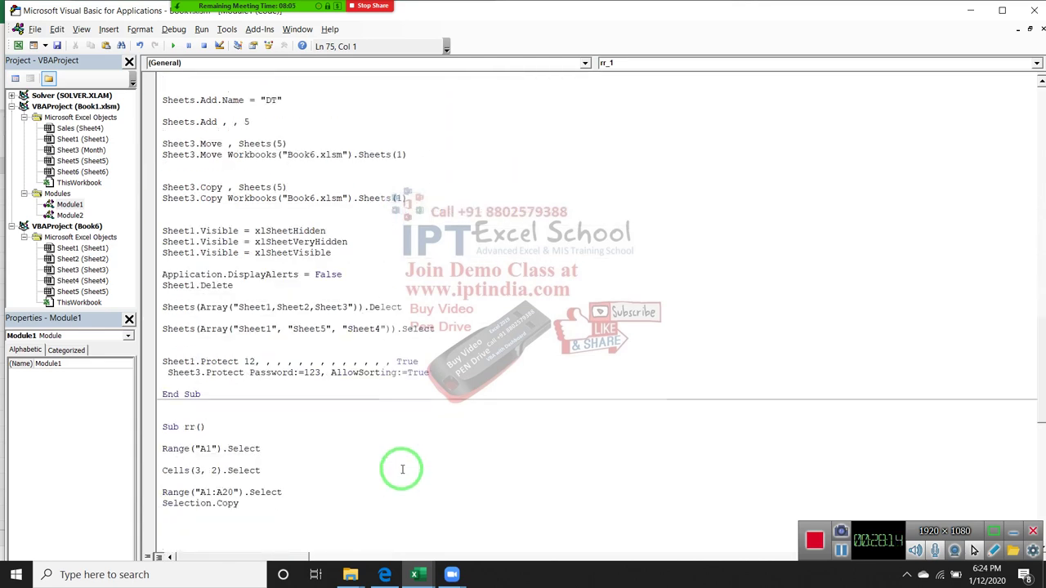
scroll(402, 469, "down", 2)
scroll(402, 469, "down", 2)
scroll(402, 469, "down", 5)
scroll(402, 469, "down", 2)
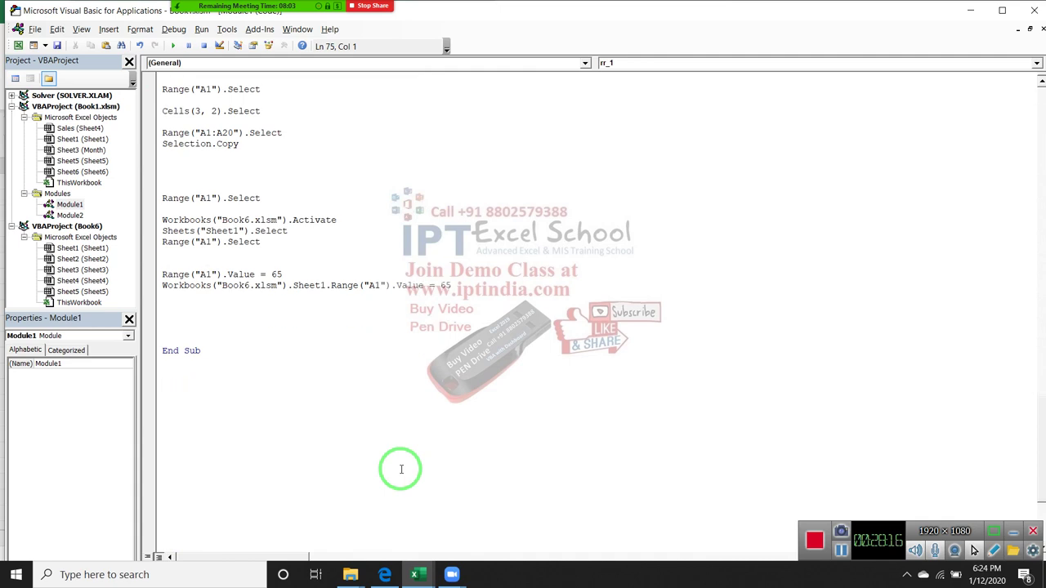
scroll(401, 469, "up", 1)
scroll(353, 445, "up", 3)
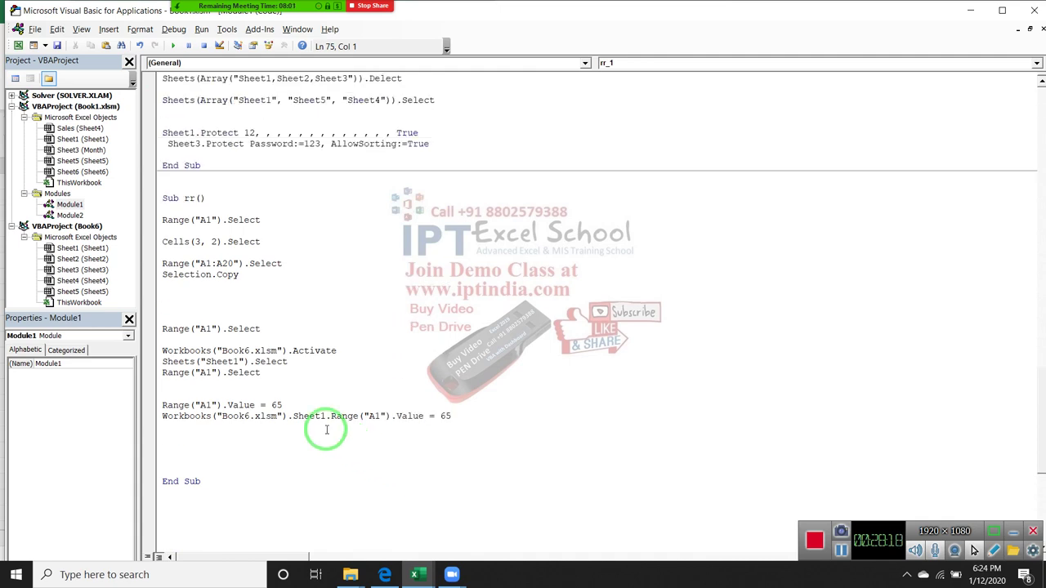
double_click(263, 373)
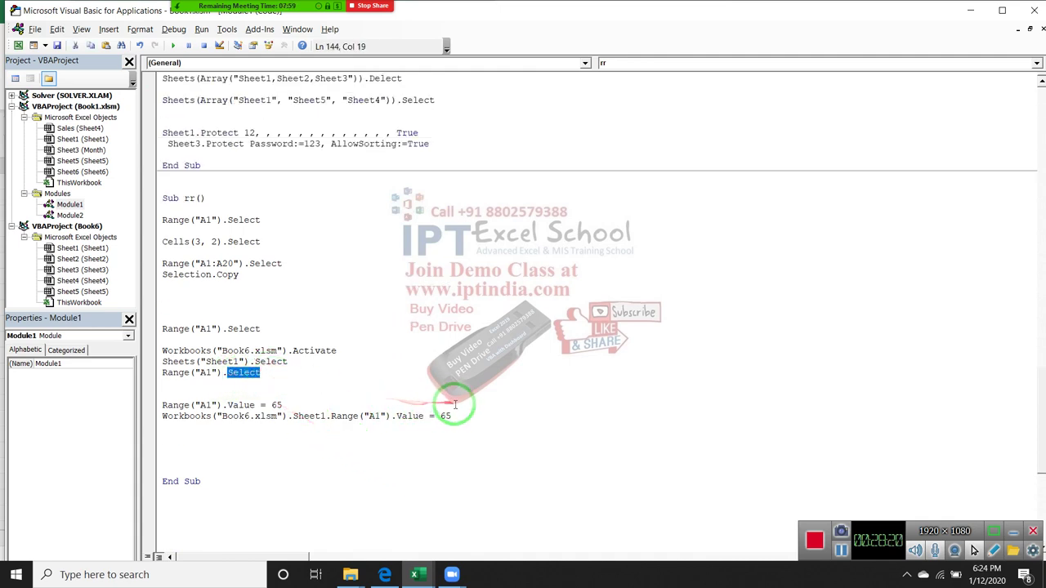
left_click_drag(455, 403, 447, 418)
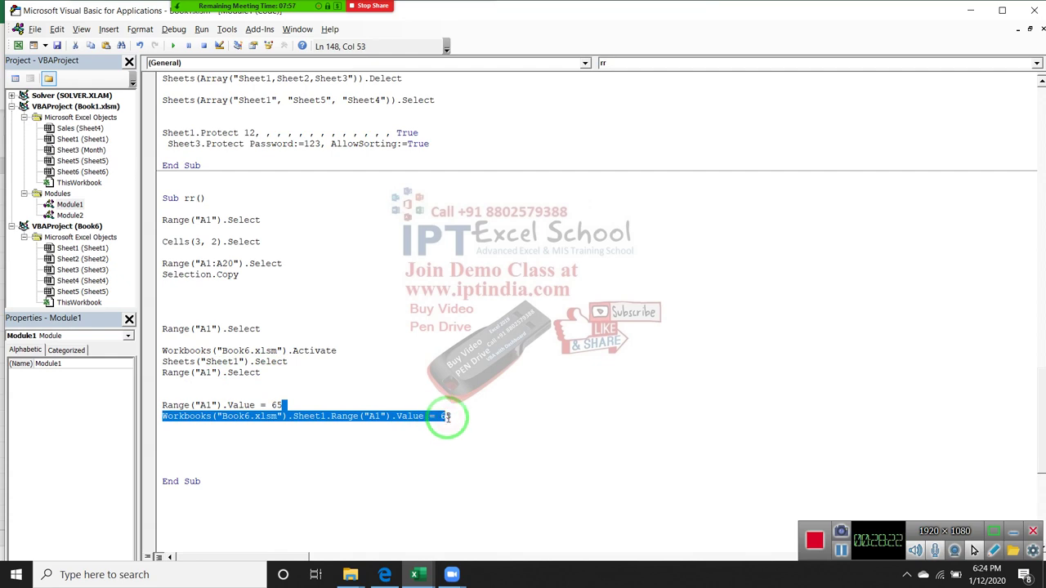
left_click(428, 438)
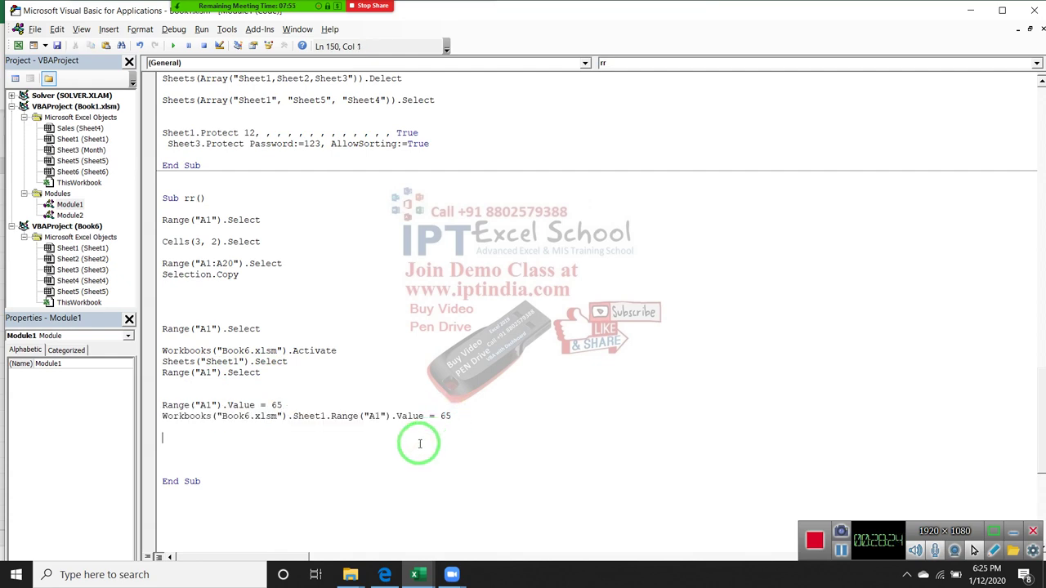